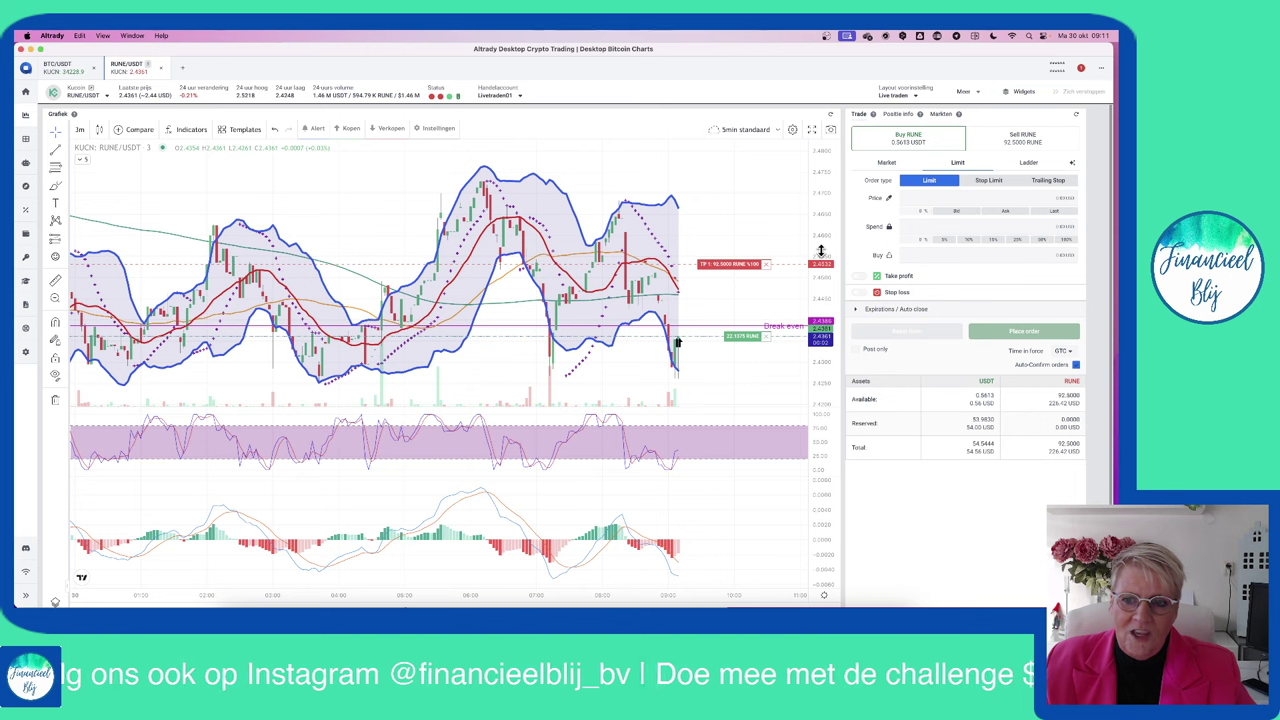
- Switch to the Excel workbook "Logbook live traden SPOT sept 2023" and enlarge its window over the trading chart
{"action": "left_click_drag", "start_coordinate": [740, 357], "coordinate": [715, 275]}
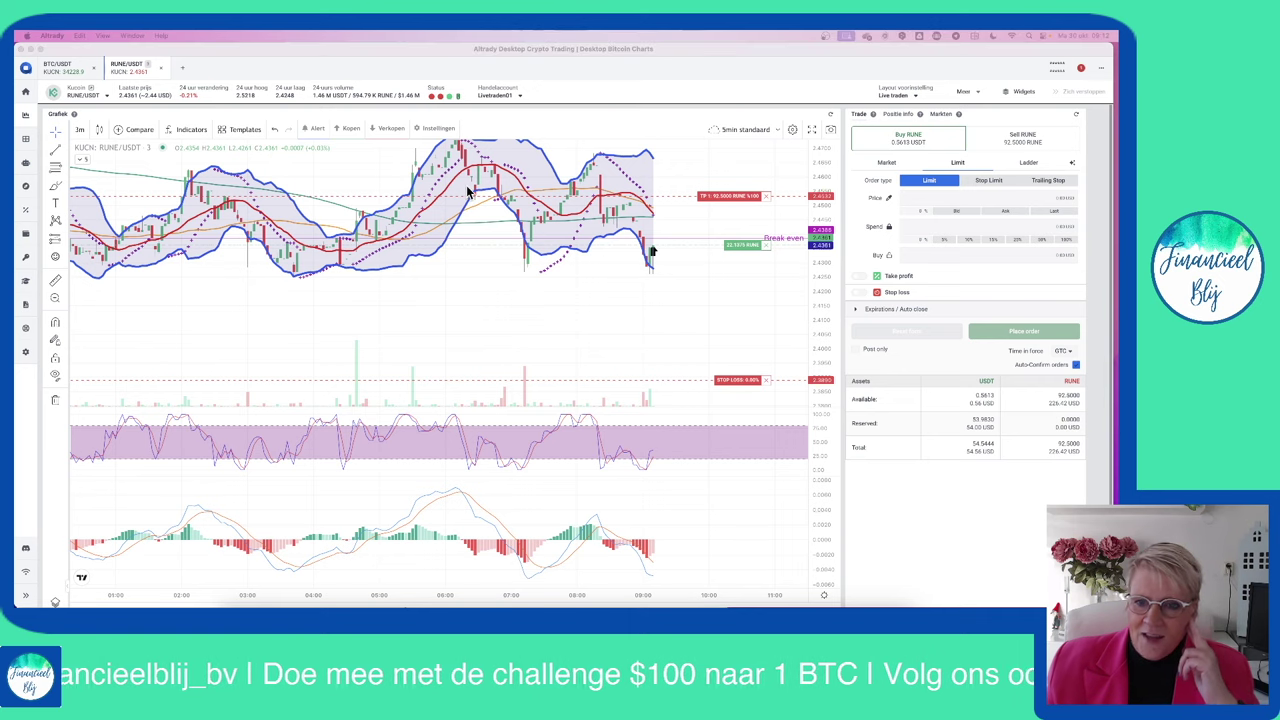
{"action": "left_click", "coordinate": [663, 295]}
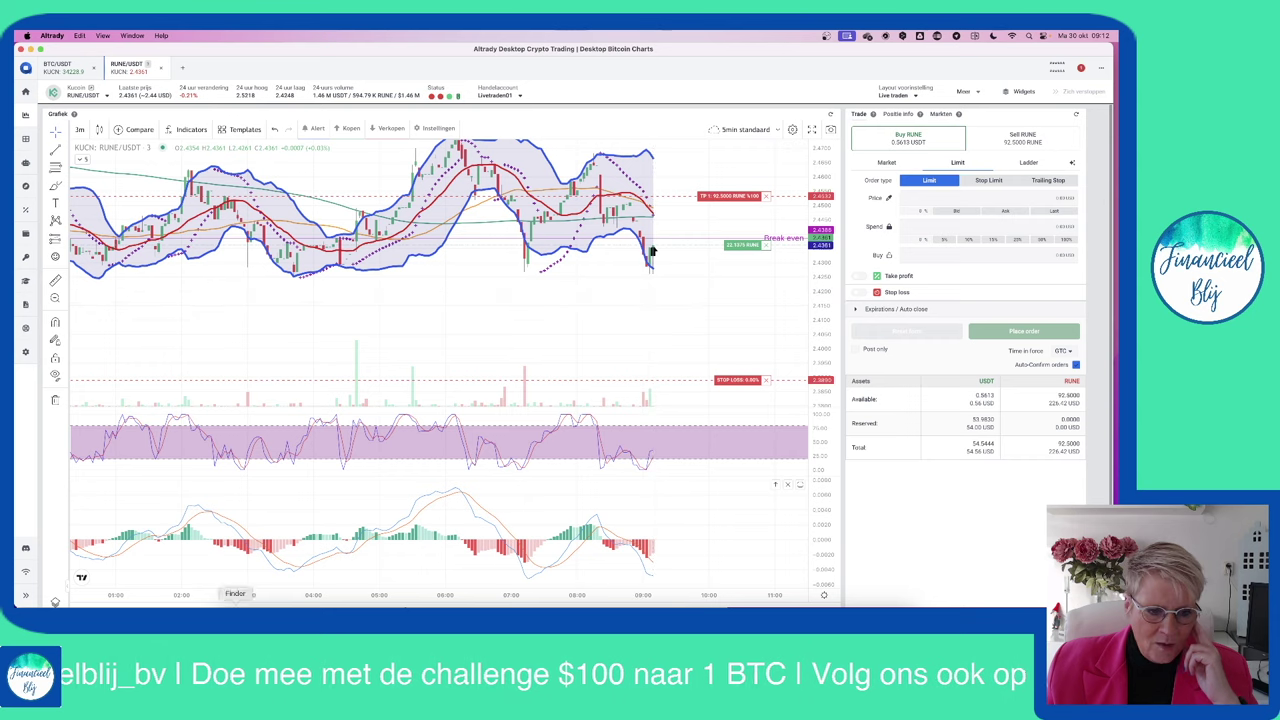
{"action": "key", "text": "super+Tab"}
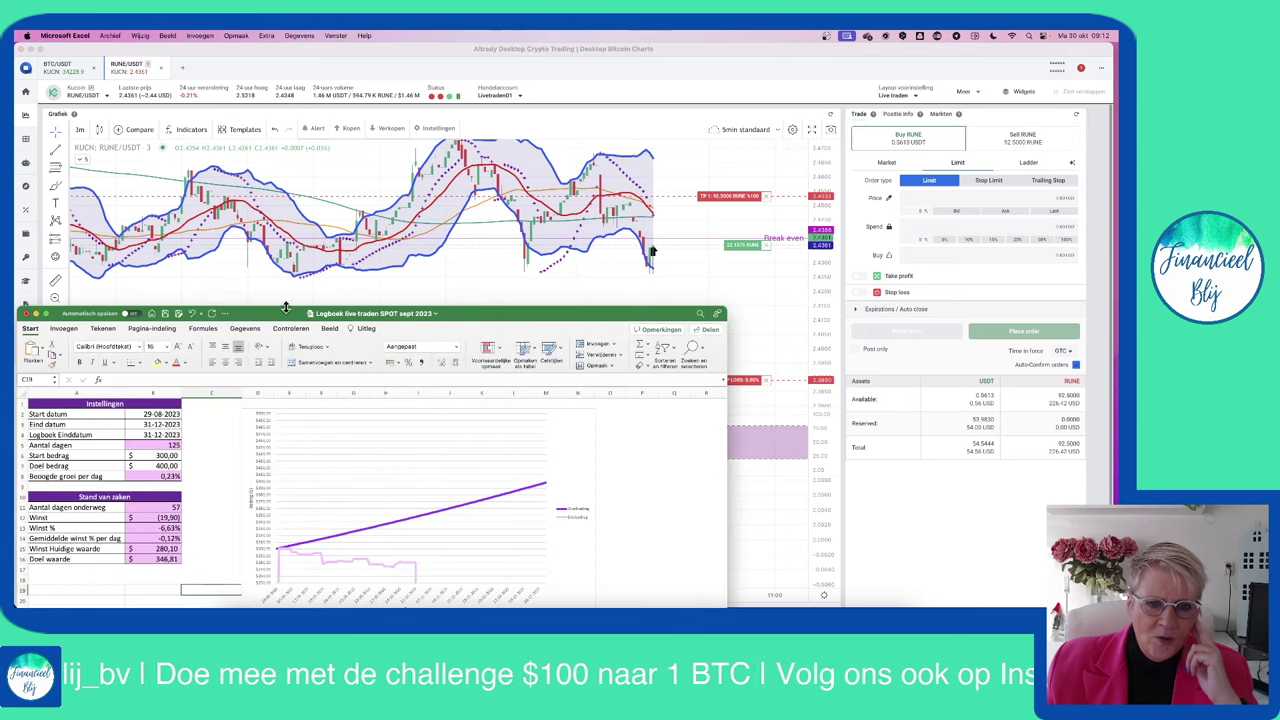
{"action": "left_click_drag", "start_coordinate": [724, 311], "coordinate": [927, 147]}
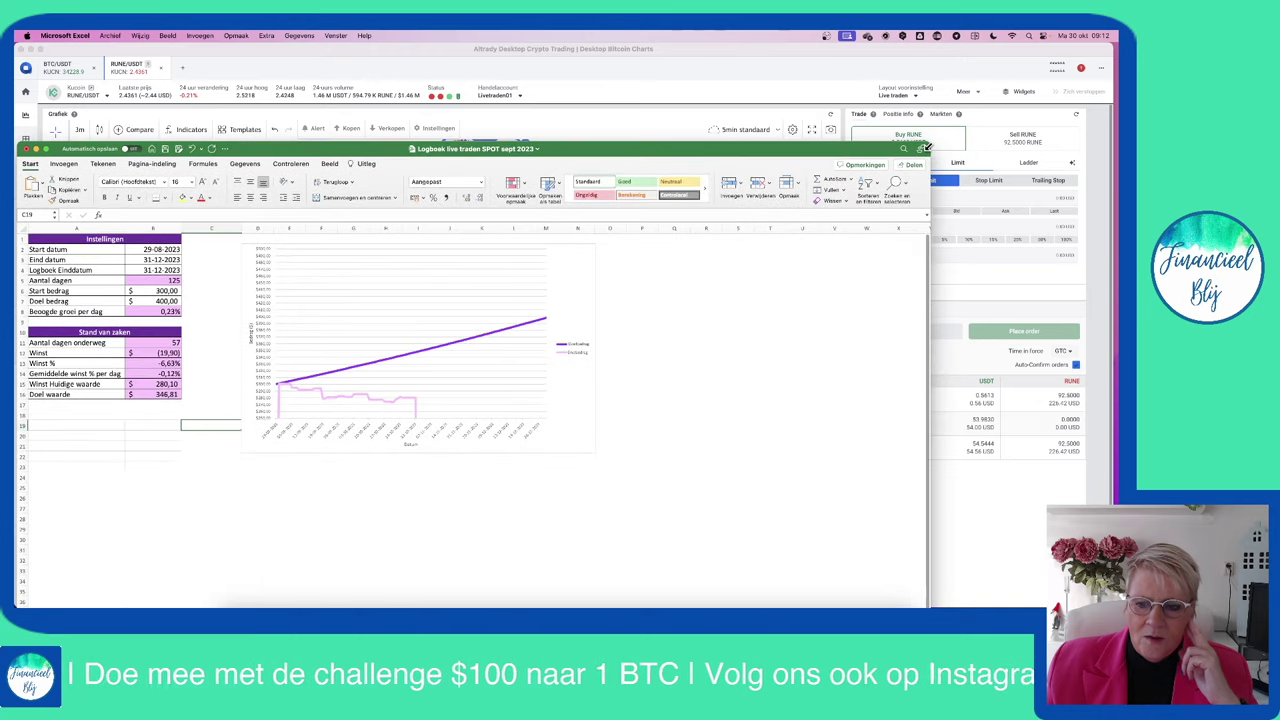
{"action": "left_click_drag", "start_coordinate": [608, 155], "coordinate": [608, 139]}
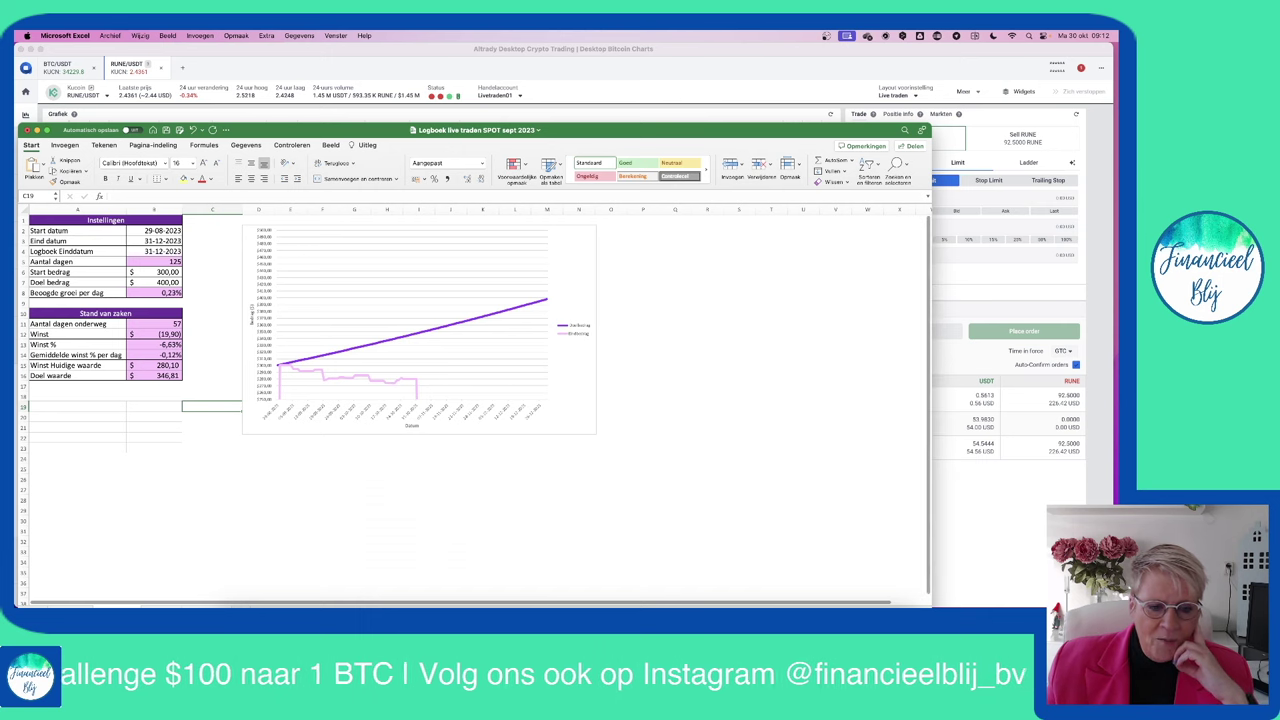
- In the trade log sheet, enter start time 9:09 and date 30-10-2023 for trade 29
{"action": "key", "text": "ctrl+Page_Down"}
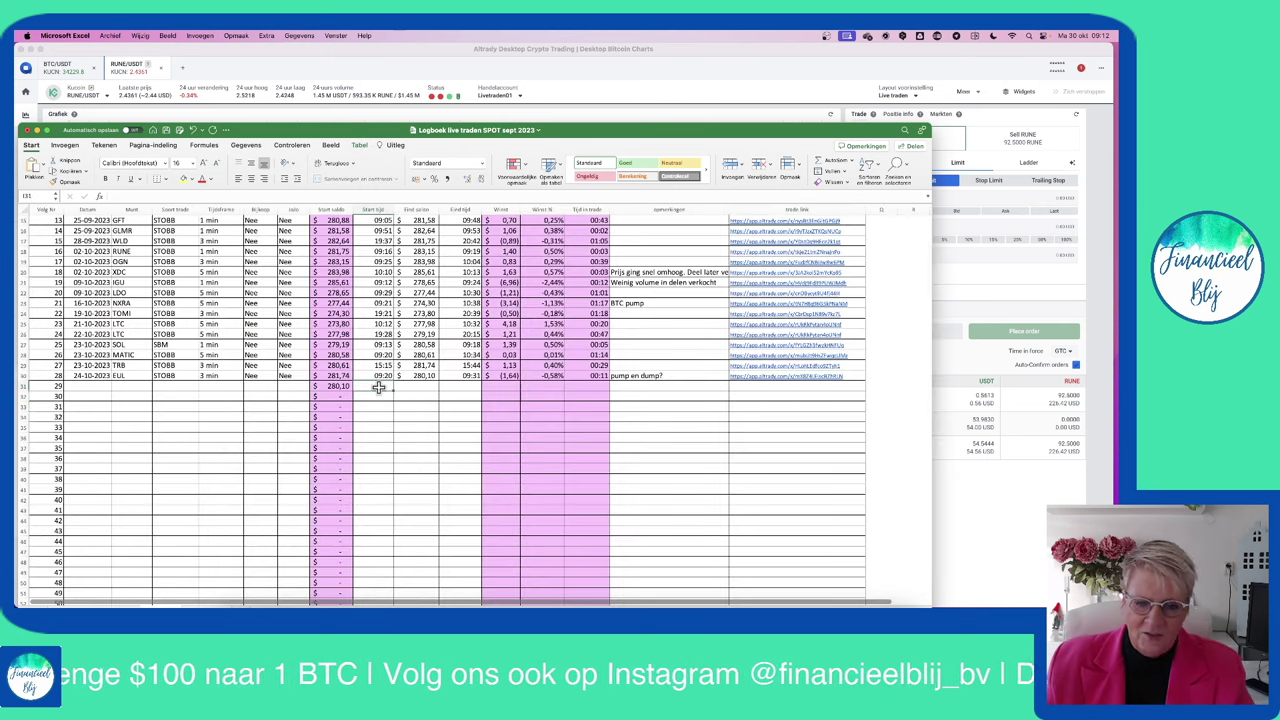
{"action": "type", "text": "9:09"}
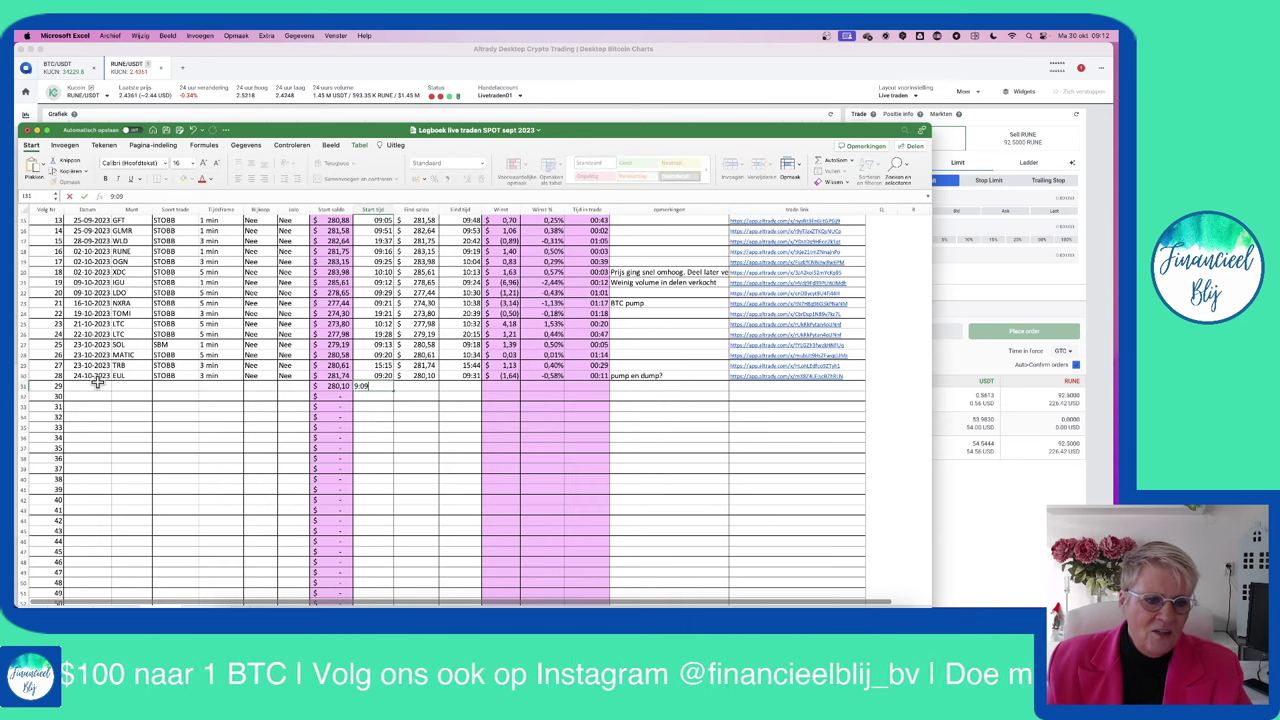
{"action": "left_click", "coordinate": [100, 386]}
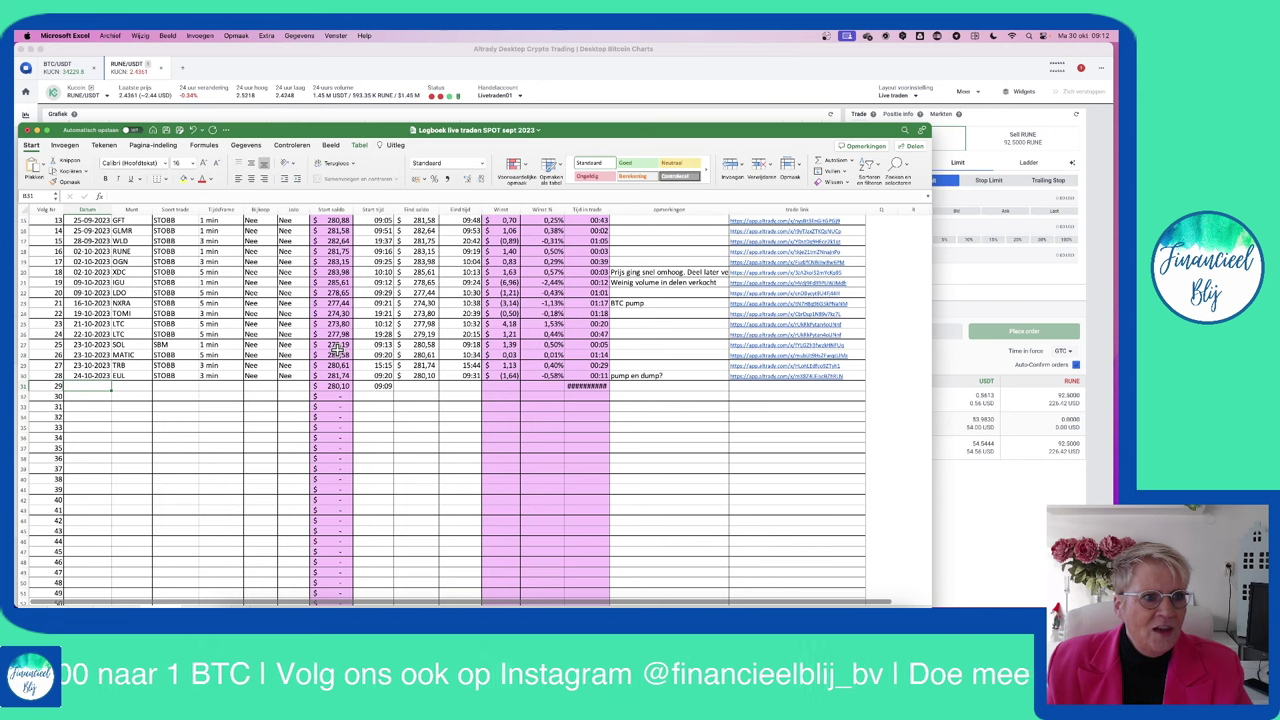
{"action": "type", "text": "30"}
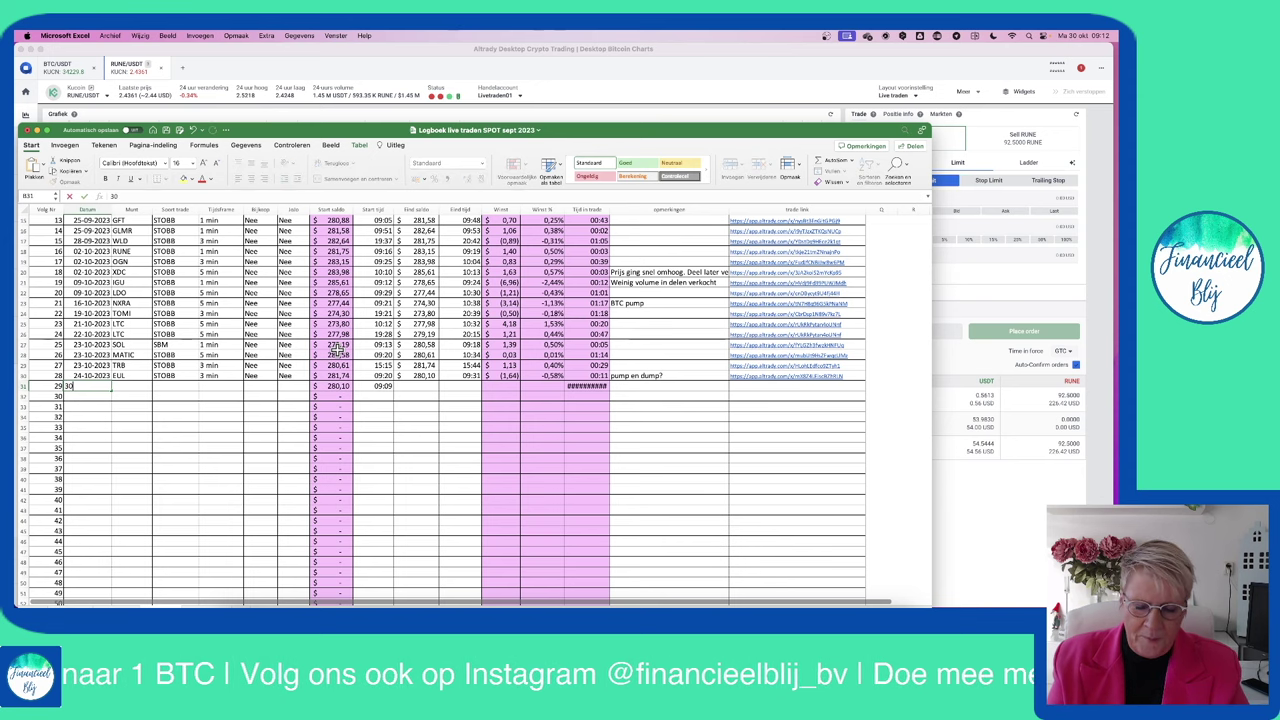
{"action": "type", "text": "-10-2023"}
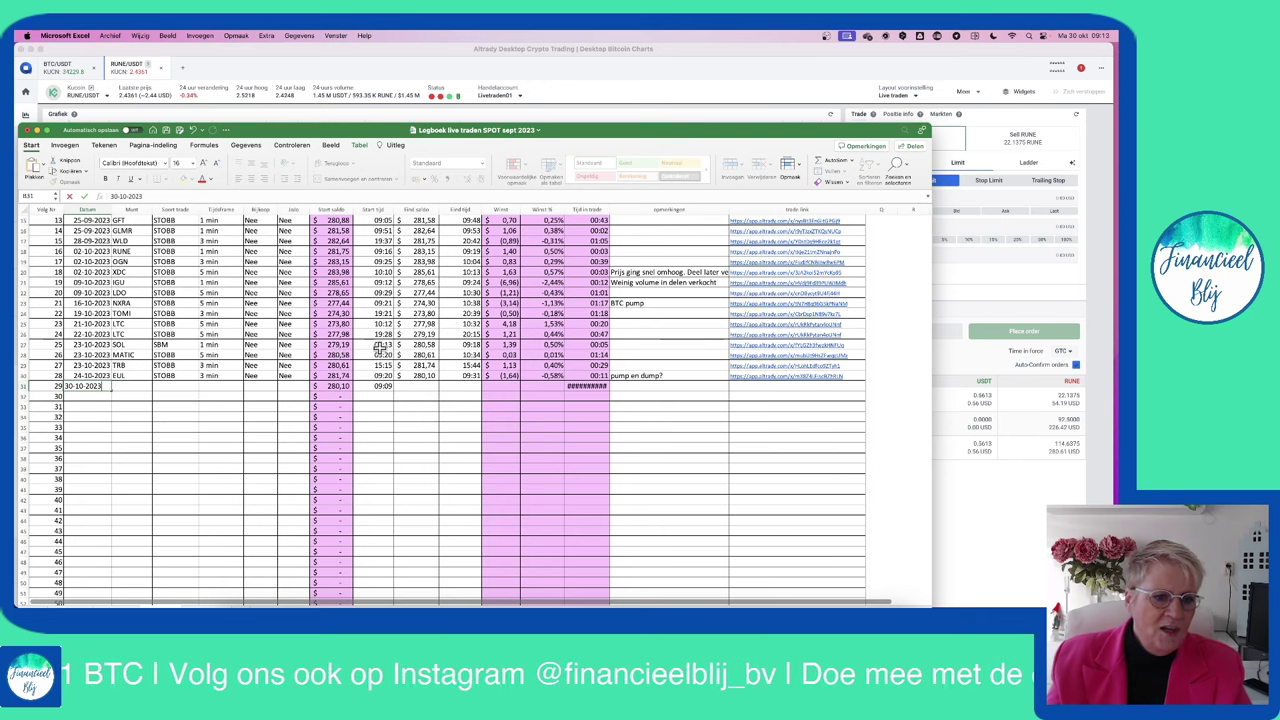
{"action": "key", "text": "Tab"}
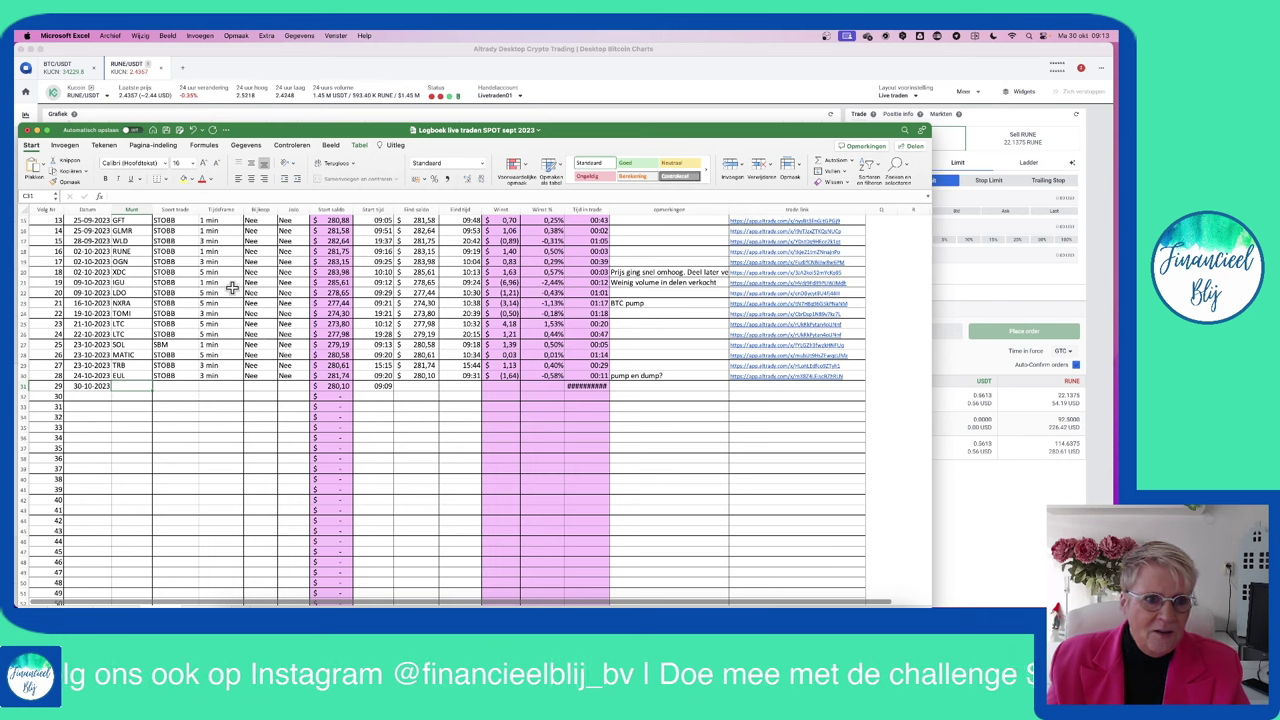
- Enter RUNE as the coin for trade 29 and choose STOBB as its trade type
{"action": "type", "text": "RUNE"}
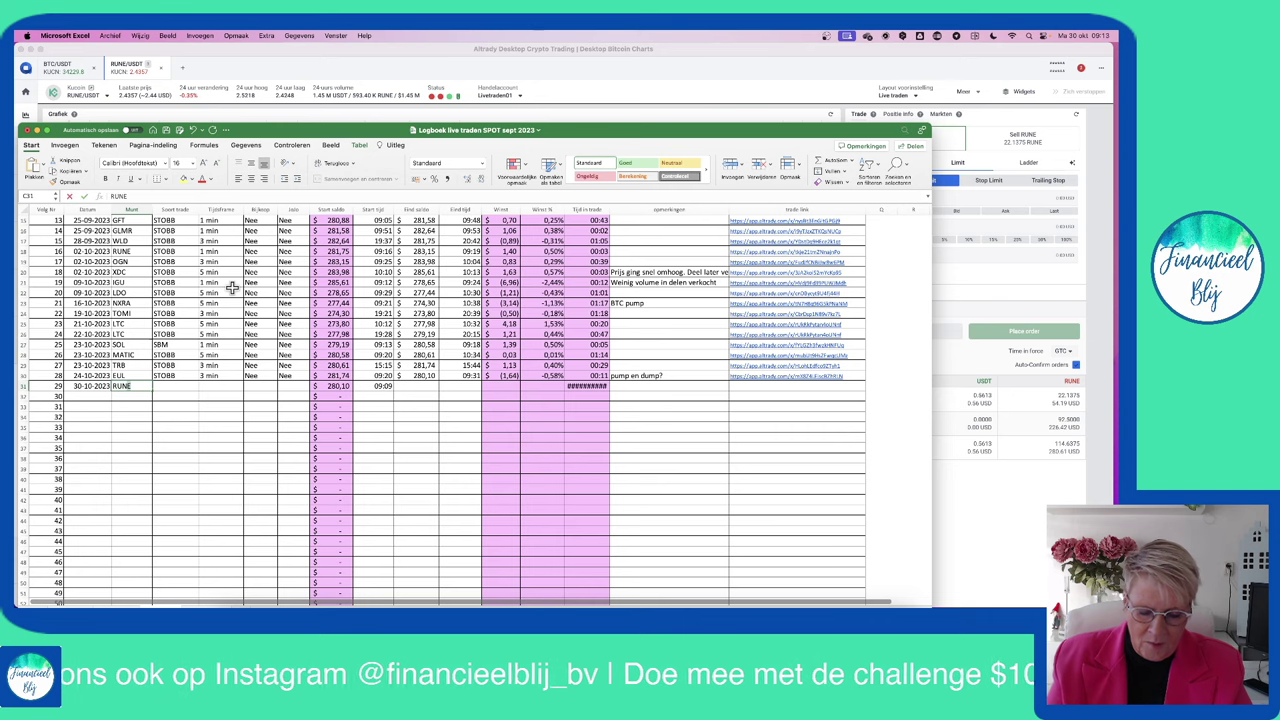
{"action": "left_click", "coordinate": [169, 388]}
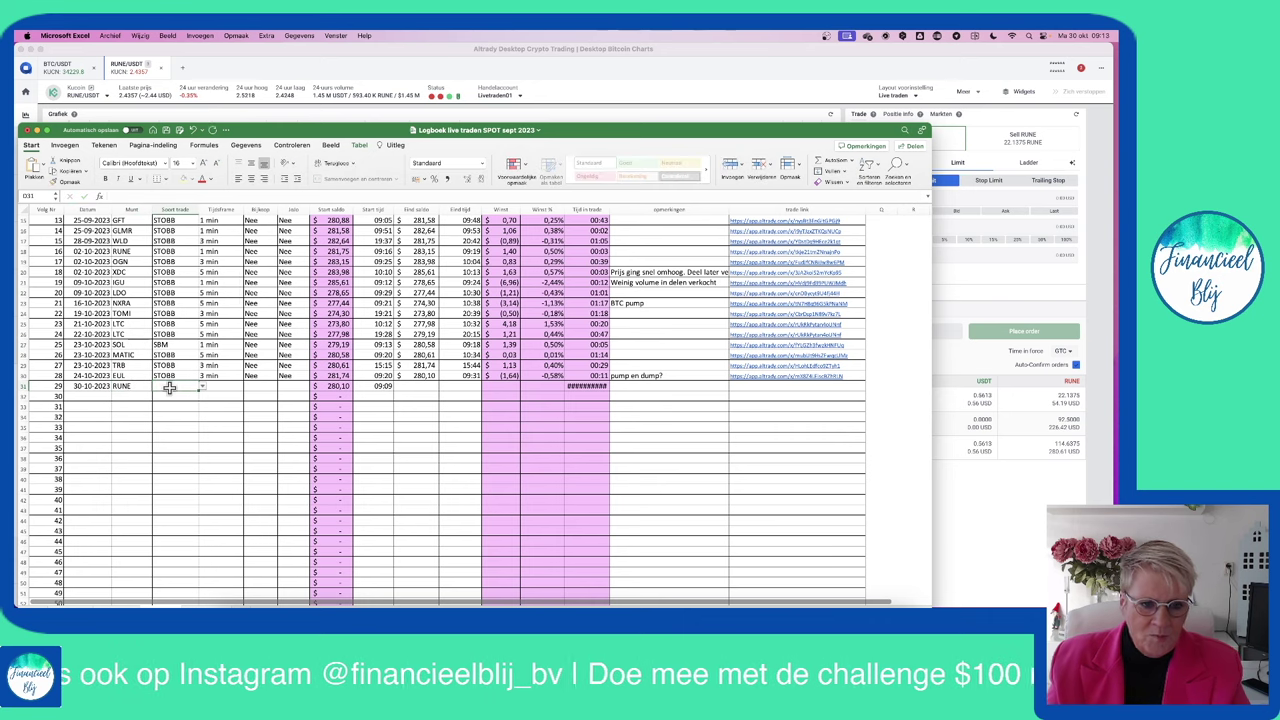
{"action": "left_click", "coordinate": [202, 386]}
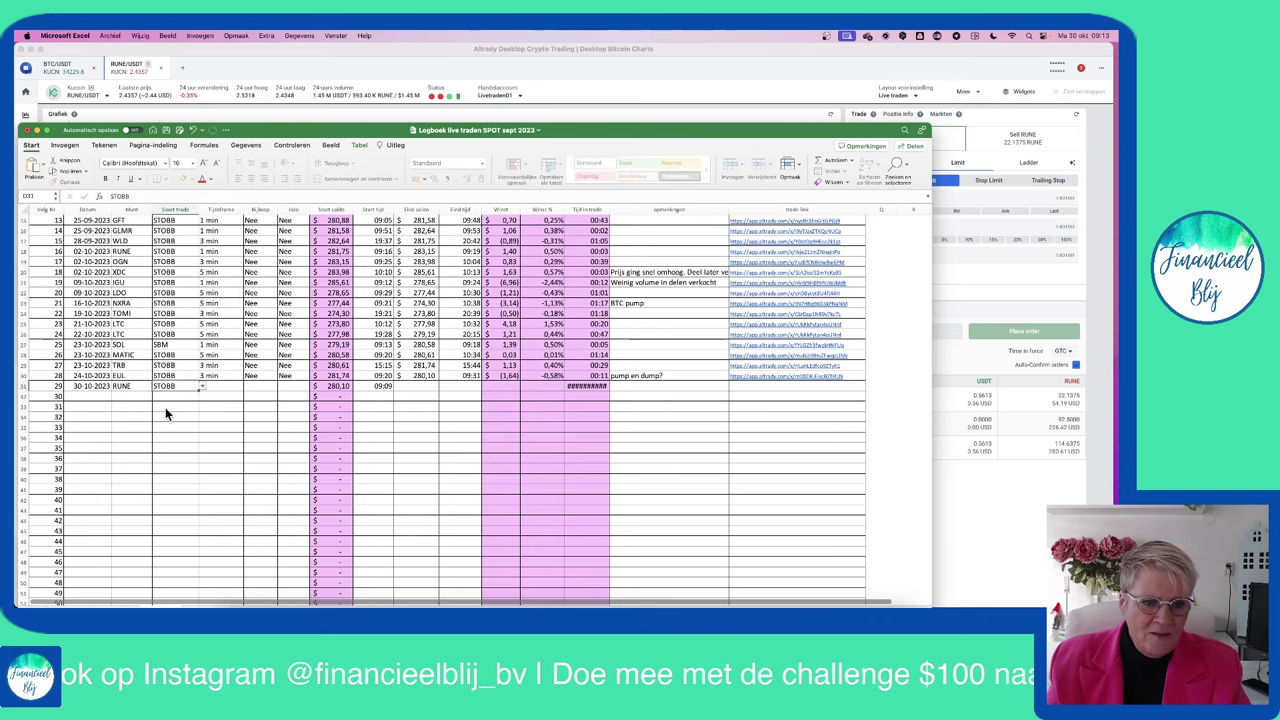
{"action": "left_click", "coordinate": [165, 407]}
- Set the timeframe of trade 29 to 3 min
{"action": "left_click", "coordinate": [234, 386]}
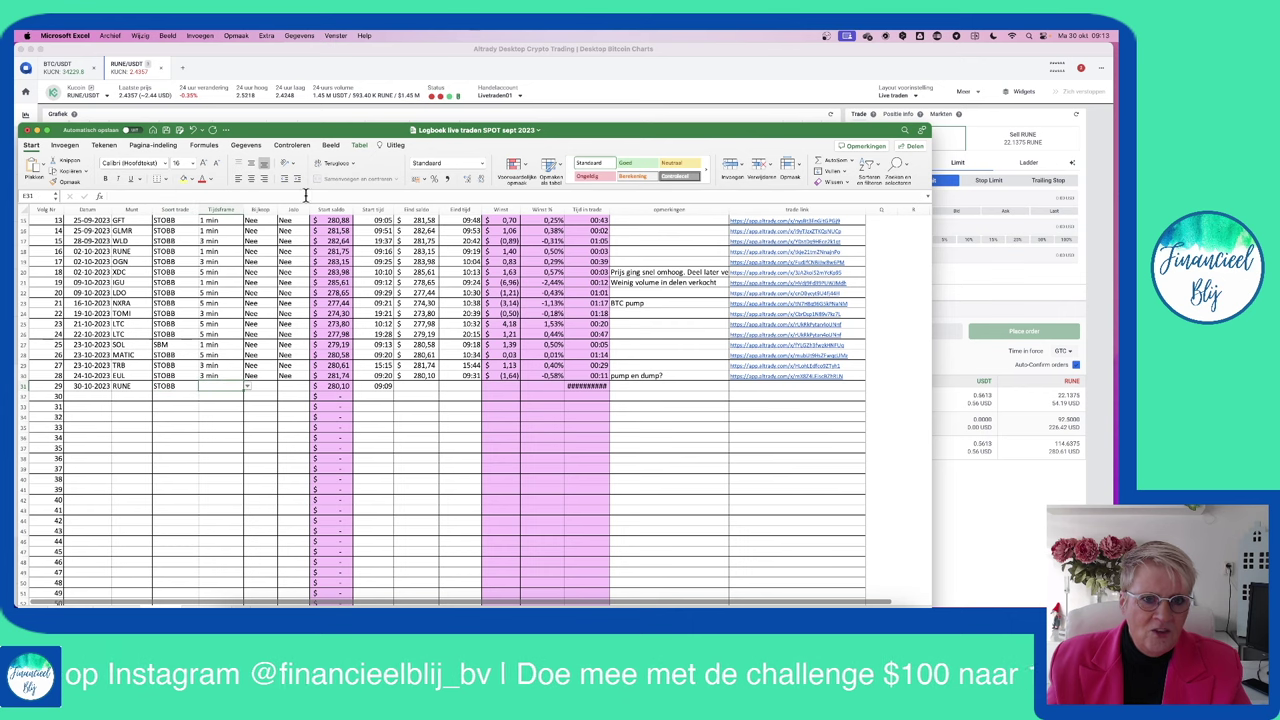
{"action": "left_click_drag", "start_coordinate": [286, 134], "coordinate": [282, 152]}
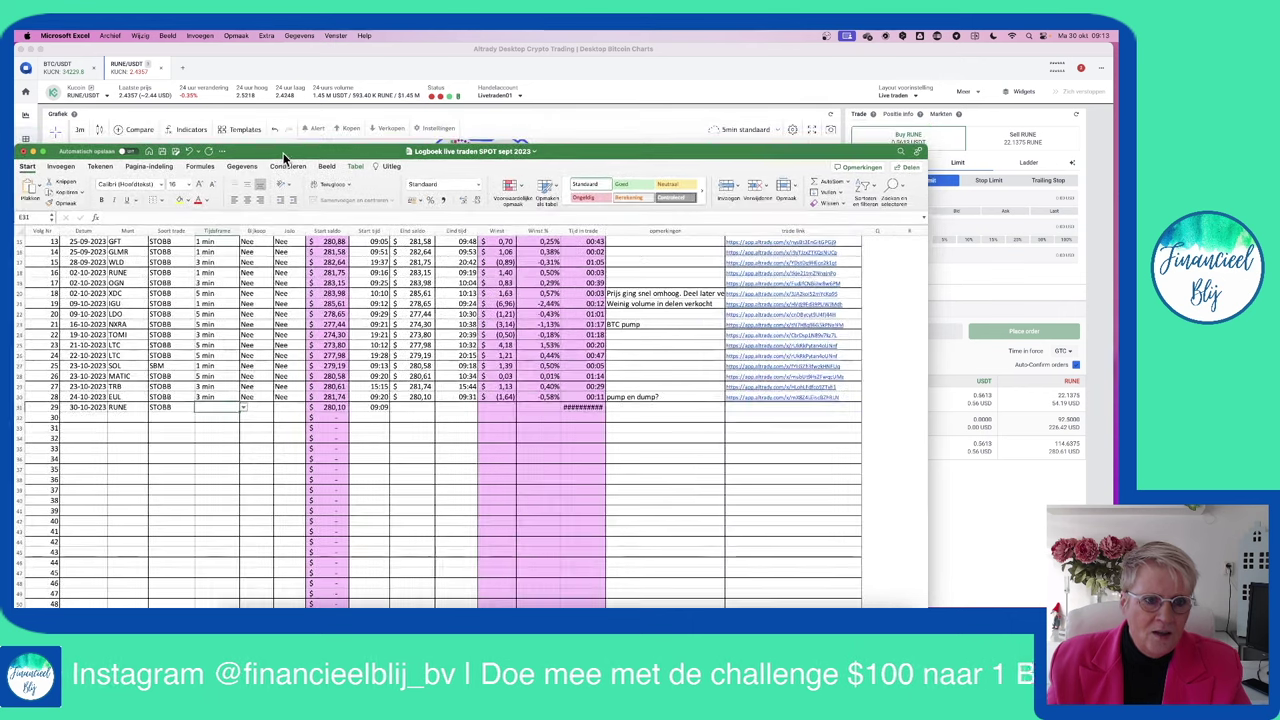
{"action": "type", "text": "3"}
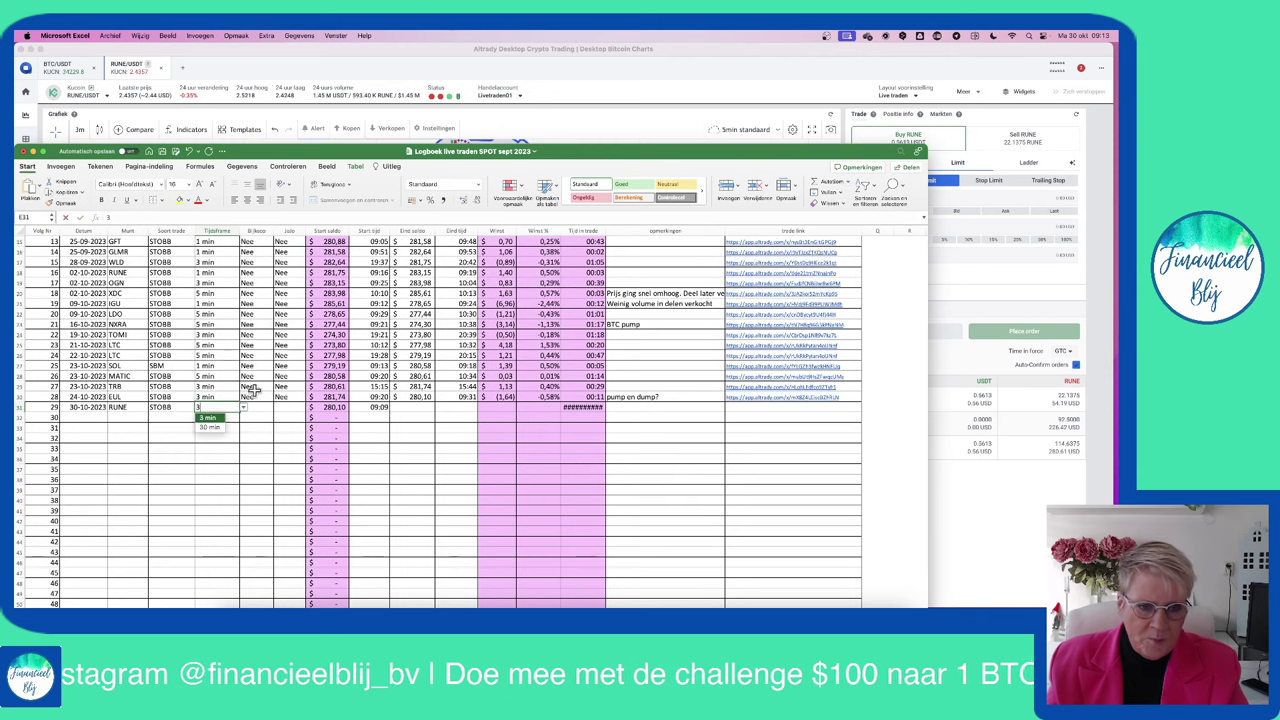
{"action": "left_click", "coordinate": [206, 418]}
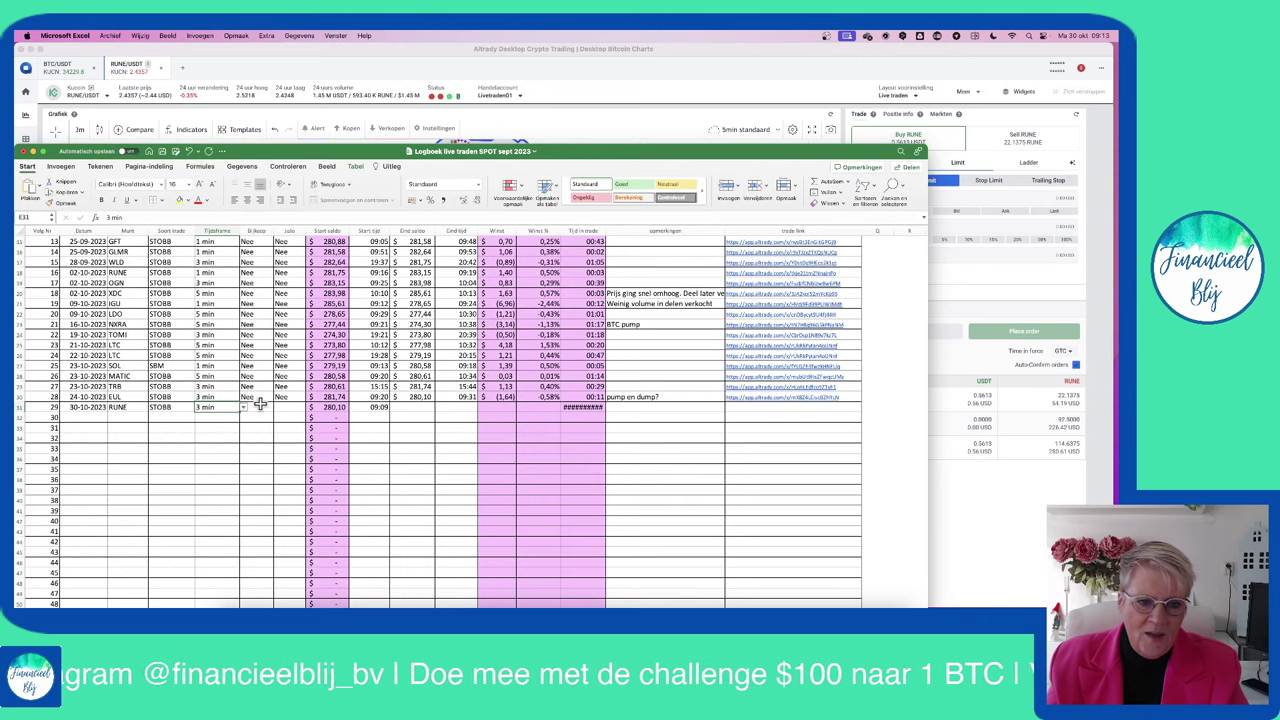
- Fill in Nee in both columns following the timeframe for trade 29 and go to its end balance
{"action": "left_click", "coordinate": [260, 407]}
{"action": "type", "text": "Nee"}
{"action": "key", "text": "Tab"}
{"action": "type", "text": "Nee"}
{"action": "key", "text": "Tab"}
{"action": "key", "text": "Tab"}
{"action": "key", "text": "Tab"}
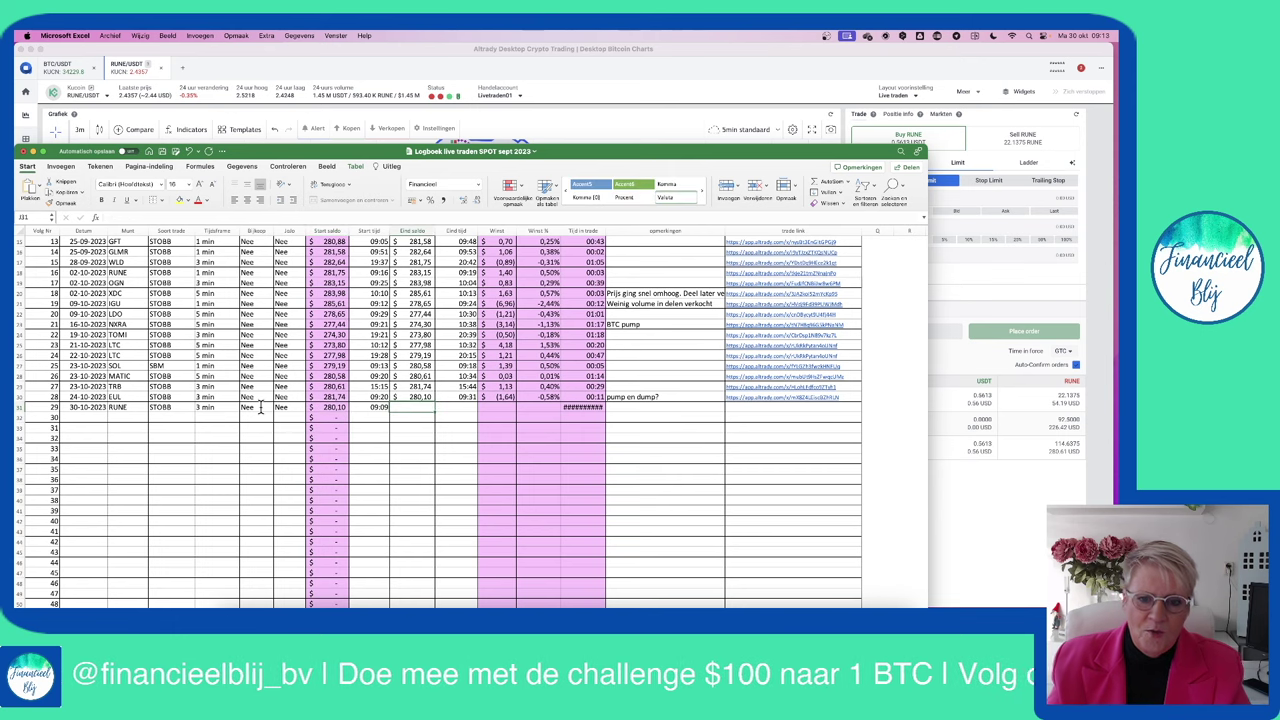
- Switch to Altrady and examine the RUNE/USDT chart around the latest candles, take-profit, break-even and stop-loss lines
{"action": "key", "text": "super+Tab"}
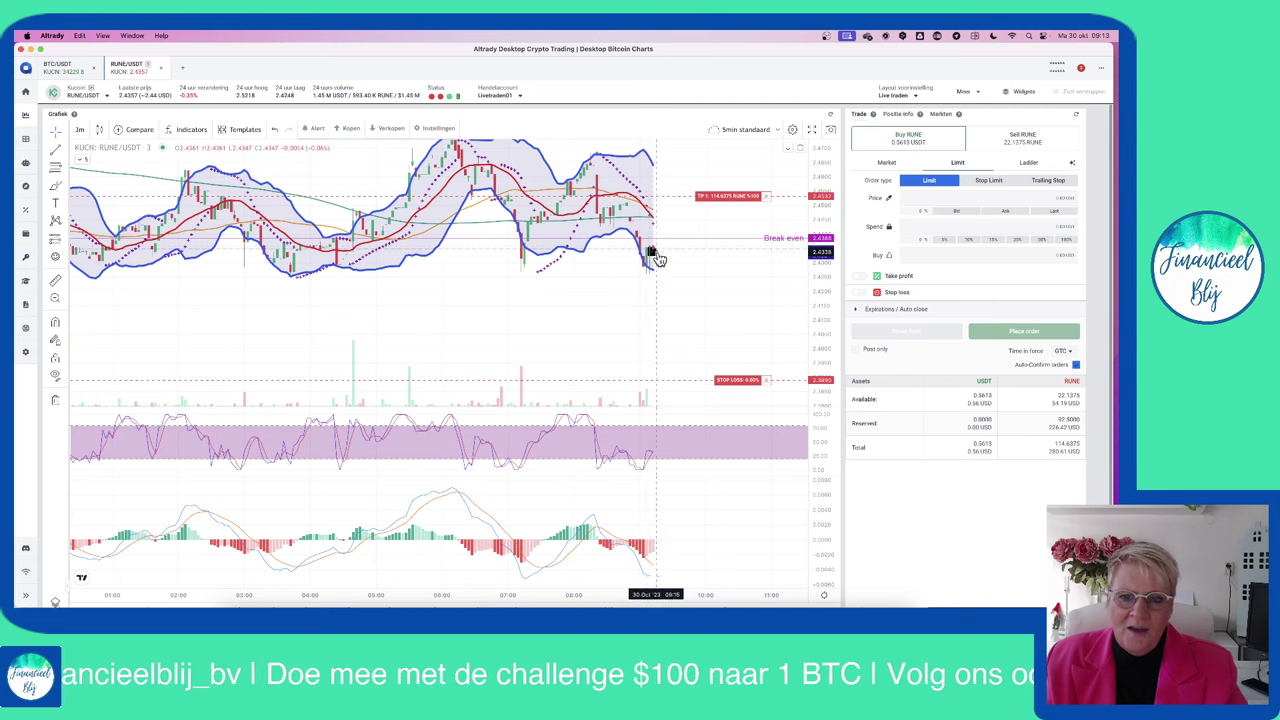
{"action": "scroll", "coordinate": [657, 256], "scroll_direction": "up", "scroll_amount": 5}
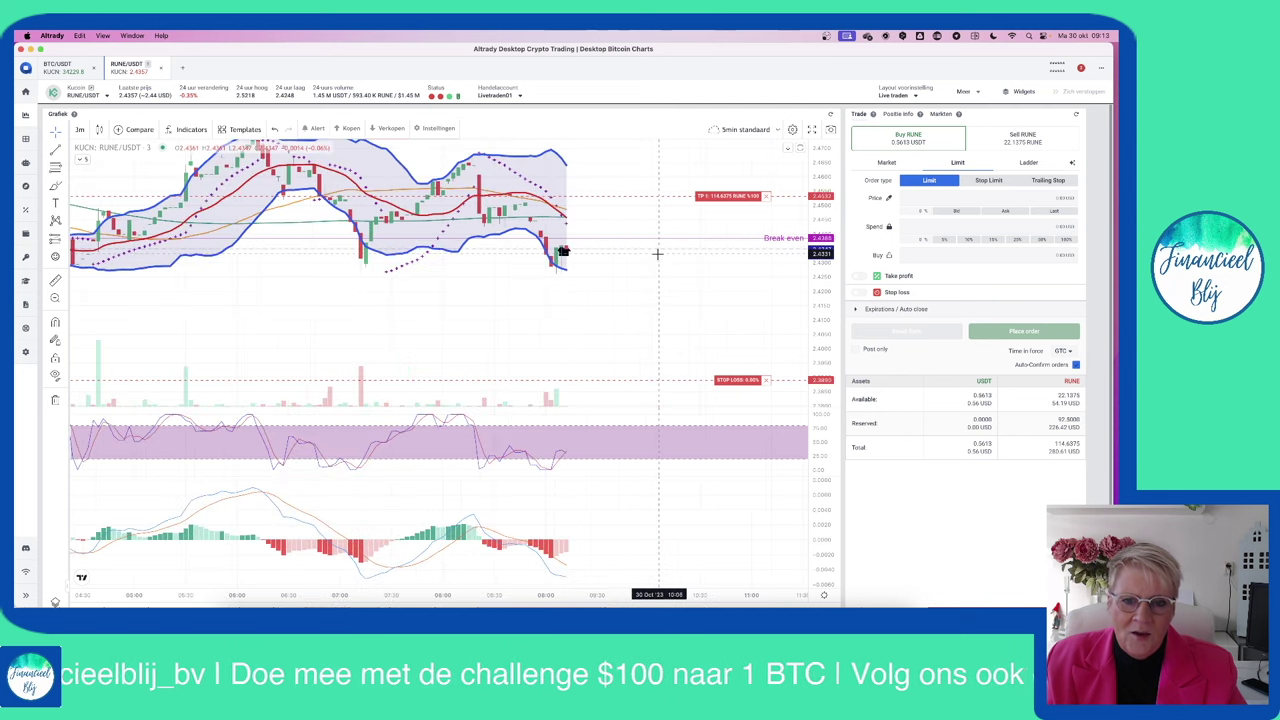
{"action": "scroll", "coordinate": [657, 254], "scroll_direction": "up", "scroll_amount": 3}
{"action": "left_click_drag", "start_coordinate": [280, 286], "coordinate": [677, 291]}
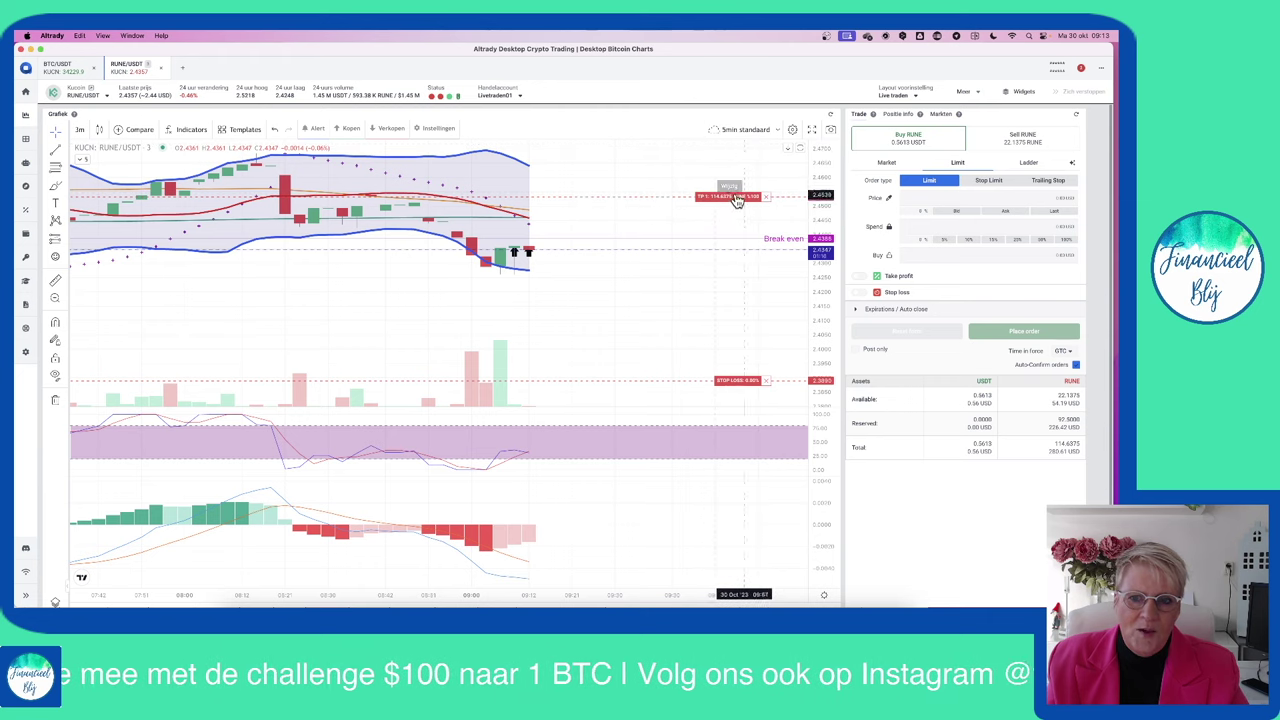
{"action": "scroll", "coordinate": [669, 266], "scroll_direction": "down", "scroll_amount": 5}
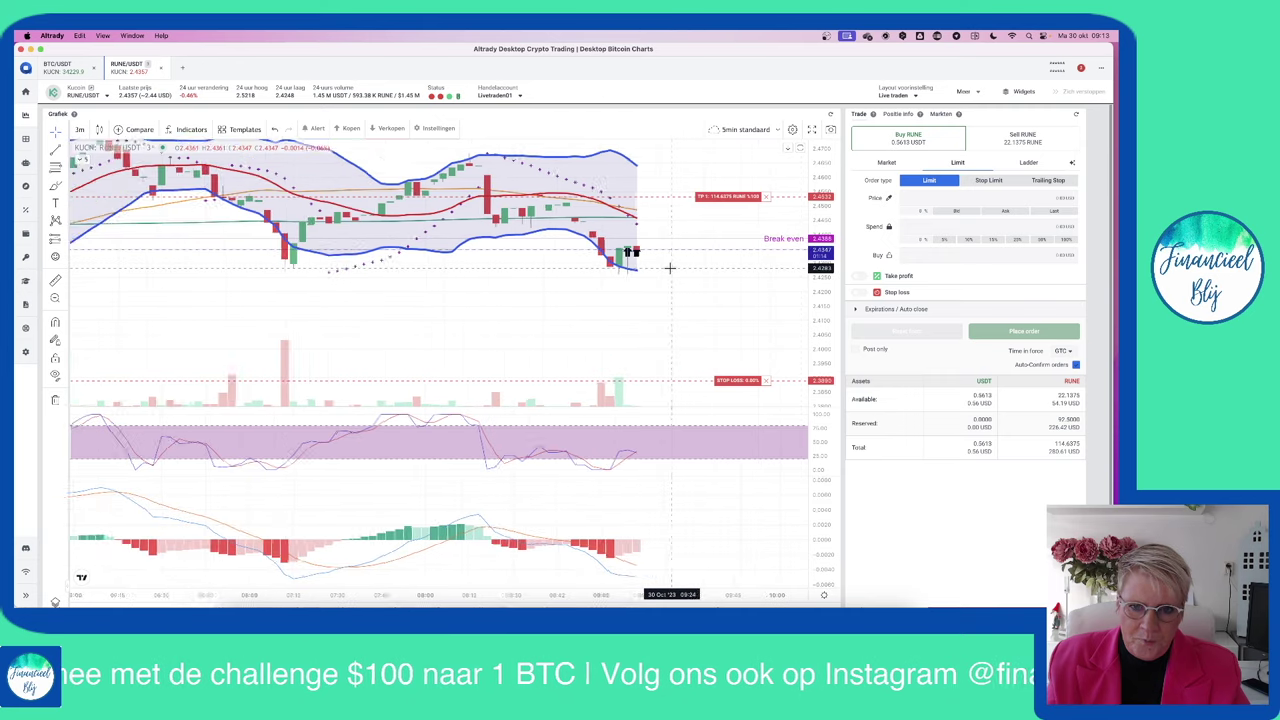
{"action": "scroll", "coordinate": [651, 309], "scroll_direction": "down", "scroll_amount": 3}
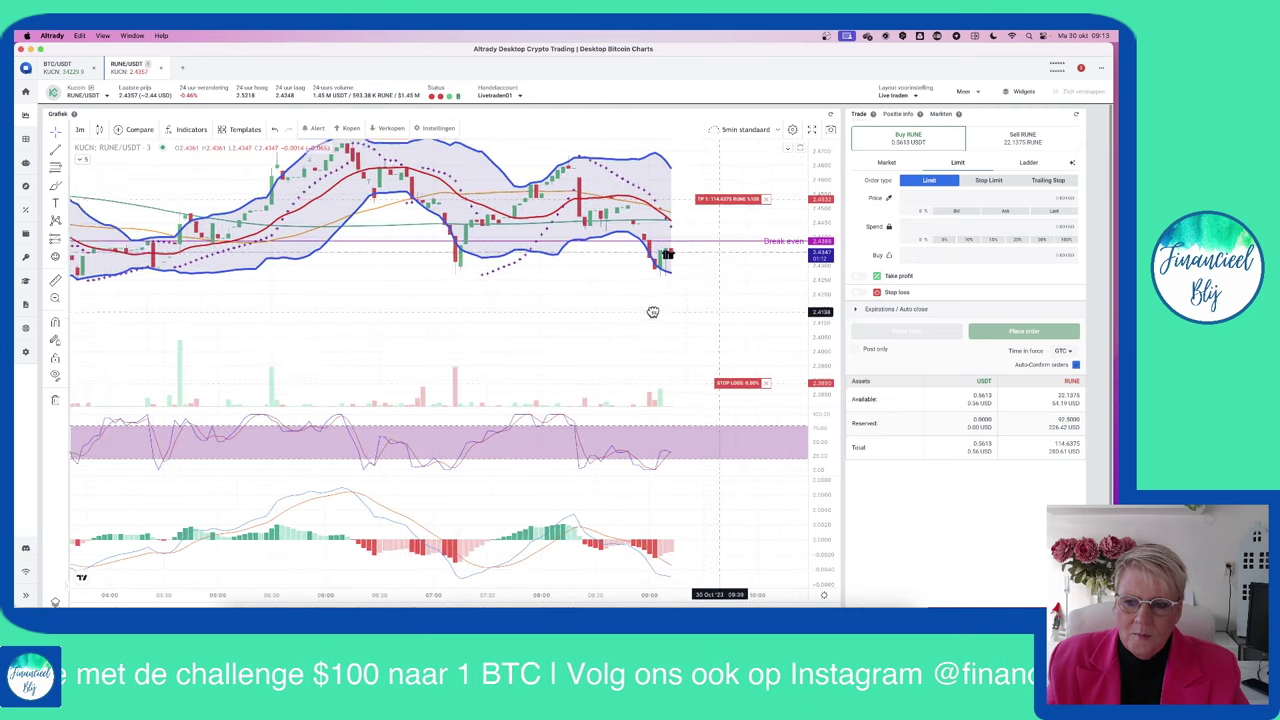
{"action": "scroll", "coordinate": [605, 308], "scroll_direction": "down", "scroll_amount": 5}
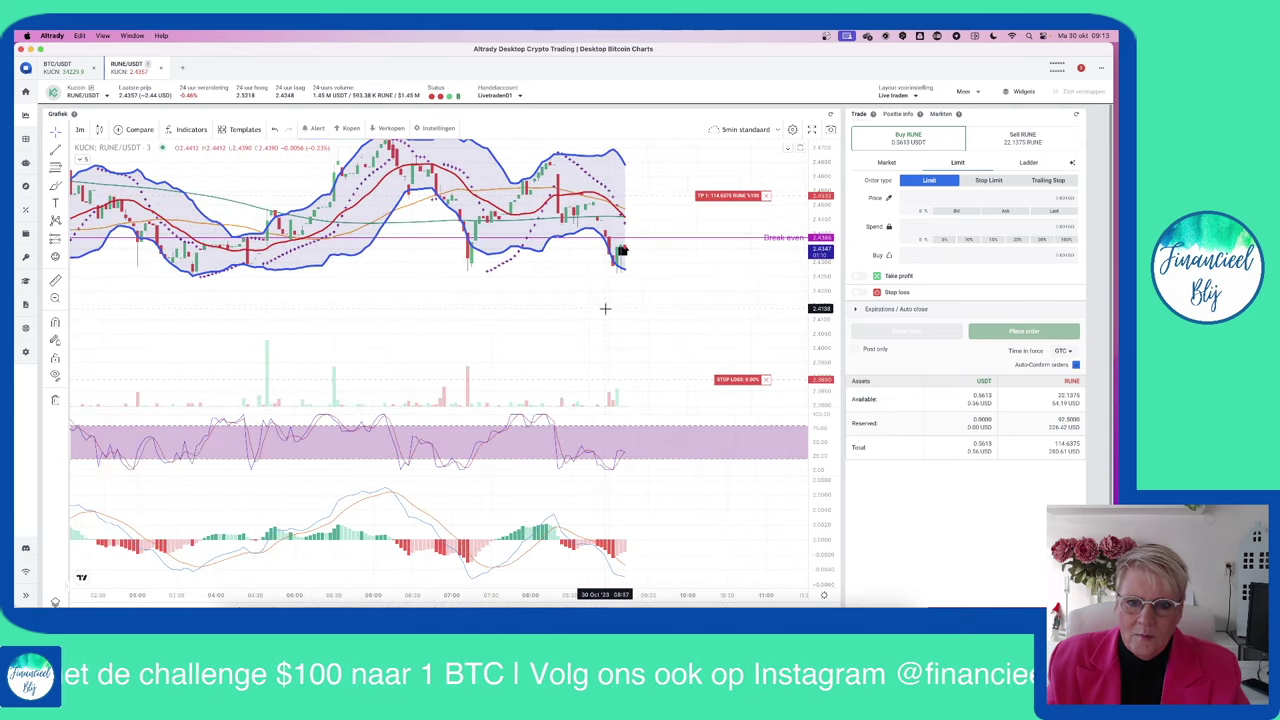
{"action": "scroll", "coordinate": [608, 306], "scroll_direction": "right", "scroll_amount": 2}
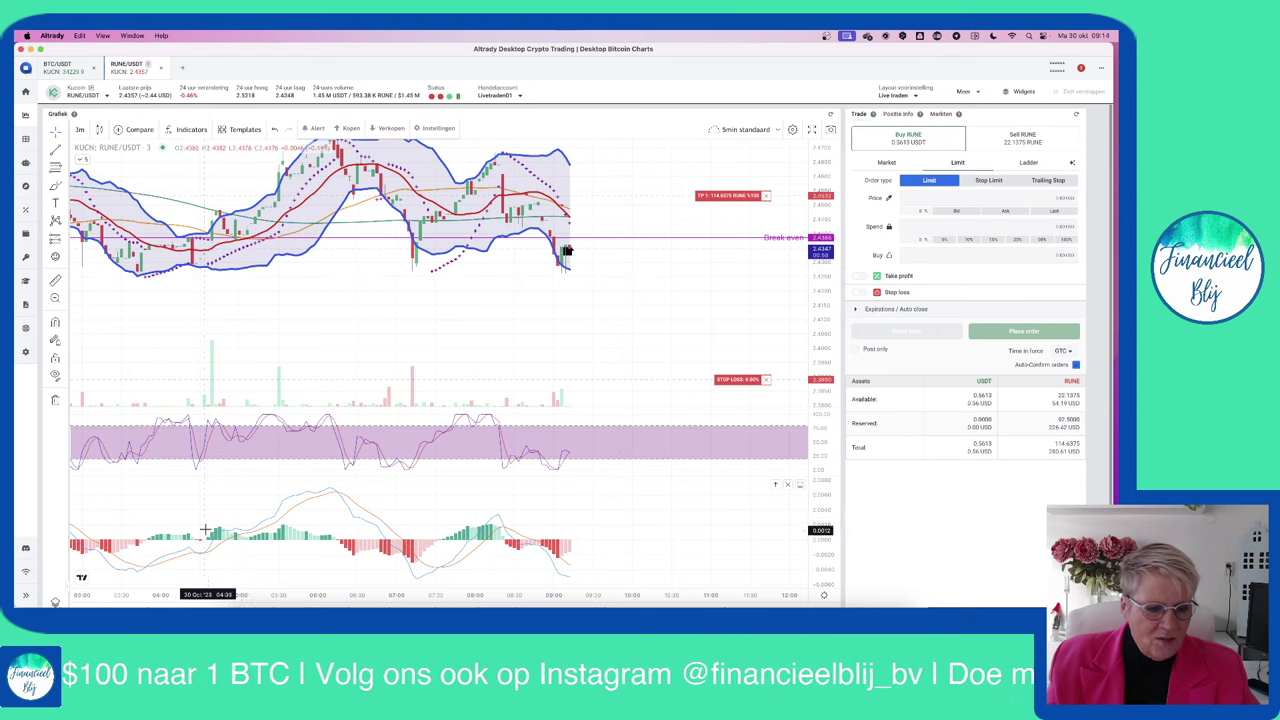
- Switch back to the Excel logbook and review the overview and daily results sheets before returning to the trade log
{"action": "key", "text": "super+Tab"}
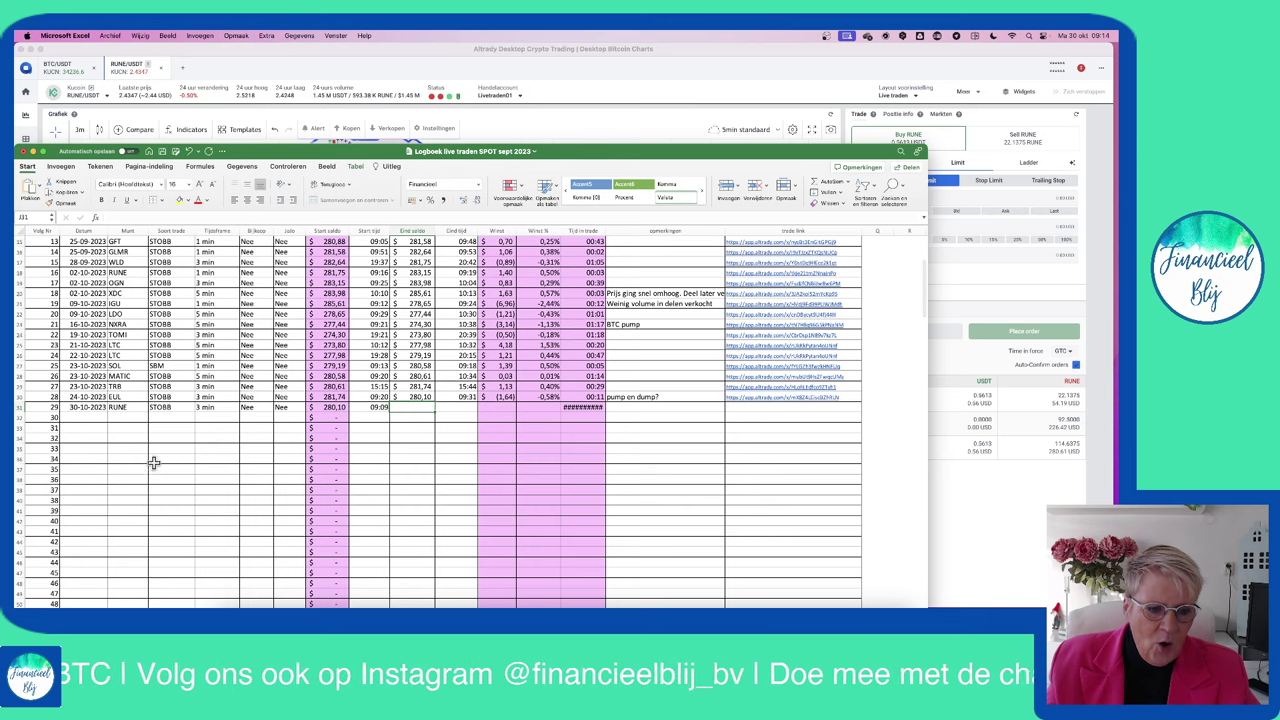
{"action": "left_click", "coordinate": [70, 618]}
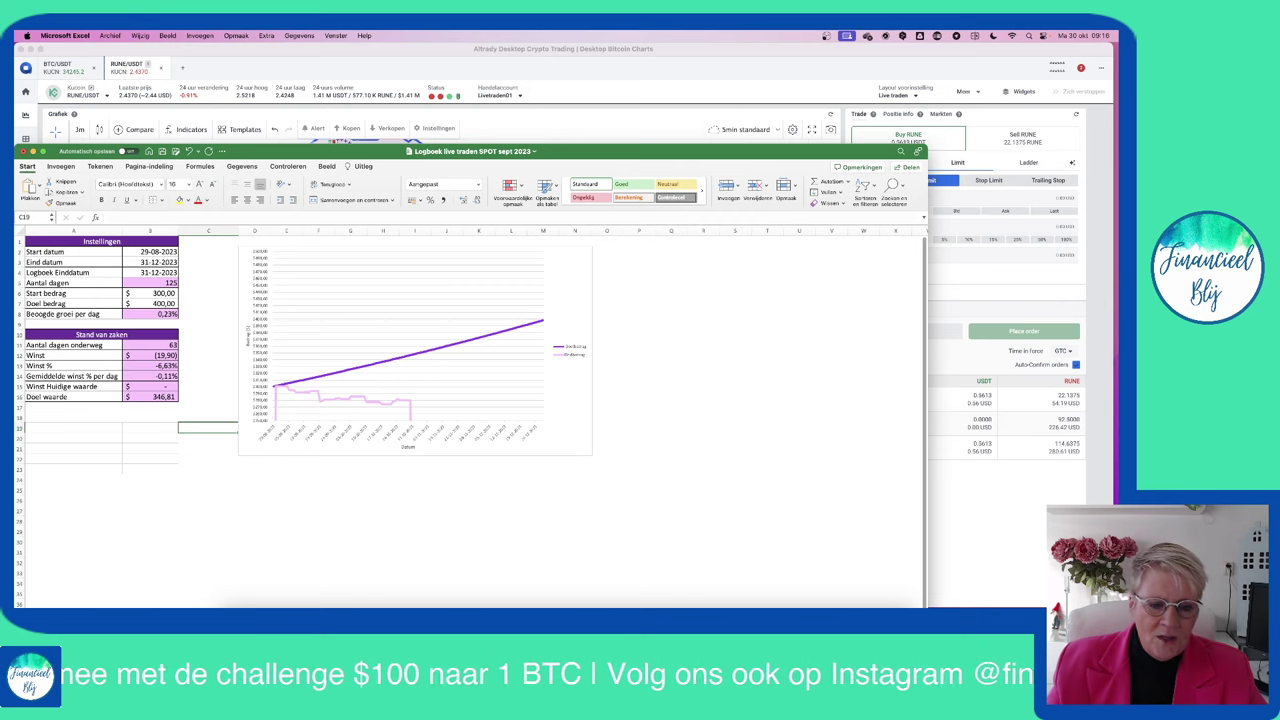
{"action": "key", "text": "ctrl+Page_Down"}
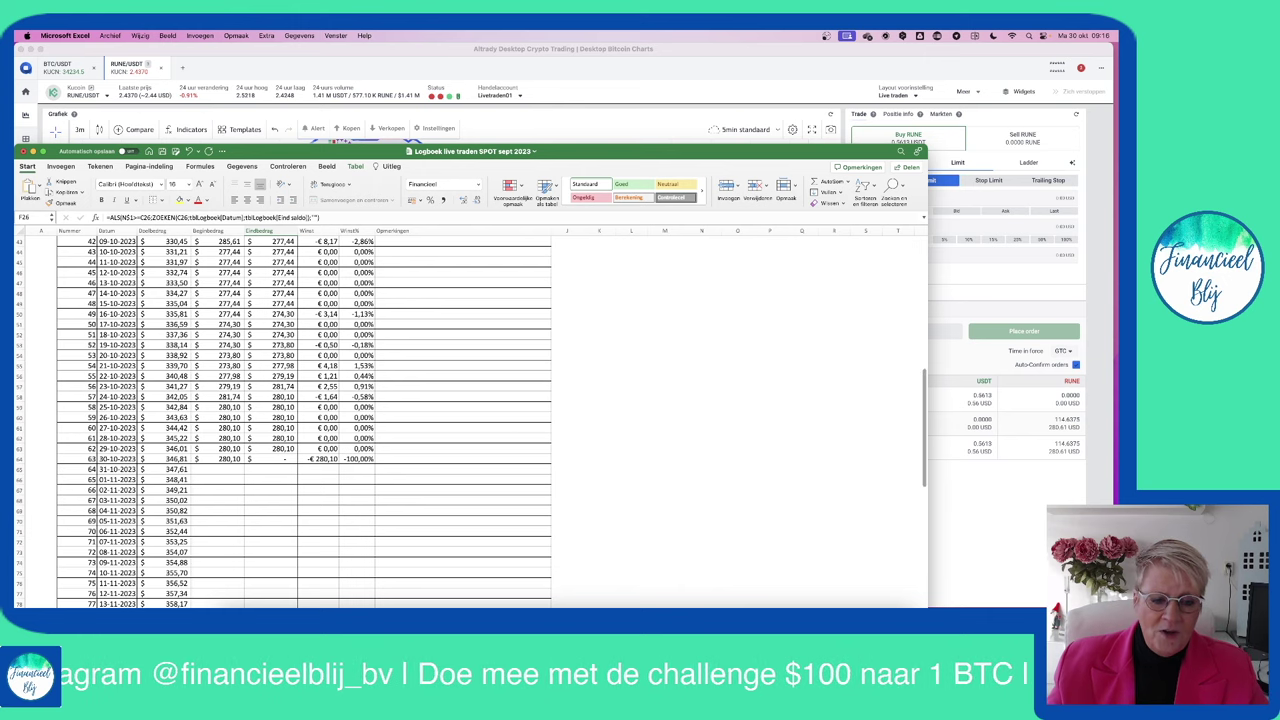
{"action": "left_click", "coordinate": [145, 604]}
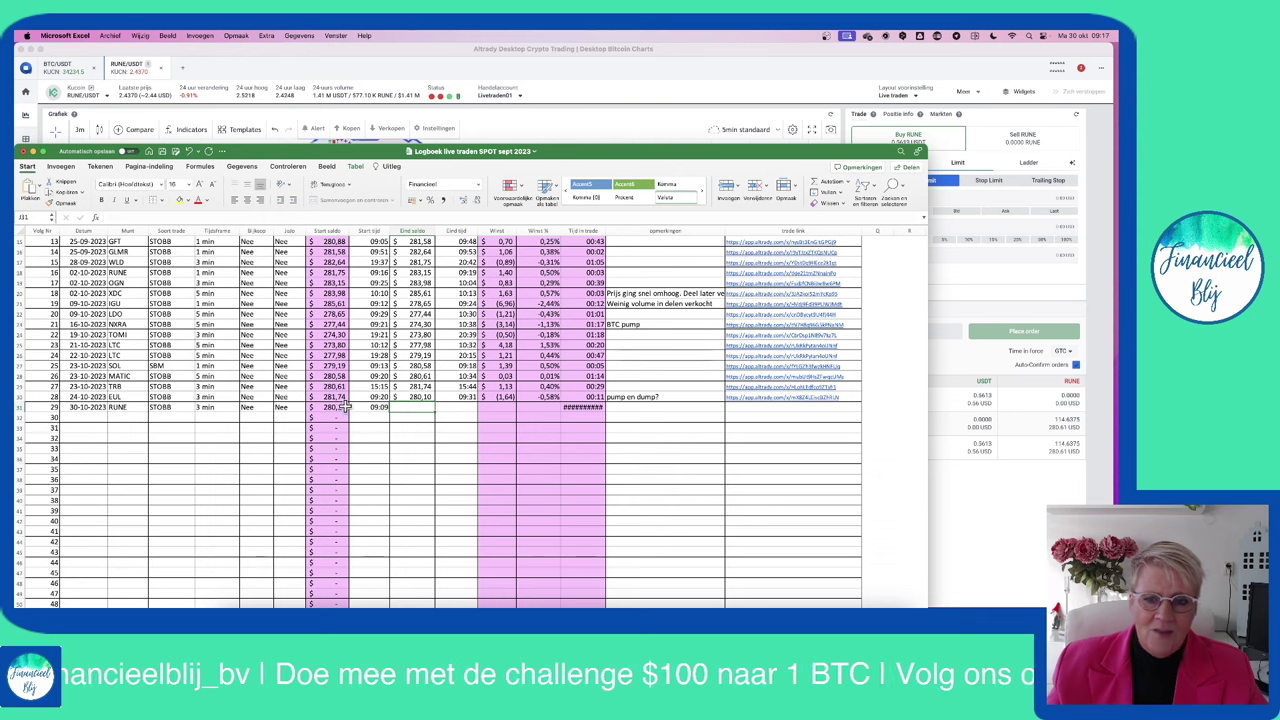
{"action": "left_click", "coordinate": [378, 405]}
{"action": "type", "text": "09:09"}
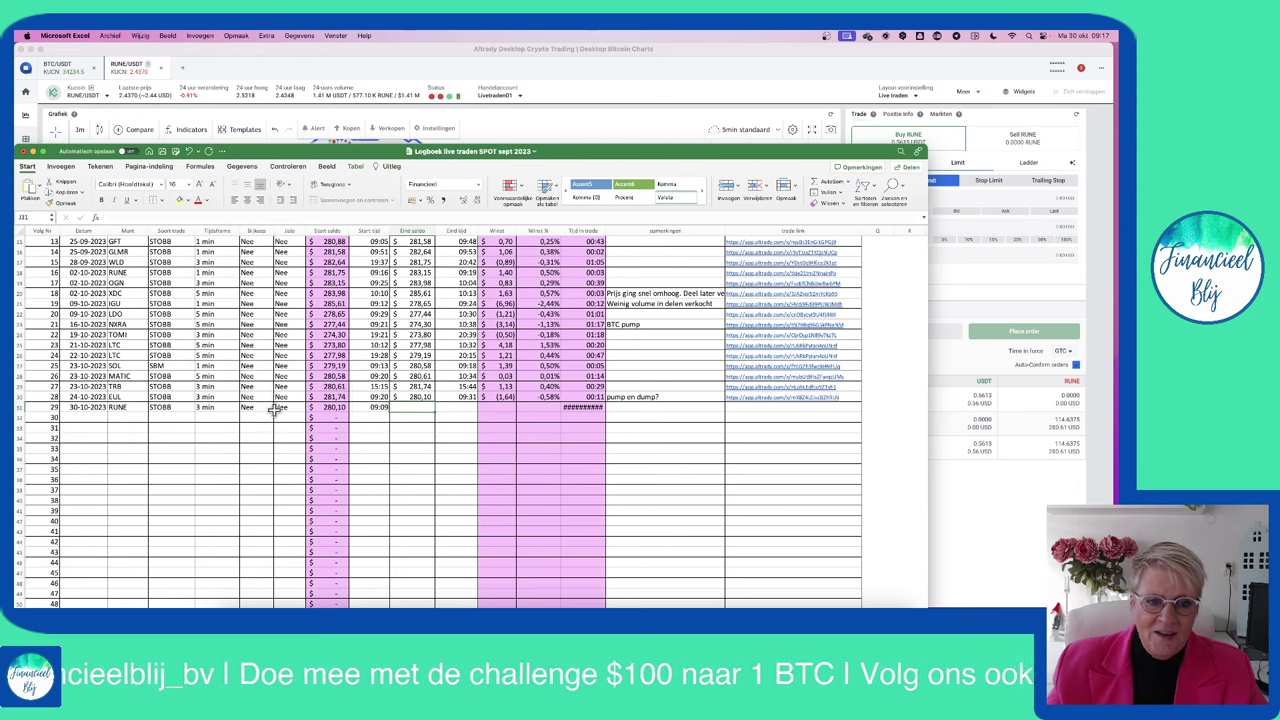
{"action": "key", "text": "Tab"}
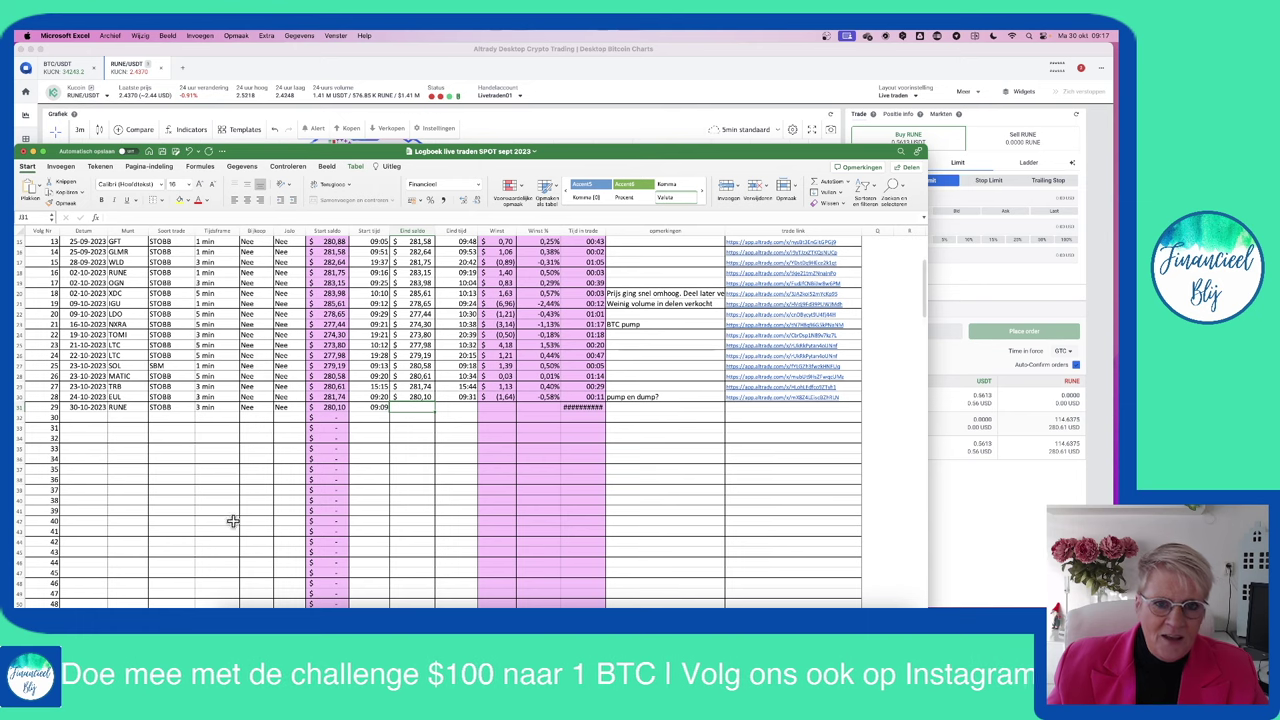
- Switch to Altrady and examine the latest candles and indicators on the GAS/EUR chart
{"action": "left_click", "coordinate": [595, 73]}
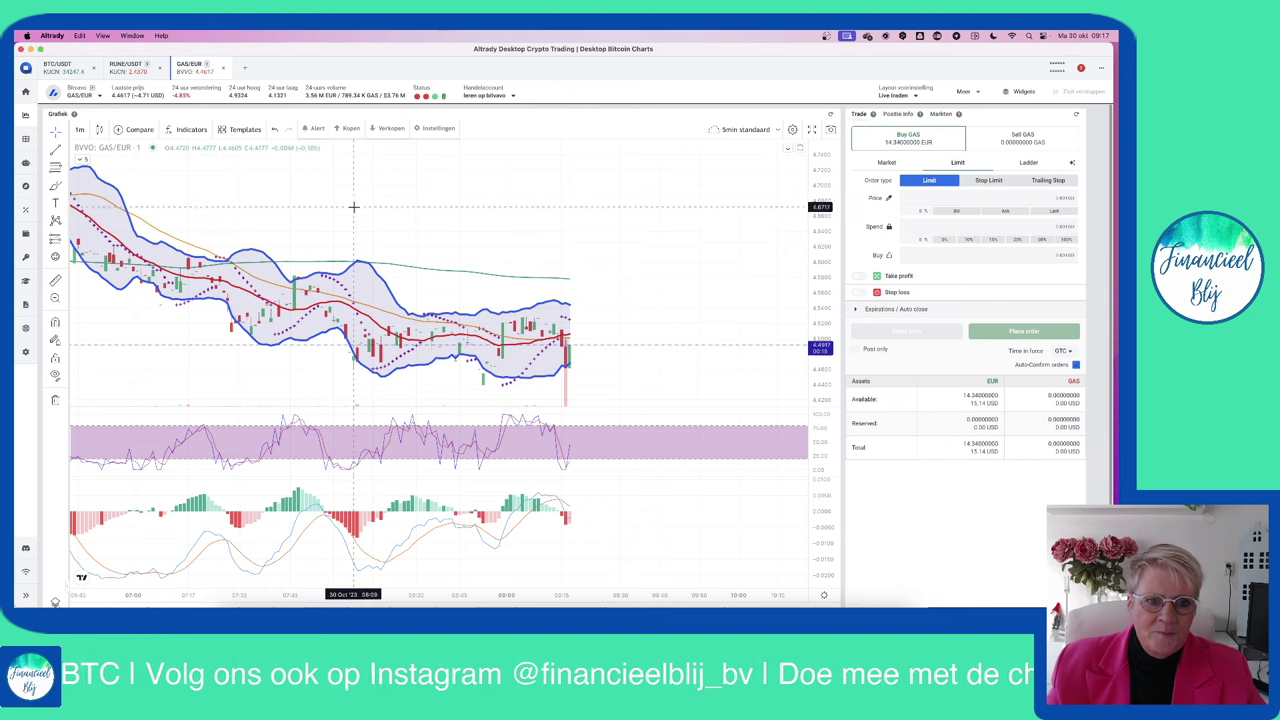
{"action": "left_click_drag", "start_coordinate": [609, 218], "coordinate": [625, 171]}
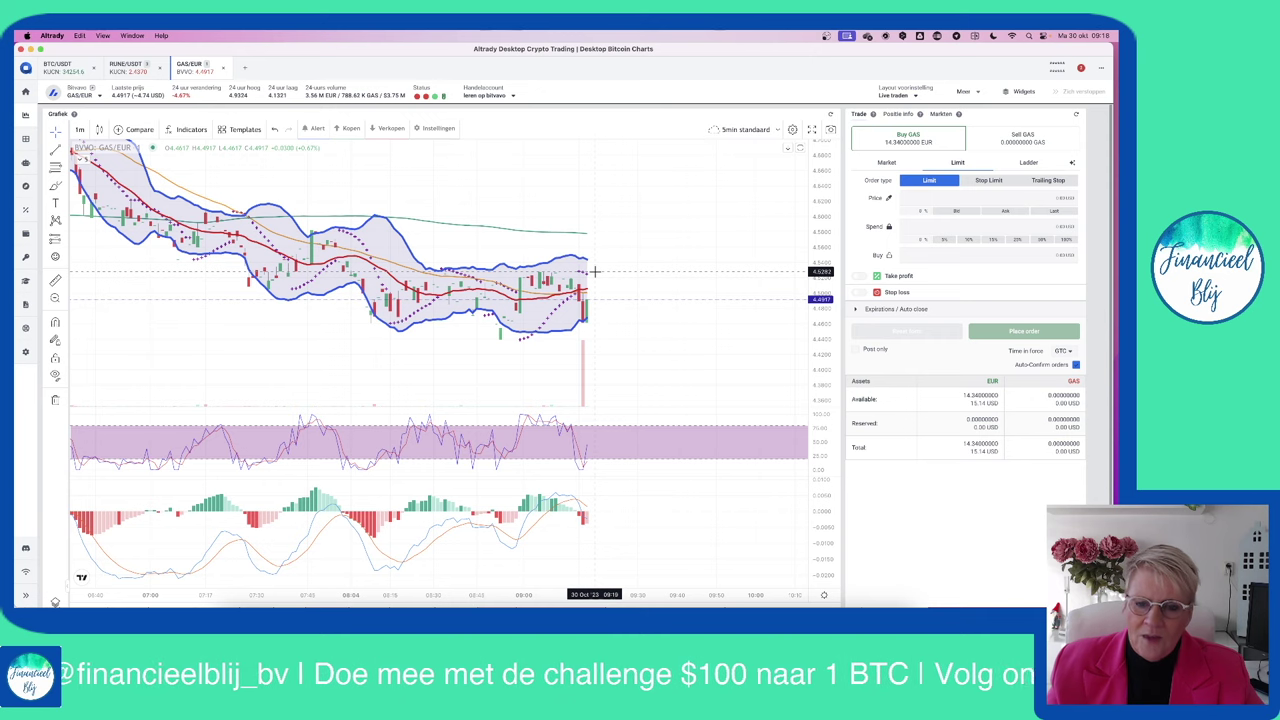
{"action": "scroll", "coordinate": [675, 261], "scroll_direction": "up", "scroll_amount": 1}
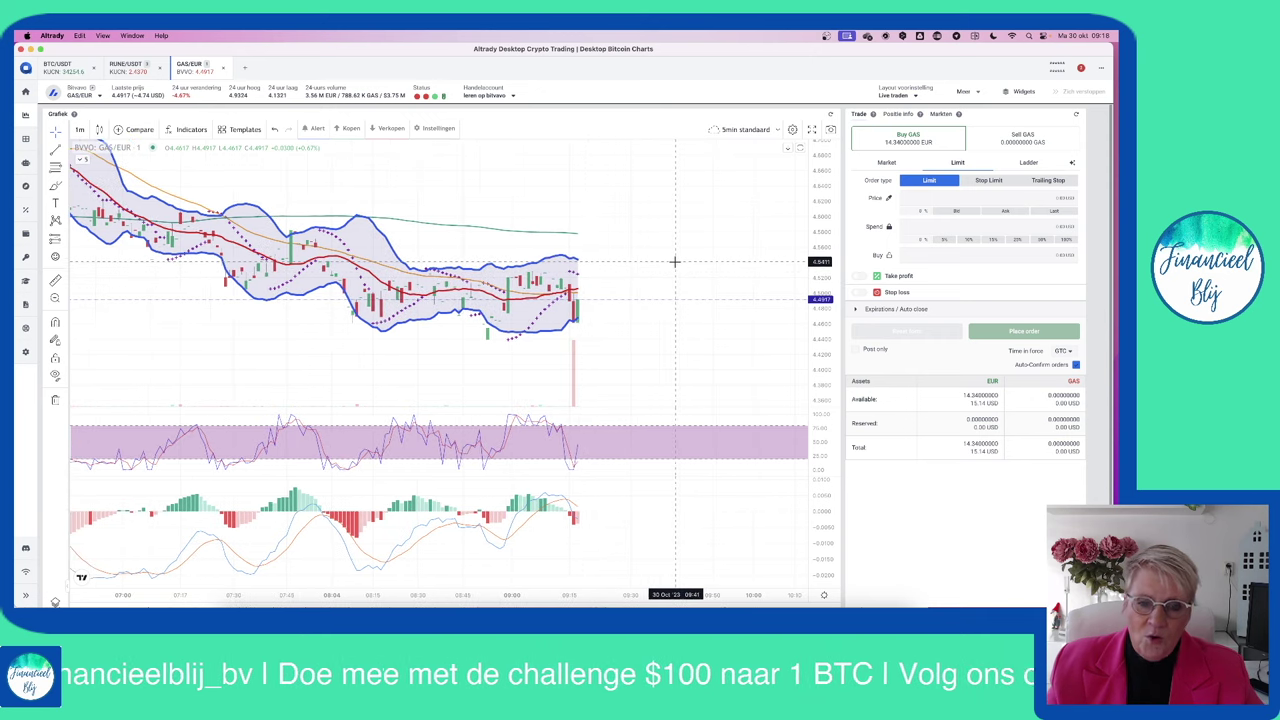
- Look over the latest candles on the GAS/EUR chart and close that chart
{"action": "scroll", "coordinate": [675, 261], "scroll_direction": "up", "scroll_amount": 2}
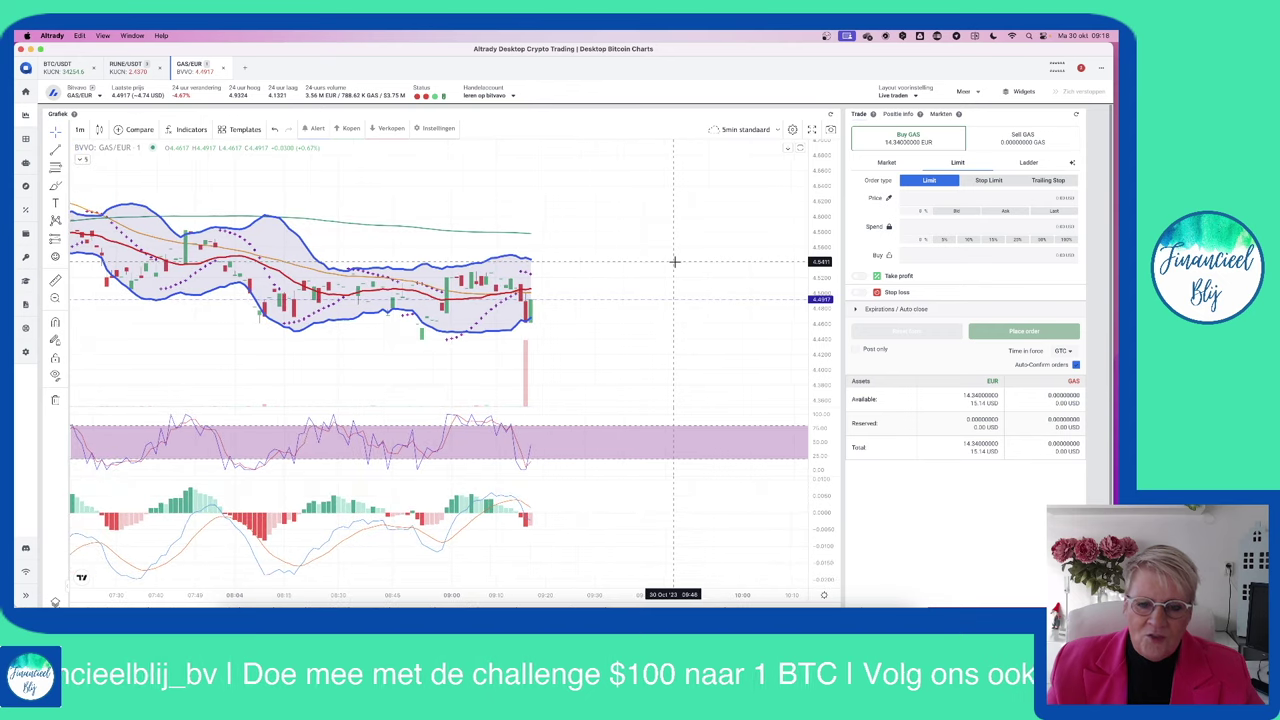
{"action": "left_click_drag", "start_coordinate": [575, 240], "coordinate": [720, 246]}
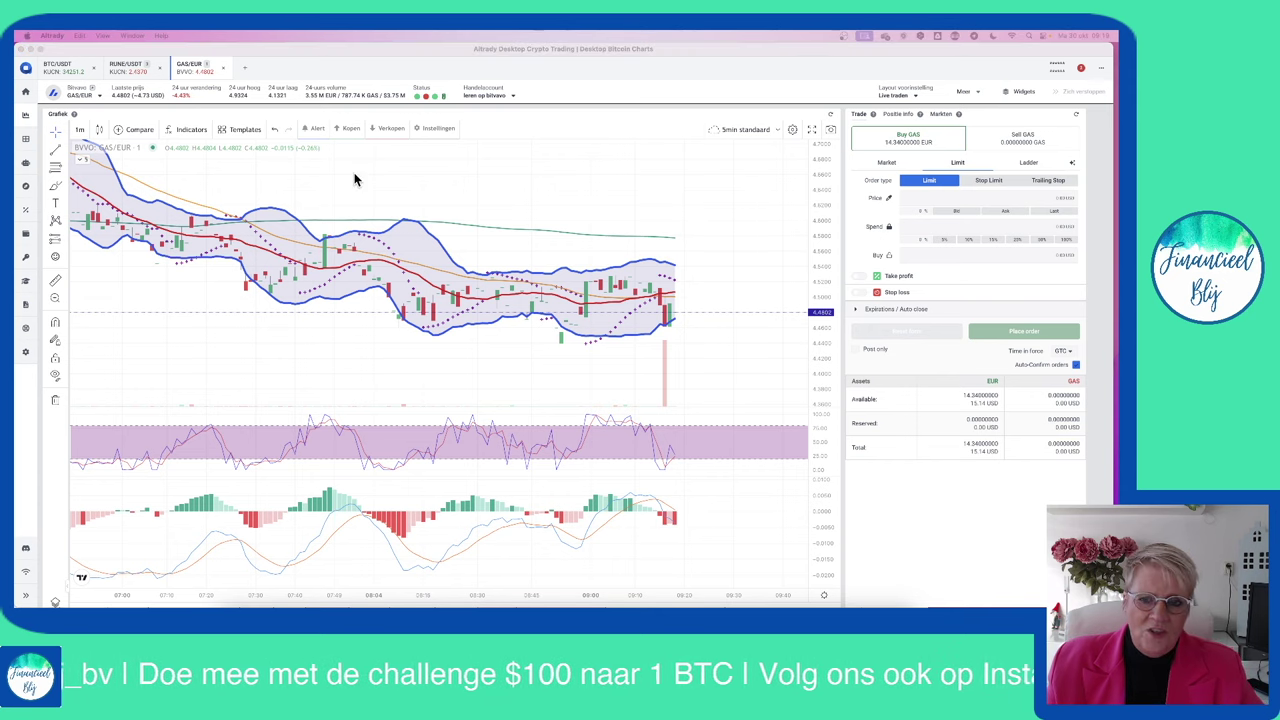
{"action": "left_click", "coordinate": [226, 72]}
{"action": "left_click", "coordinate": [226, 72]}
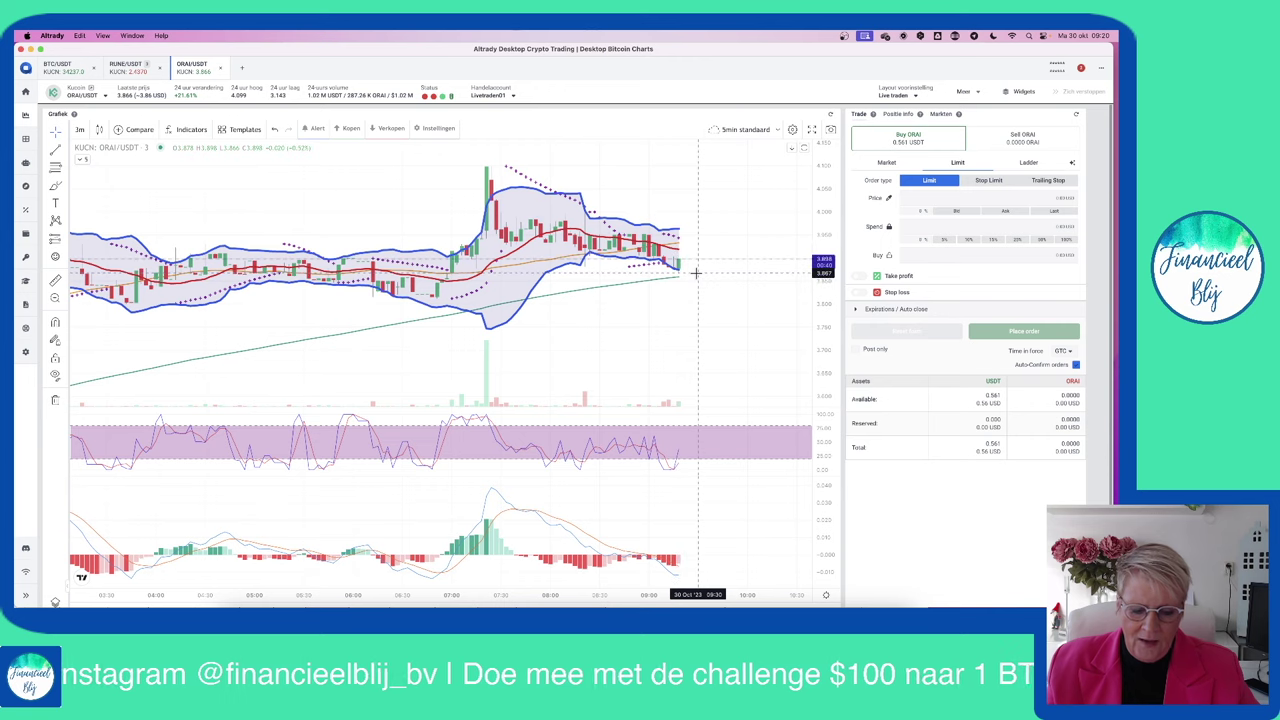
- Measure the price distance from just below the latest ORAI/USDT candle up to the upper Bollinger band, and clear the measurement
{"action": "left_click", "coordinate": [695, 272], "text": "shift"}
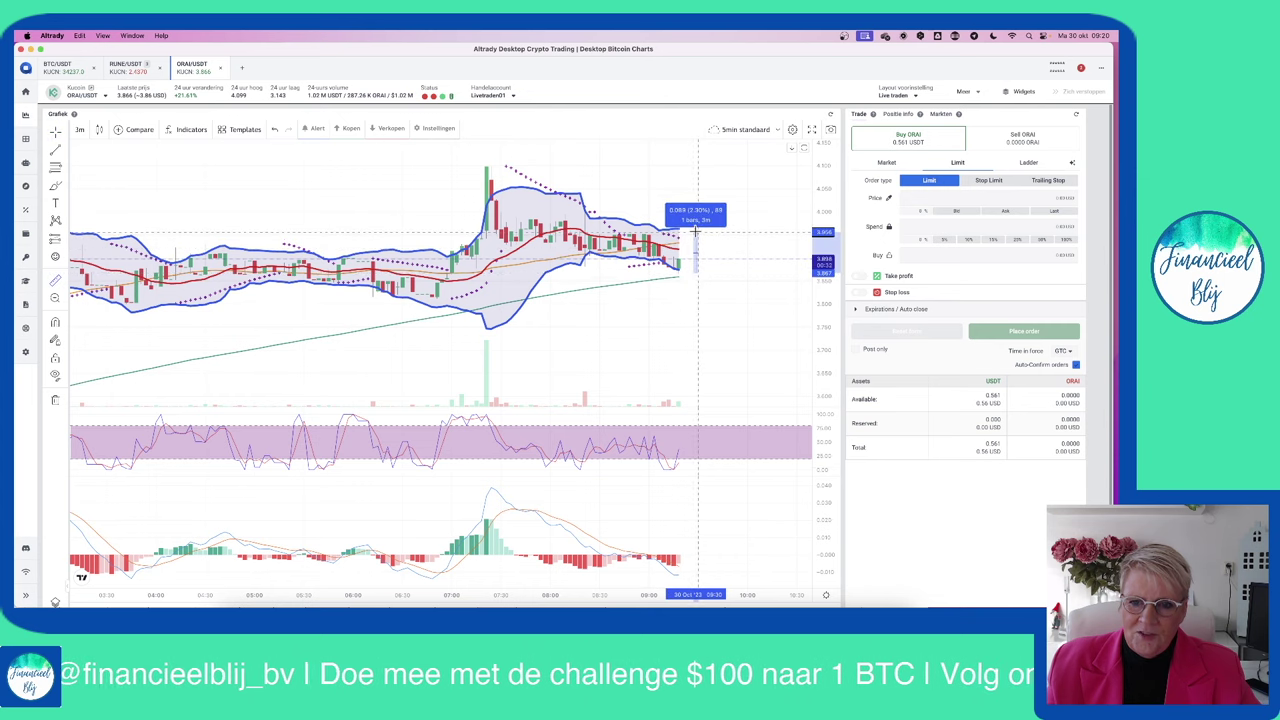
{"action": "left_click", "coordinate": [696, 233]}
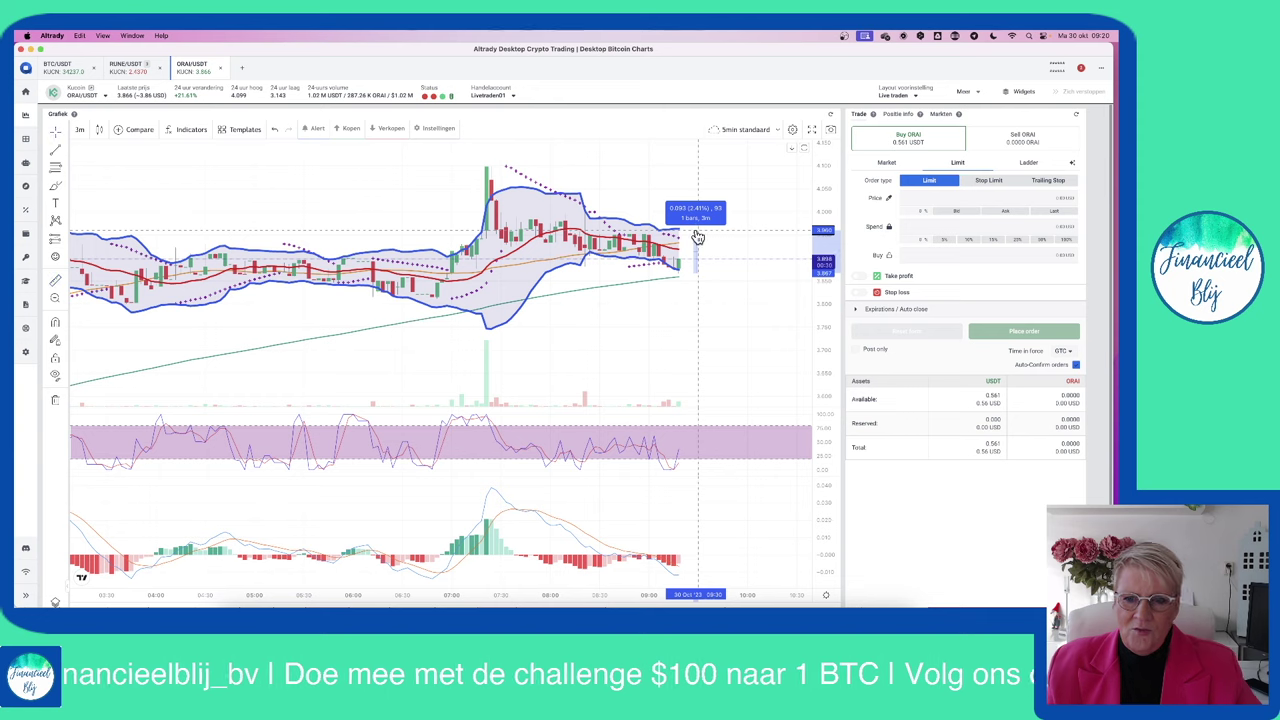
{"action": "left_click", "coordinate": [726, 303]}
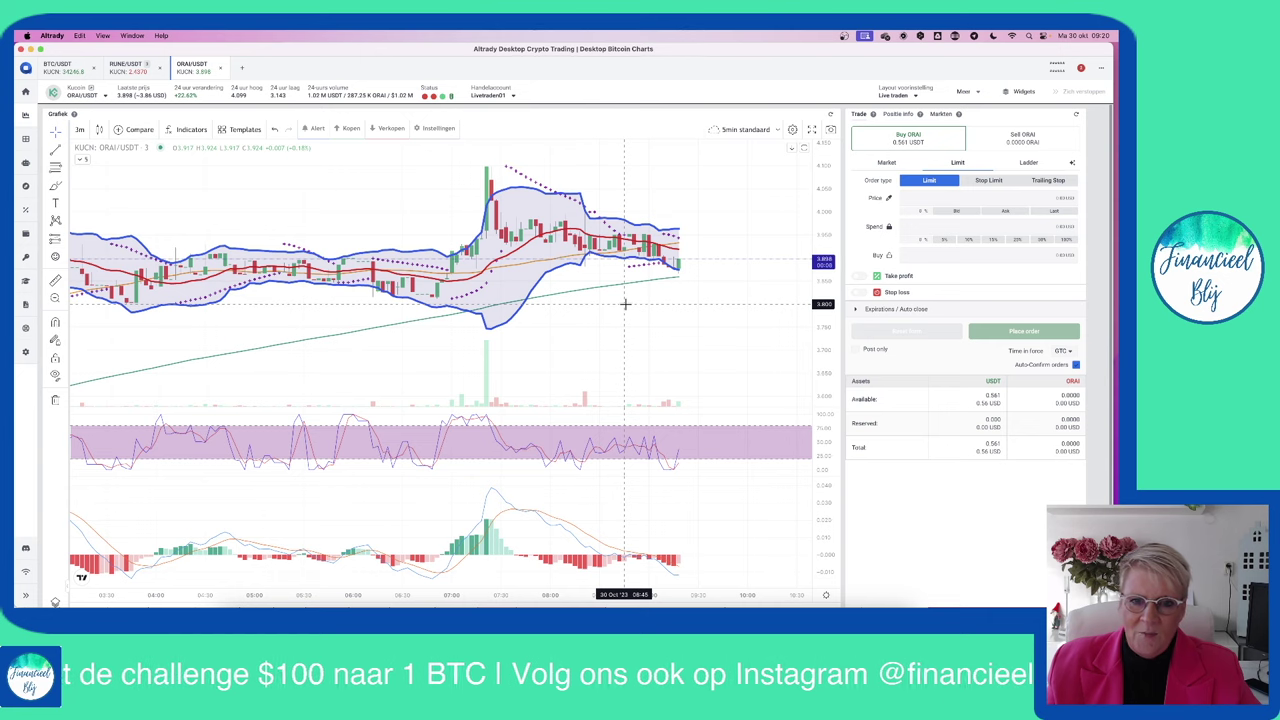
- Examine the ORAI/USDT price history on the 3-minute chart, going back from the latest candles to 28 October
{"action": "scroll", "coordinate": [625, 303], "scroll_direction": "down", "scroll_amount": 1}
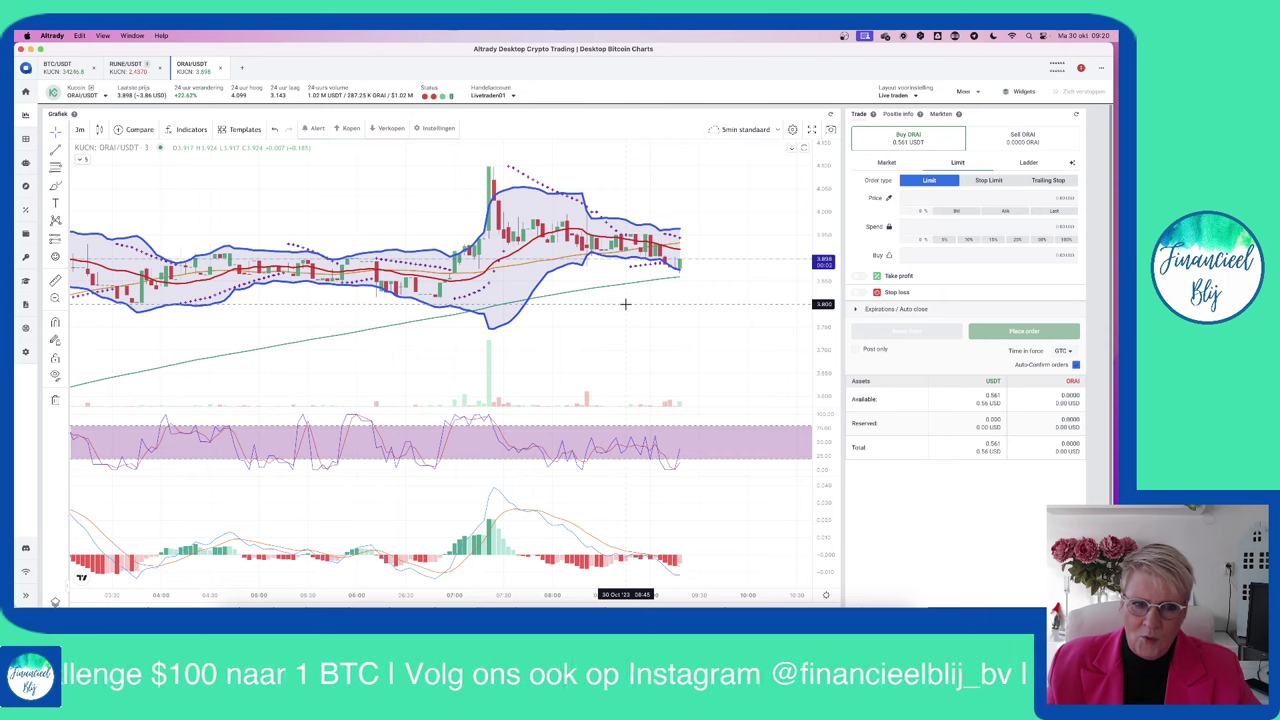
{"action": "scroll", "coordinate": [625, 303], "scroll_direction": "down", "scroll_amount": 1}
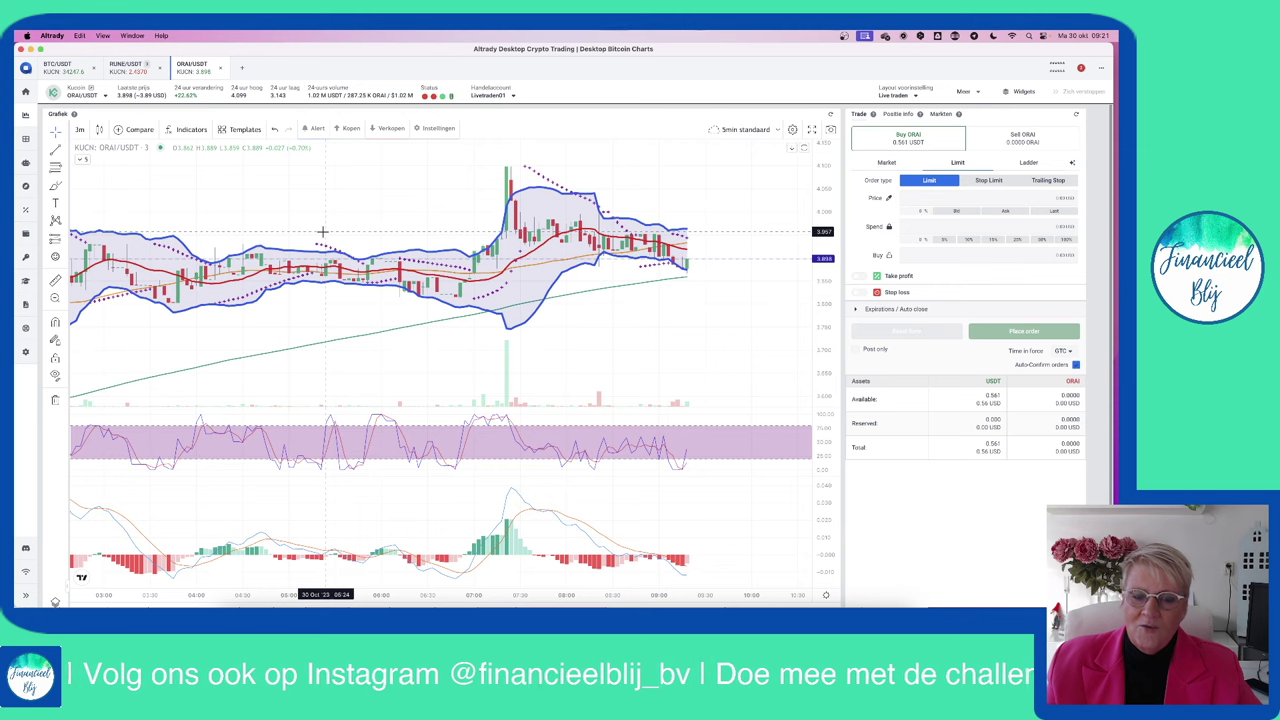
{"action": "scroll", "coordinate": [322, 232], "scroll_direction": "down", "scroll_amount": 3}
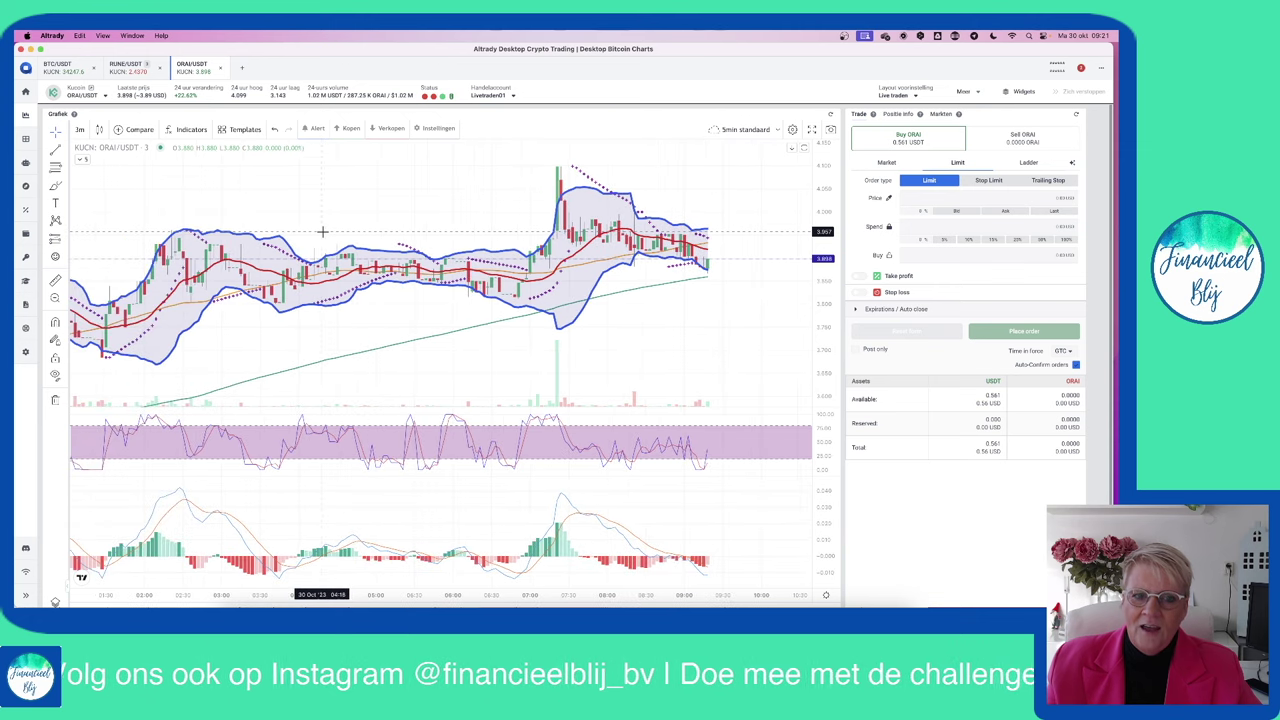
{"action": "scroll", "coordinate": [322, 232], "scroll_direction": "down", "scroll_amount": 5}
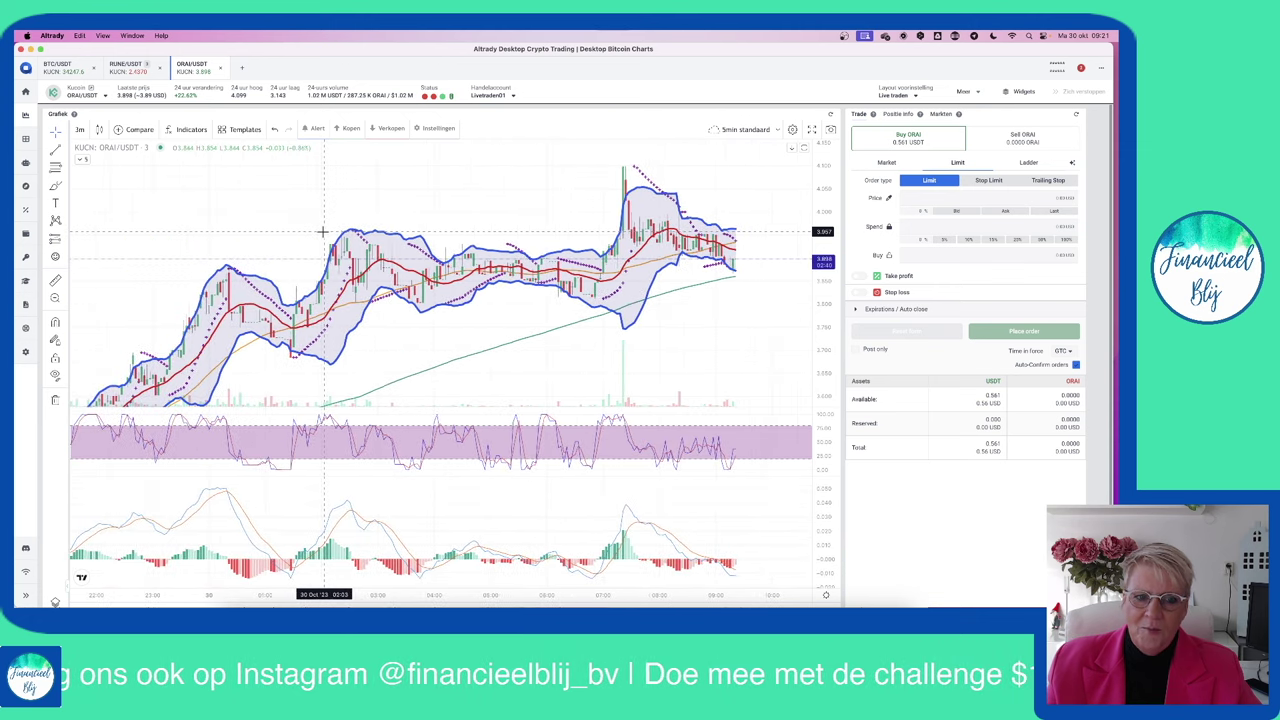
{"action": "left_click_drag", "start_coordinate": [440, 338], "coordinate": [495, 278]}
{"action": "scroll", "coordinate": [495, 278], "scroll_direction": "down", "scroll_amount": 6}
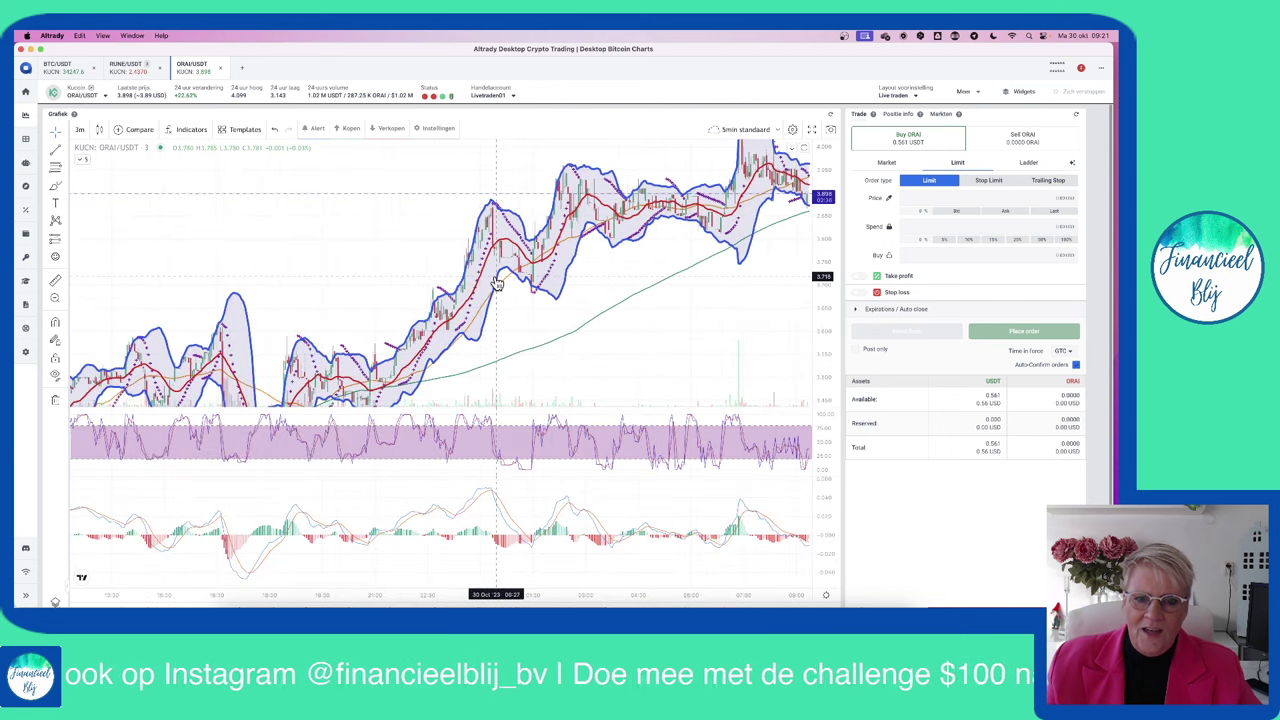
{"action": "scroll", "coordinate": [494, 276], "scroll_direction": "down", "scroll_amount": 2}
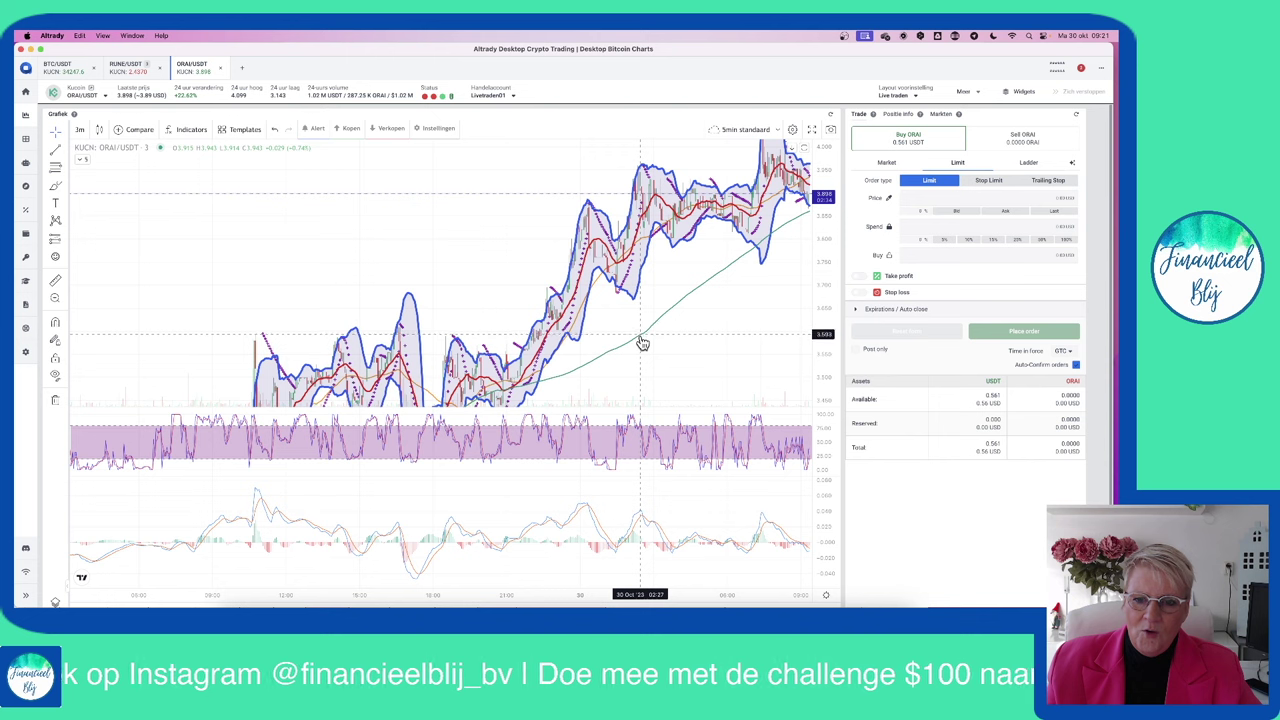
{"action": "left_click_drag", "start_coordinate": [827, 262], "coordinate": [827, 310]}
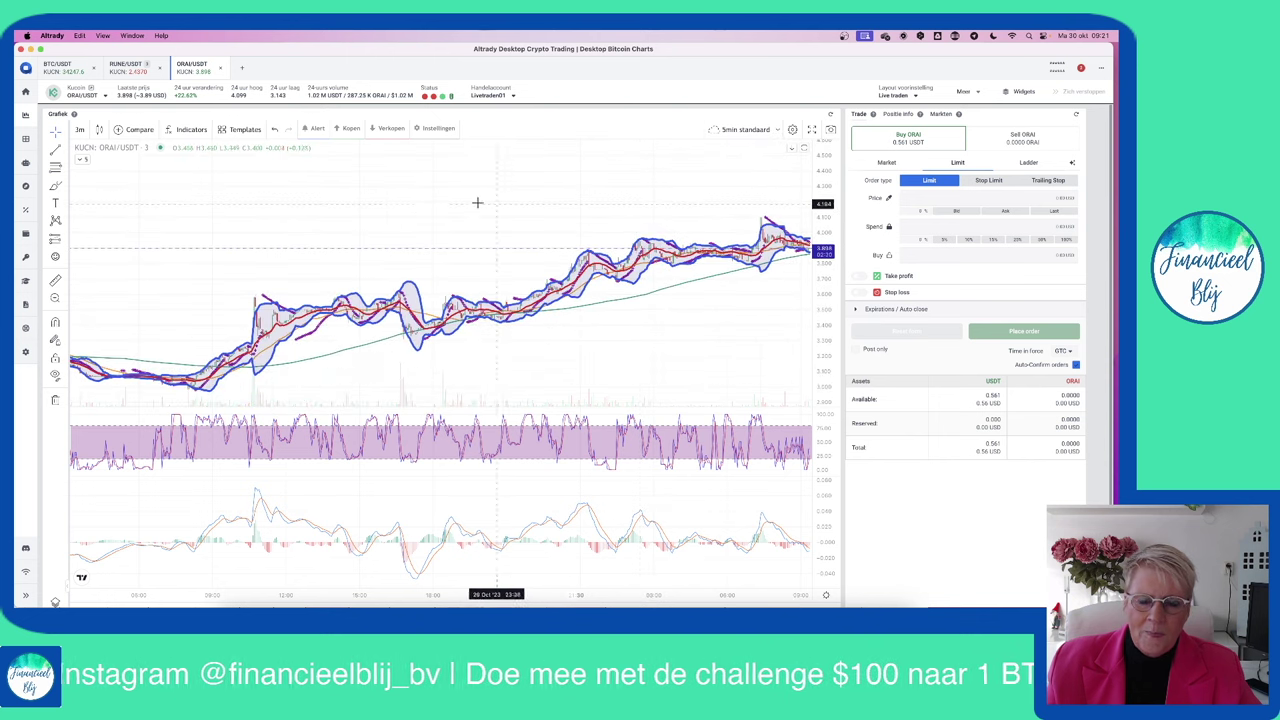
{"action": "left_click_drag", "start_coordinate": [389, 214], "coordinate": [614, 197]}
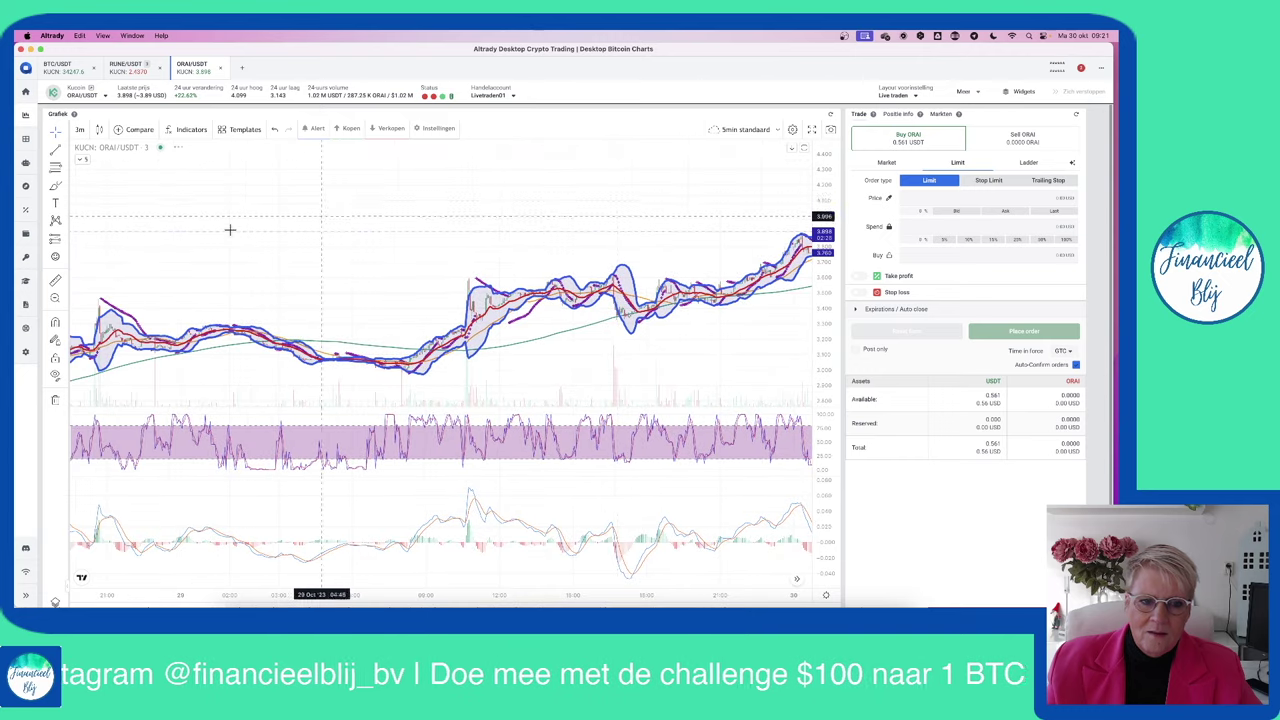
{"action": "left_click_drag", "start_coordinate": [159, 240], "coordinate": [263, 175]}
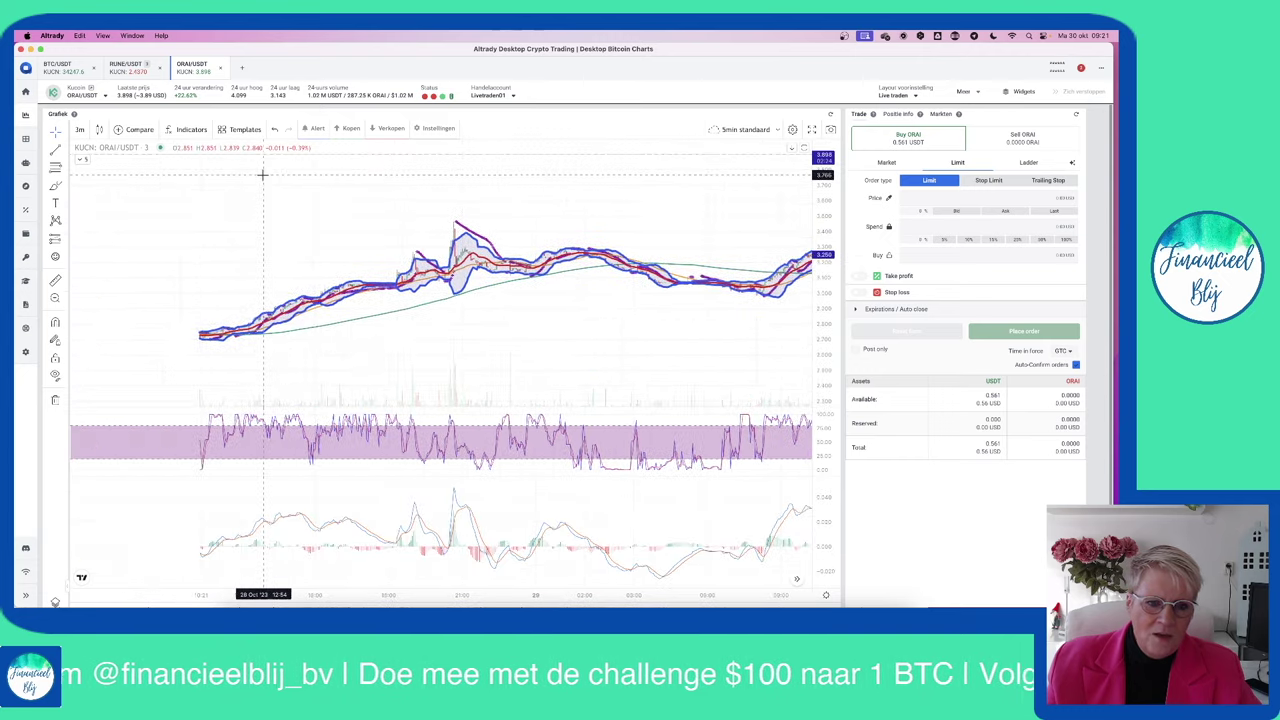
{"action": "left_click_drag", "start_coordinate": [140, 254], "coordinate": [358, 257]}
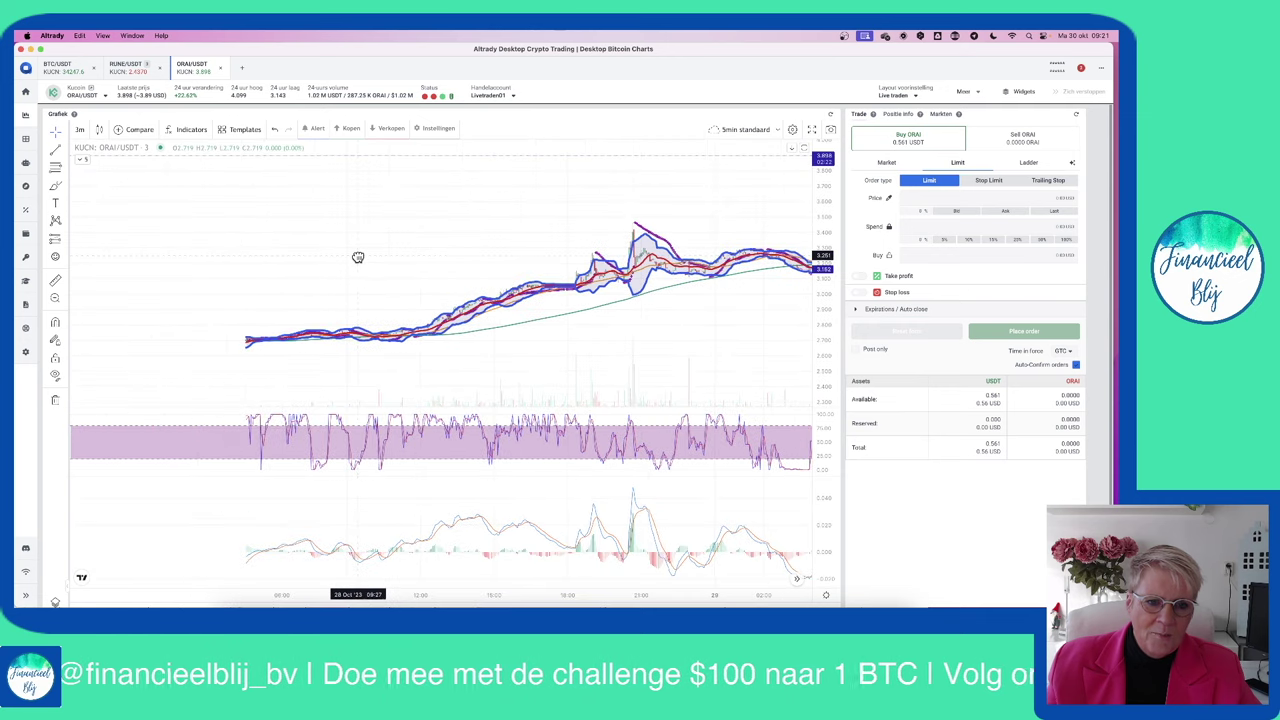
{"action": "left_click_drag", "start_coordinate": [183, 269], "coordinate": [404, 274]}
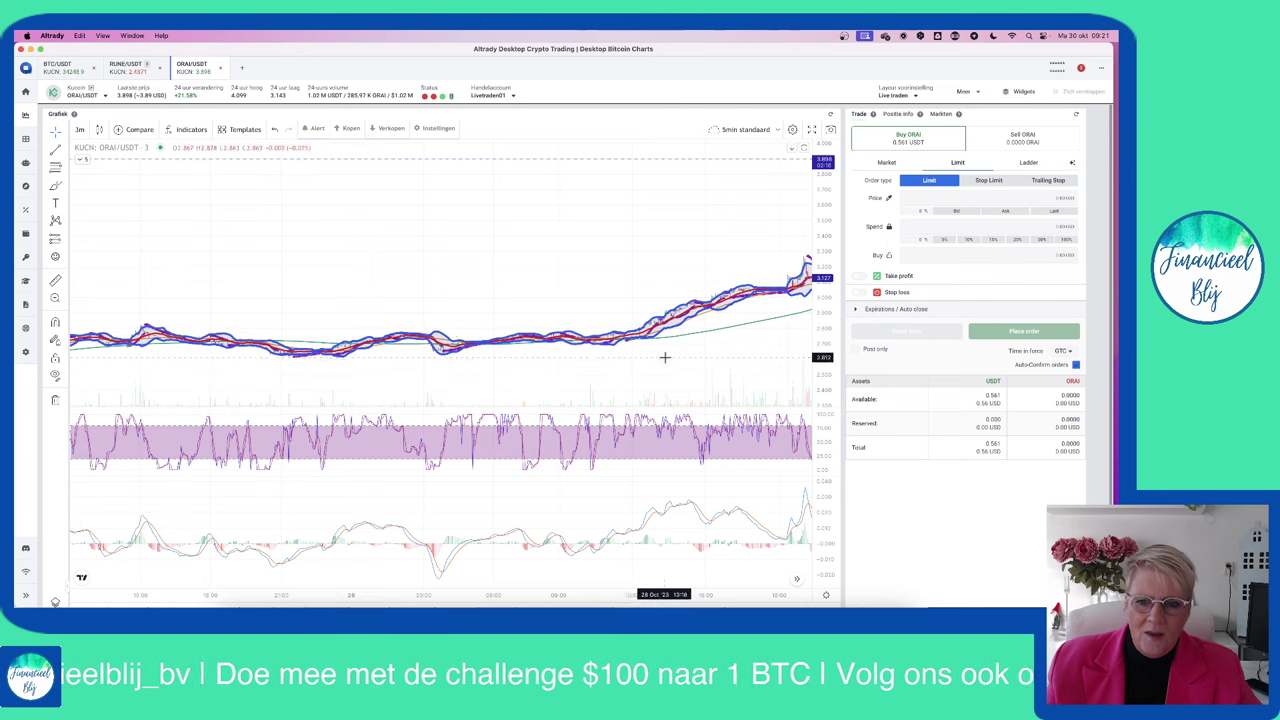
- Enlarge the 28 October stretch of the ORAI/USDT chart and examine its candles against the Bollinger bands and moving averages
{"action": "scroll", "coordinate": [720, 305], "scroll_direction": "up", "scroll_amount": 5}
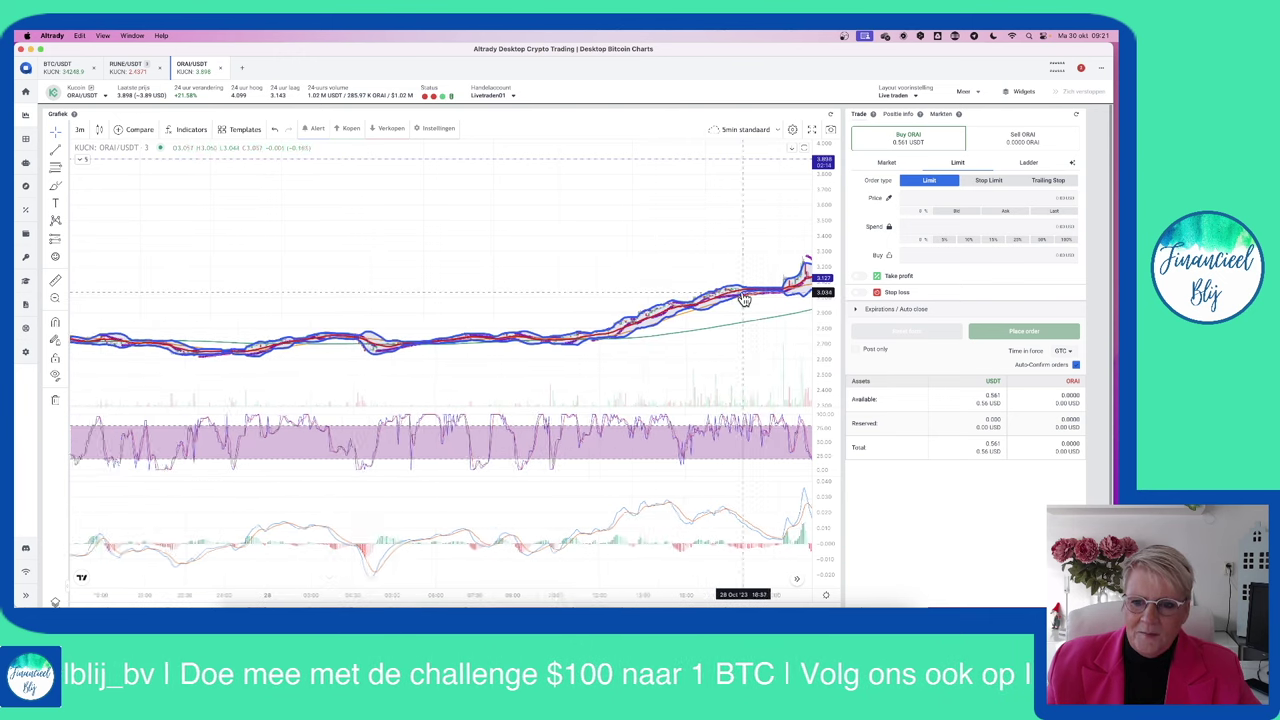
{"action": "left_click_drag", "start_coordinate": [831, 378], "coordinate": [836, 216]}
{"action": "left_click_drag", "start_coordinate": [646, 266], "coordinate": [615, 80]}
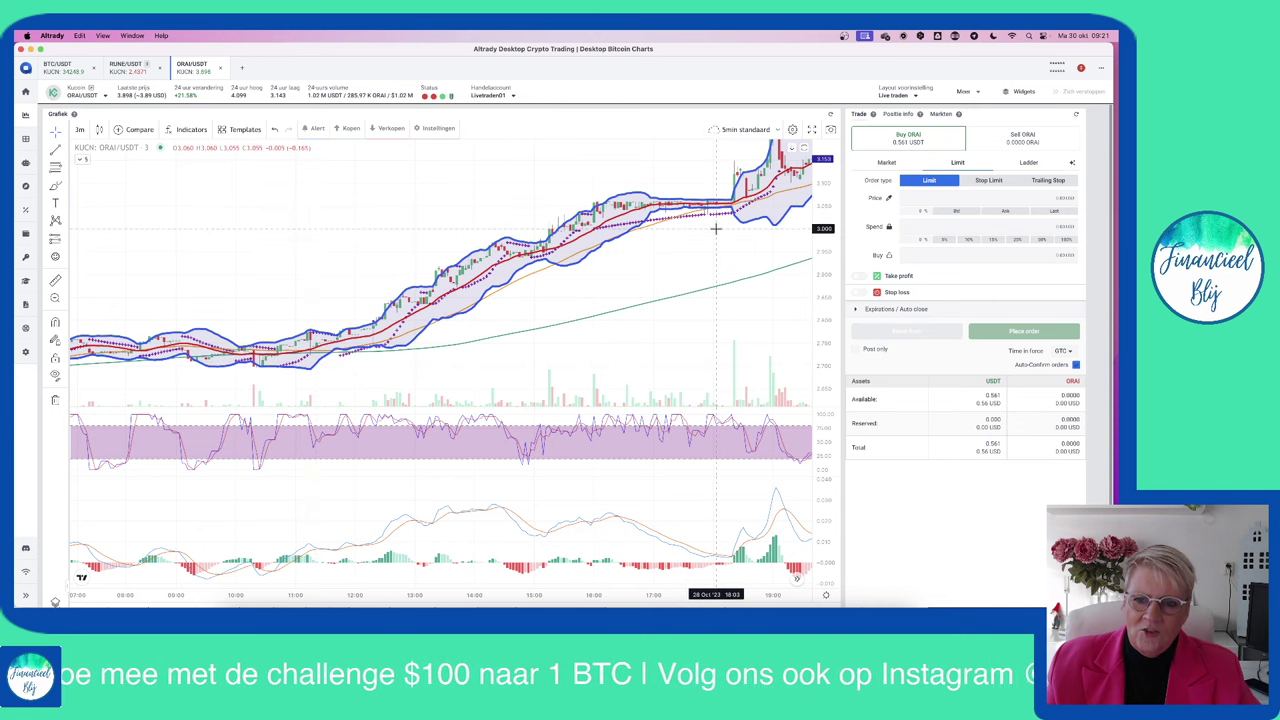
{"action": "left_click_drag", "start_coordinate": [743, 251], "coordinate": [394, 338]}
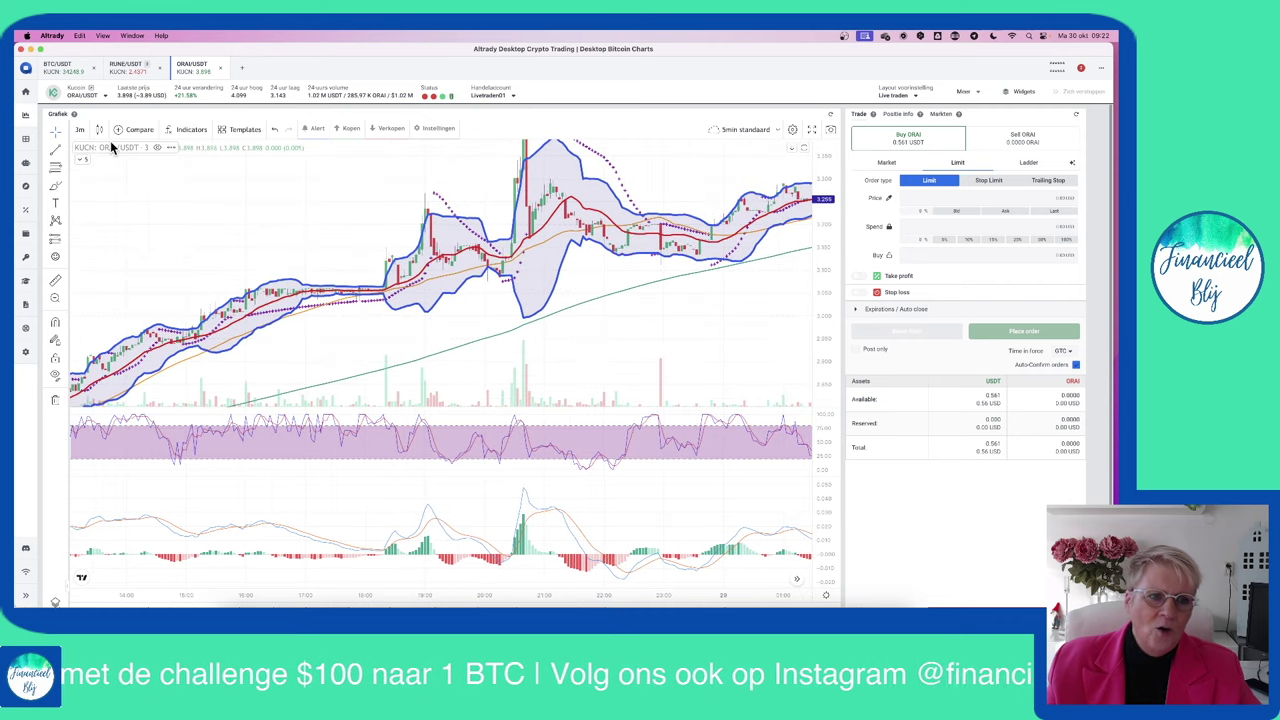
- Try the 1-hour interval on the ORAI/USDT chart and refit the price scale to the latest candles
{"action": "left_click", "coordinate": [80, 132]}
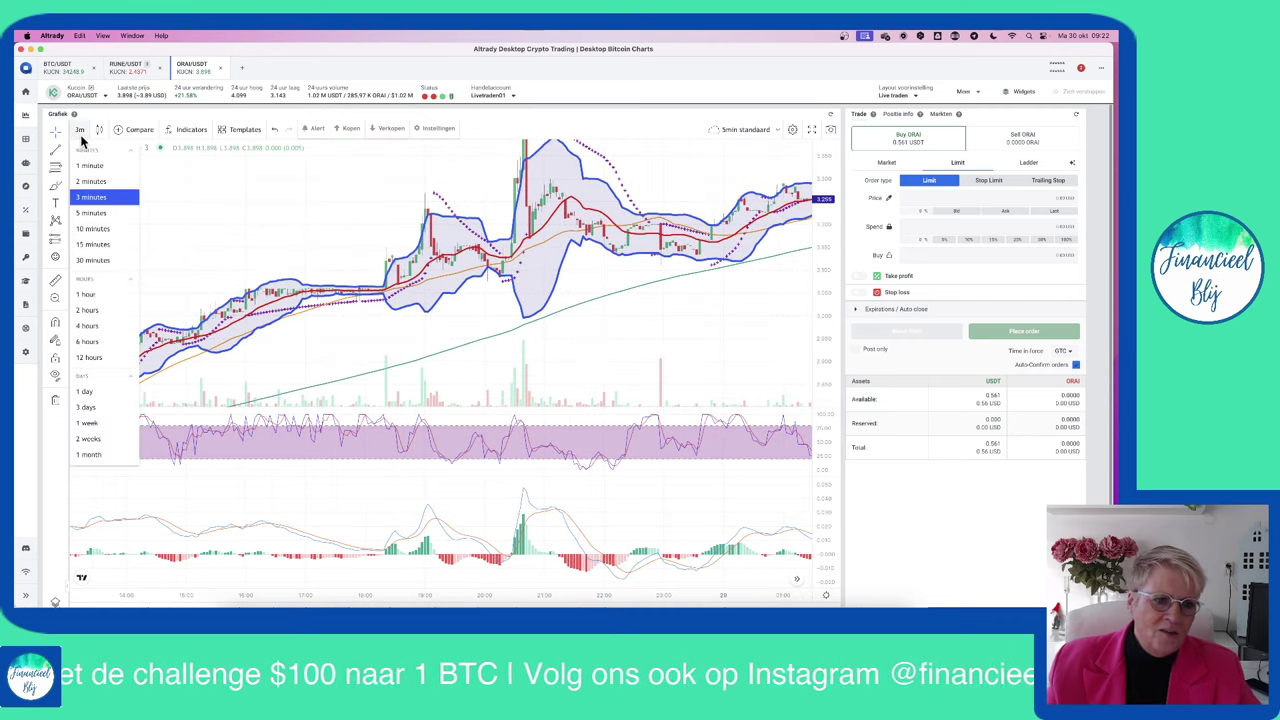
{"action": "left_click", "coordinate": [88, 293]}
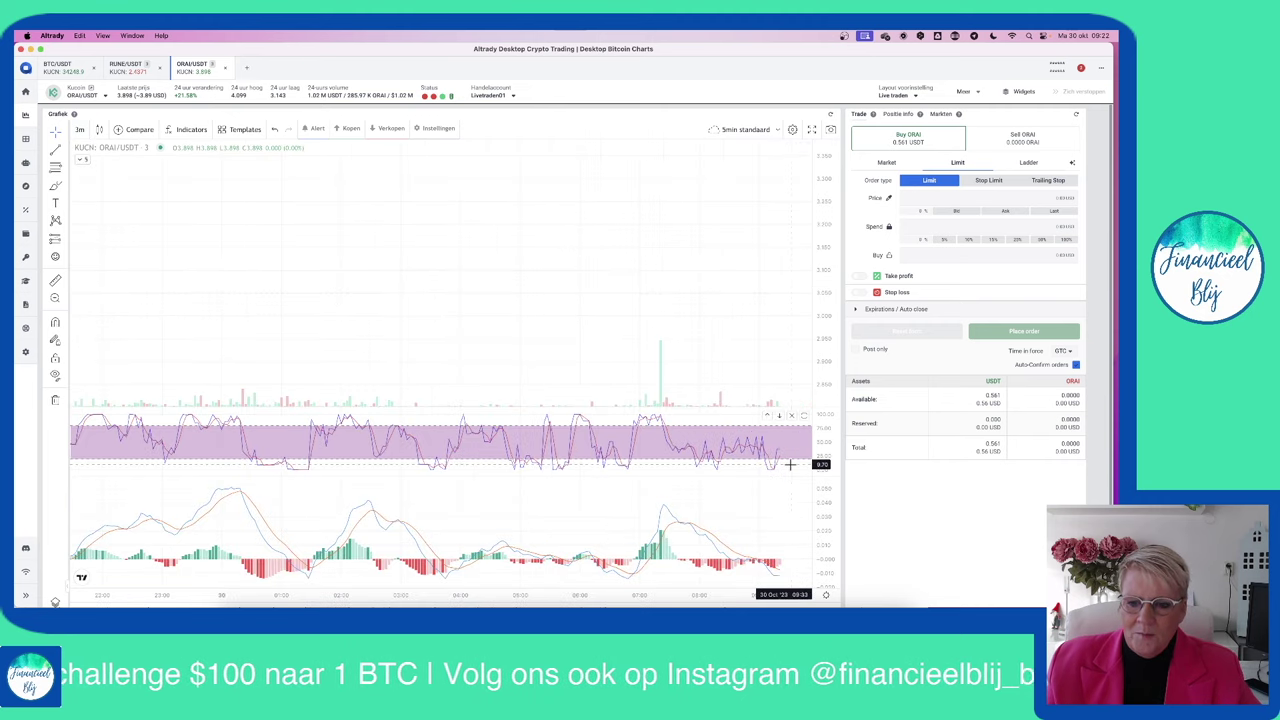
{"action": "double_click", "coordinate": [823, 299]}
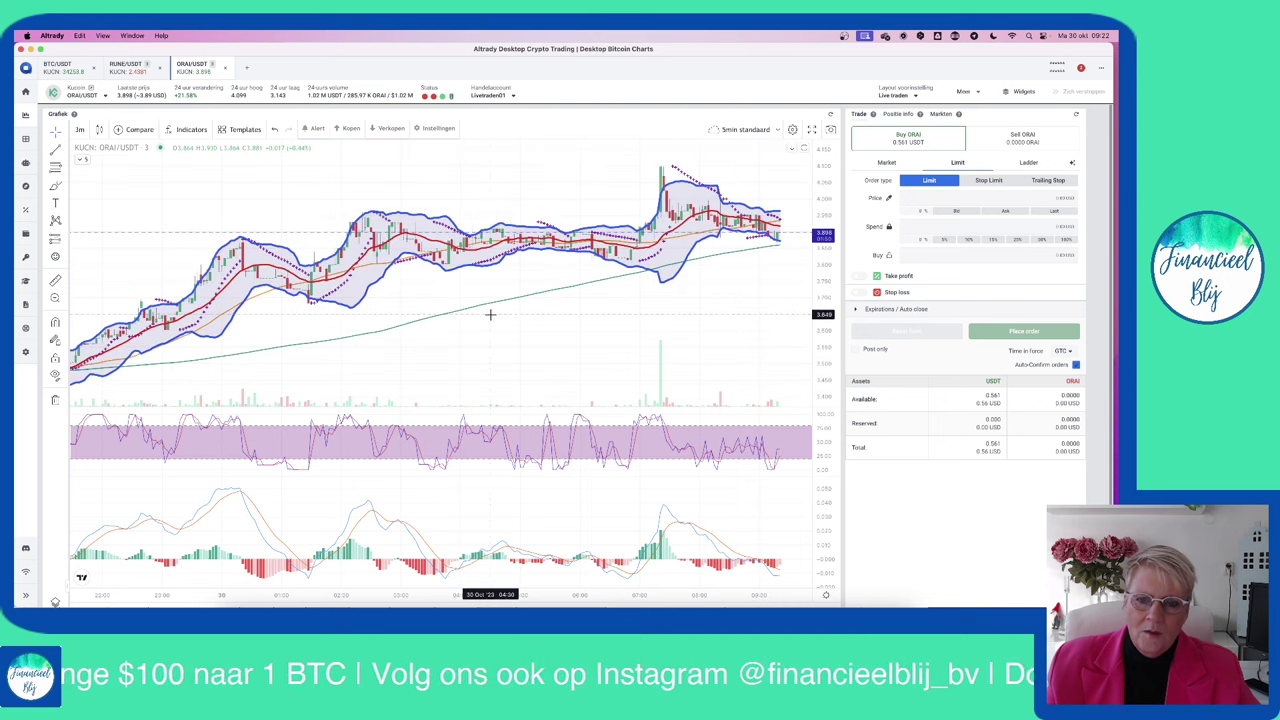
- Examine the broader ORAI/USDT trend from 28 to 30 October on the 3-minute chart
{"action": "scroll", "coordinate": [491, 311], "scroll_direction": "down", "scroll_amount": 5}
{"action": "scroll", "coordinate": [491, 314], "scroll_direction": "down", "scroll_amount": 3}
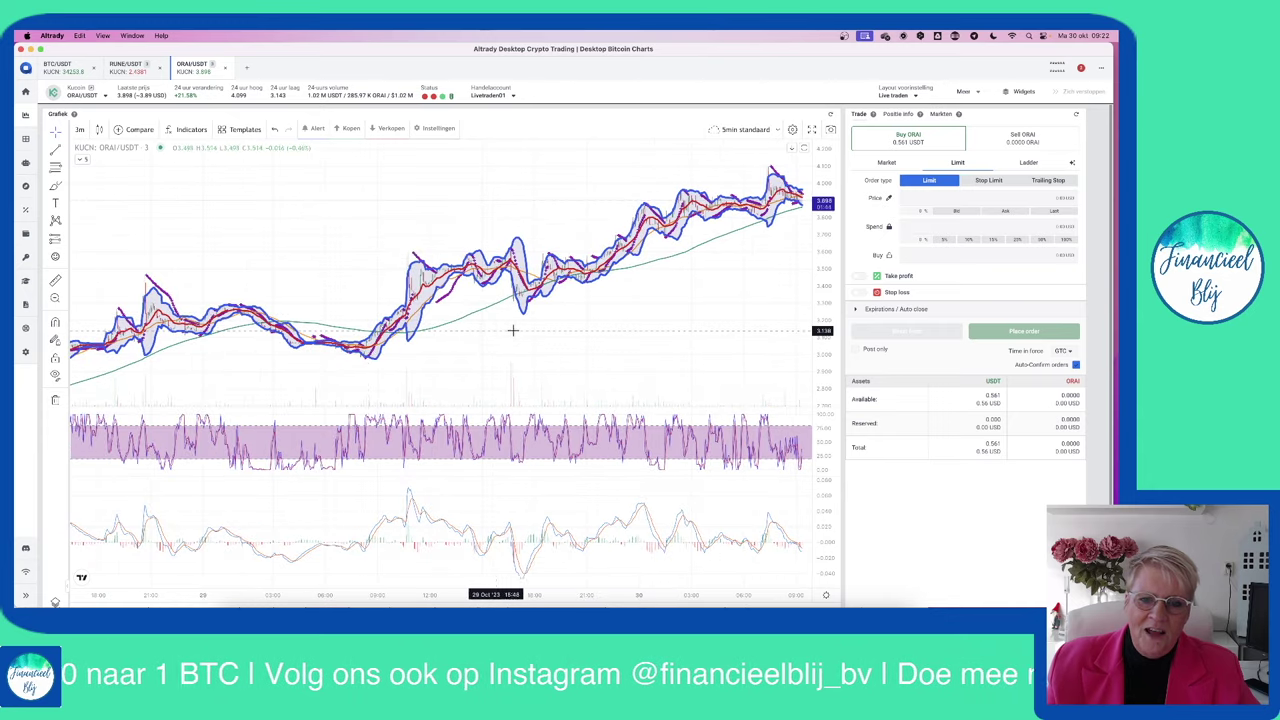
{"action": "left_click_drag", "start_coordinate": [575, 335], "coordinate": [510, 337]}
{"action": "scroll", "coordinate": [463, 337], "scroll_direction": "right", "scroll_amount": 10}
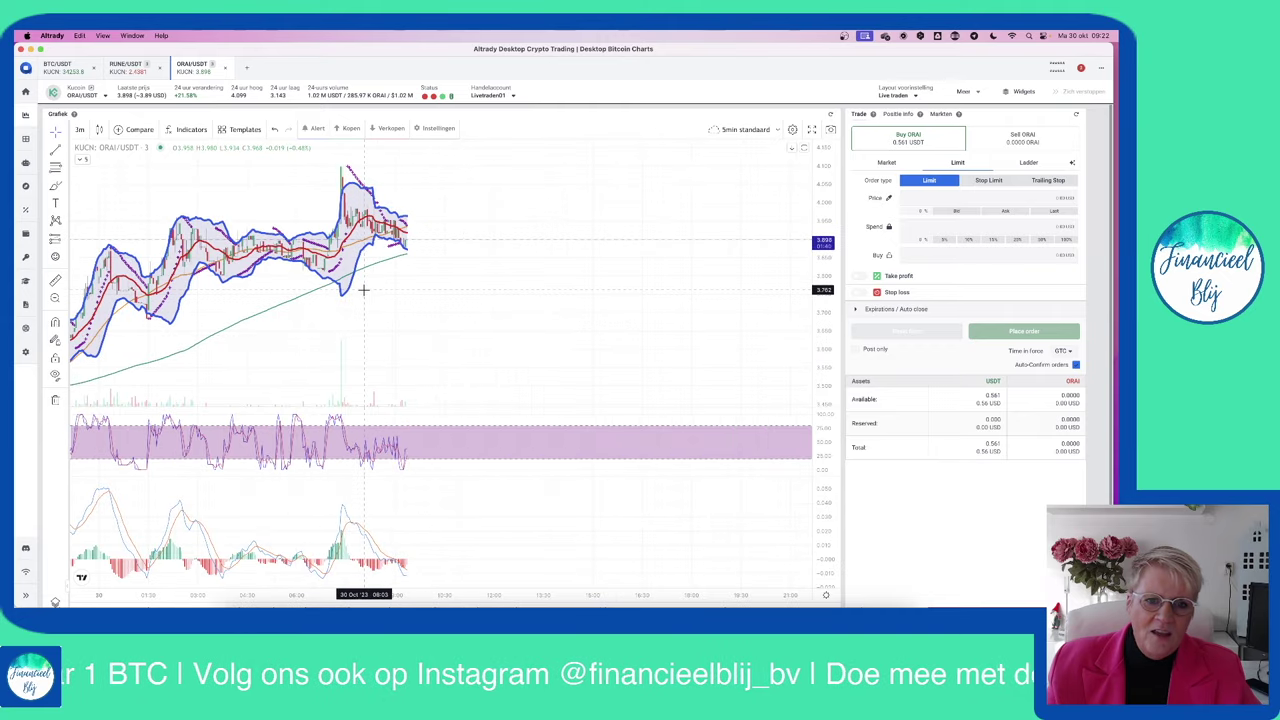
{"action": "scroll", "coordinate": [586, 294], "scroll_direction": "left", "scroll_amount": 7}
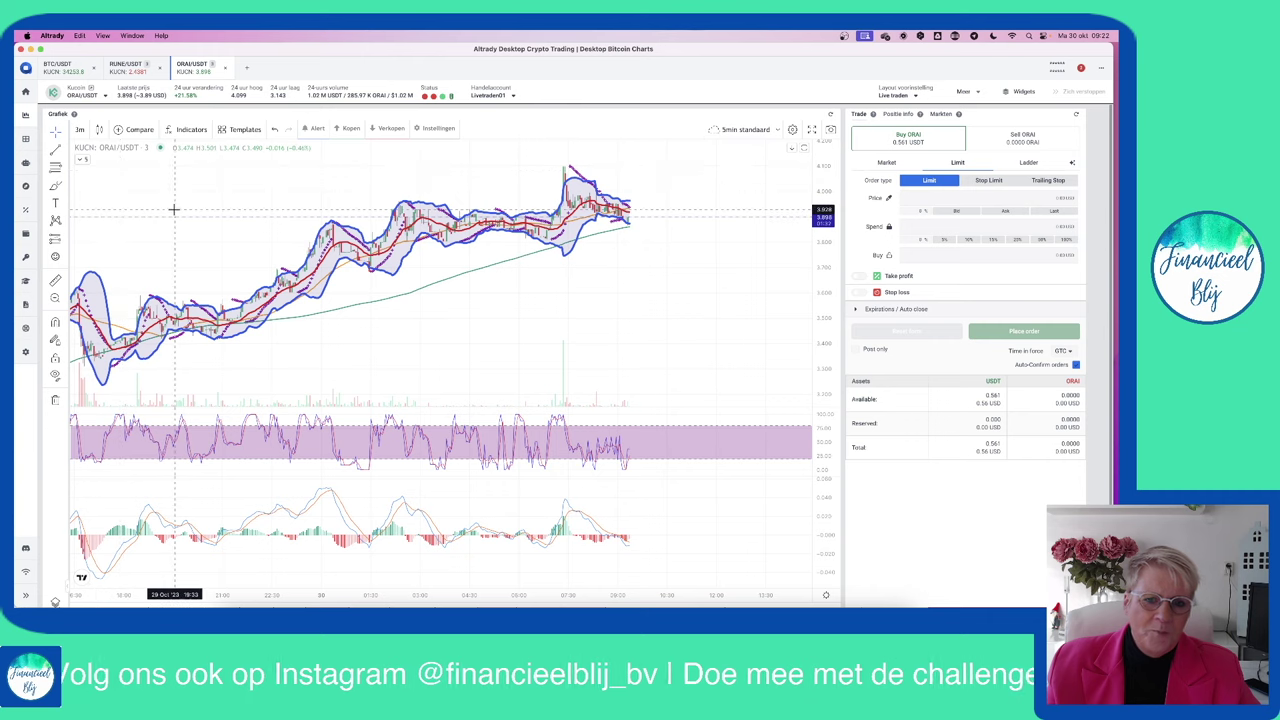
- Set the ORAI/USDT chart to the 1-hour interval and examine the trend from 20 October to the latest candles
{"action": "left_click", "coordinate": [81, 131]}
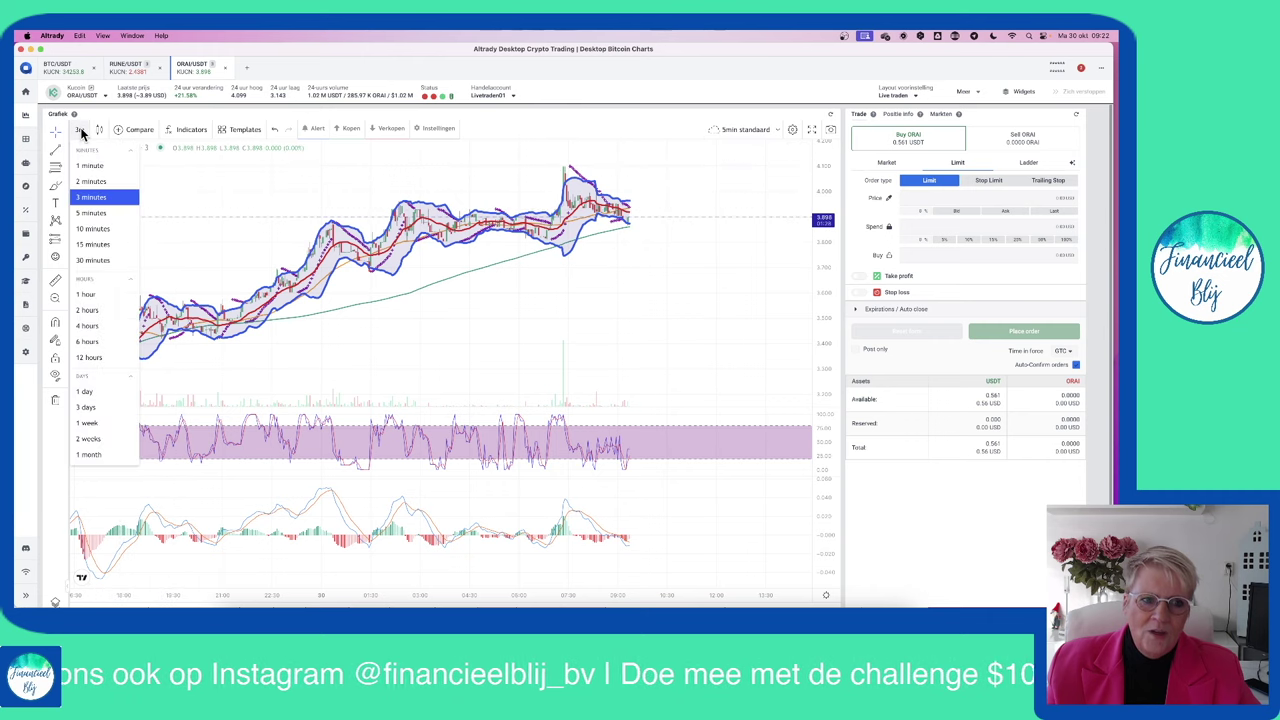
{"action": "left_click", "coordinate": [88, 294]}
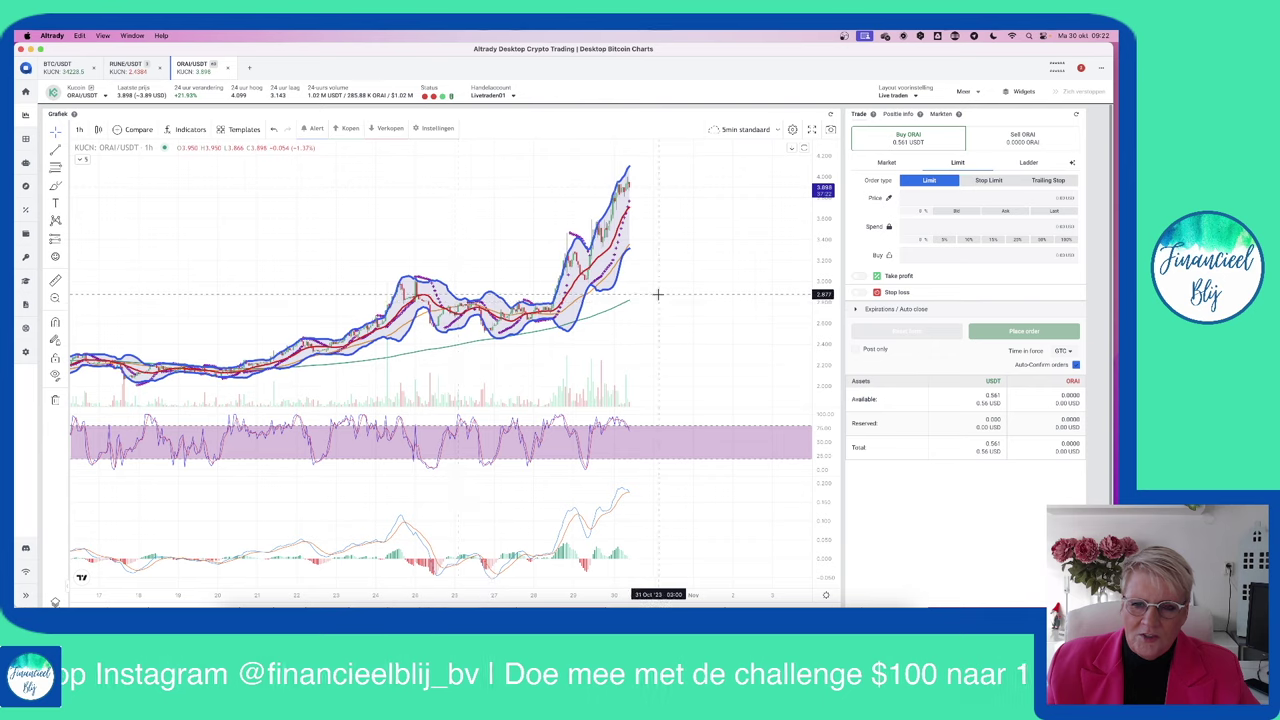
{"action": "scroll", "coordinate": [657, 294], "scroll_direction": "up", "scroll_amount": 5}
{"action": "left_click_drag", "start_coordinate": [569, 283], "coordinate": [746, 286]}
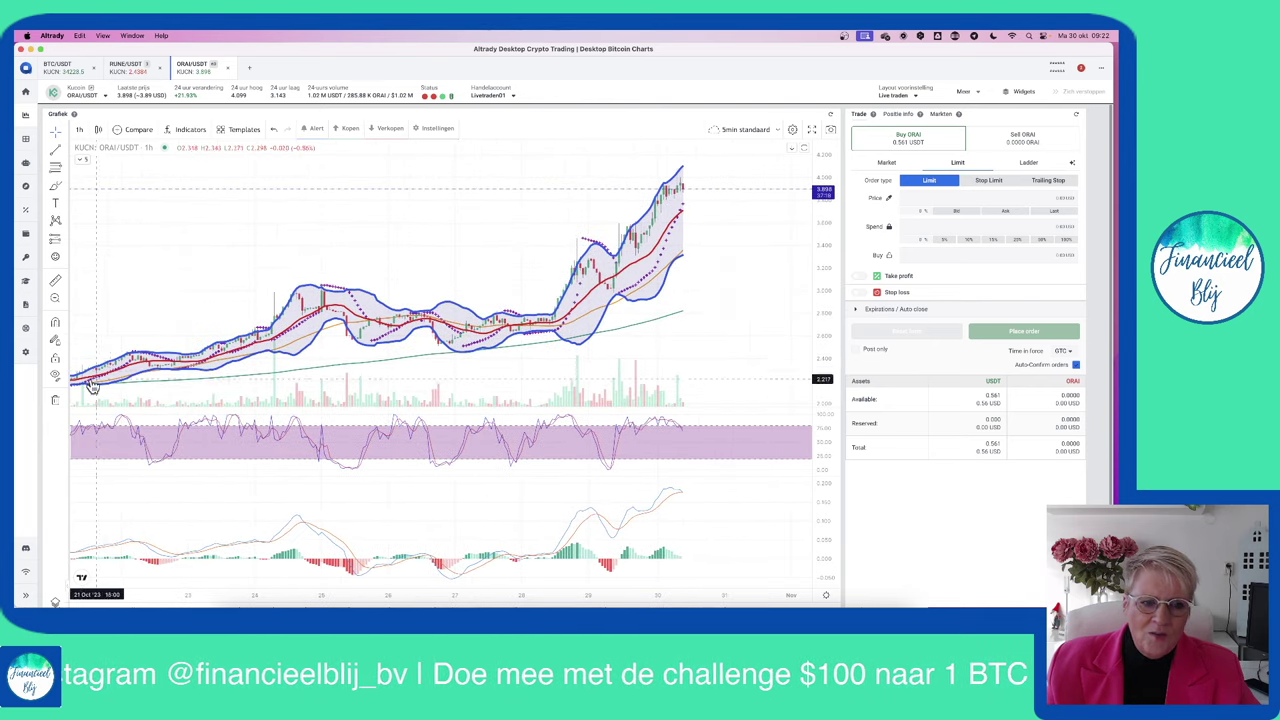
{"action": "left_click_drag", "start_coordinate": [154, 303], "coordinate": [297, 234]}
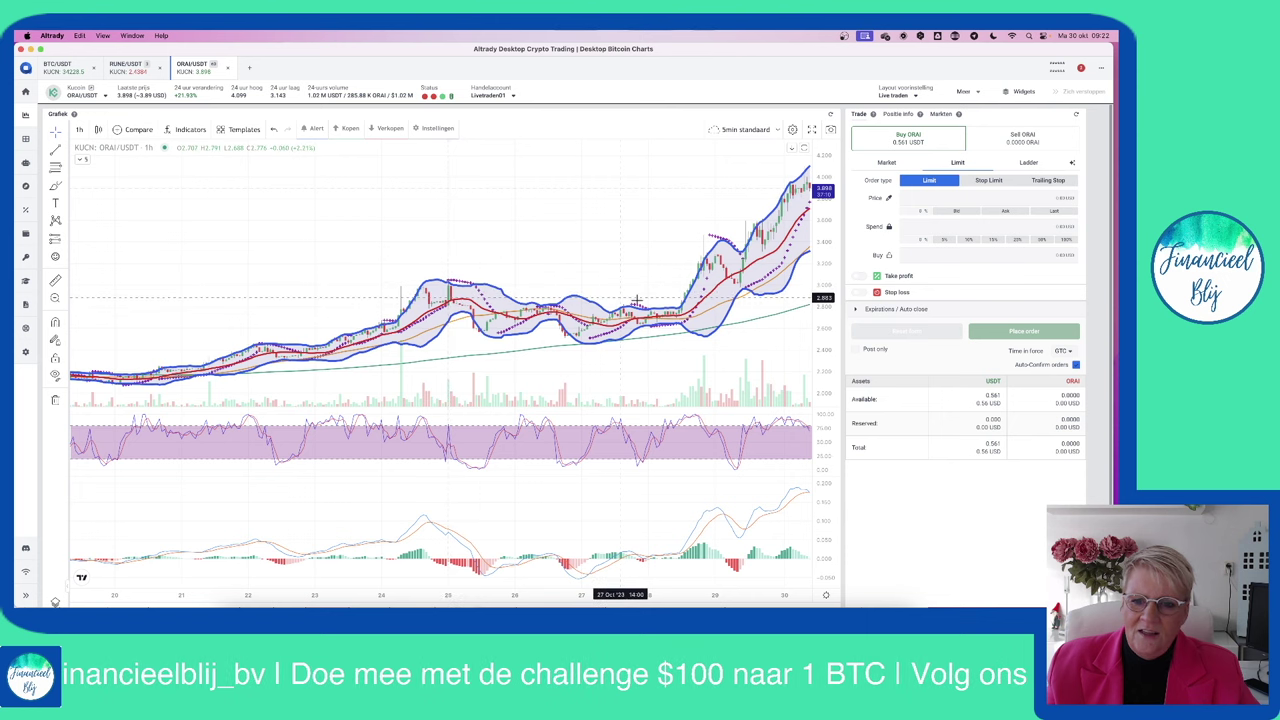
{"action": "left_click_drag", "start_coordinate": [780, 321], "coordinate": [585, 322]}
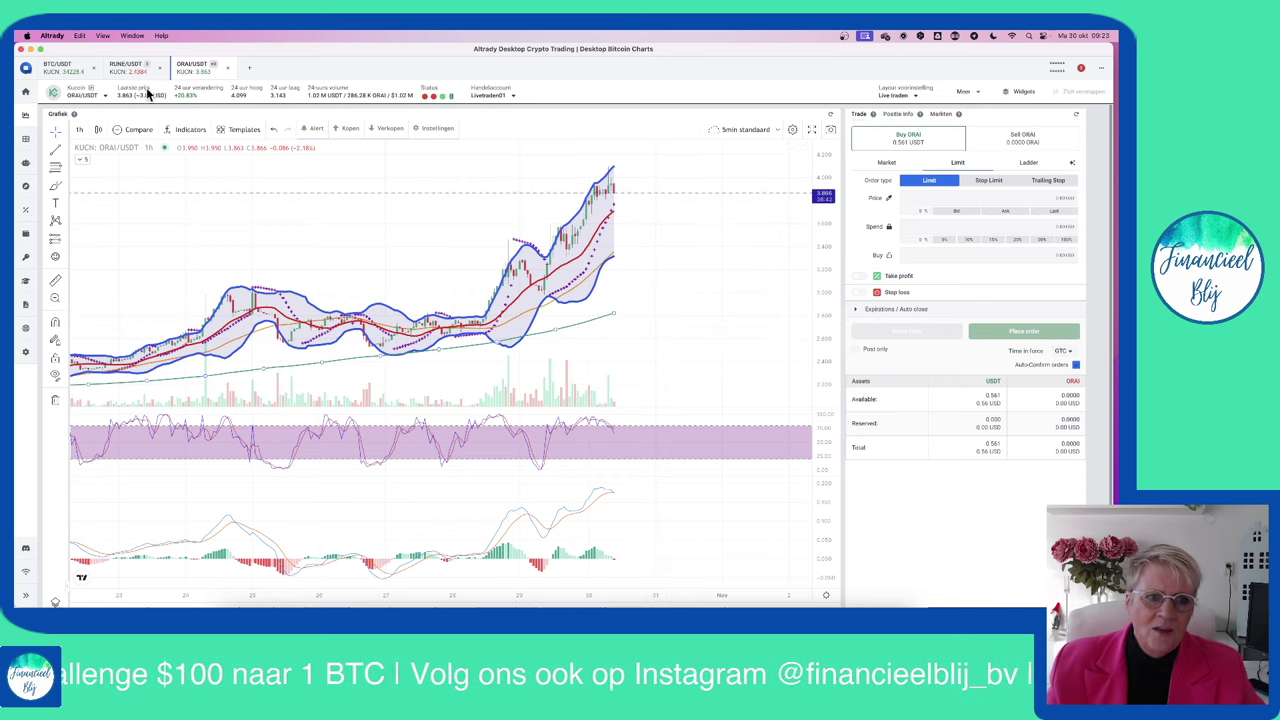
- Set the ORAI/USDT chart back to the 3-minute interval and close that chart
{"action": "left_click", "coordinate": [88, 135]}
{"action": "left_click", "coordinate": [93, 204]}
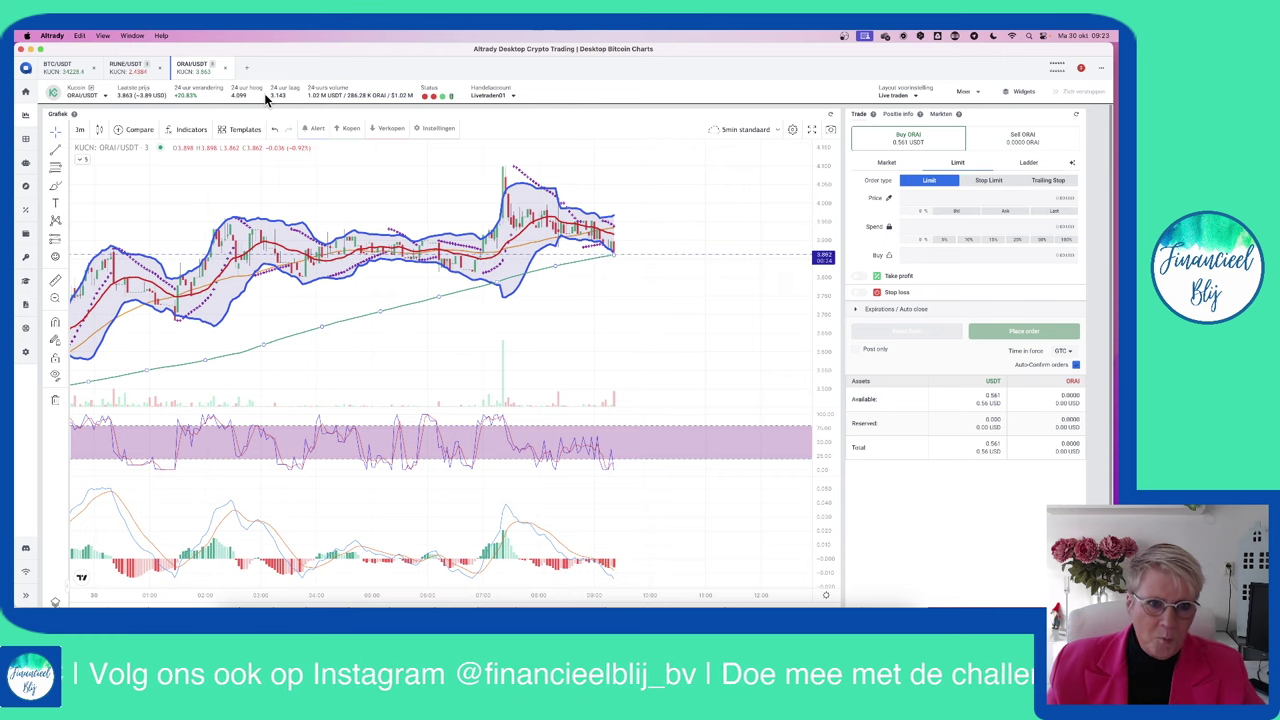
{"action": "left_click", "coordinate": [225, 68]}
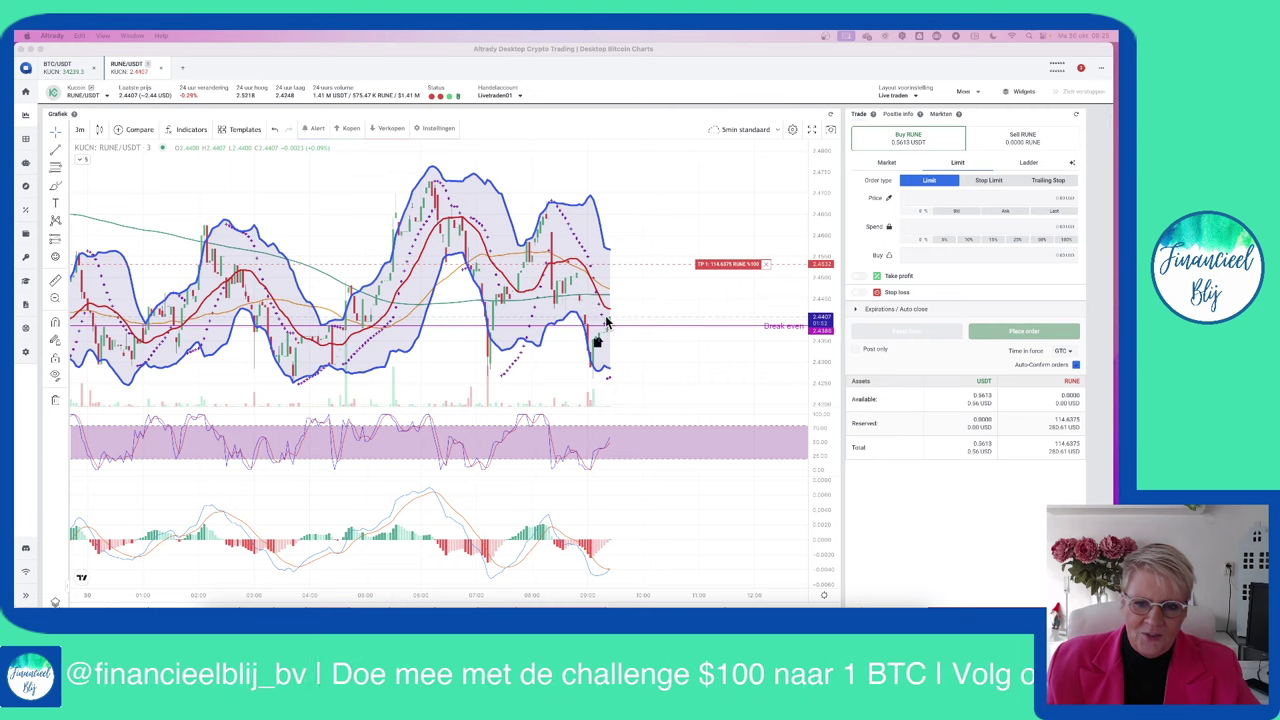
- Examine the latest RUNE/USDT candles against the take-profit and break-even lines
{"action": "scroll", "coordinate": [613, 314], "scroll_direction": "up", "scroll_amount": 3}
{"action": "left_click", "coordinate": [563, 292]}
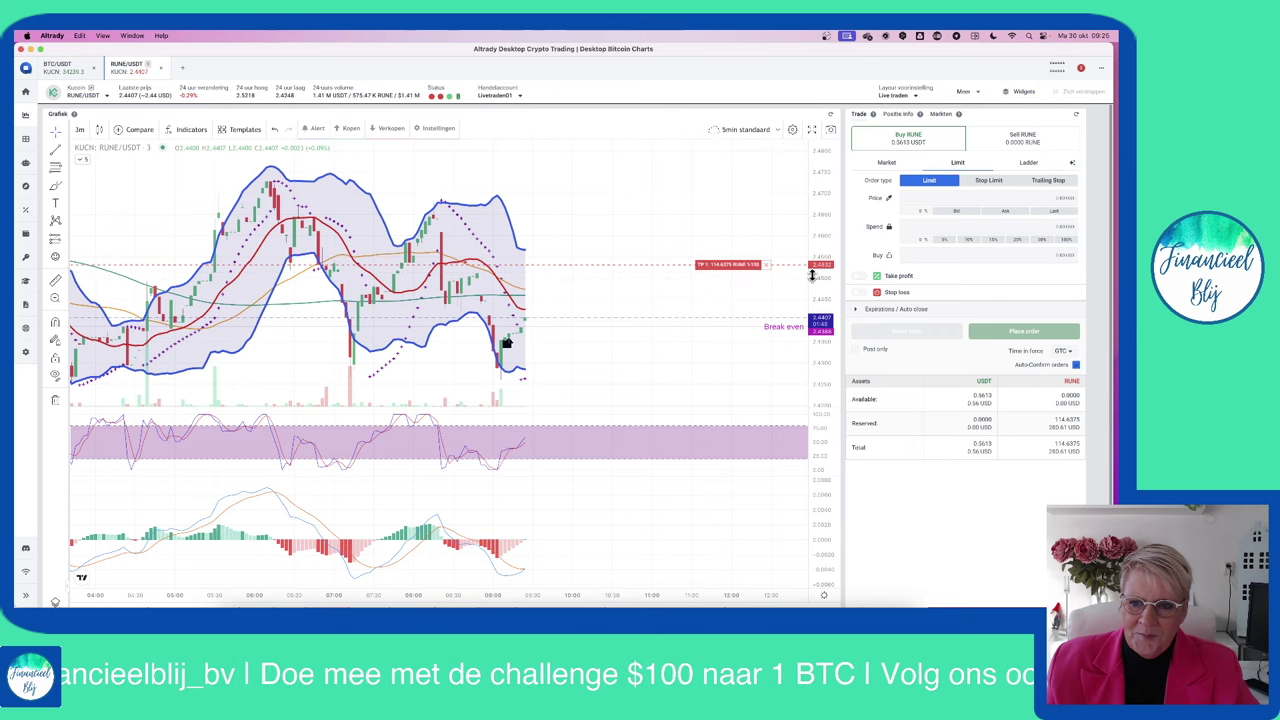
{"action": "left_click_drag", "start_coordinate": [659, 293], "coordinate": [700, 263]}
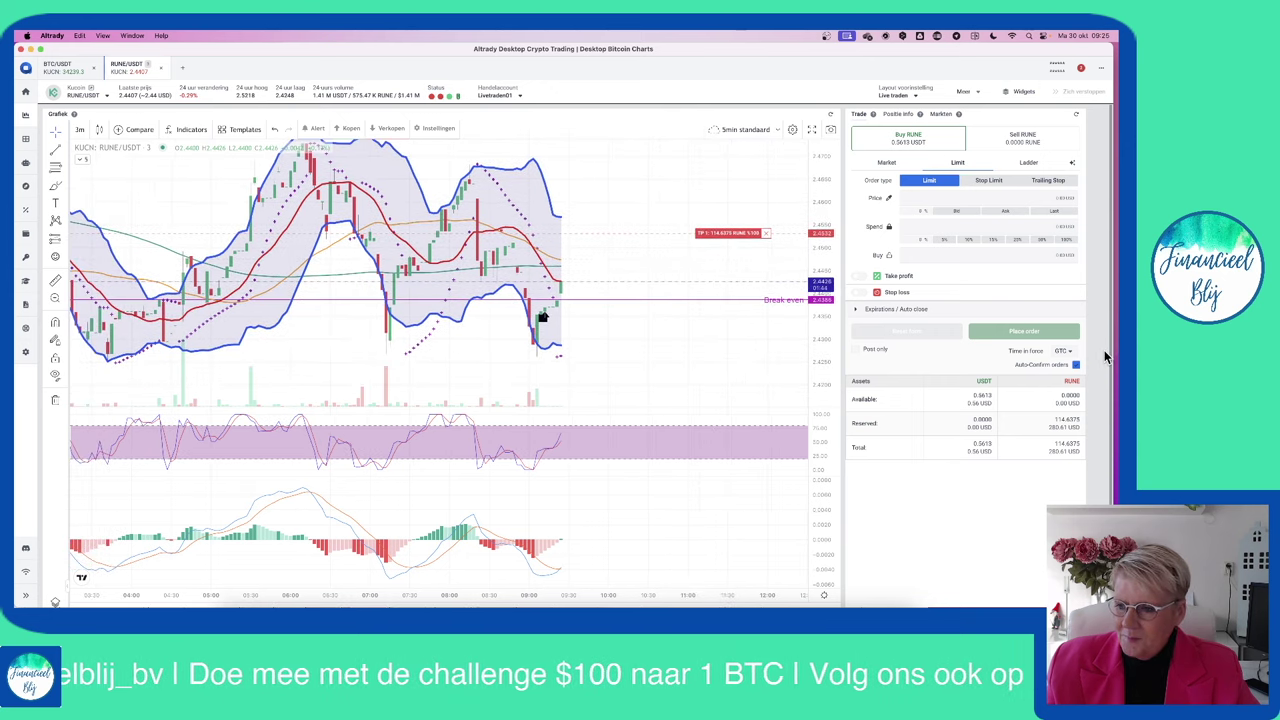
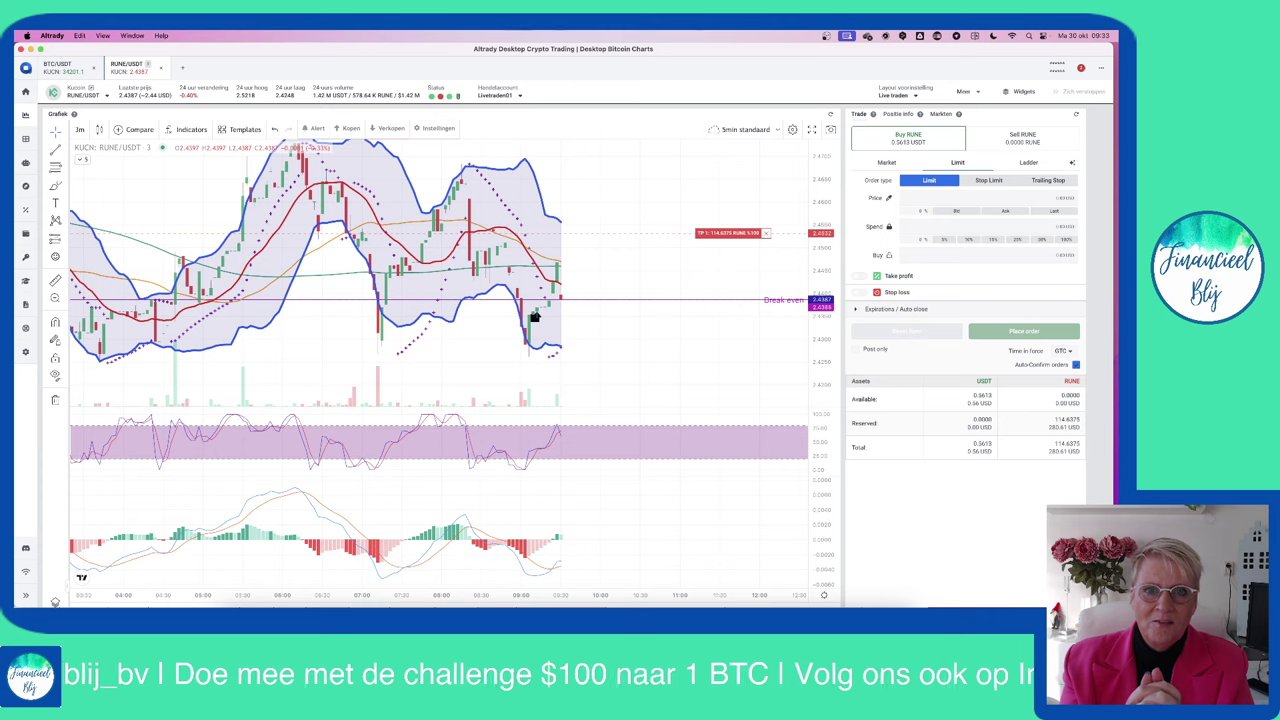
{"action": "left_click_drag", "start_coordinate": [535, 316], "coordinate": [531, 316]}
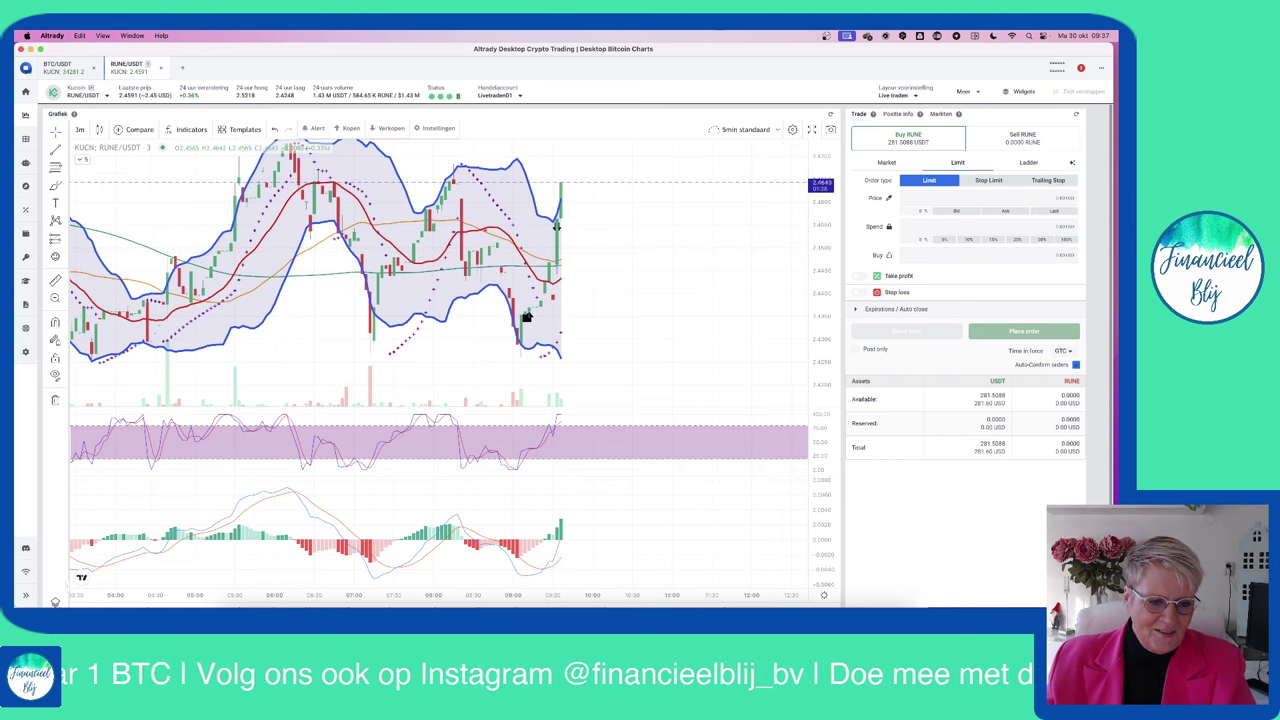
- Switch to the Excel logbook and record the RUNE trade's end time as 9:33 and end balance as 281,50
{"action": "key", "text": "super+Tab"}
{"action": "left_click", "coordinate": [454, 406]}
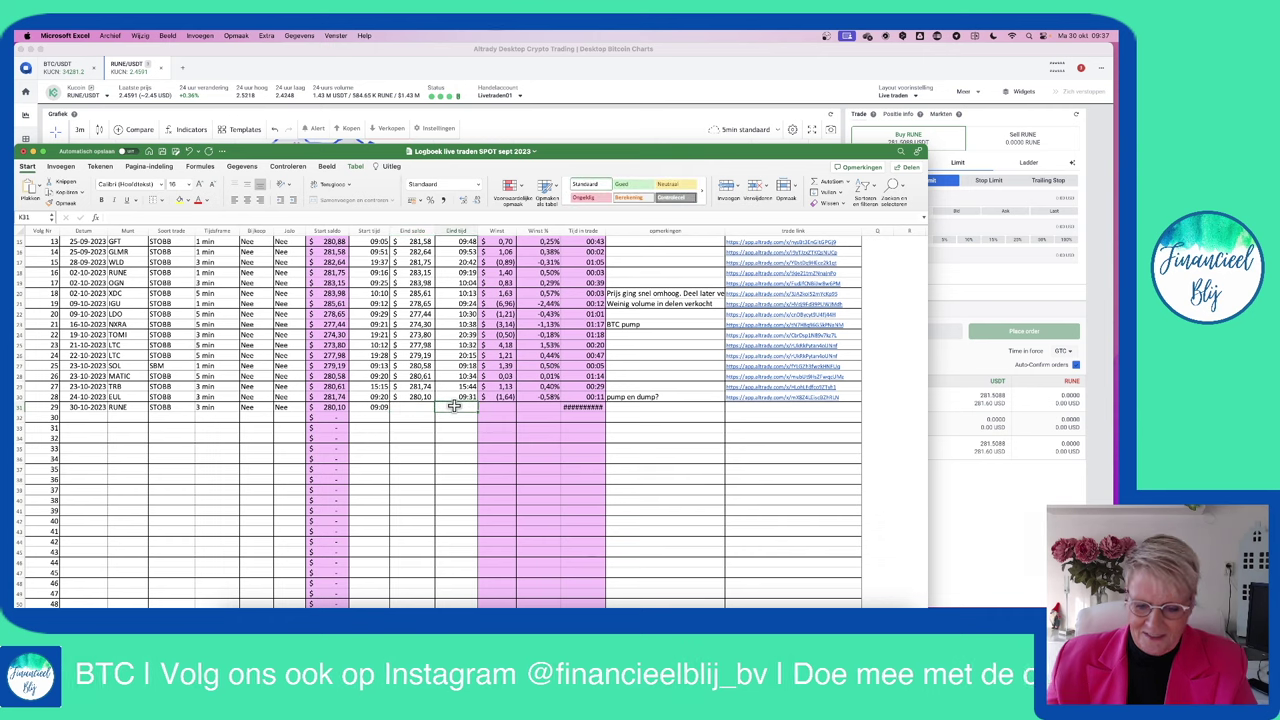
{"action": "type", "text": "9:33"}
{"action": "left_click", "coordinate": [420, 405]}
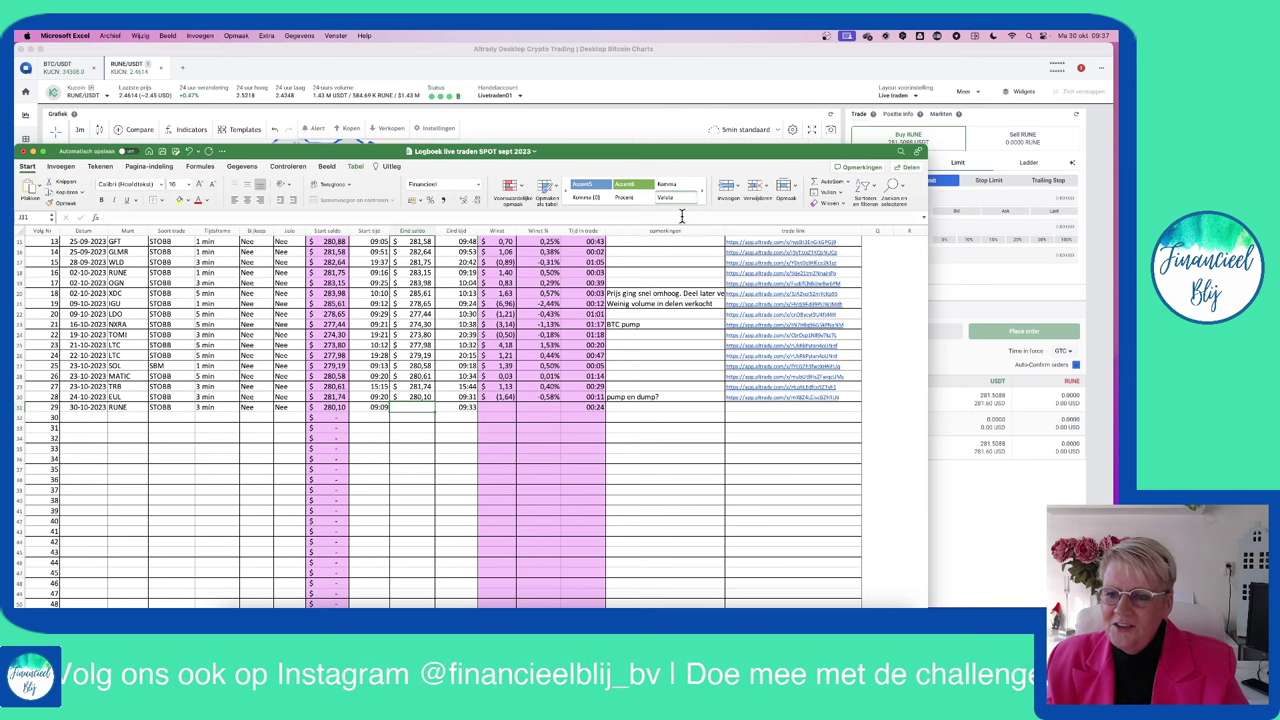
{"action": "type", "text": "2"}
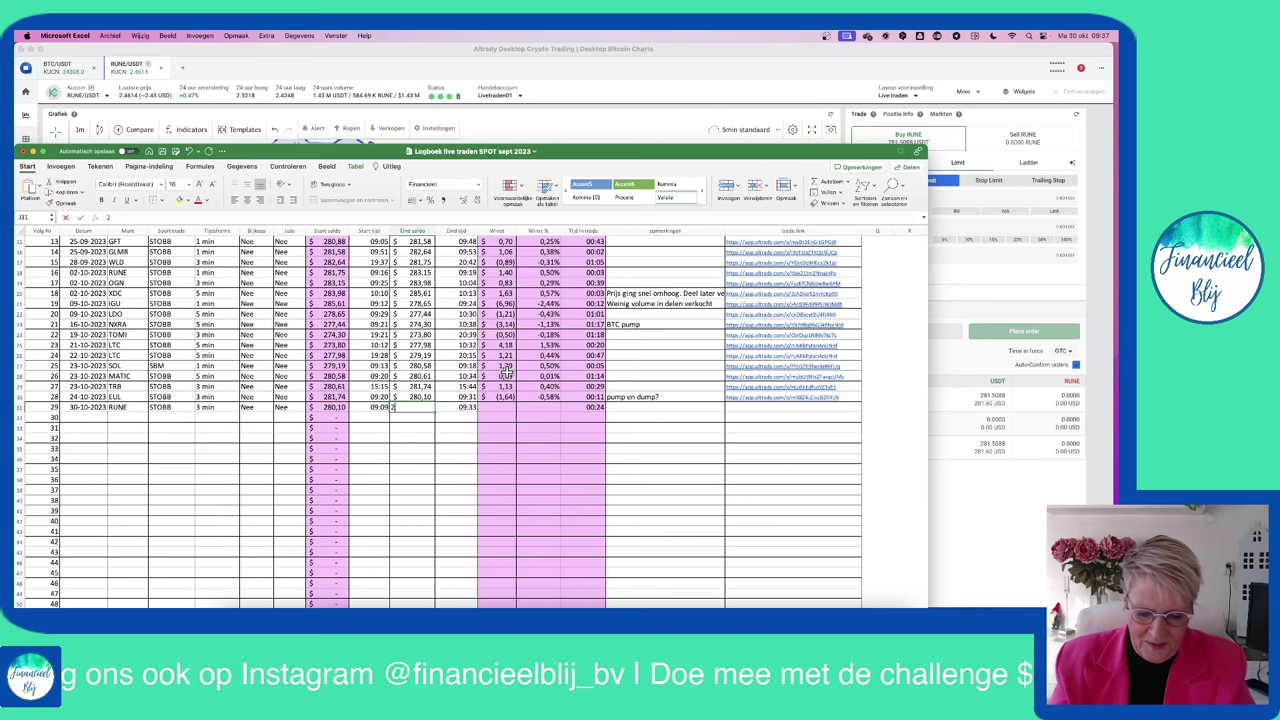
{"action": "type", "text": "81,50"}
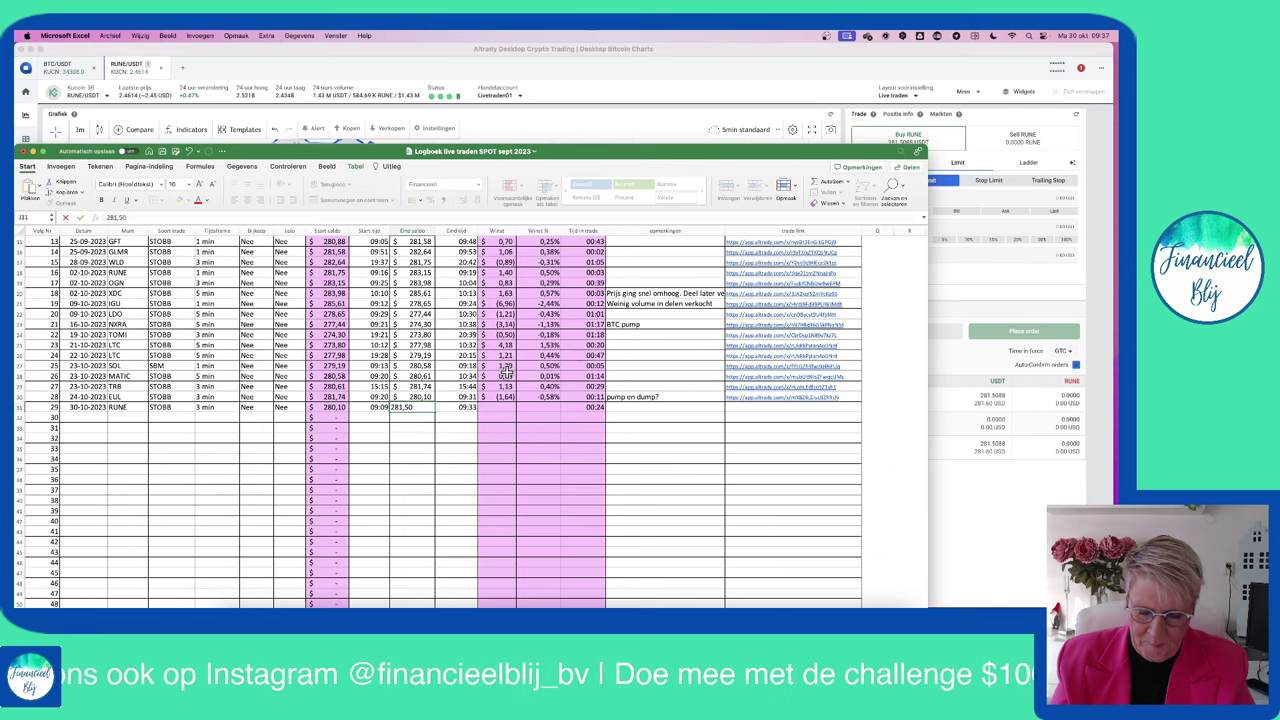
{"action": "left_click", "coordinate": [462, 458]}
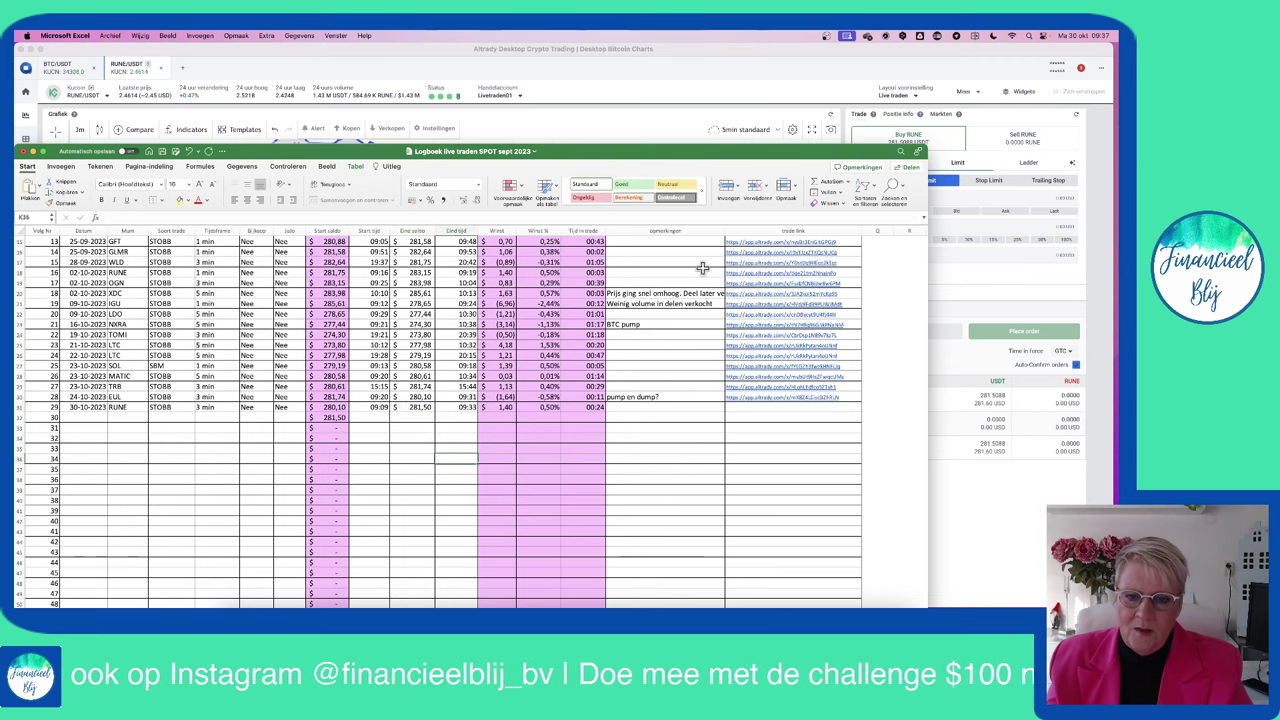
- Switch to Altrady and generate a shareable link to the RUNE/USDT chart image
{"action": "left_click", "coordinate": [763, 103]}
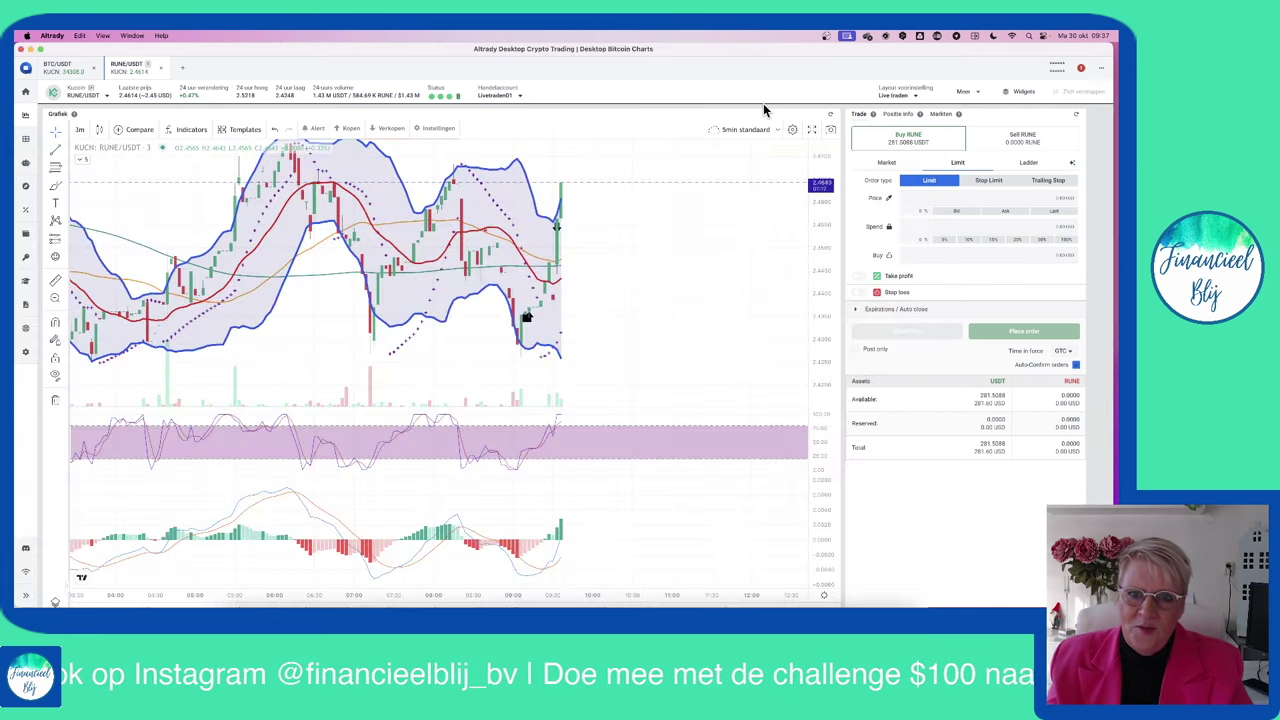
{"action": "left_click", "coordinate": [832, 131]}
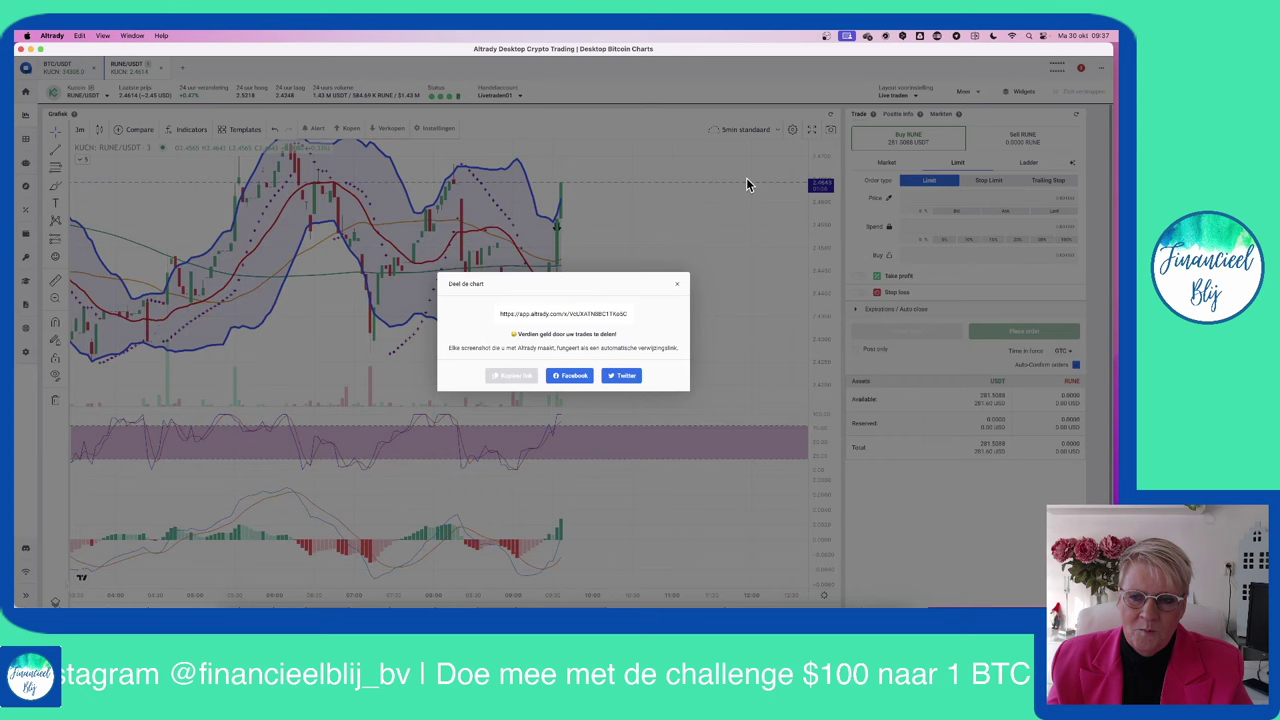
{"action": "left_click", "coordinate": [677, 287]}
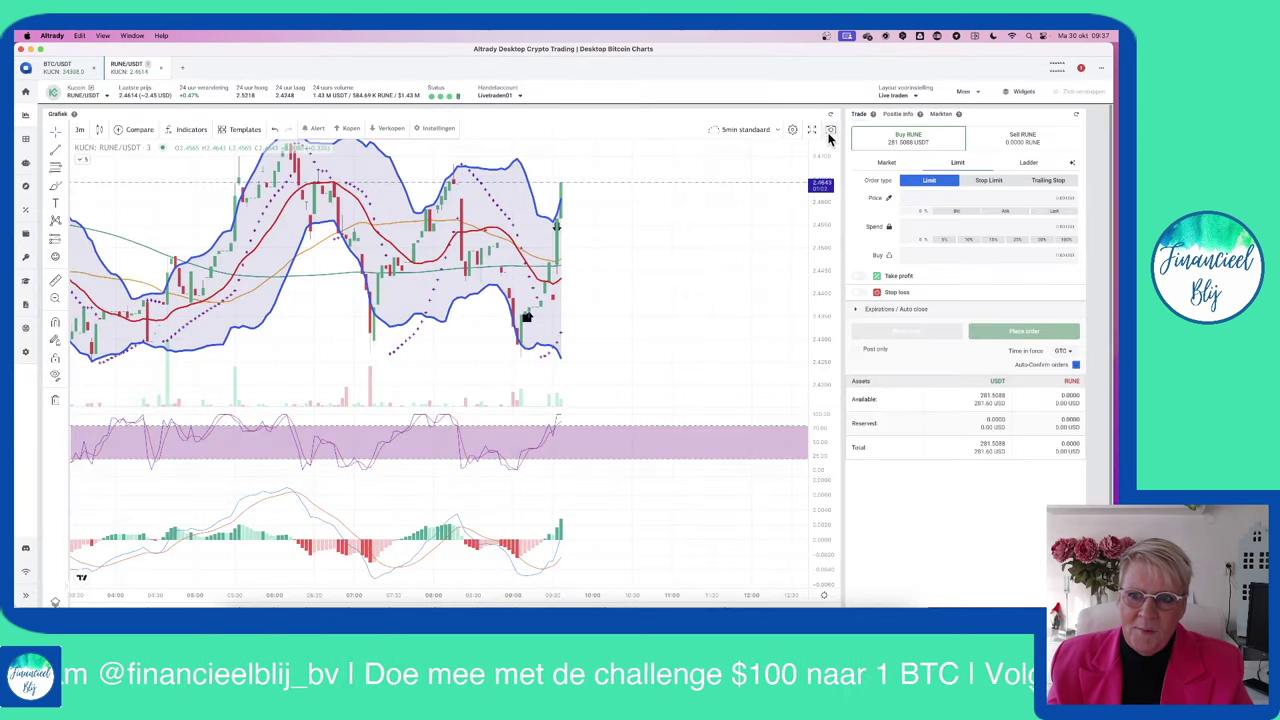
{"action": "left_click", "coordinate": [830, 133]}
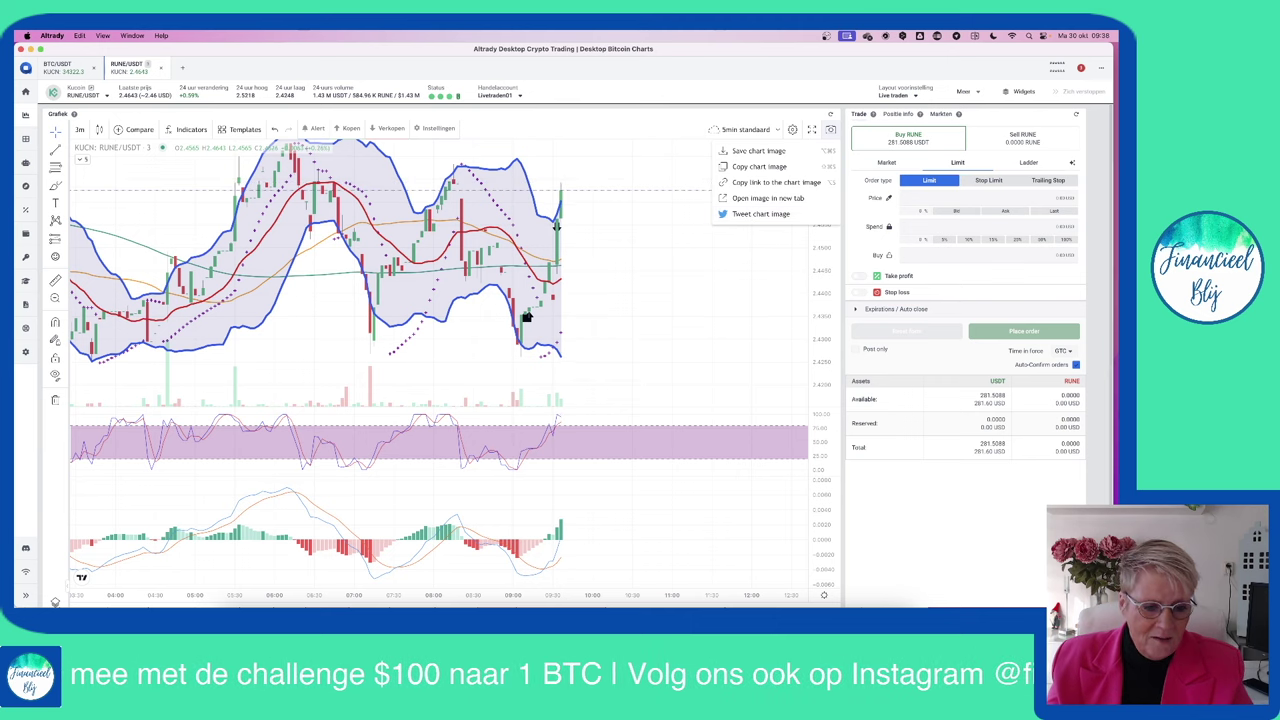
- Return to the Excel logbook and paste the chart link into the trade link cell of the 30-10-2023 RUNE entry
{"action": "key", "text": "super+Tab"}
{"action": "right_click", "coordinate": [752, 406]}
{"action": "mouse_move", "coordinate": [790, 430]}
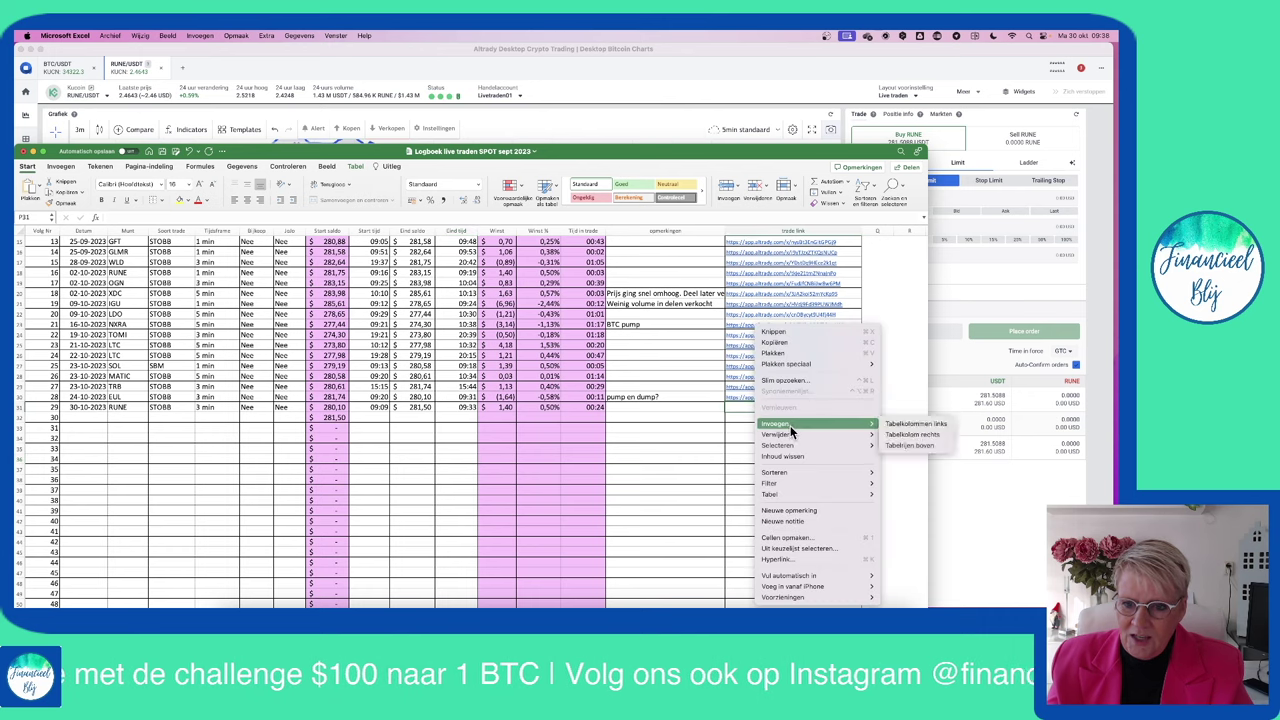
{"action": "left_click", "coordinate": [767, 354]}
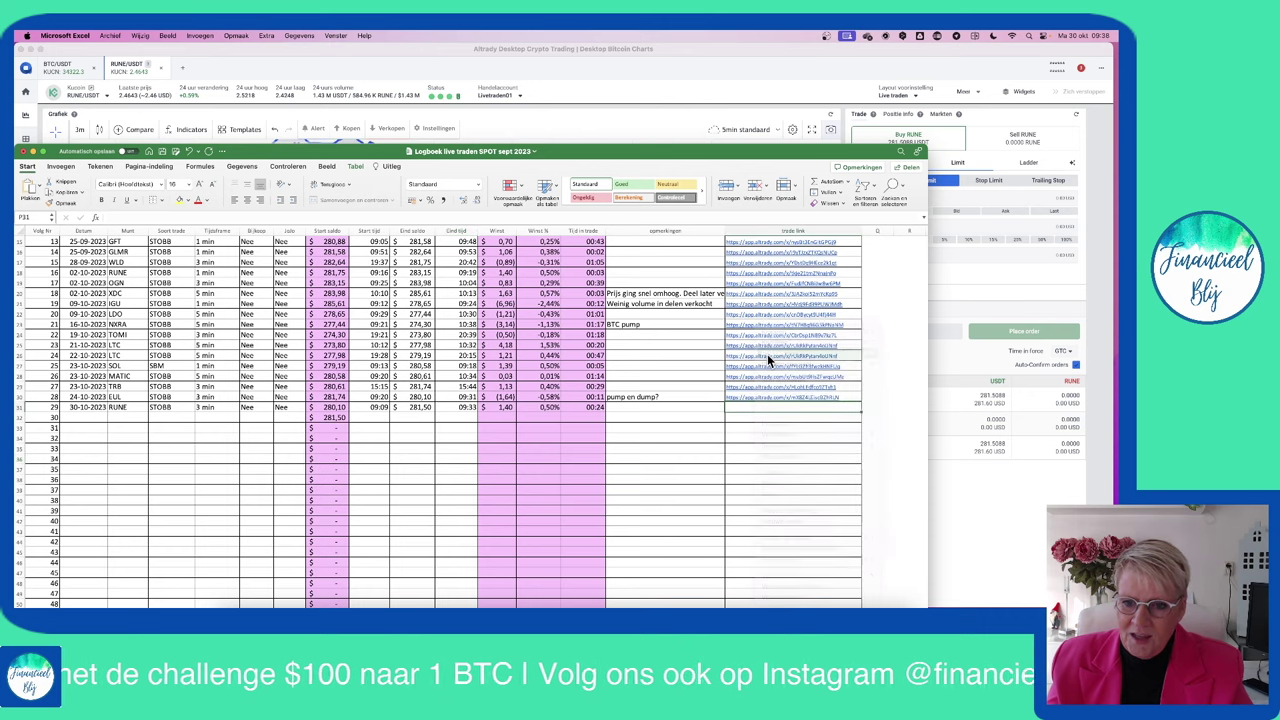
{"action": "double_click", "coordinate": [750, 408]}
{"action": "left_click", "coordinate": [747, 432]}
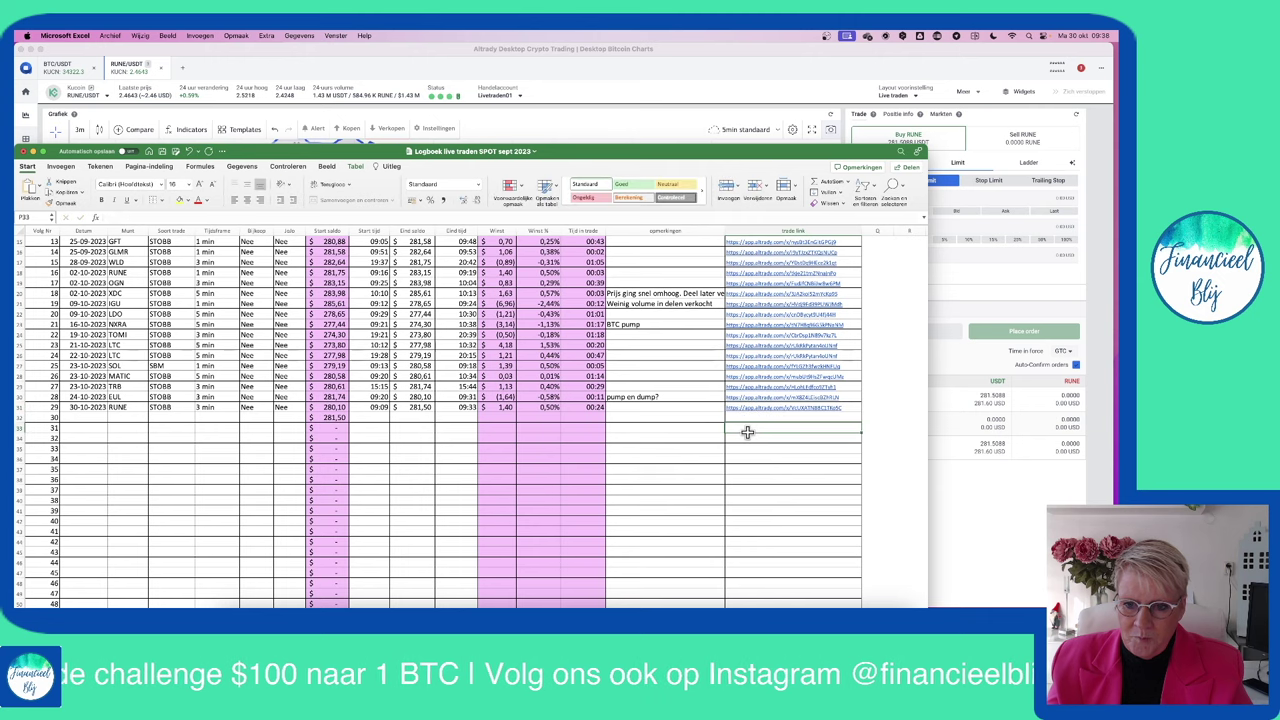
{"action": "left_click", "coordinate": [90, 417]}
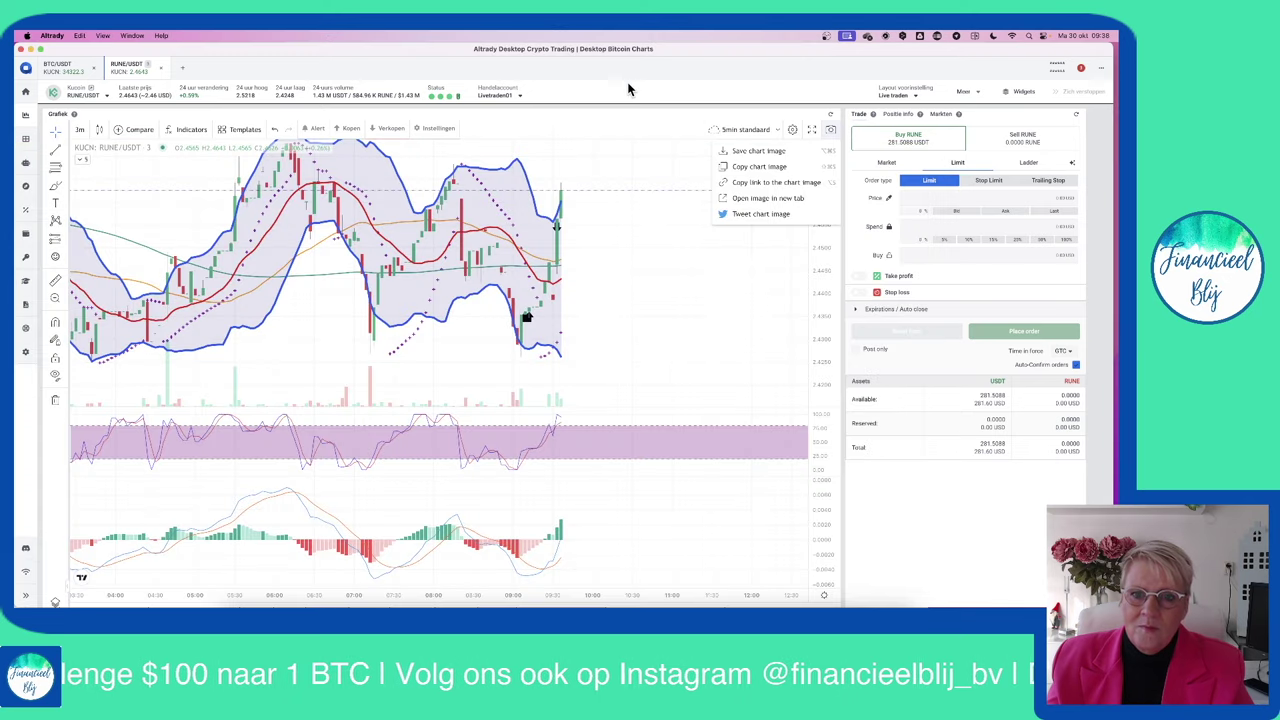
- Switch back to Altrady, dismiss the chart image options and close the RUNE/USDT chart
{"action": "left_click", "coordinate": [625, 89]}
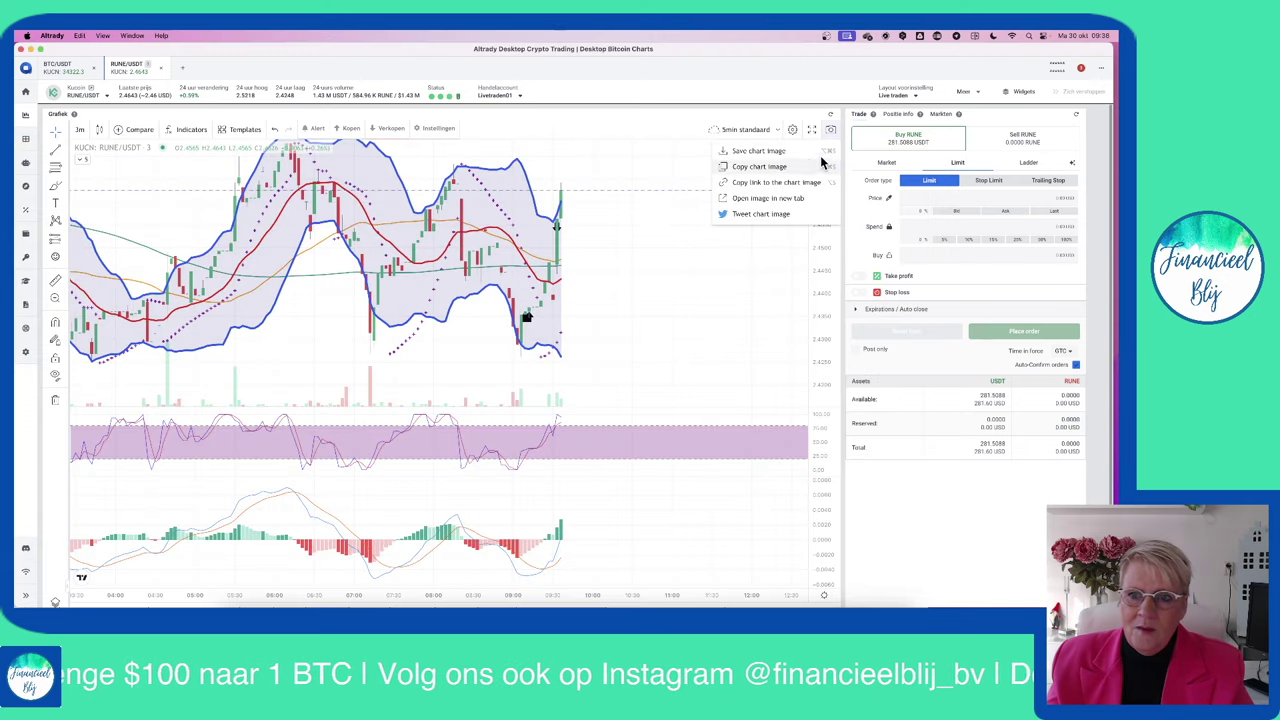
{"action": "left_click", "coordinate": [714, 286]}
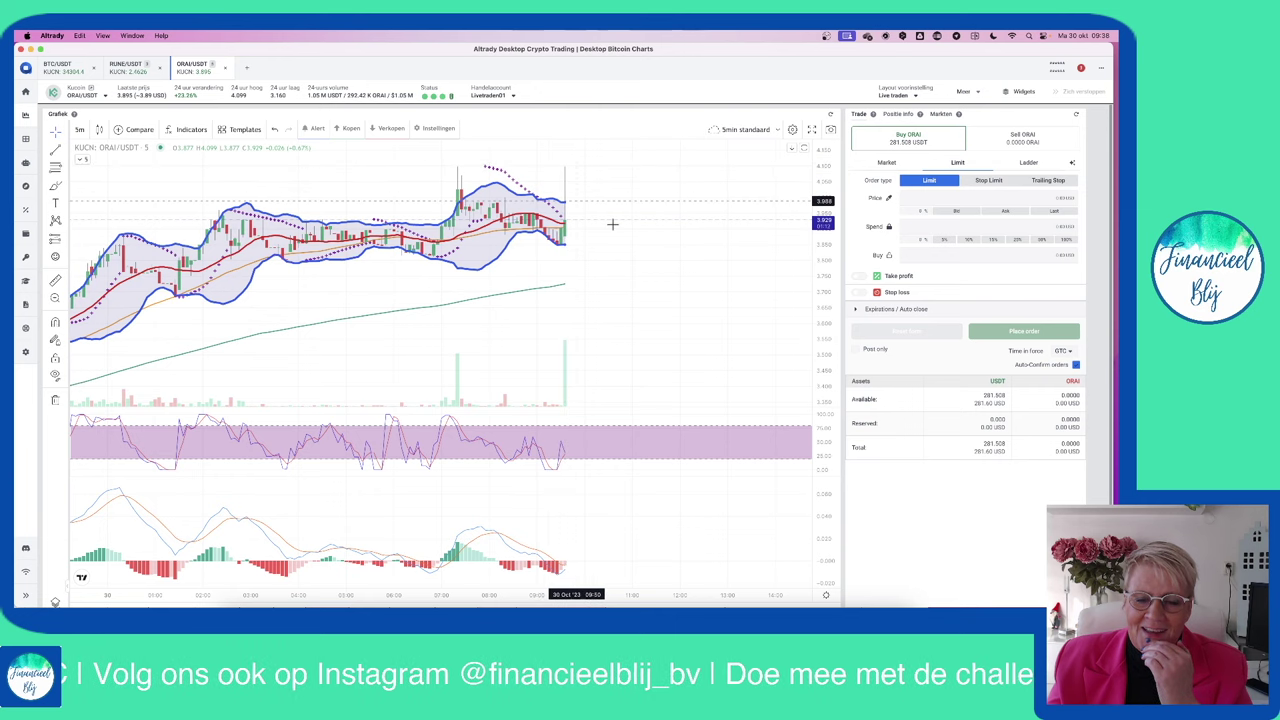
{"action": "left_click", "coordinate": [158, 68]}
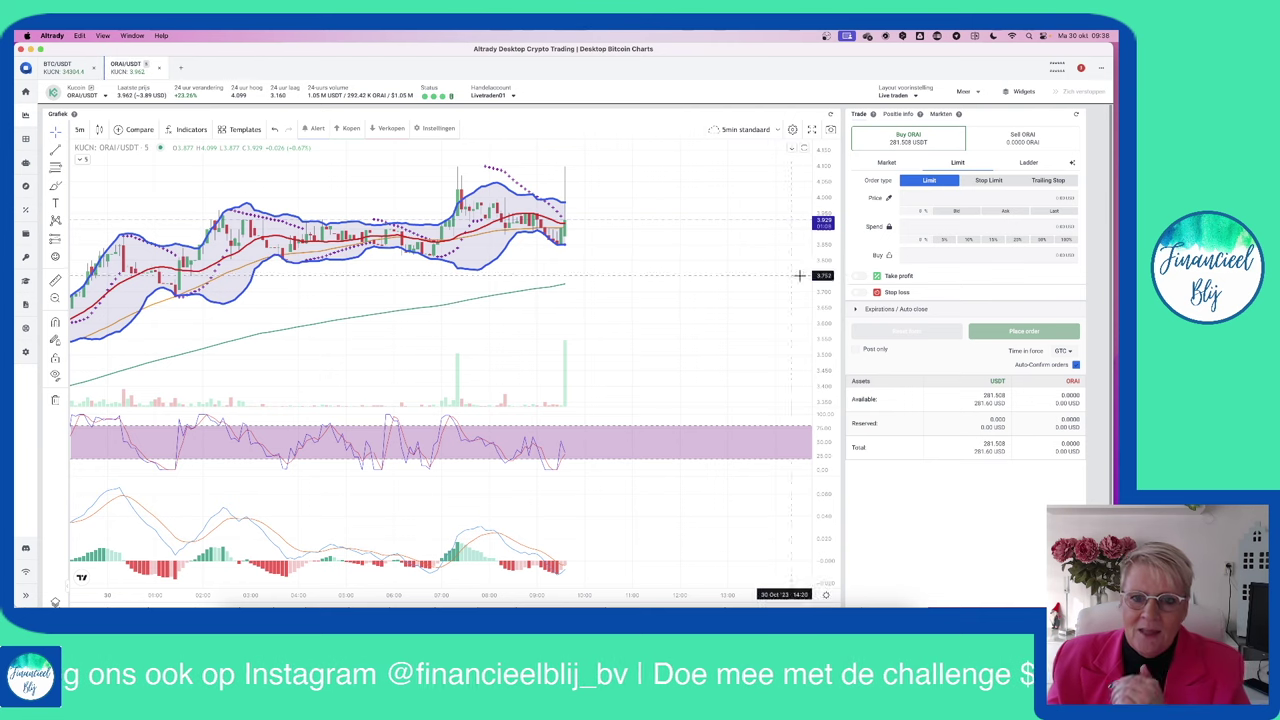
- Measure the ORAI/USDT price move from the low to the high of the latest spike on the 5-minute chart
{"action": "left_click_drag", "start_coordinate": [822, 291], "coordinate": [822, 230]}
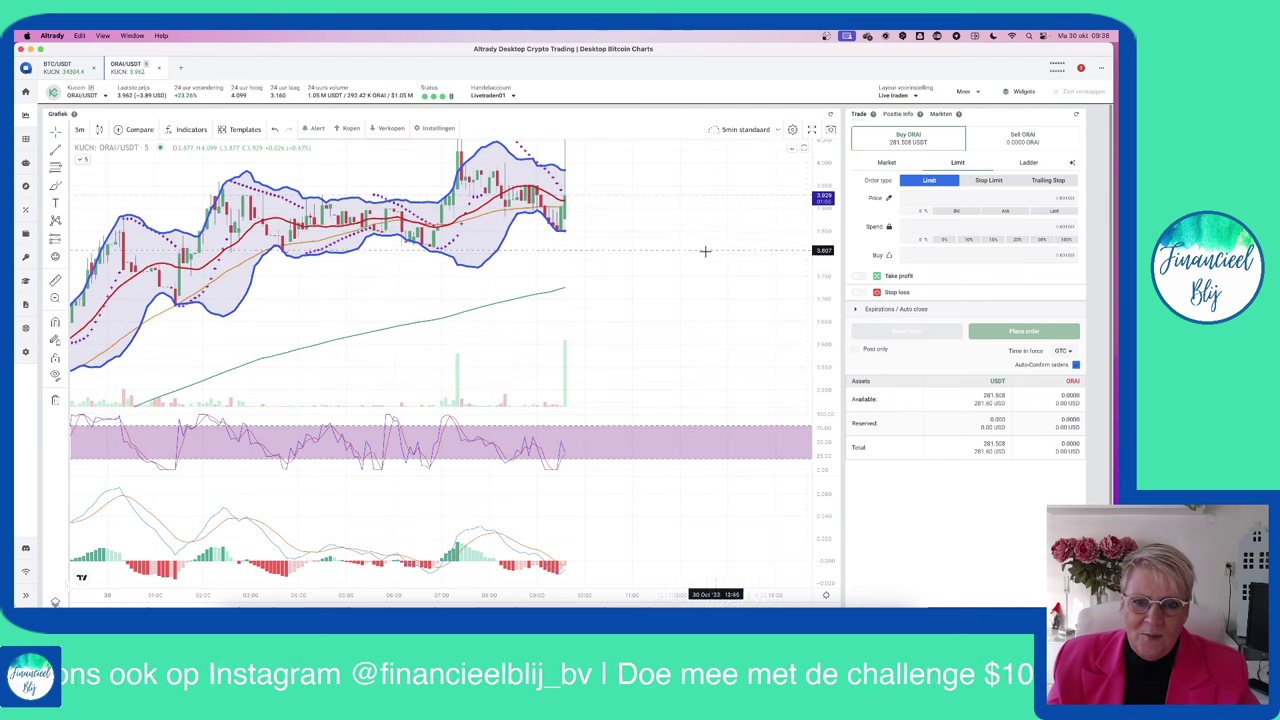
{"action": "left_click_drag", "start_coordinate": [668, 259], "coordinate": [637, 331]}
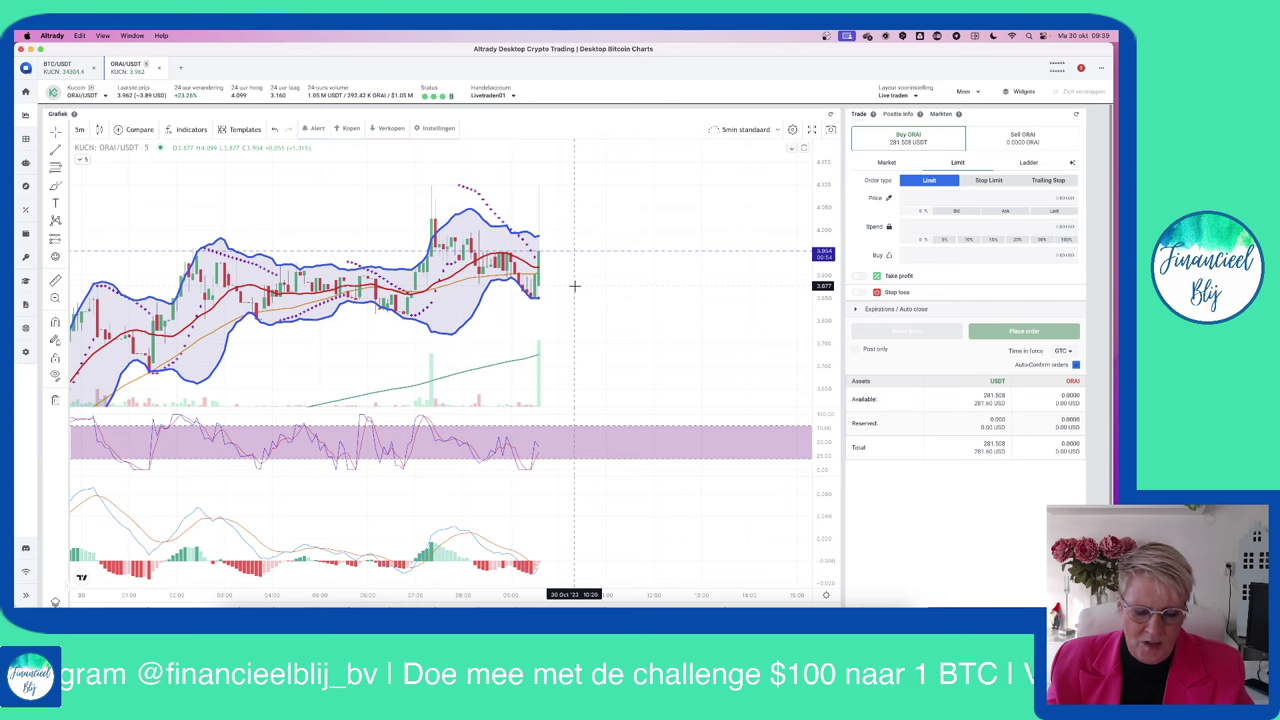
{"action": "left_click", "coordinate": [575, 286], "text": "shift"}
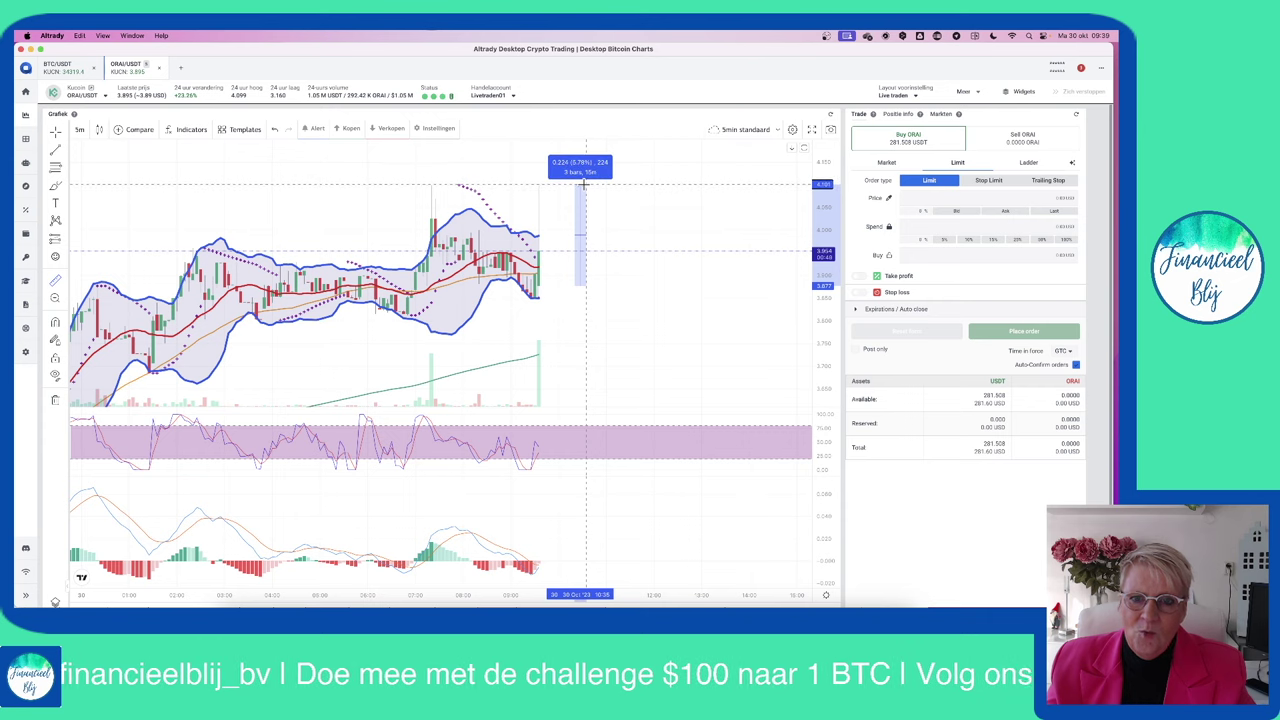
{"action": "left_click", "coordinate": [584, 184]}
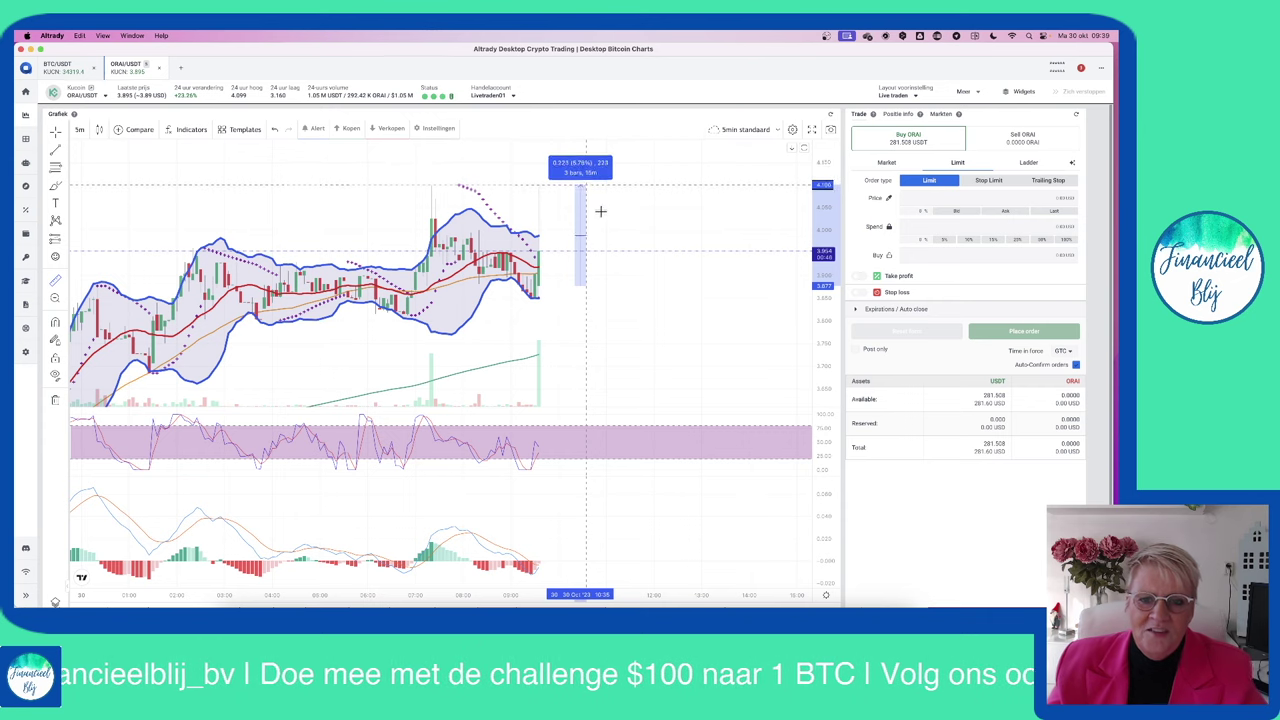
{"action": "left_click", "coordinate": [712, 328]}
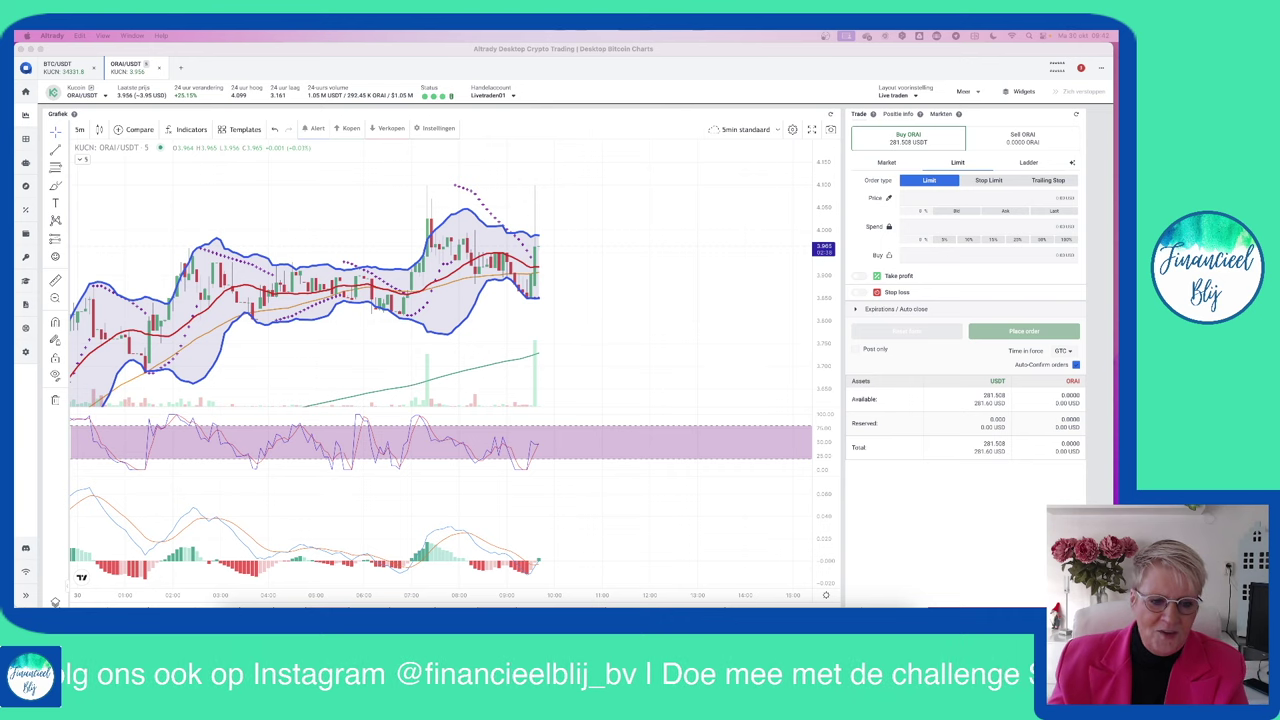
- Review the completed RUNE entry in the Excel logbook, and return to Altrady to close the ORAI/USDT chart
{"action": "key", "text": "super+Tab"}
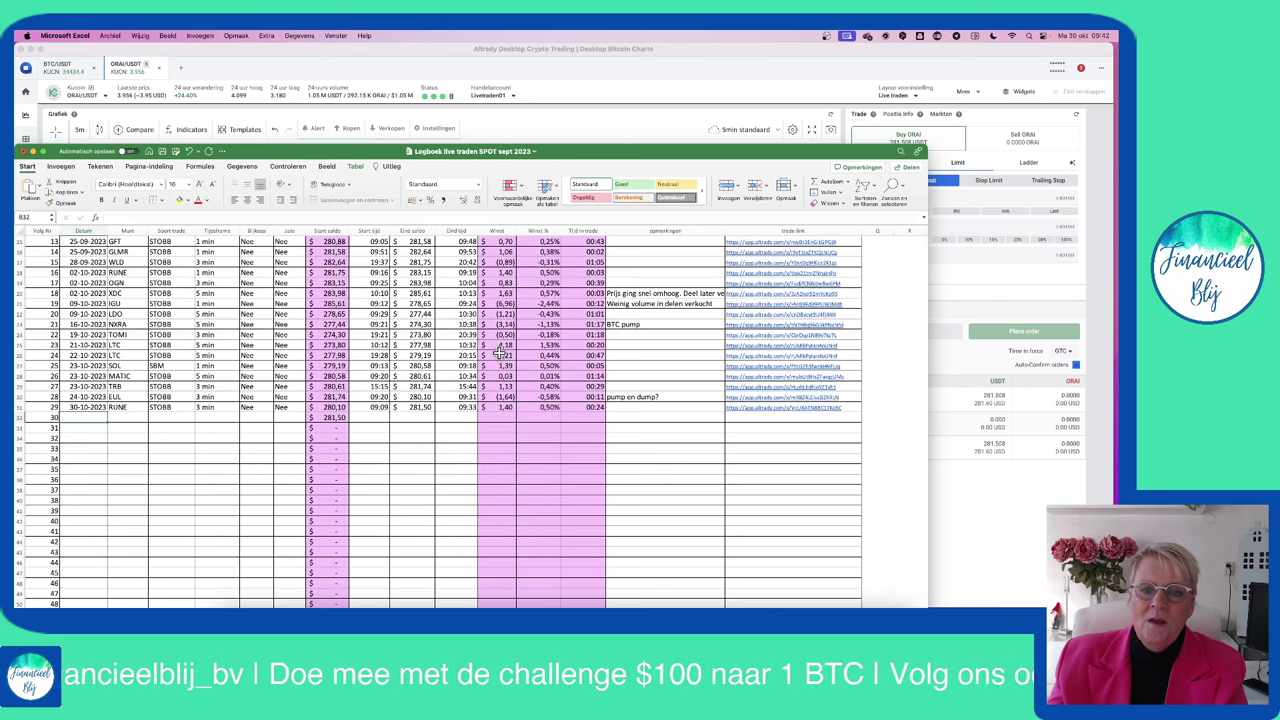
{"action": "left_click", "coordinate": [637, 97]}
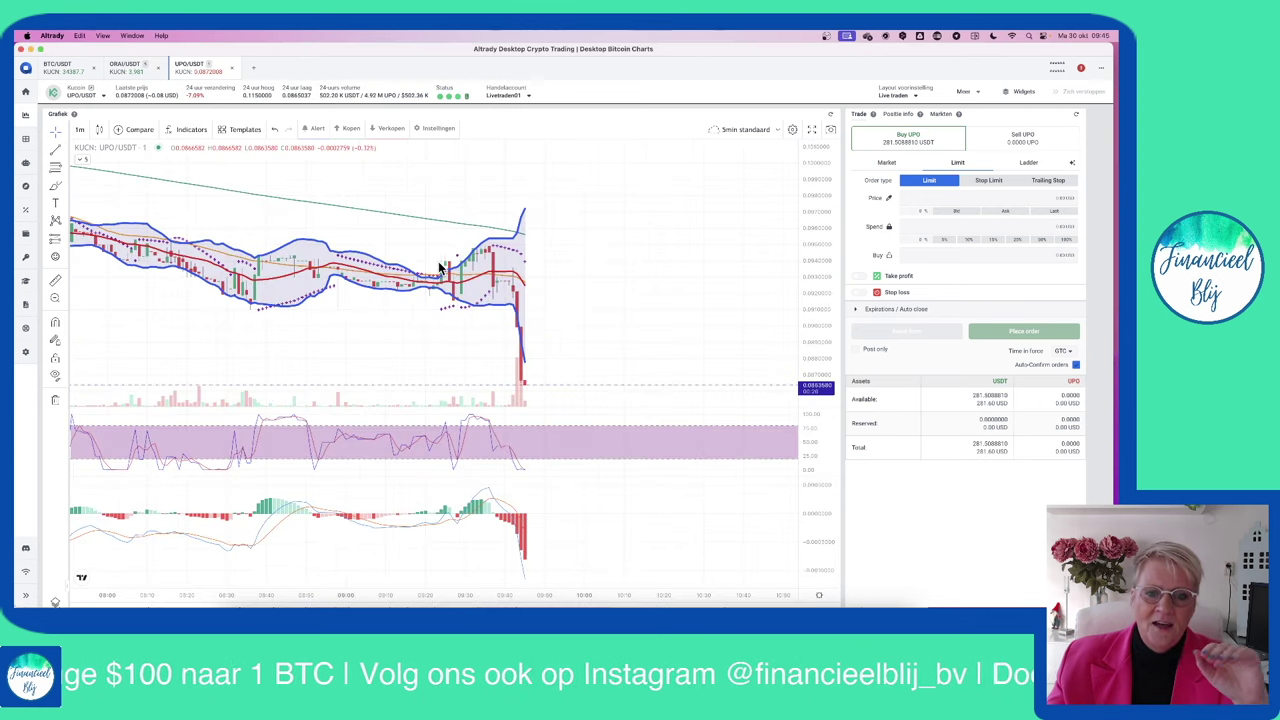
{"action": "left_click", "coordinate": [159, 71]}
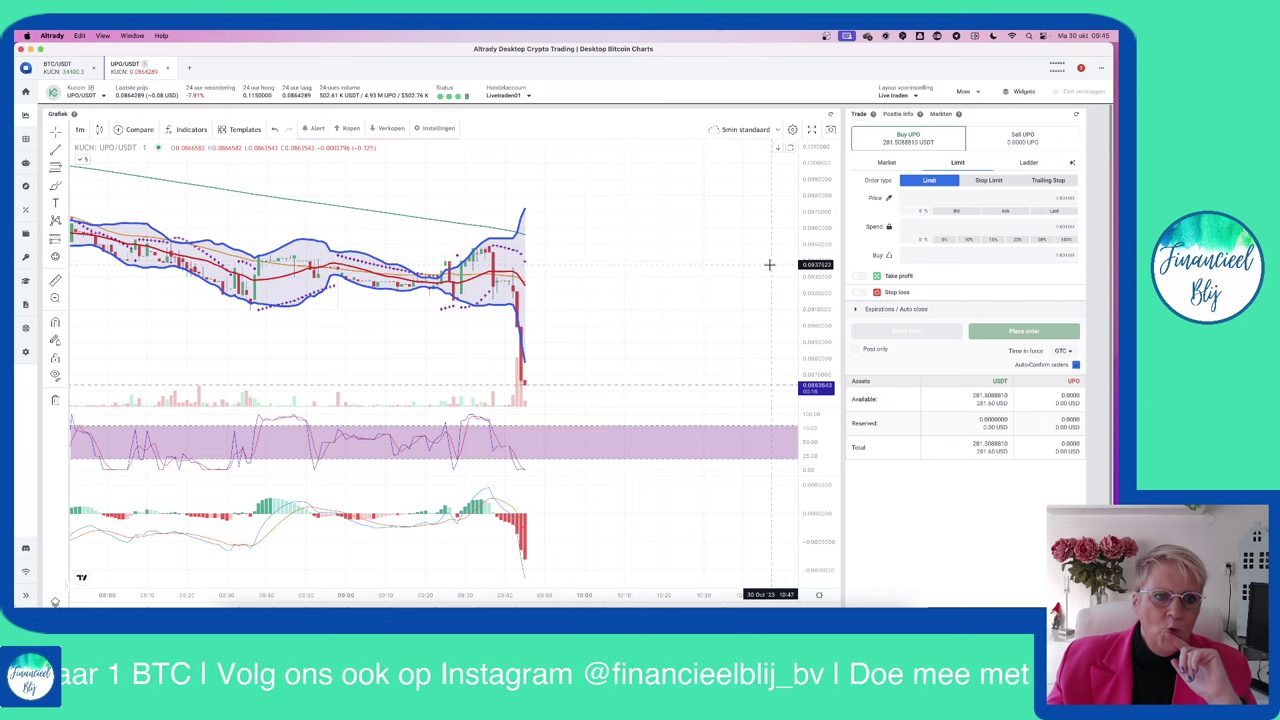
- Examine the UPO/USDT 1-minute chart on 30 October, comparing the early-morning price action with the latest candles
{"action": "left_click_drag", "start_coordinate": [819, 216], "coordinate": [819, 292]}
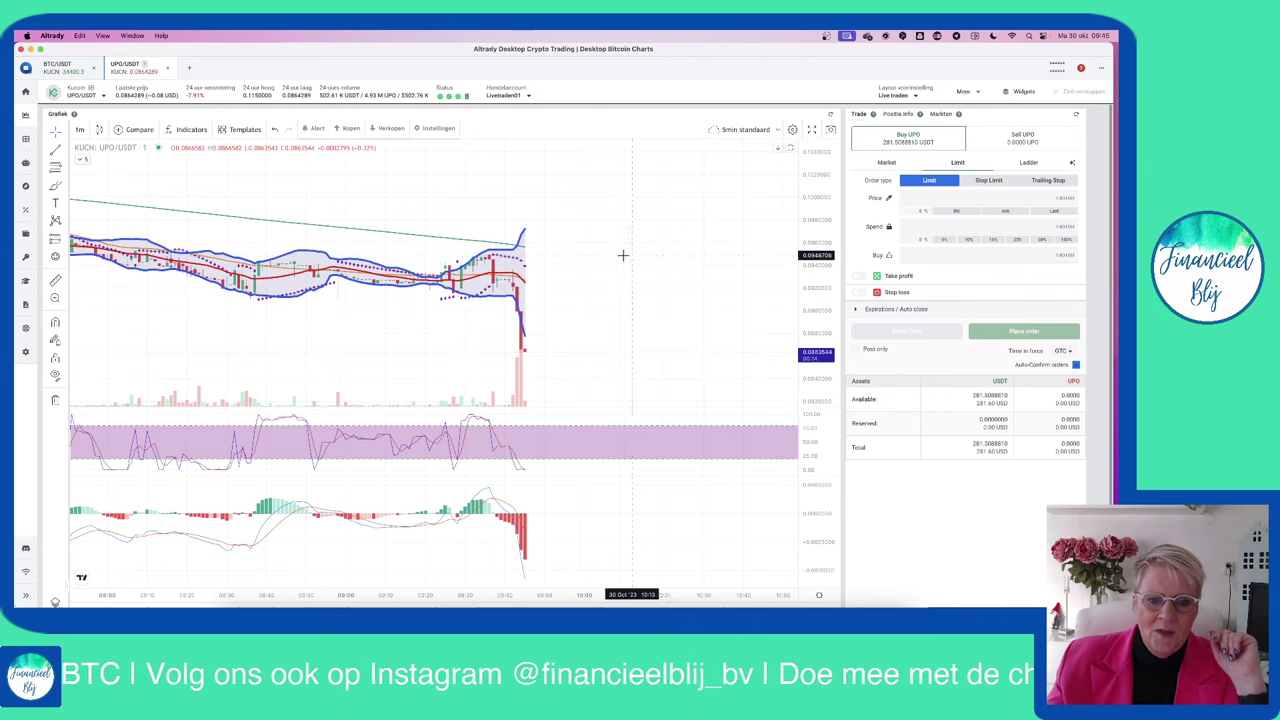
{"action": "left_click_drag", "start_coordinate": [629, 257], "coordinate": [703, 243]}
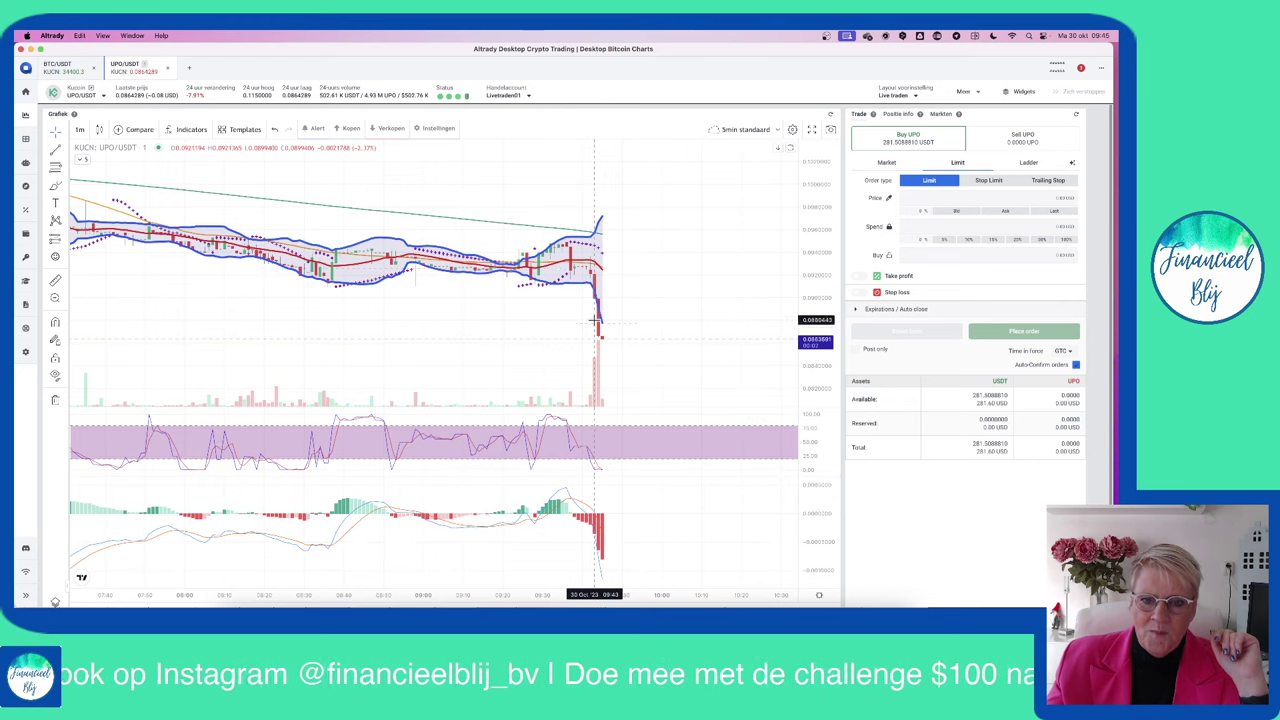
{"action": "left_click_drag", "start_coordinate": [511, 303], "coordinate": [563, 294]}
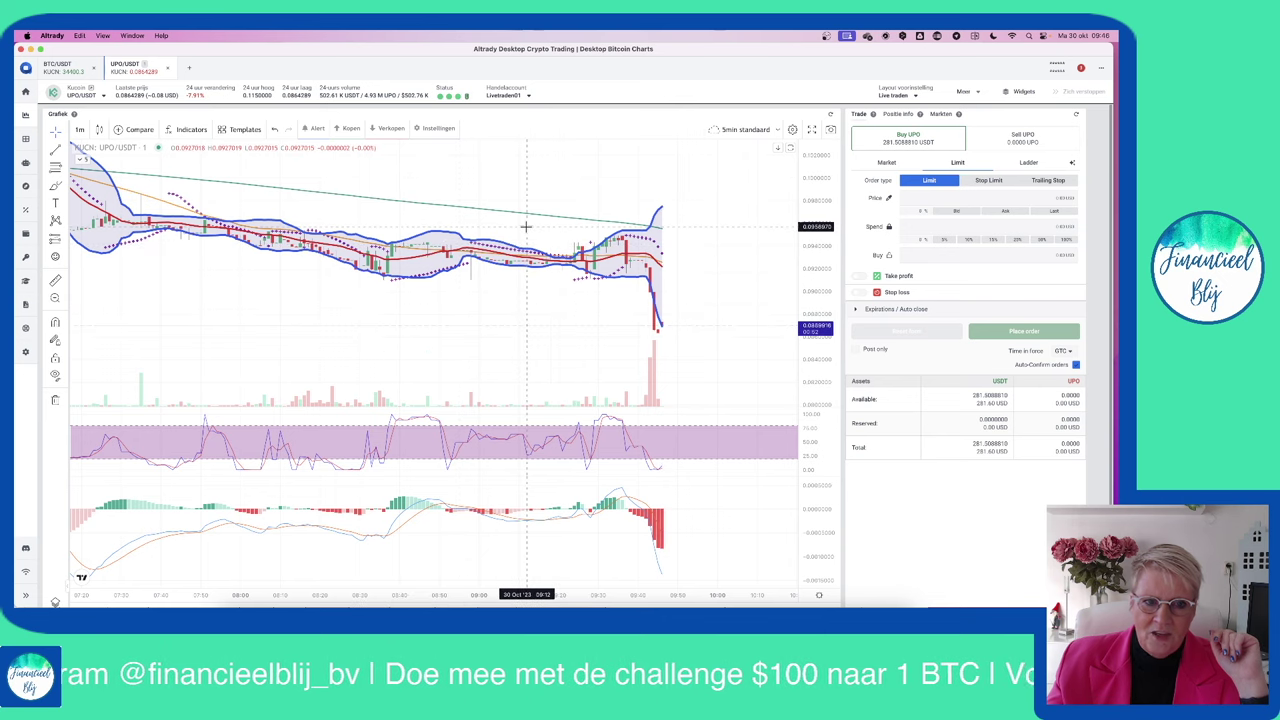
{"action": "left_click_drag", "start_coordinate": [254, 300], "coordinate": [449, 306]}
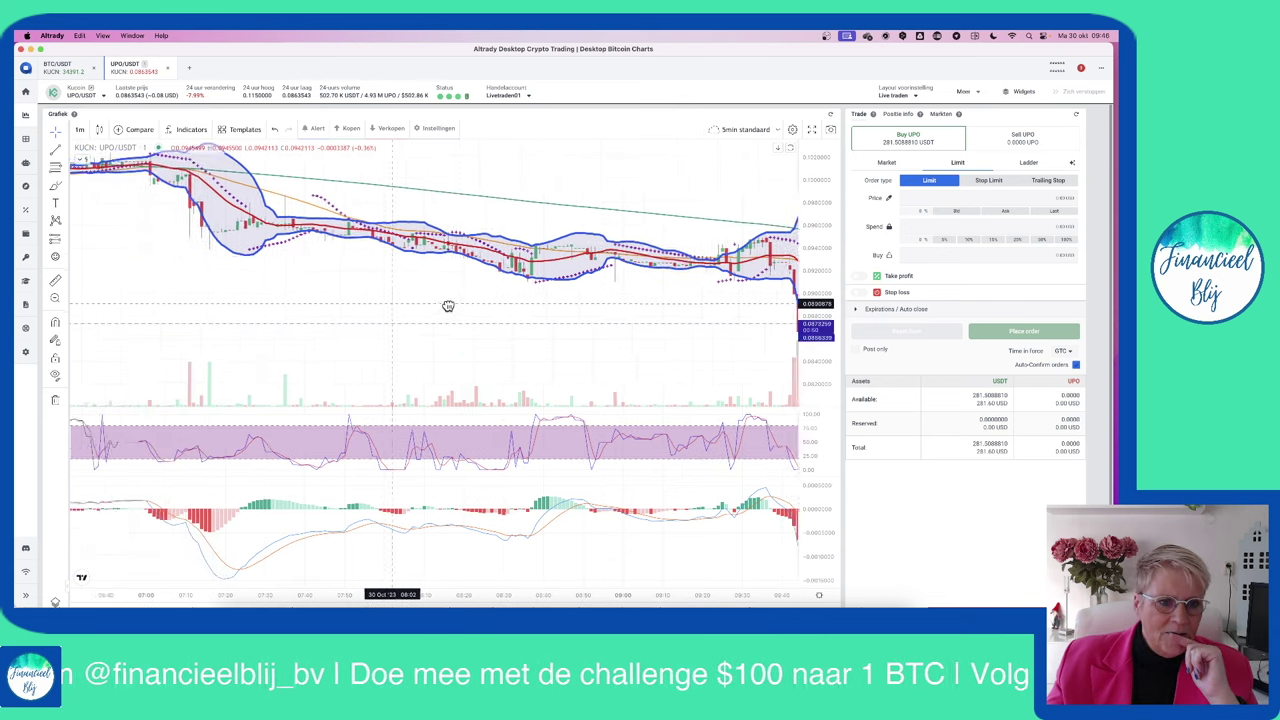
{"action": "scroll", "coordinate": [450, 303], "scroll_direction": "down", "scroll_amount": 5}
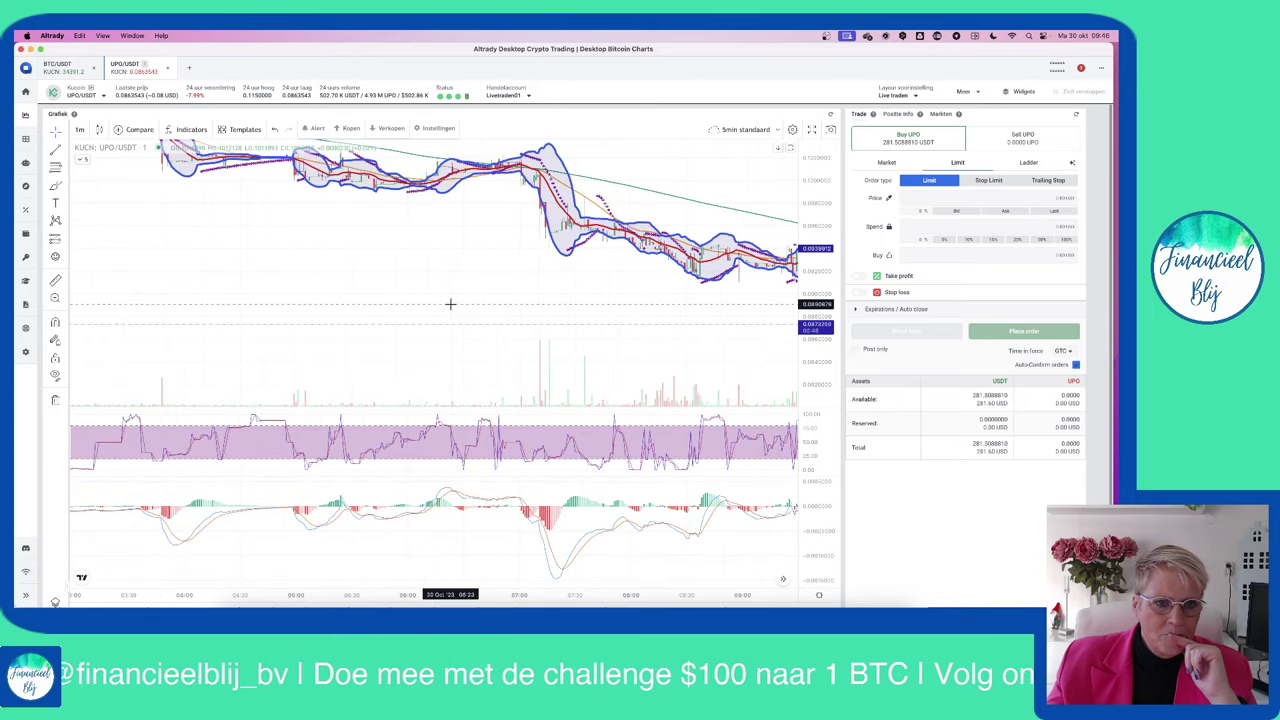
{"action": "left_click_drag", "start_coordinate": [286, 220], "coordinate": [270, 314]}
{"action": "scroll", "coordinate": [270, 306], "scroll_direction": "up", "scroll_amount": 2}
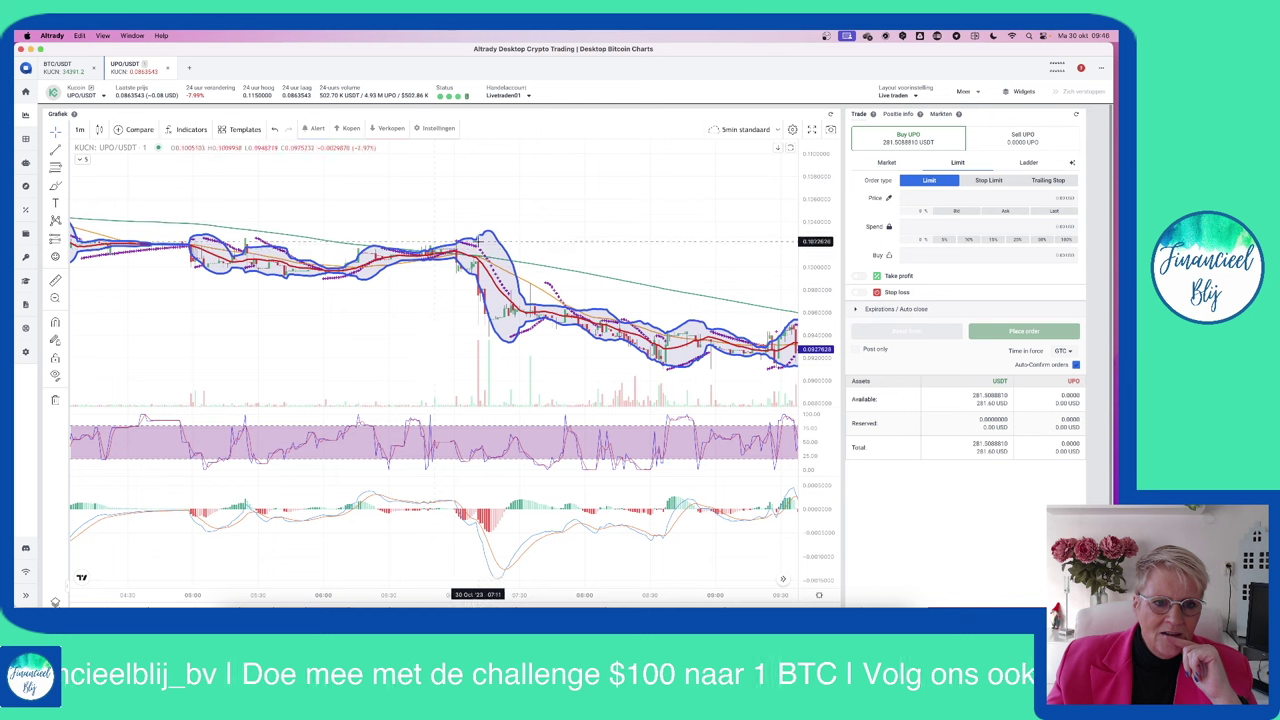
{"action": "scroll", "coordinate": [640, 310], "scroll_direction": "up", "scroll_amount": 1}
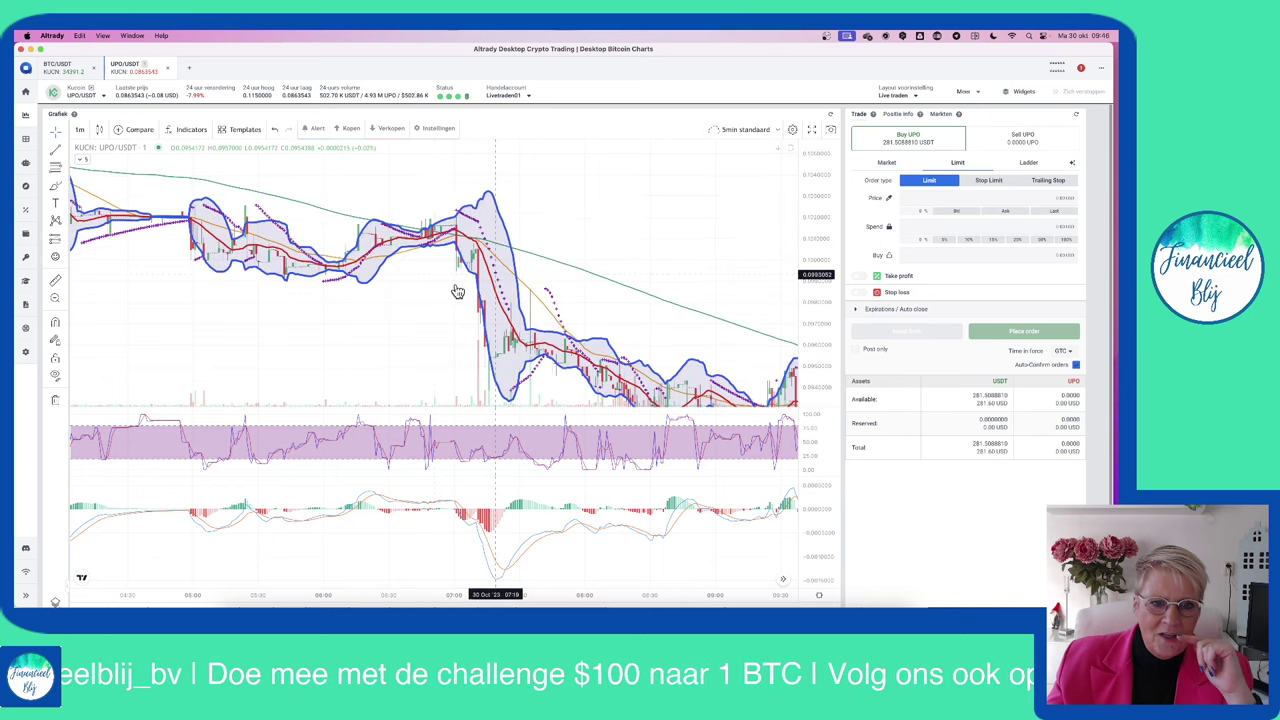
{"action": "scroll", "coordinate": [371, 291], "scroll_direction": "up", "scroll_amount": 2}
{"action": "scroll", "coordinate": [378, 298], "scroll_direction": "left", "scroll_amount": 5}
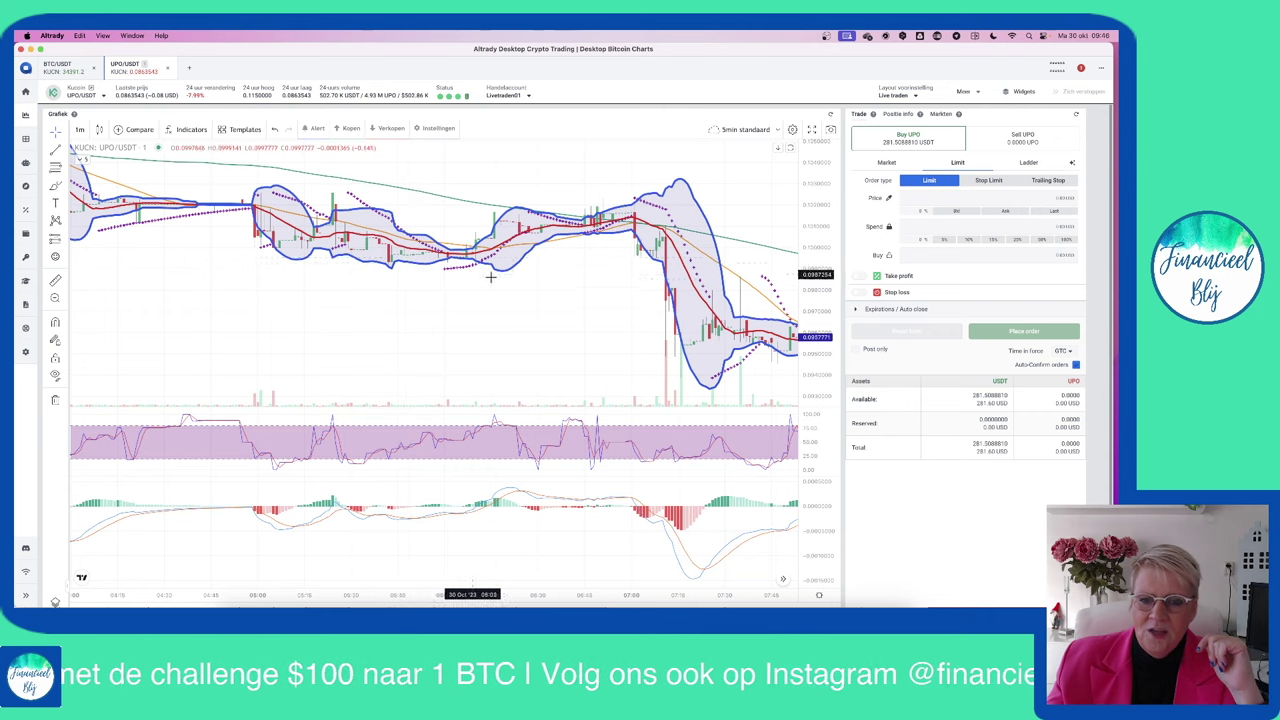
{"action": "left_click_drag", "start_coordinate": [512, 280], "coordinate": [318, 278]}
{"action": "left_click_drag", "start_coordinate": [643, 249], "coordinate": [329, 209]}
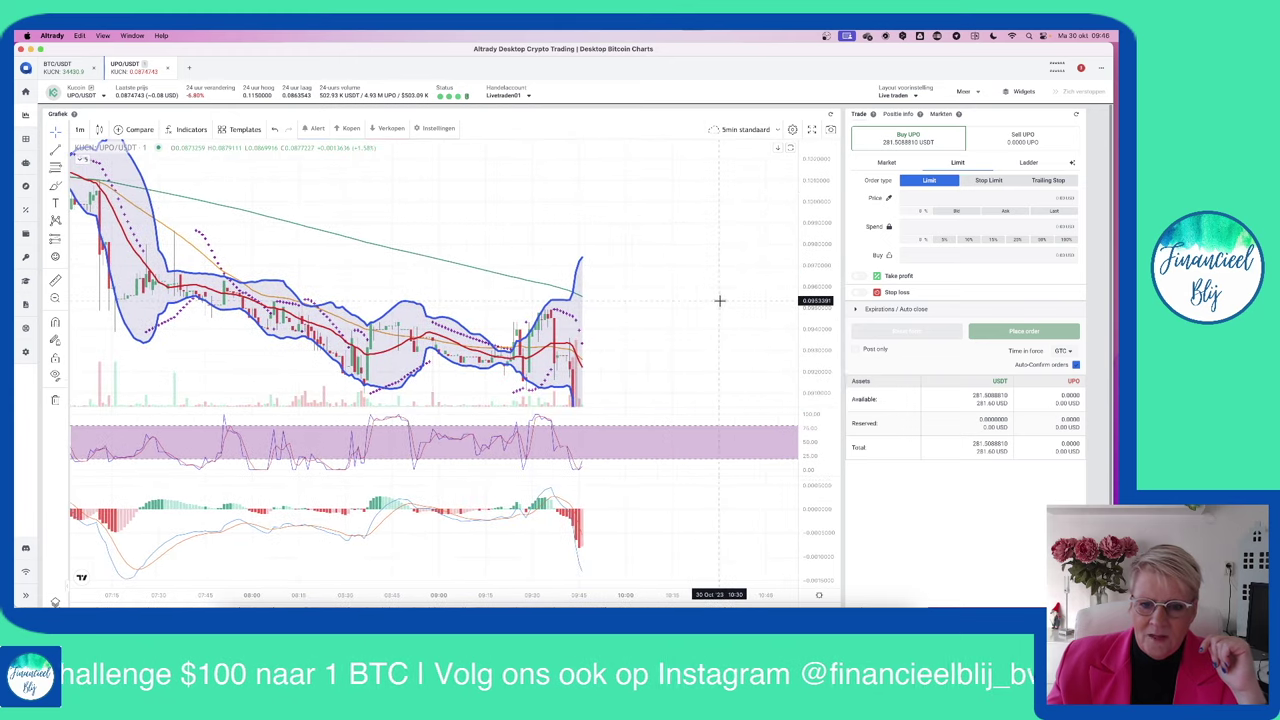
- Prepare a limit buy order for UPO at the current ask price, spending 100% of the available USDT
{"action": "left_click_drag", "start_coordinate": [812, 272], "coordinate": [812, 325]}
{"action": "left_click_drag", "start_coordinate": [676, 286], "coordinate": [654, 246]}
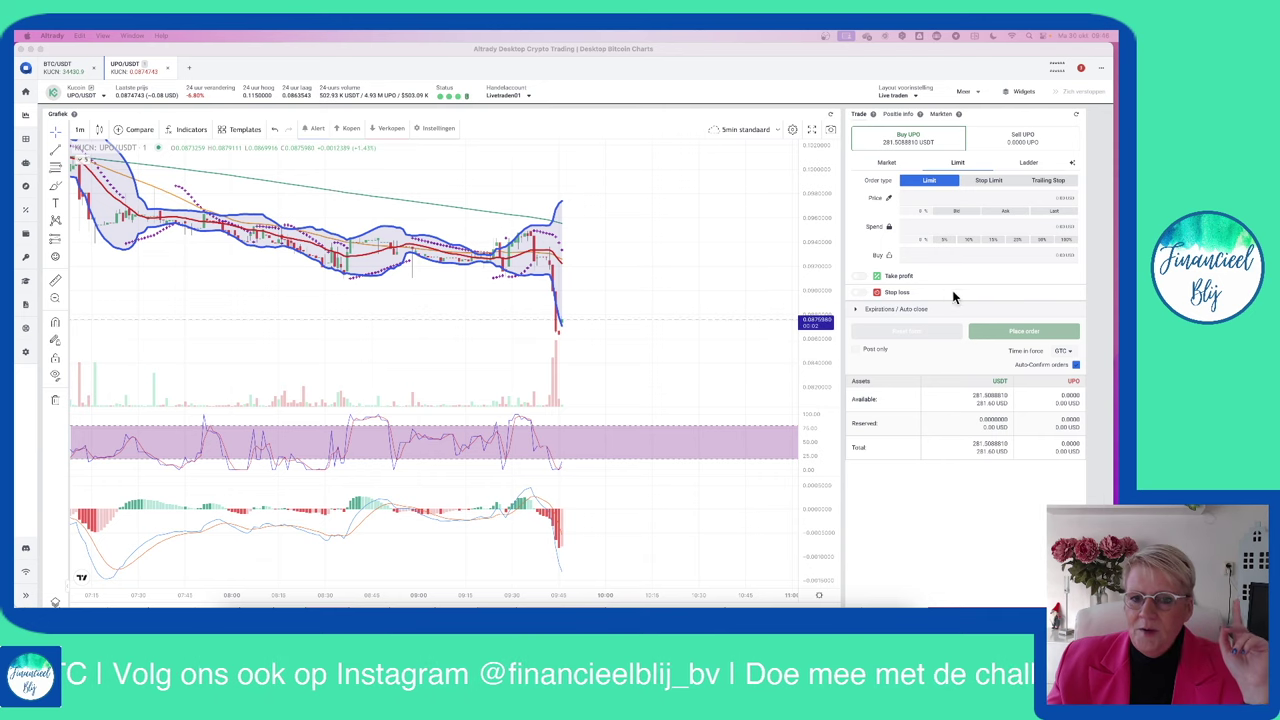
{"action": "left_click", "coordinate": [1009, 212]}
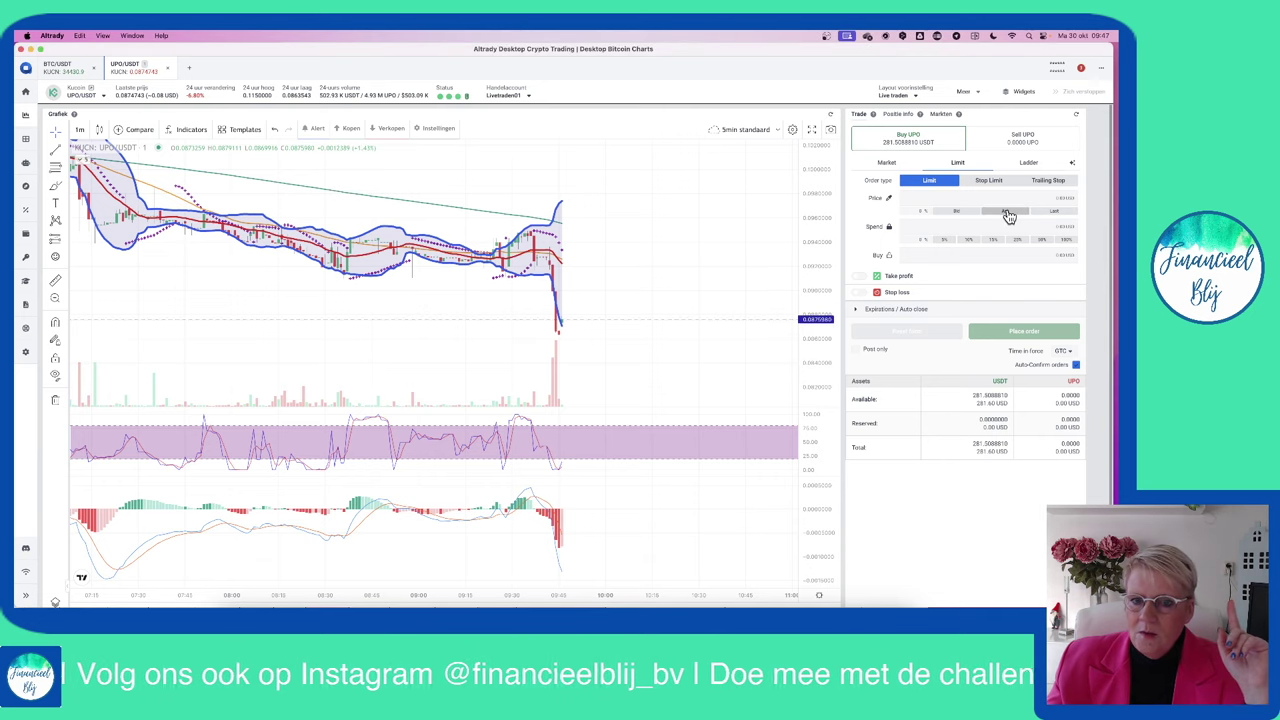
{"action": "left_click", "coordinate": [1009, 213]}
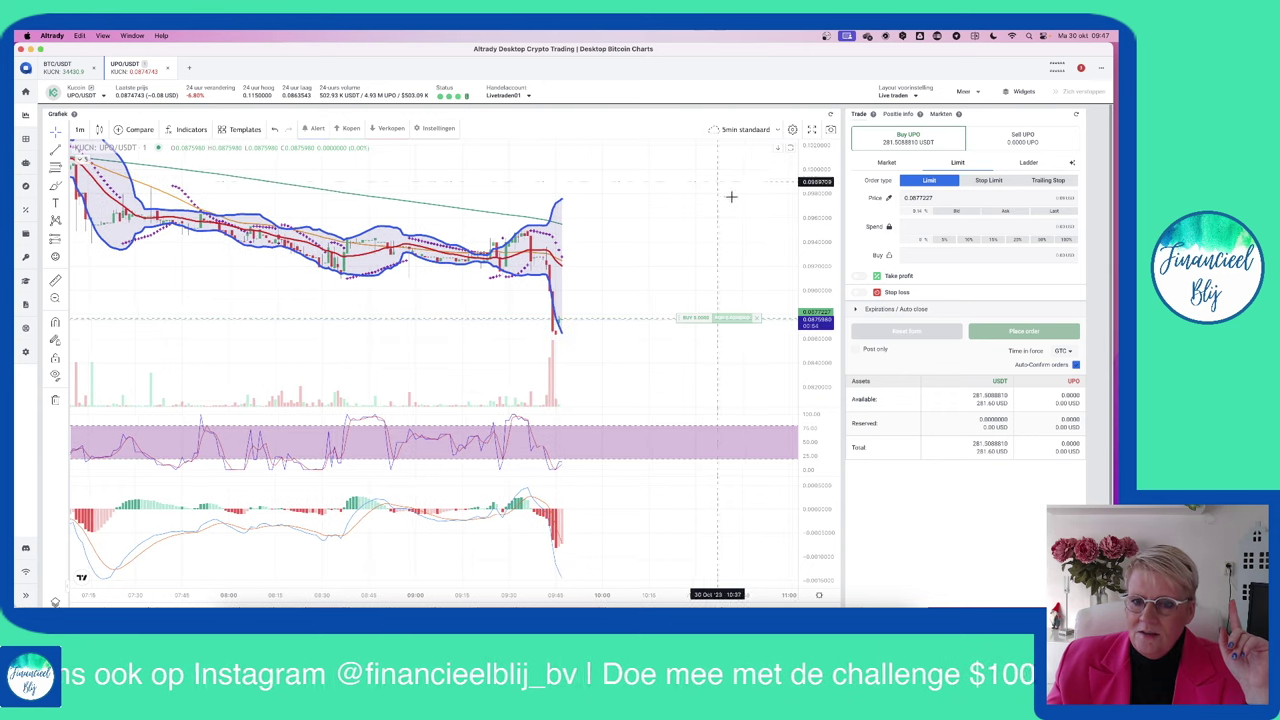
{"action": "left_click", "coordinate": [1067, 241]}
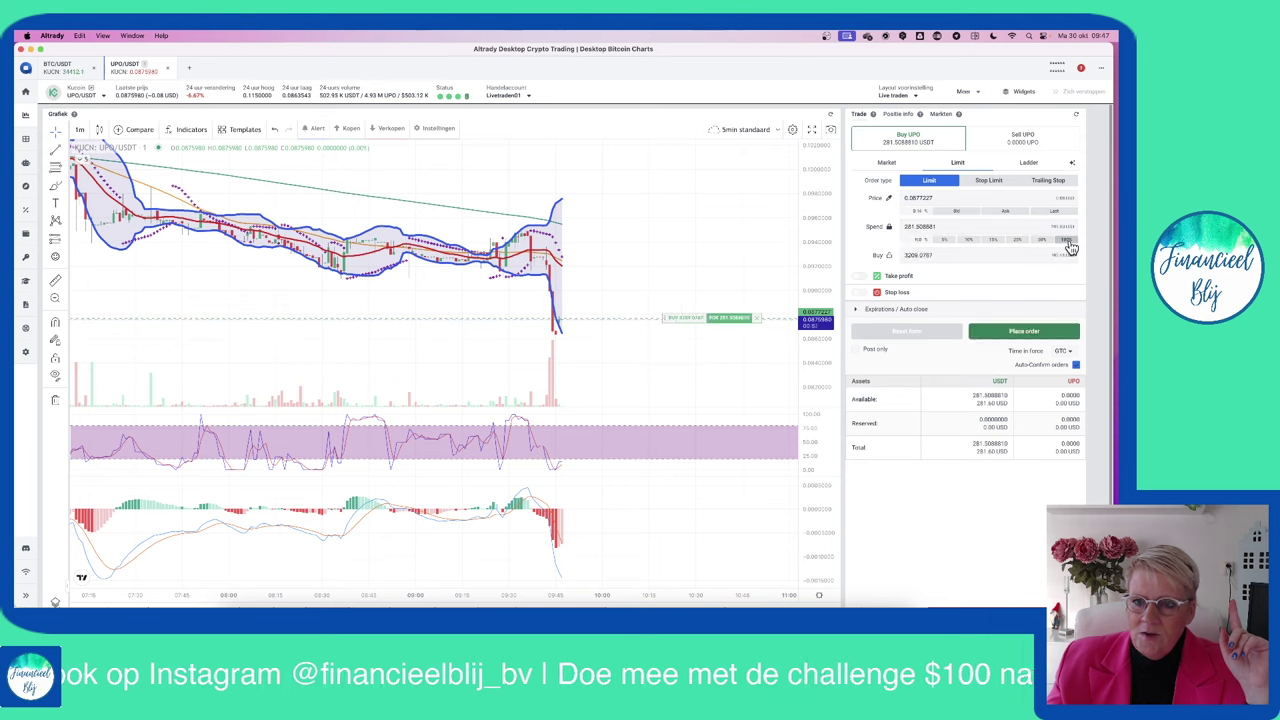
- Enable take profit on the UPO order and set target 1 to 0.5% above the entry price
{"action": "left_click", "coordinate": [860, 277]}
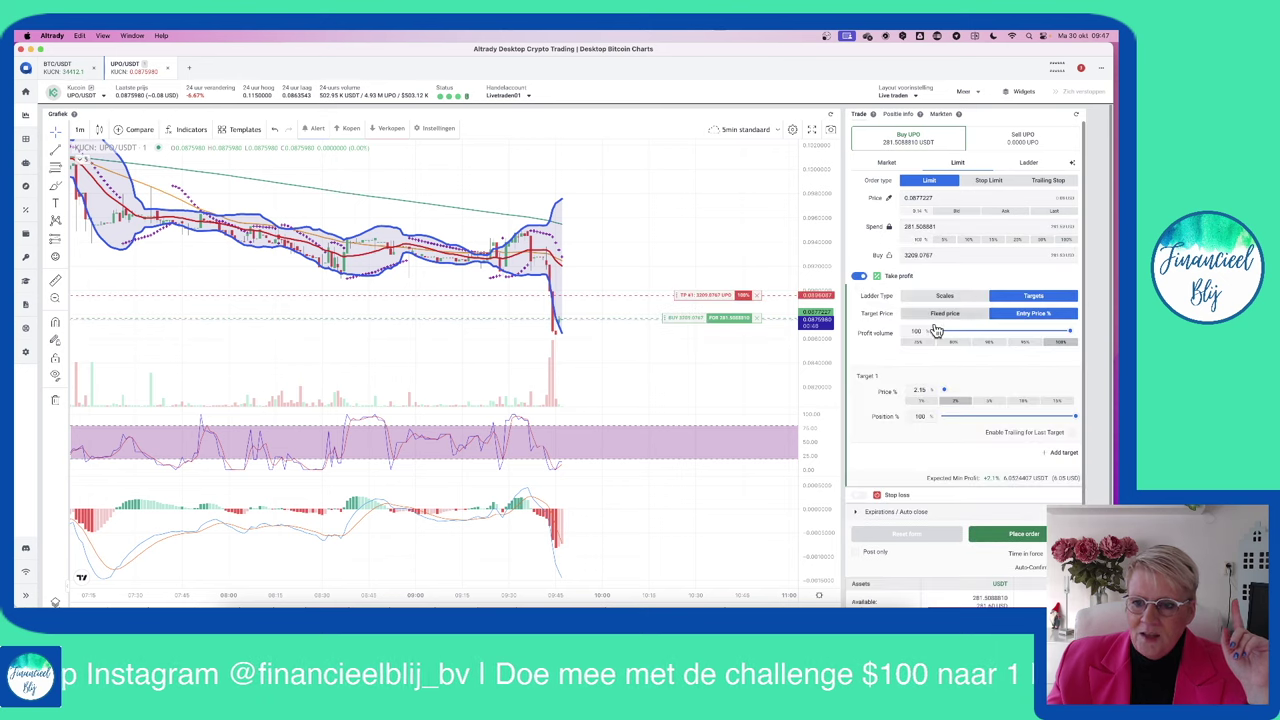
{"action": "double_click", "coordinate": [919, 390]}
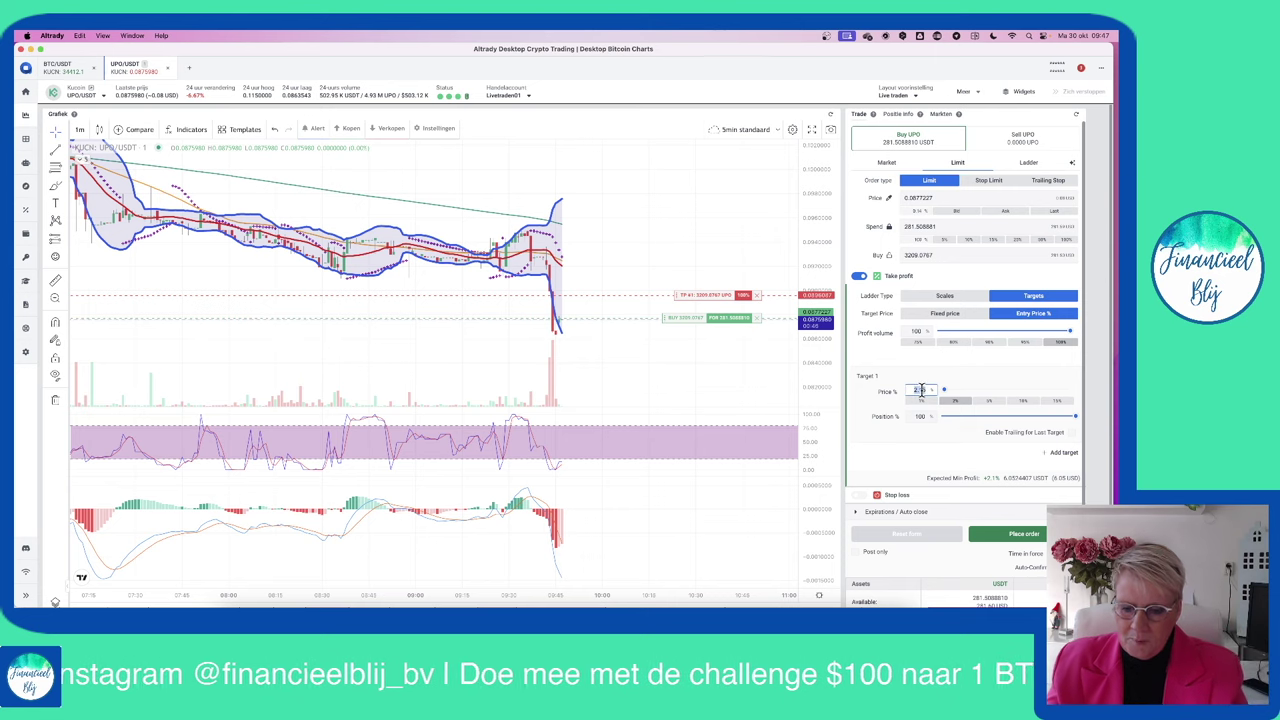
{"action": "key", "text": "BackSpace"}
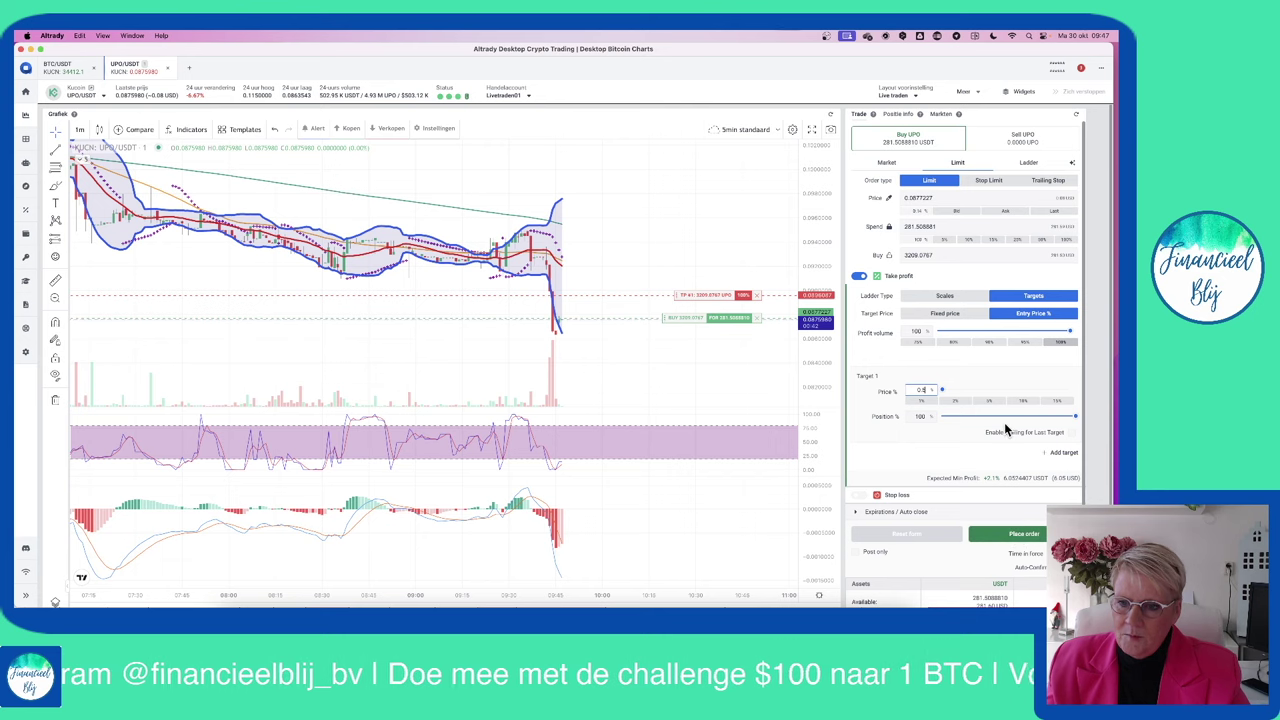
- Add a stop-market stop loss at -2% to the UPO buy order
{"action": "left_click", "coordinate": [862, 496]}
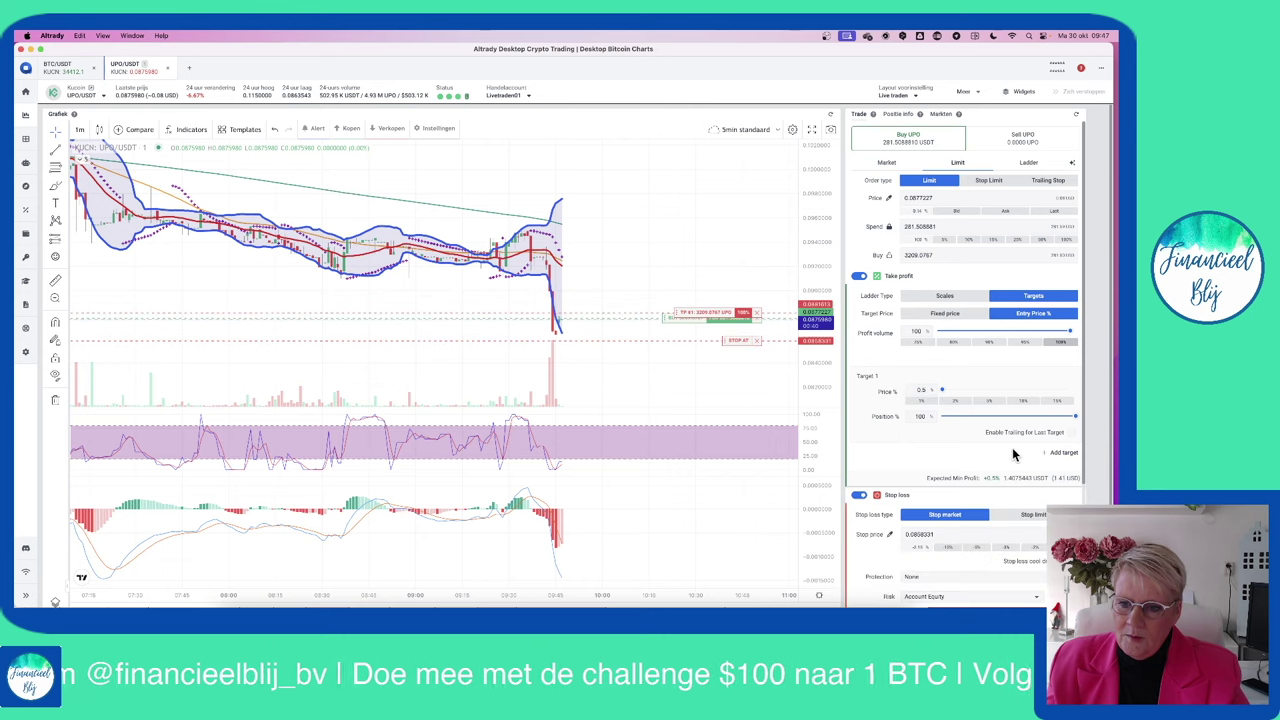
{"action": "scroll", "coordinate": [1016, 456], "scroll_direction": "down", "scroll_amount": 3}
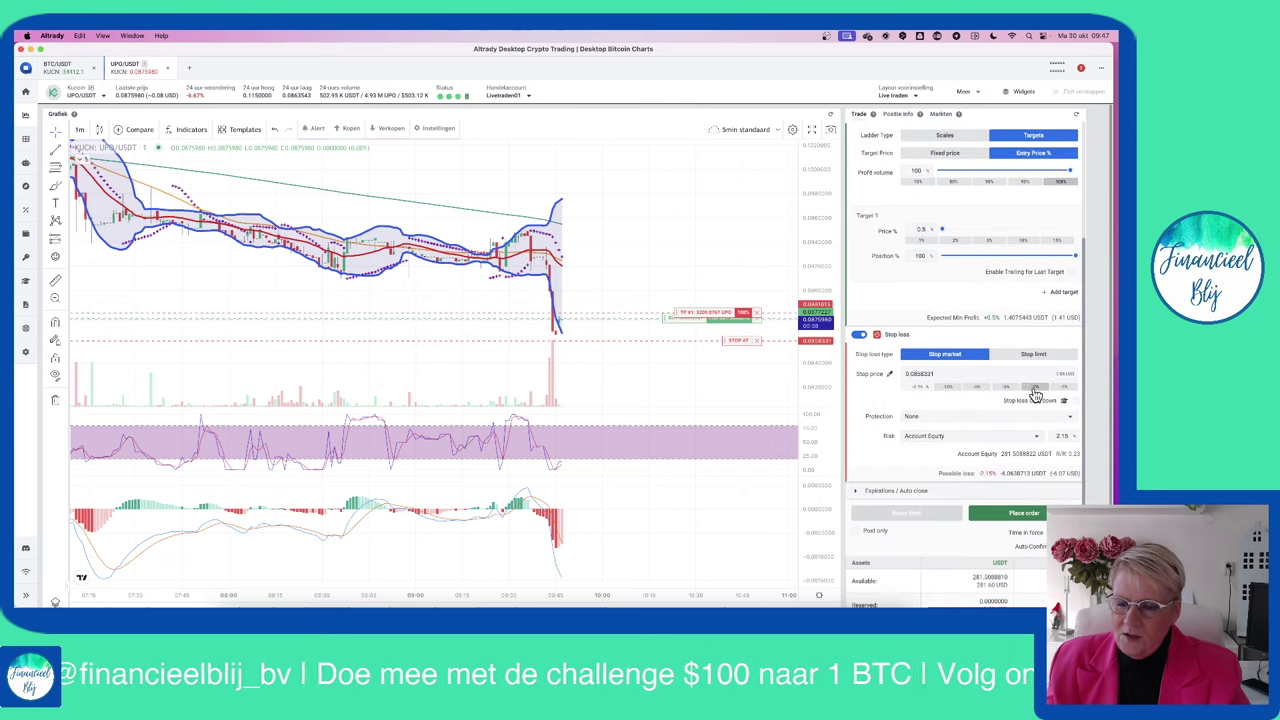
{"action": "left_click", "coordinate": [1036, 389]}
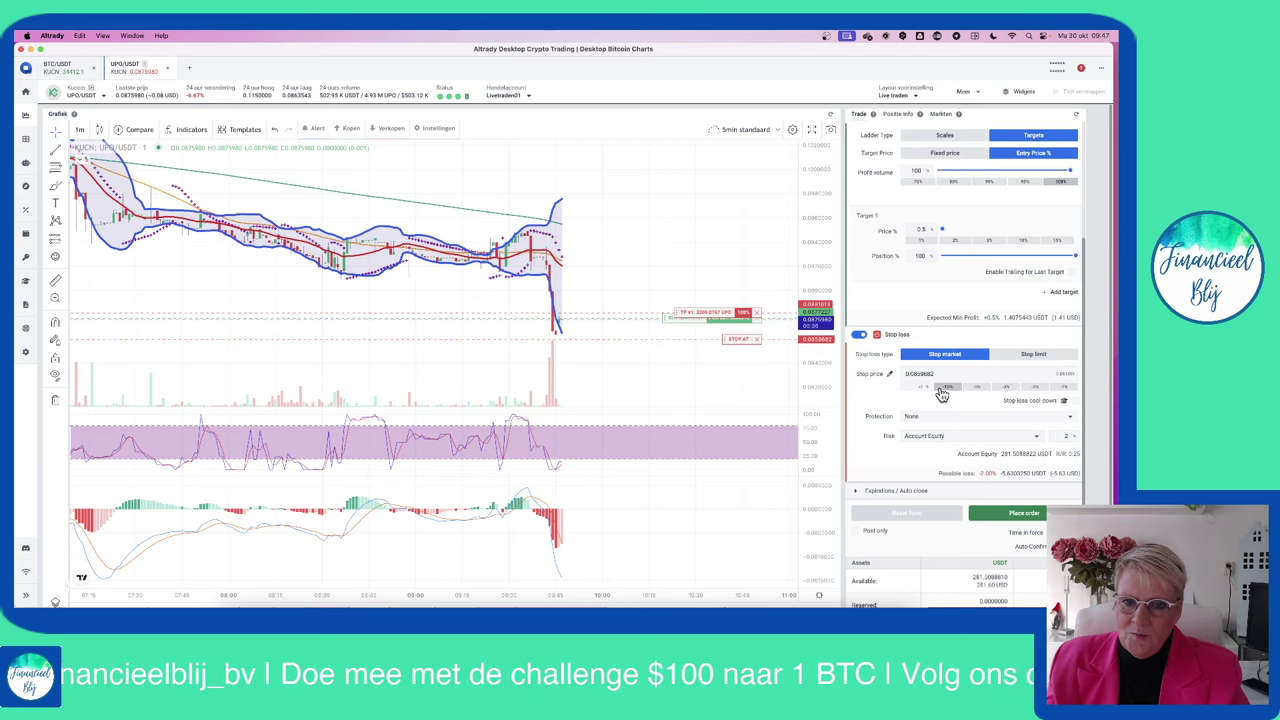
{"action": "scroll", "coordinate": [945, 393], "scroll_direction": "up", "scroll_amount": 3}
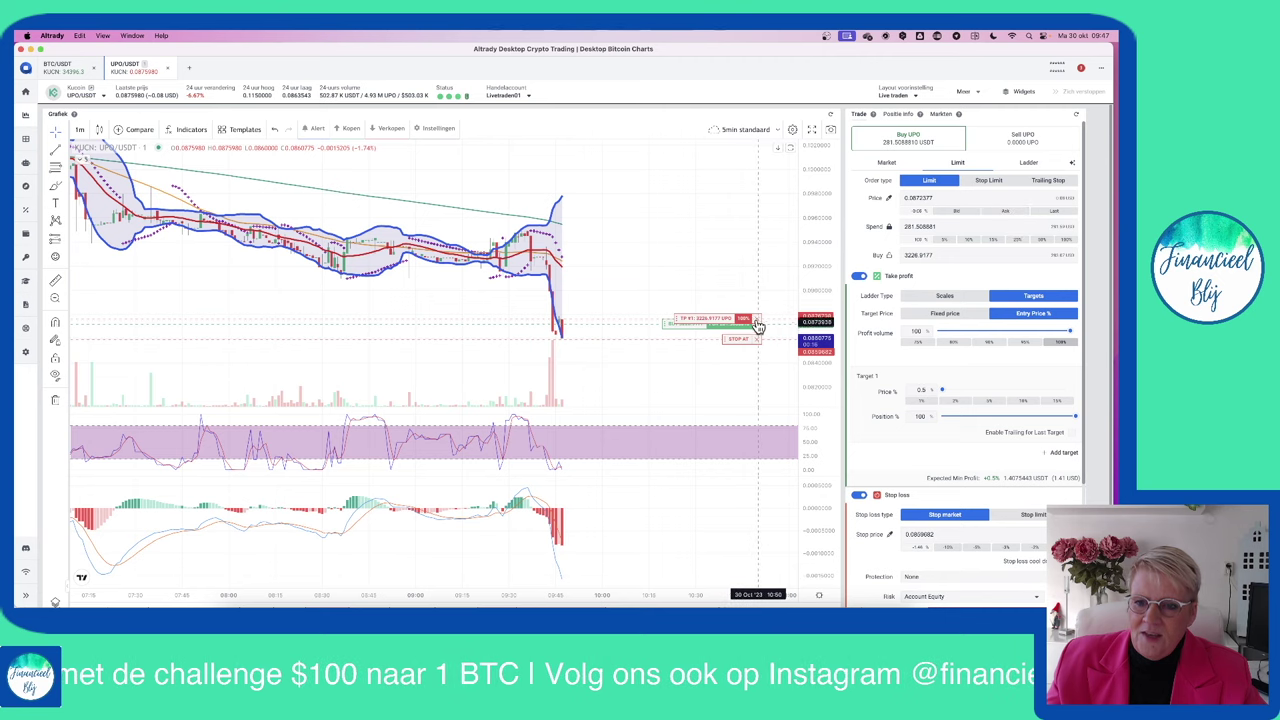
- Set up a new UPO limit buy with 100% of the USDT balance, refreshing its price to the latest ask
{"action": "left_click", "coordinate": [1005, 213]}
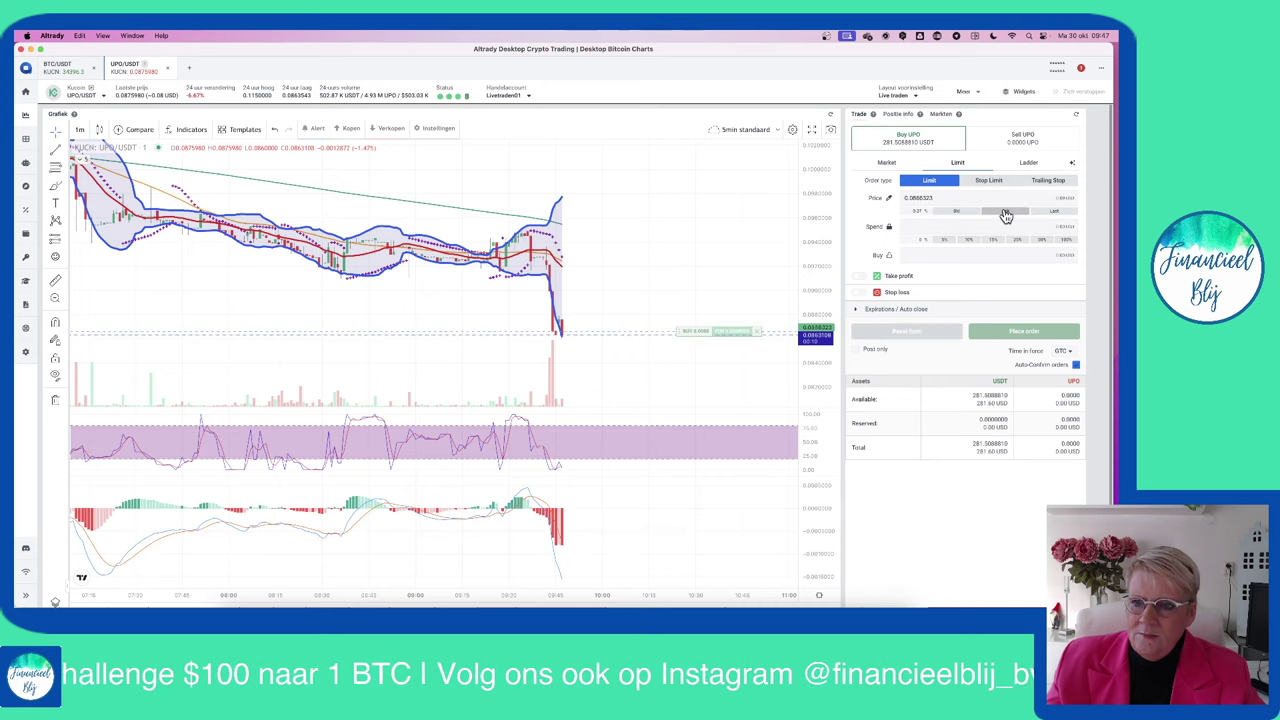
{"action": "left_click", "coordinate": [1066, 240]}
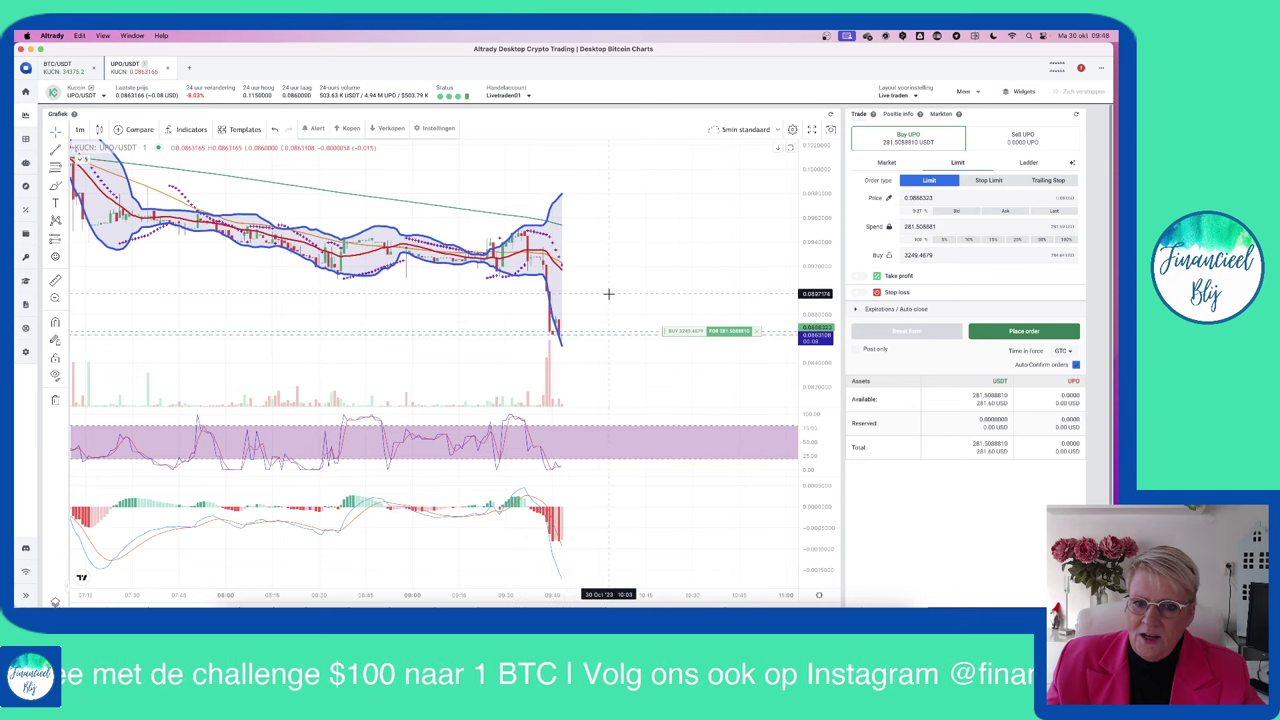
{"action": "left_click_drag", "start_coordinate": [826, 341], "coordinate": [826, 302]}
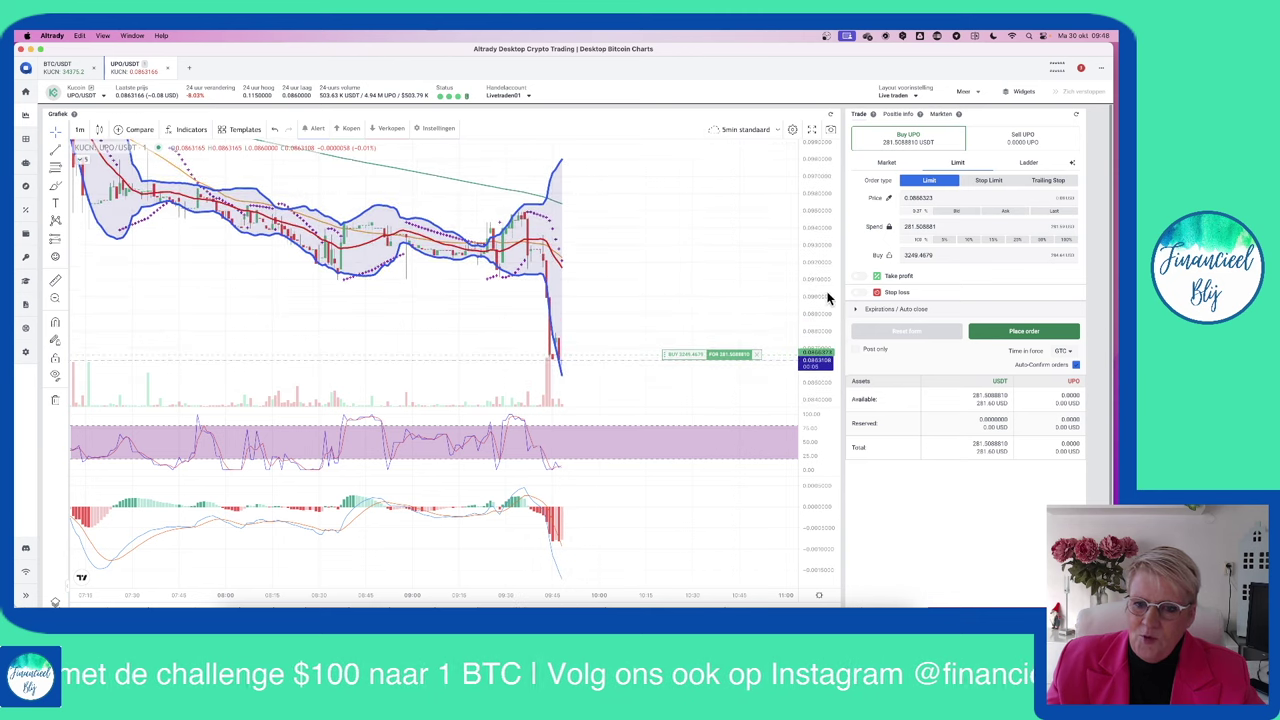
{"action": "left_click_drag", "start_coordinate": [686, 320], "coordinate": [672, 228]}
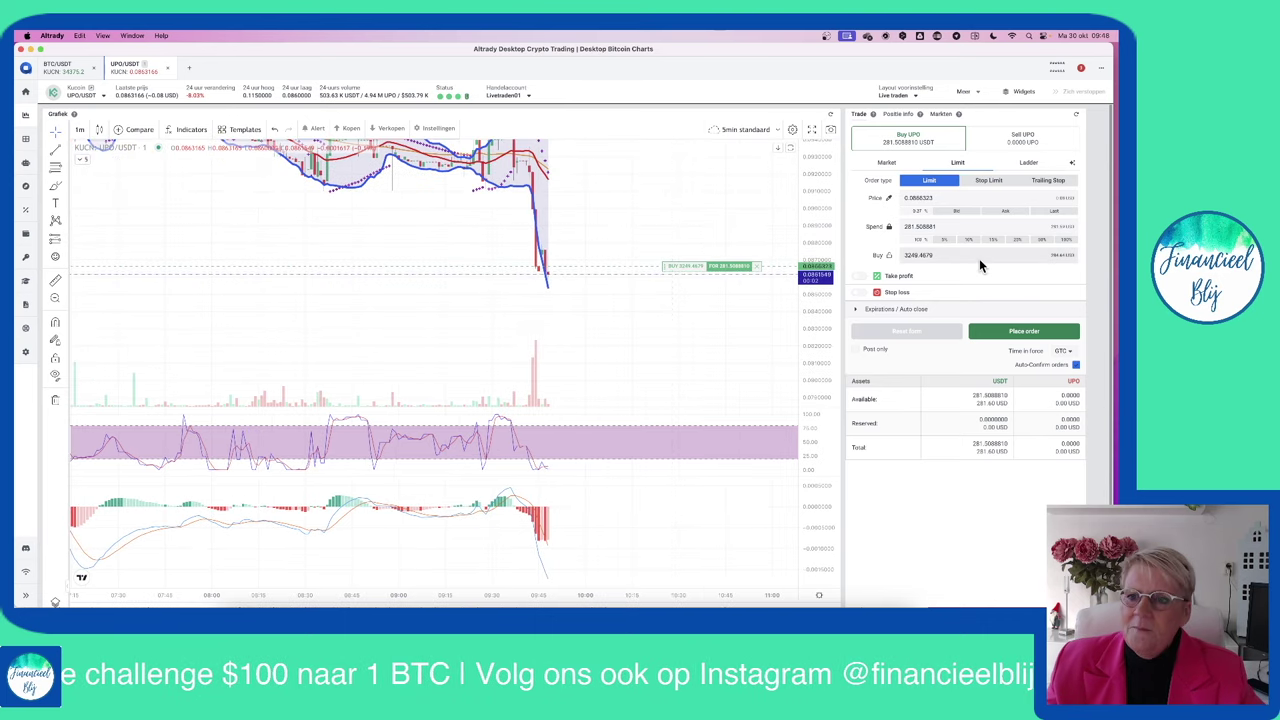
{"action": "left_click", "coordinate": [1003, 216]}
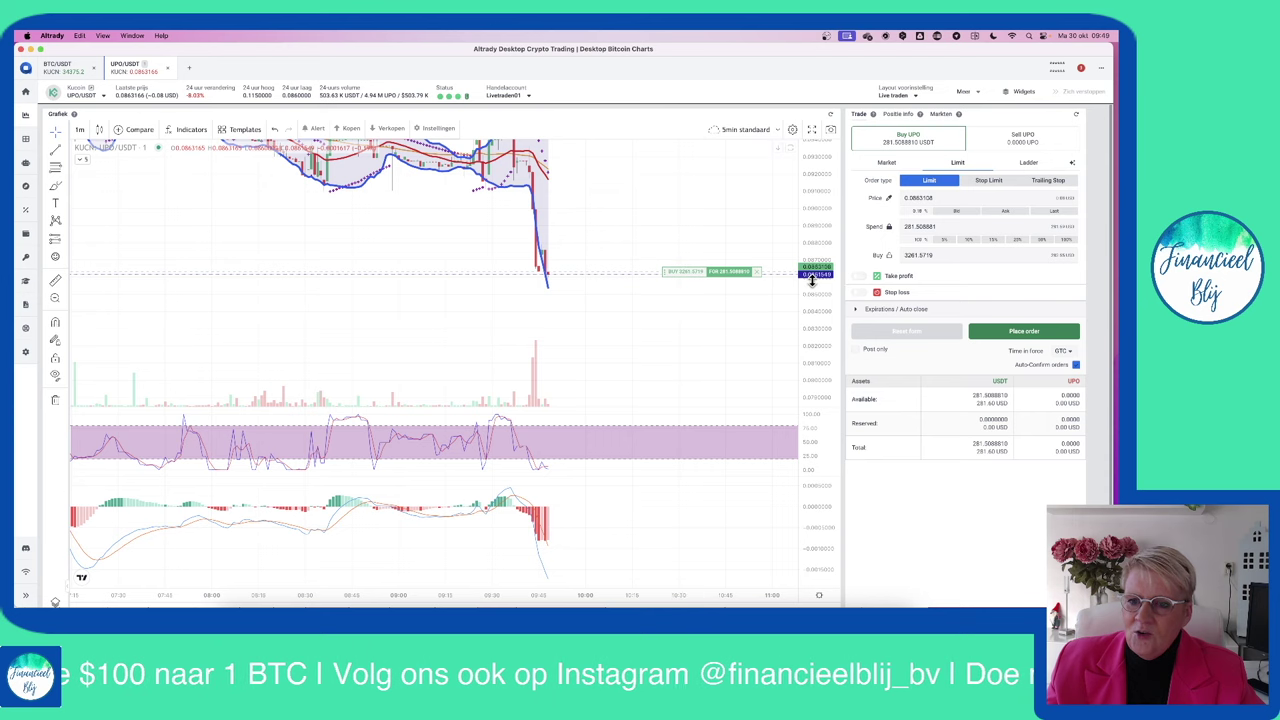
- Turn on take profit for the UPO order with target 1 at 0.5% for the full position
{"action": "left_click", "coordinate": [860, 278]}
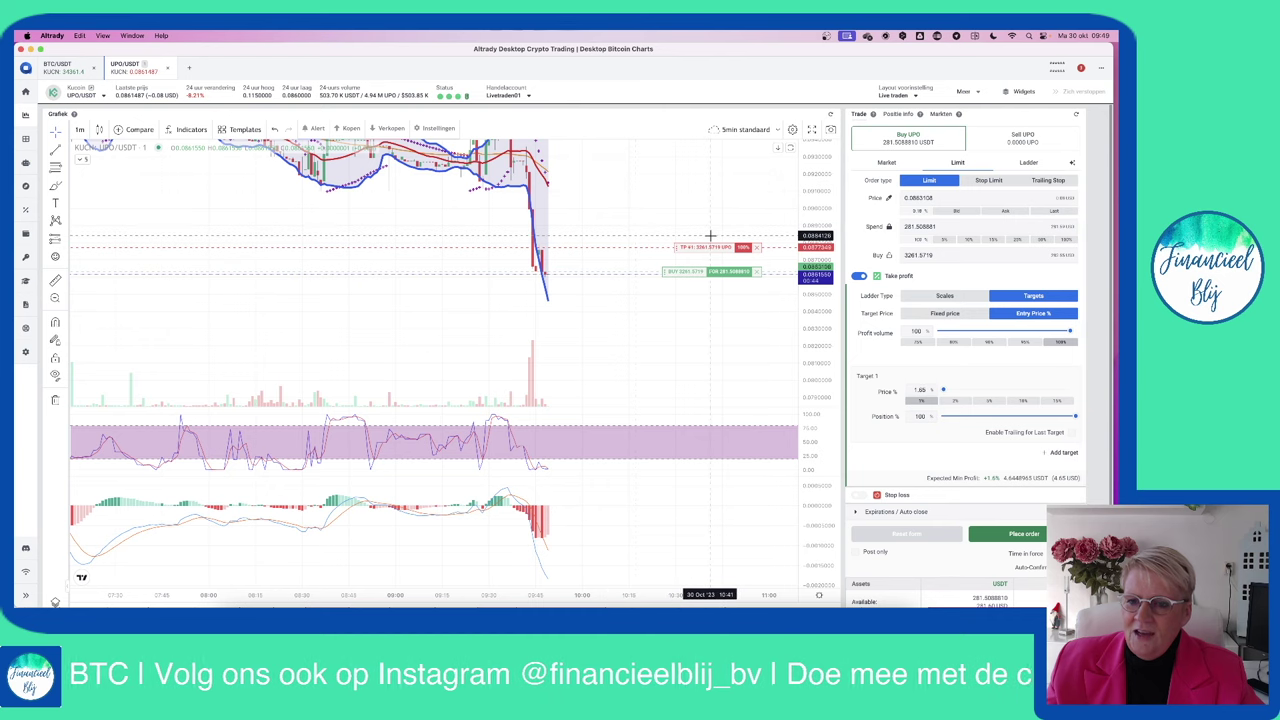
{"action": "left_click", "coordinate": [921, 390]}
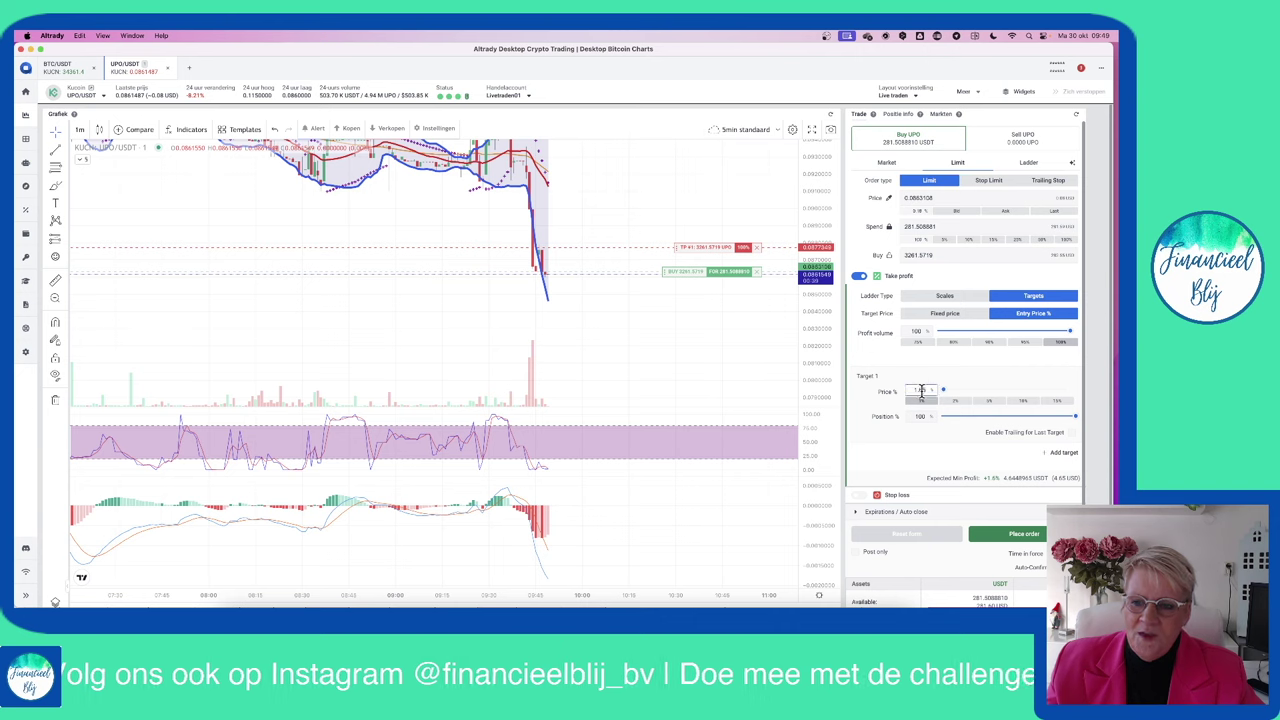
{"action": "key", "text": "BackSpace"}
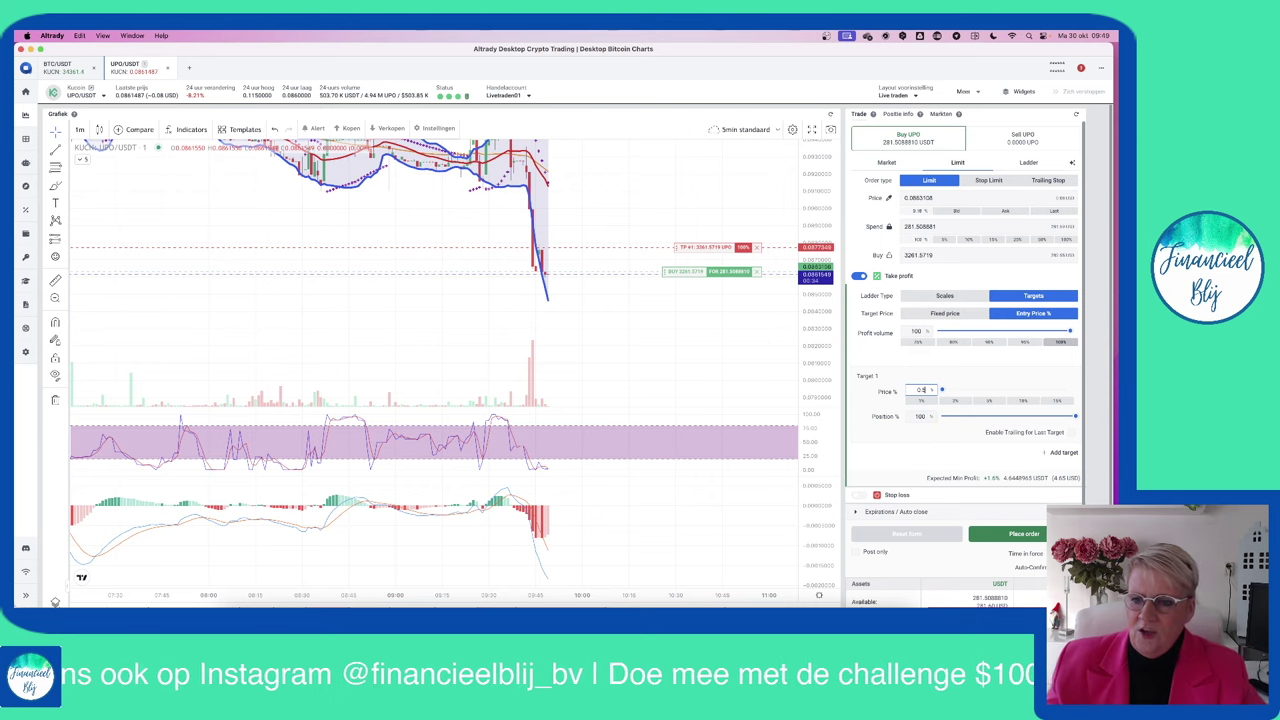
{"action": "left_click", "coordinate": [930, 437]}
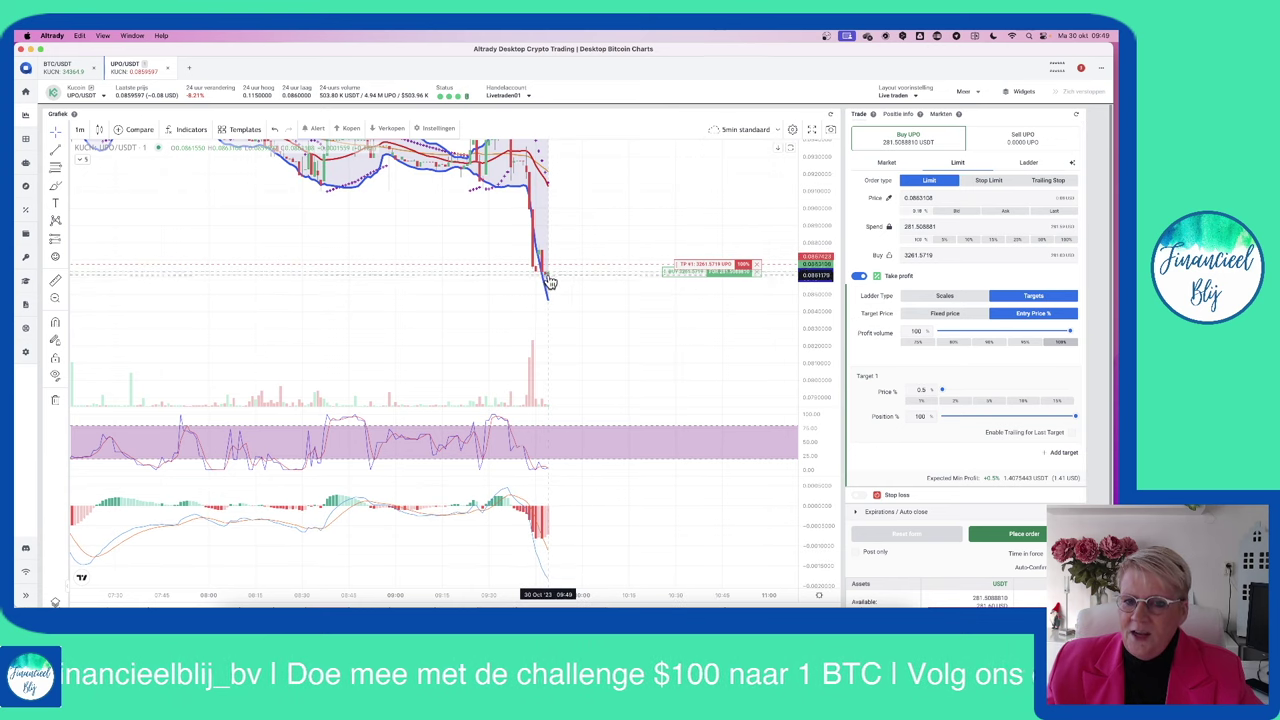
- Enable a stop-market stop loss on the UPO order and set it to -2%
{"action": "left_click", "coordinate": [860, 496]}
{"action": "scroll", "coordinate": [947, 423], "scroll_direction": "down", "scroll_amount": 3}
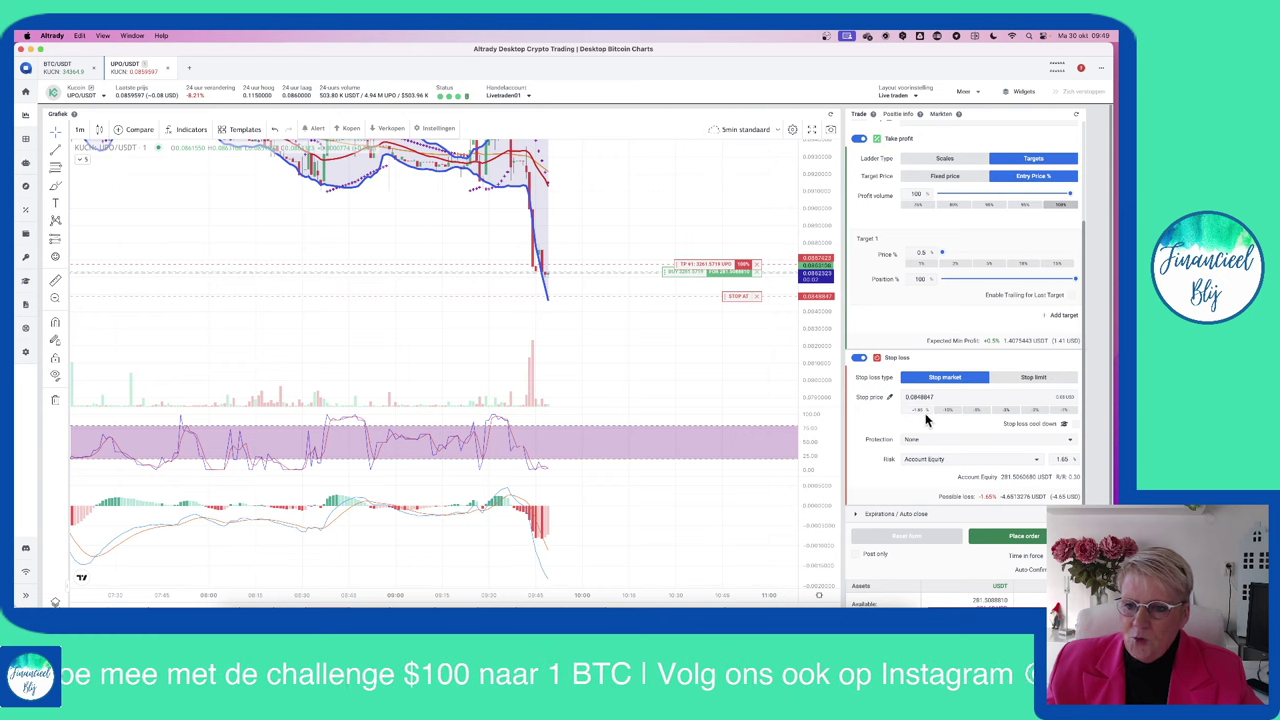
{"action": "left_click", "coordinate": [1036, 413]}
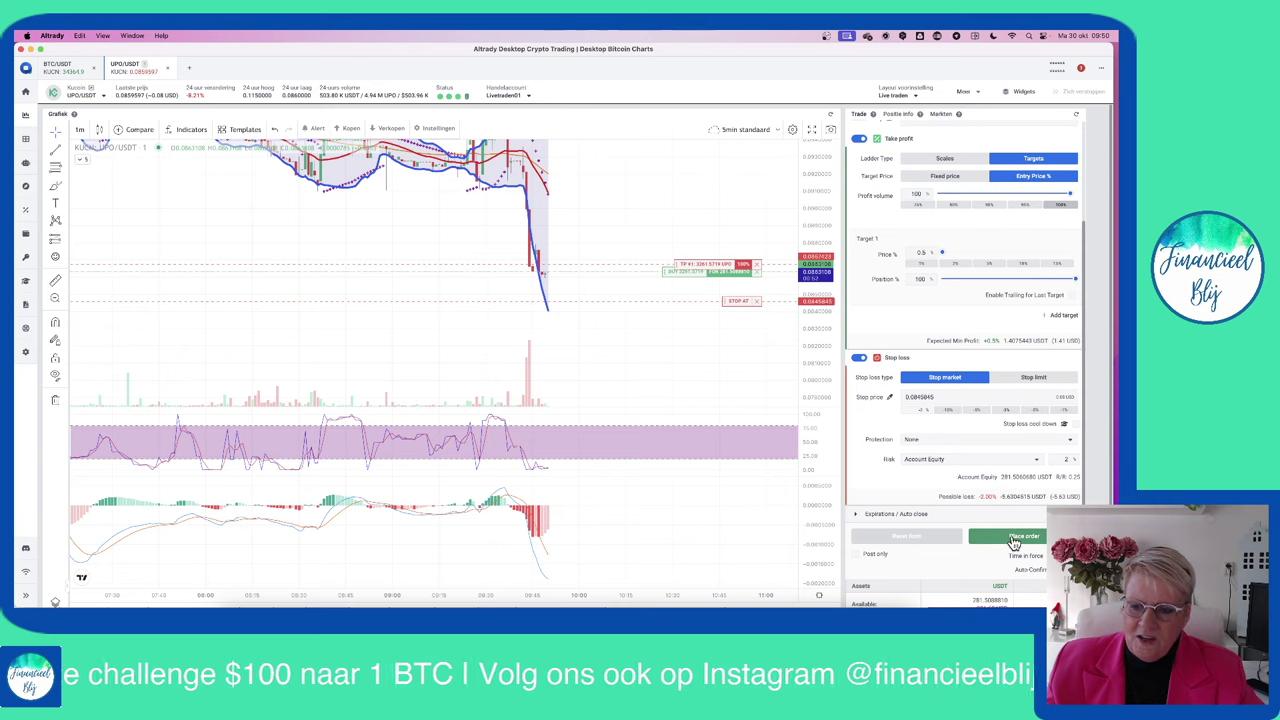
{"action": "scroll", "coordinate": [975, 468], "scroll_direction": "up", "scroll_amount": 3}
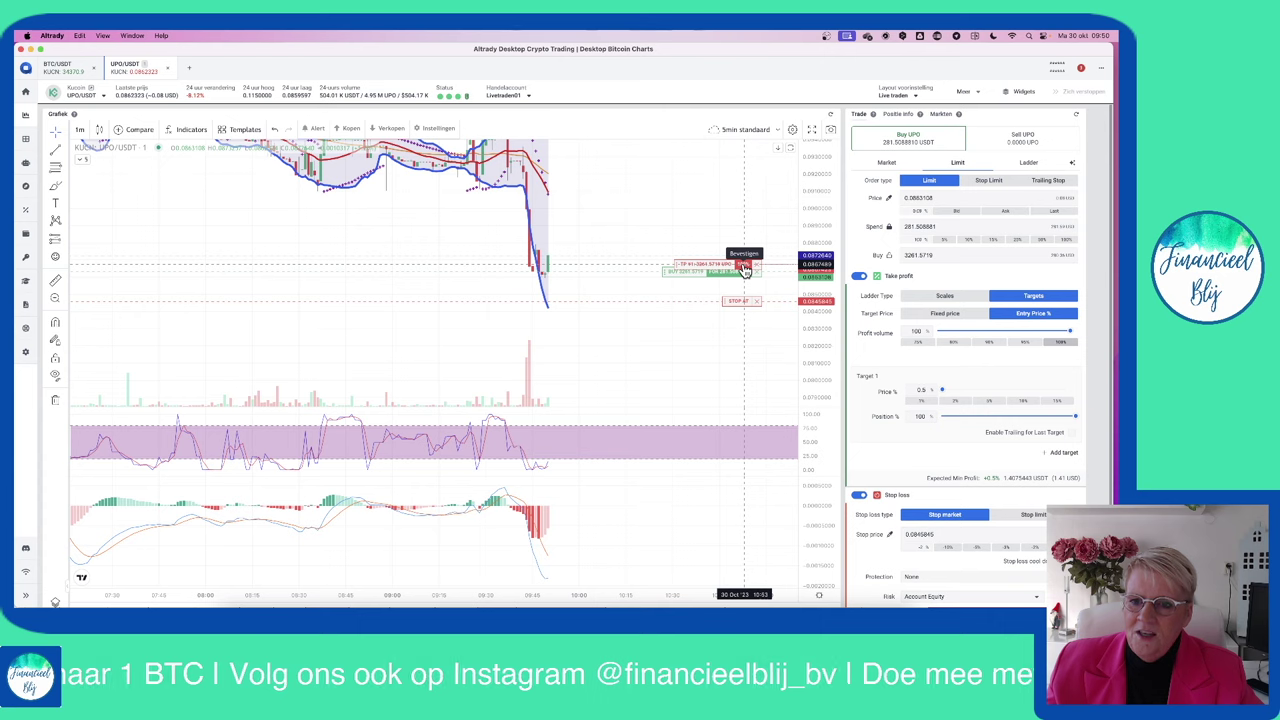
- Update the UPO limit price to the current ask of 0.087264 and place the order
{"action": "scroll", "coordinate": [1045, 558], "scroll_direction": "down", "scroll_amount": 4}
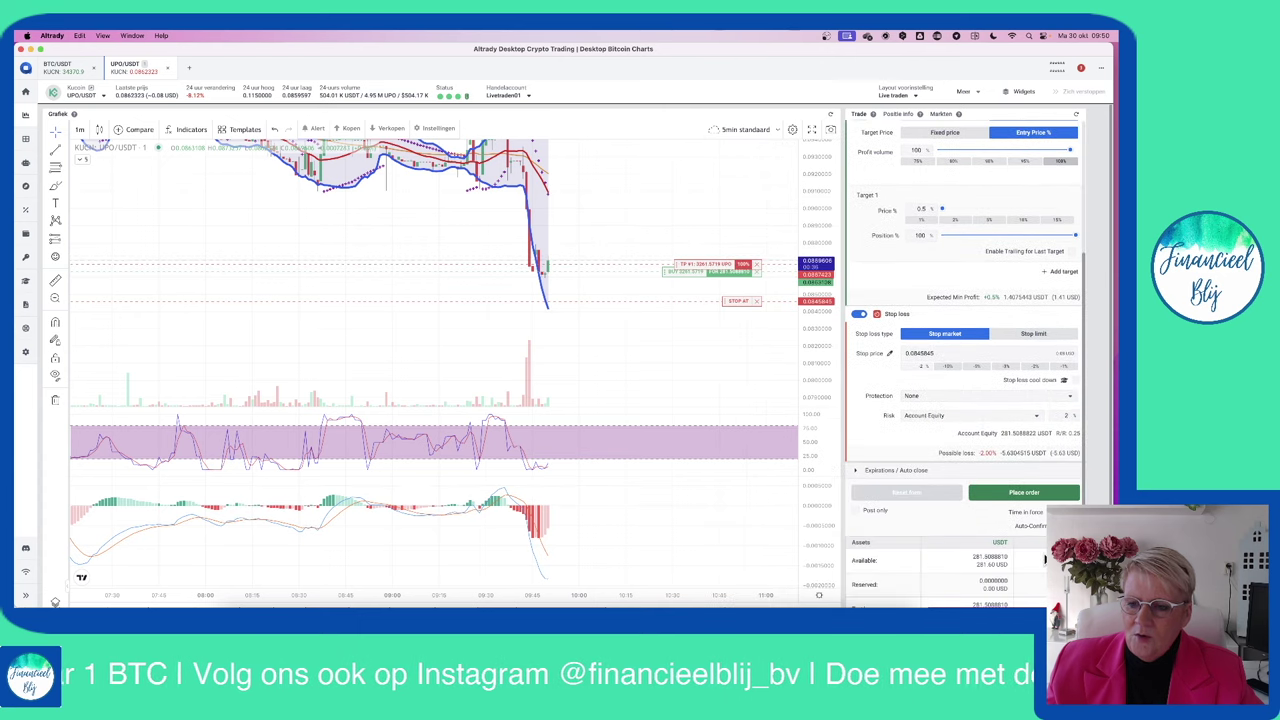
{"action": "scroll", "coordinate": [1025, 495], "scroll_direction": "up", "scroll_amount": 4}
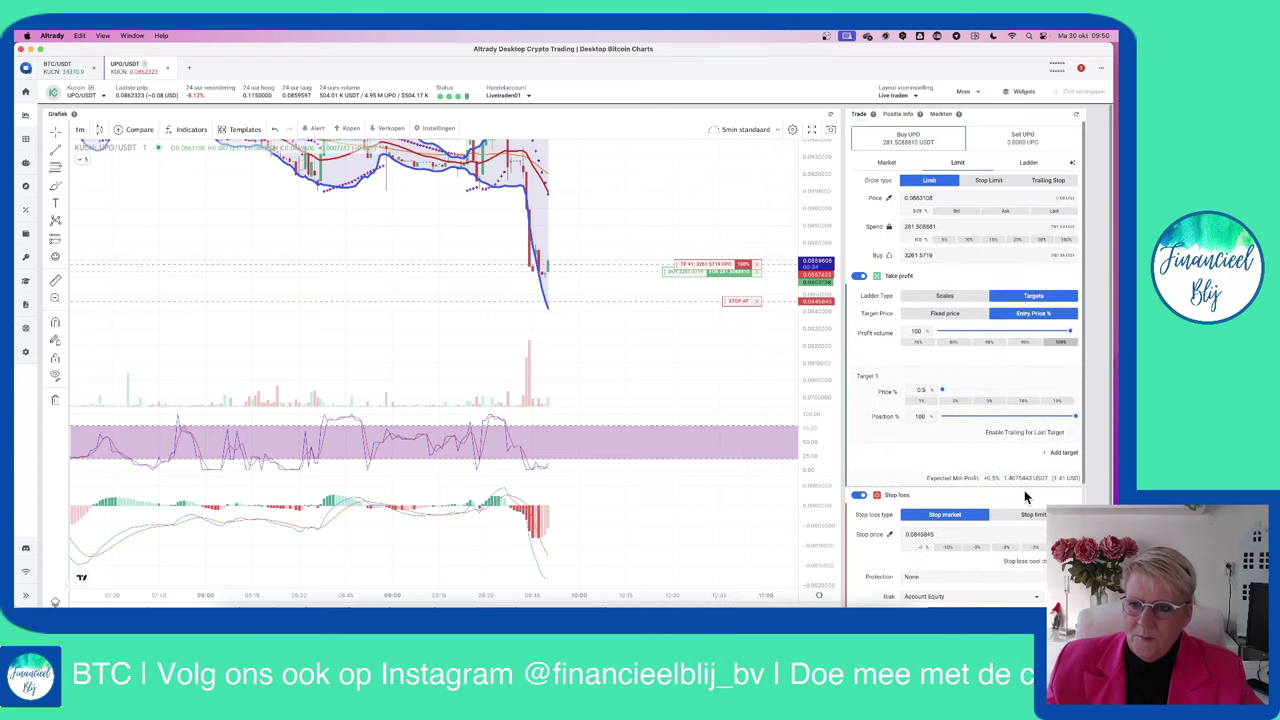
{"action": "left_click", "coordinate": [1008, 213]}
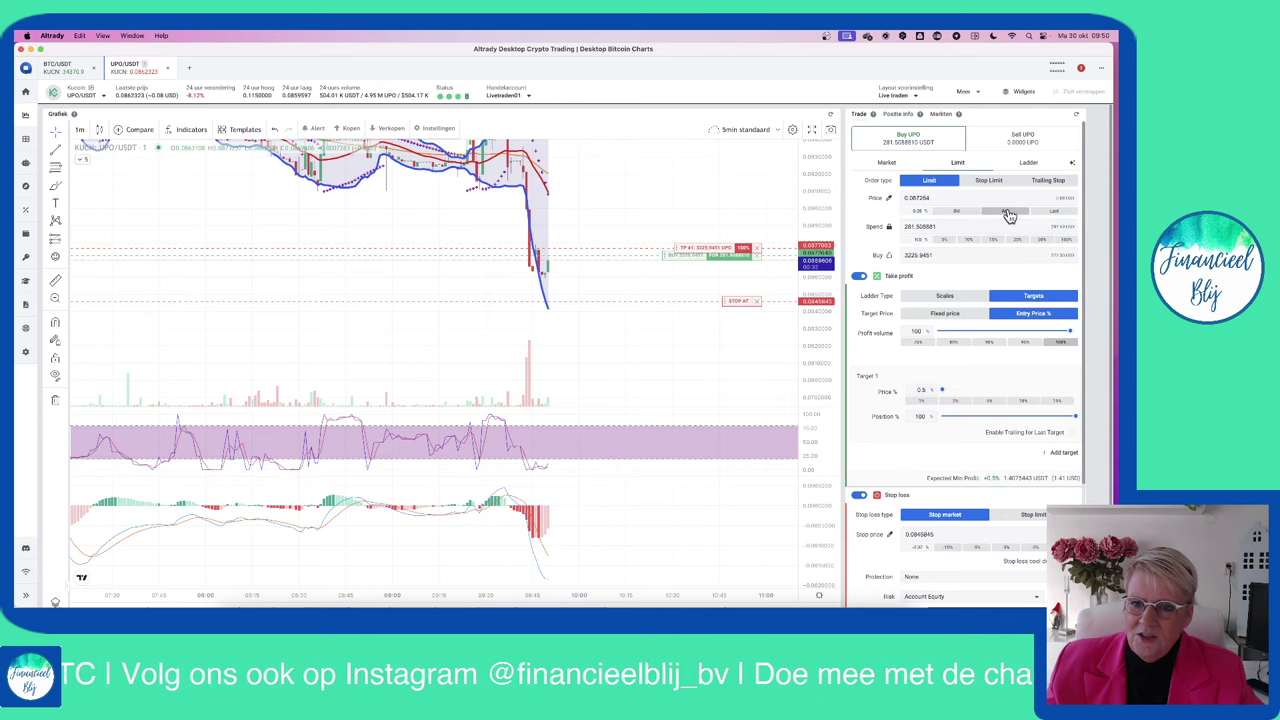
{"action": "left_click", "coordinate": [741, 251]}
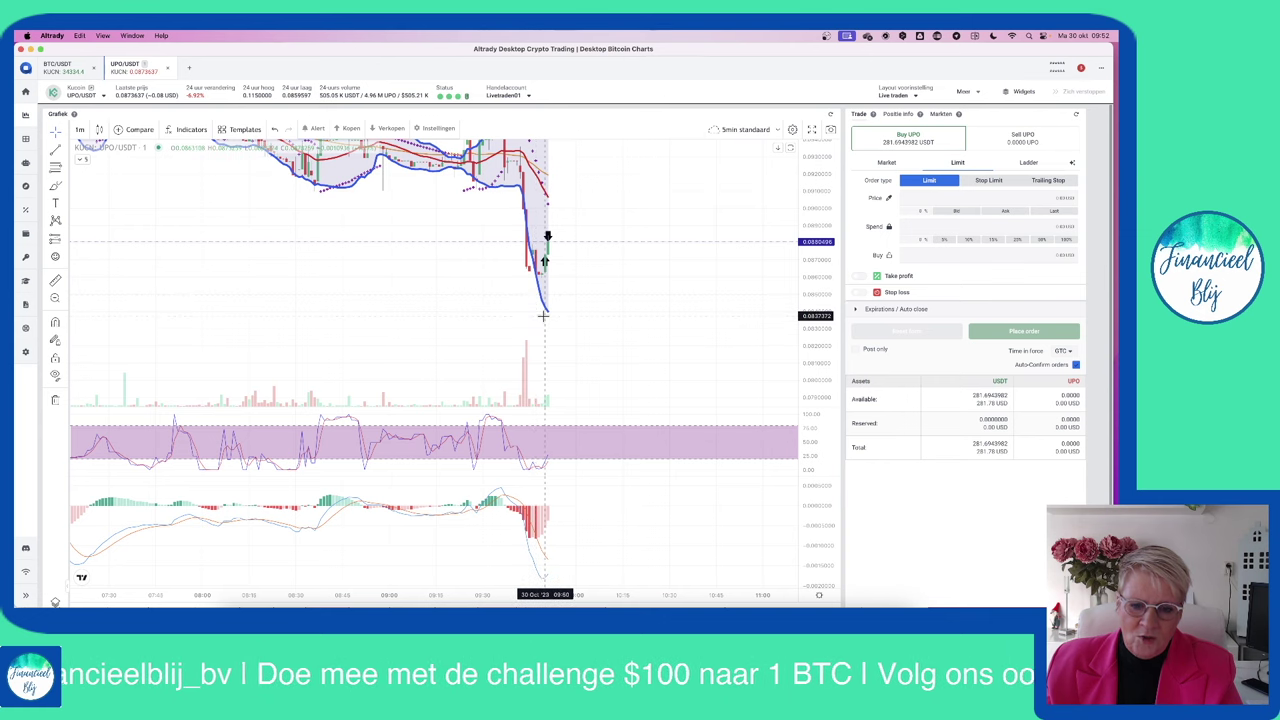
- Switch to the Excel logbook and enter start time 9:50 and end time 9:52 for trade 30
{"action": "key", "text": "super+Tab"}
{"action": "left_click", "coordinate": [374, 419]}
{"action": "type", "text": "9"}
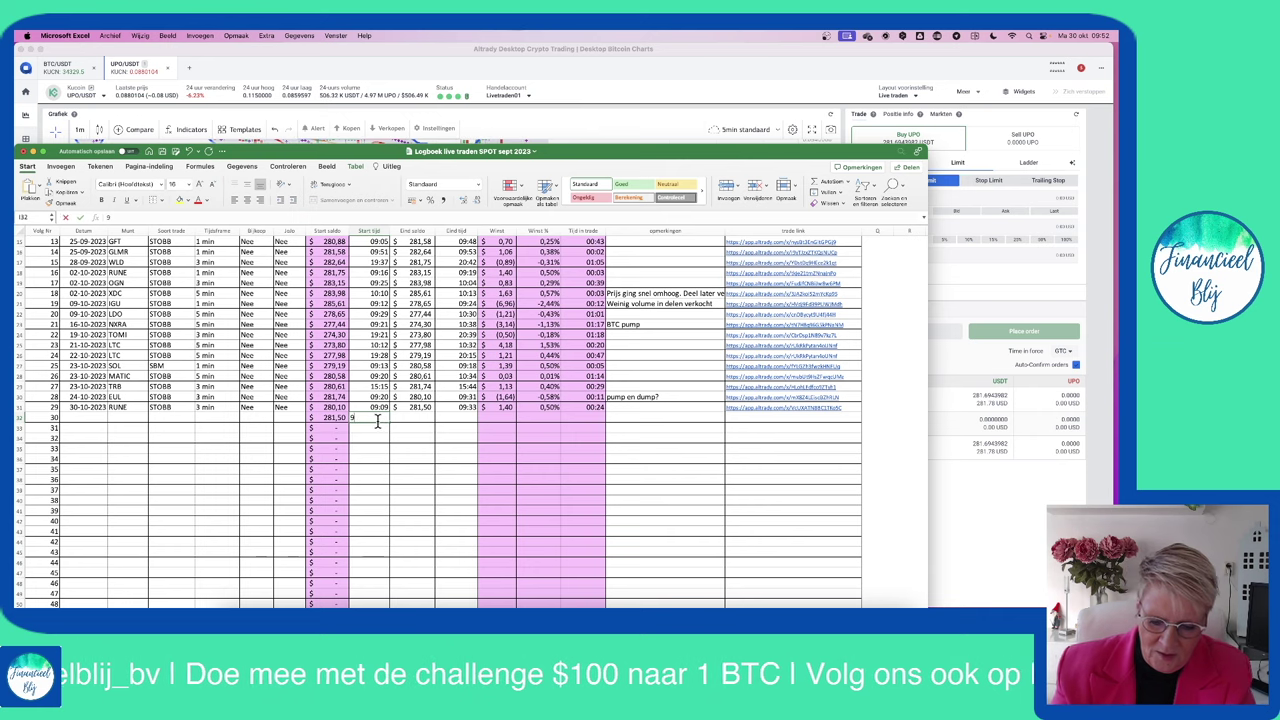
{"action": "type", "text": ":50"}
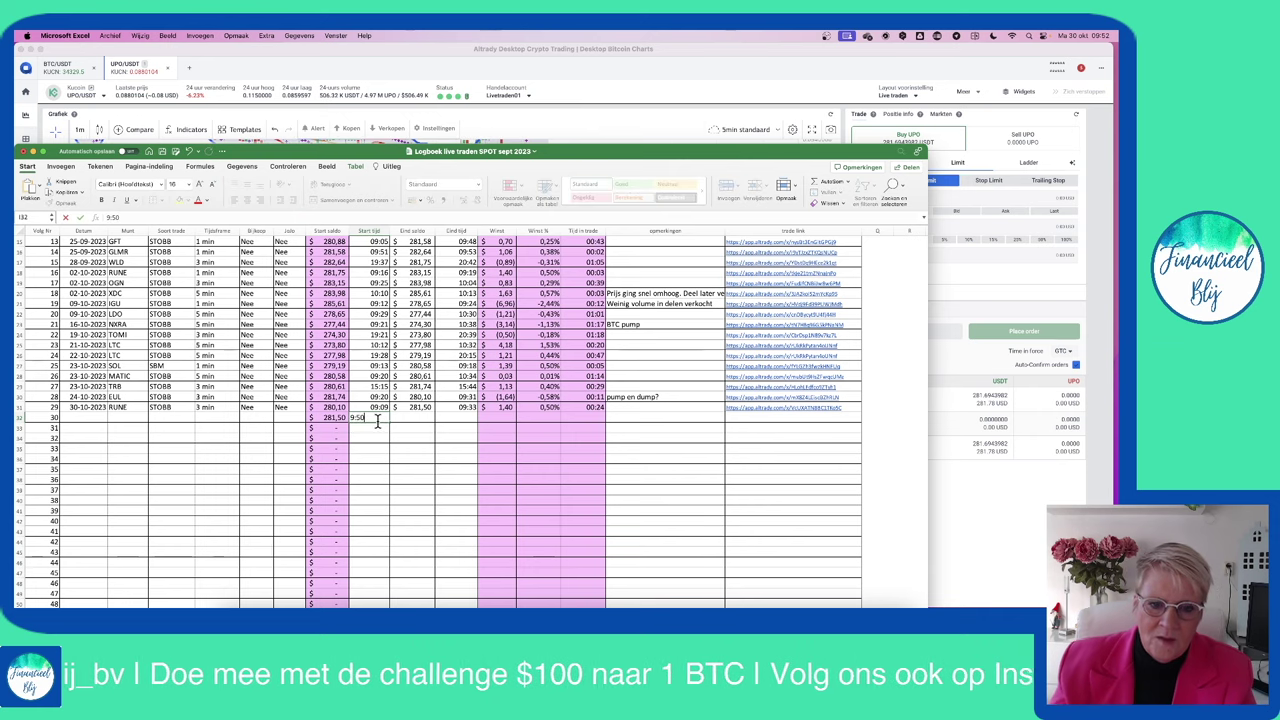
{"action": "left_click", "coordinate": [456, 418]}
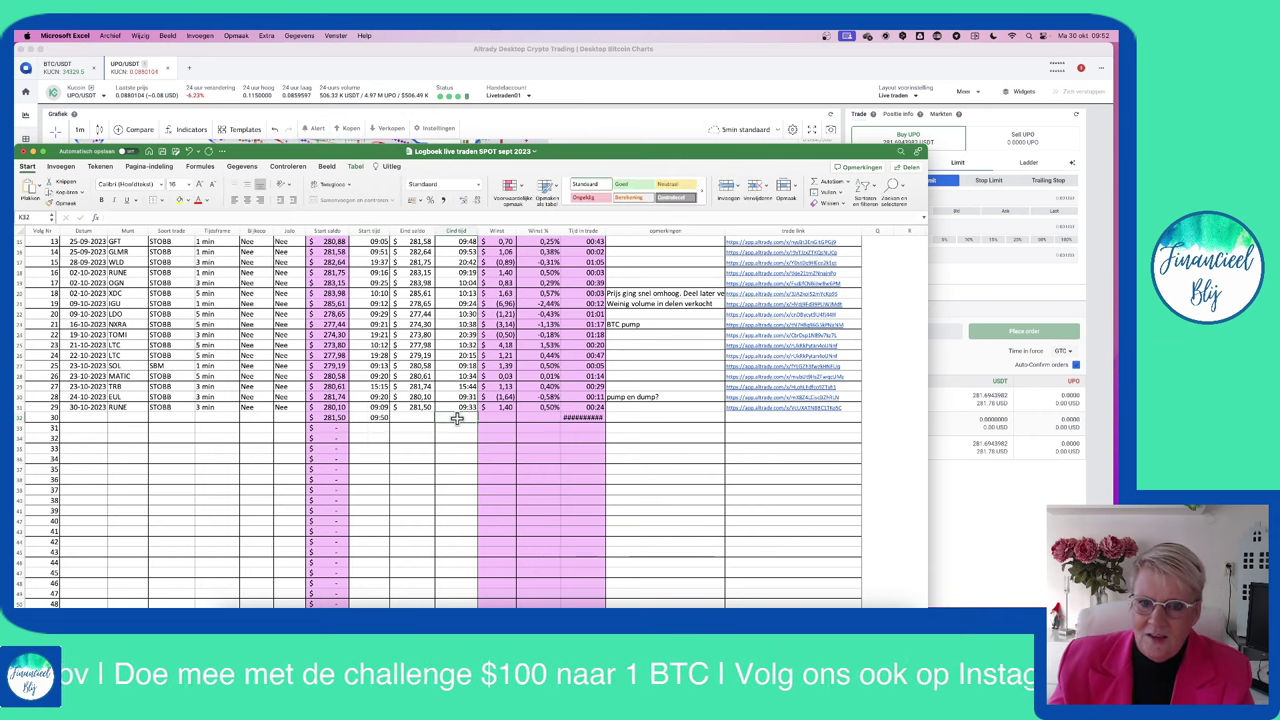
{"action": "type", "text": "9:52"}
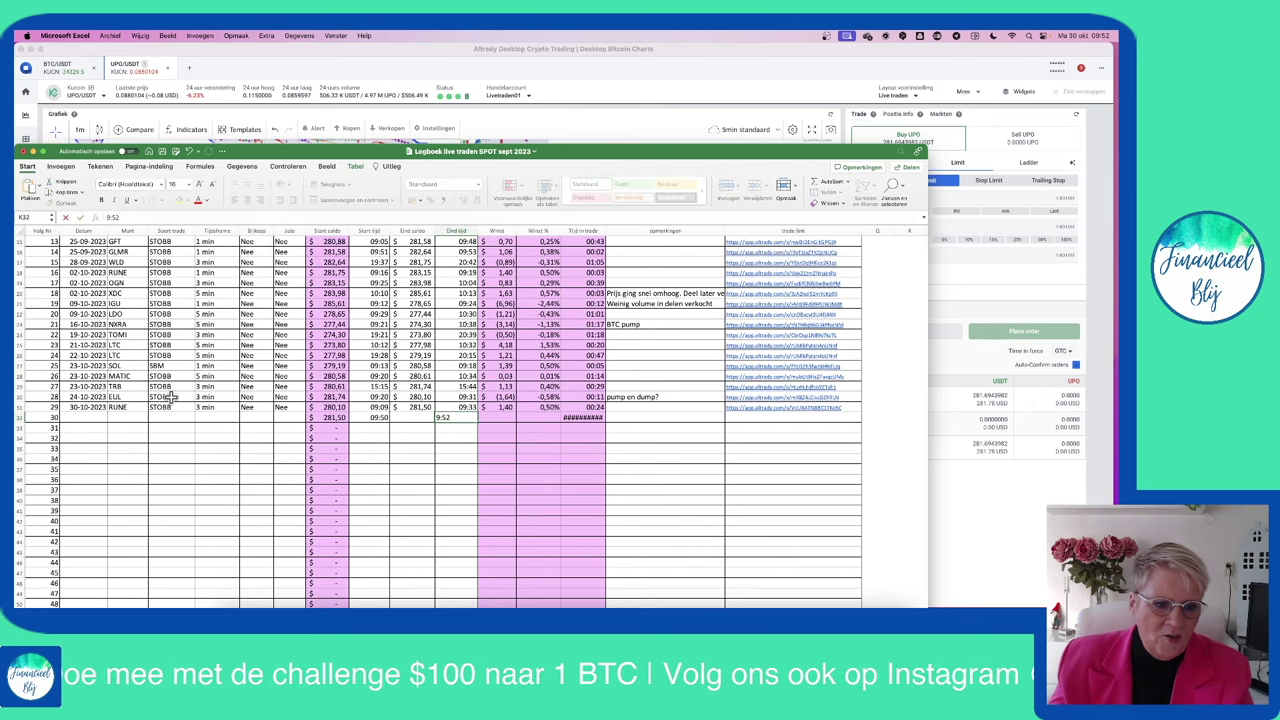
- Enter date 30-10-2023, coin UPO and trade type STOBB for trade 30 in the logbook
{"action": "left_click", "coordinate": [86, 418]}
{"action": "type", "text": "30-10-2023"}
{"action": "left_click", "coordinate": [127, 418]}
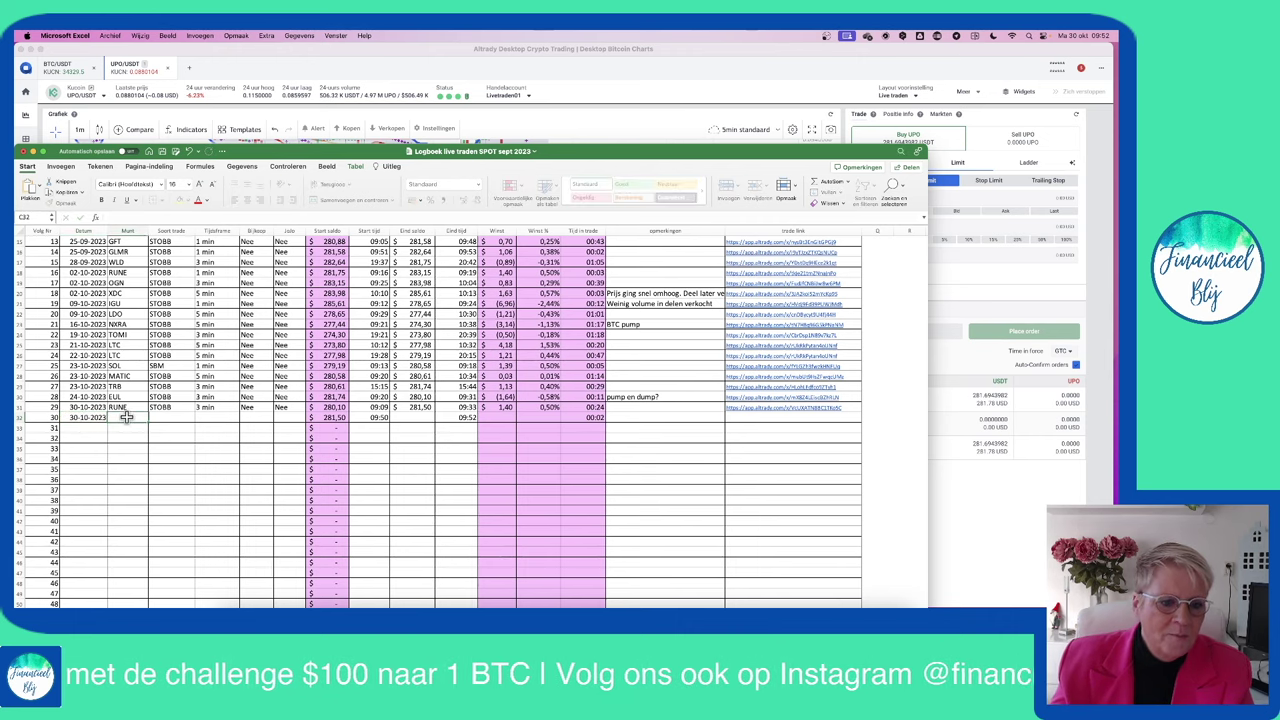
{"action": "type", "text": "UNFI"}
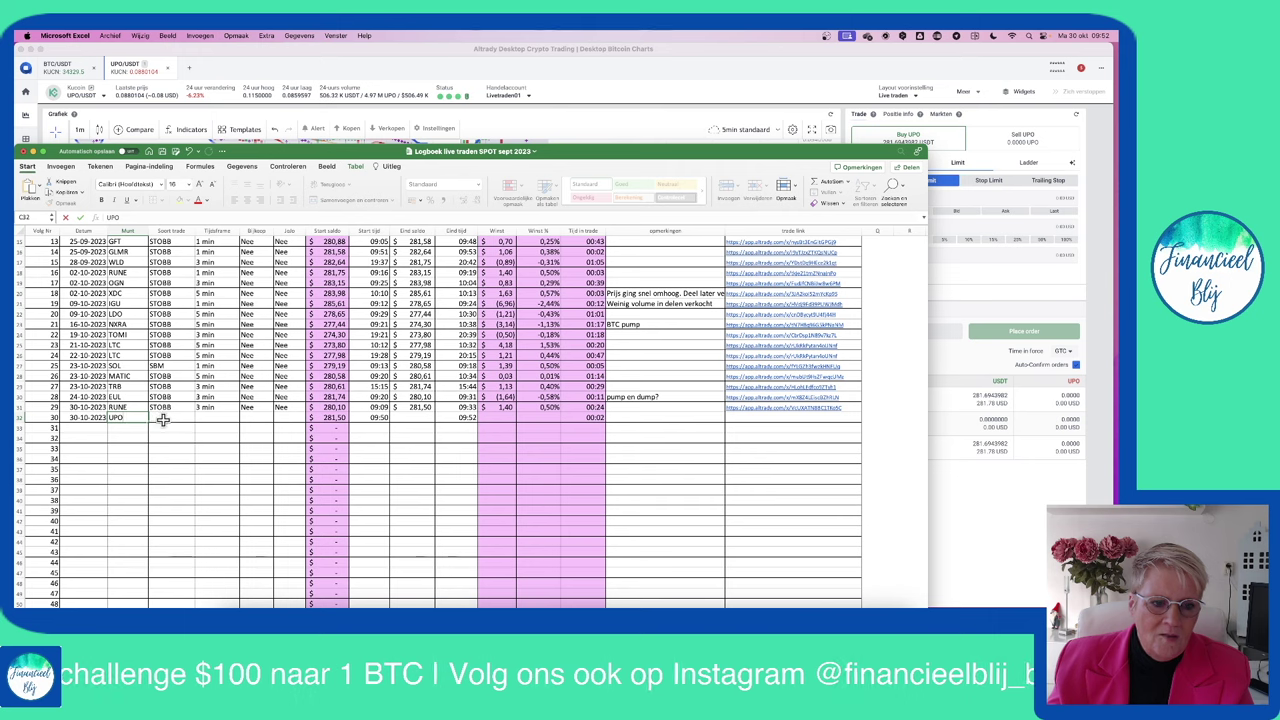
{"action": "left_click", "coordinate": [162, 419]}
{"action": "type", "text": "STOBB"}
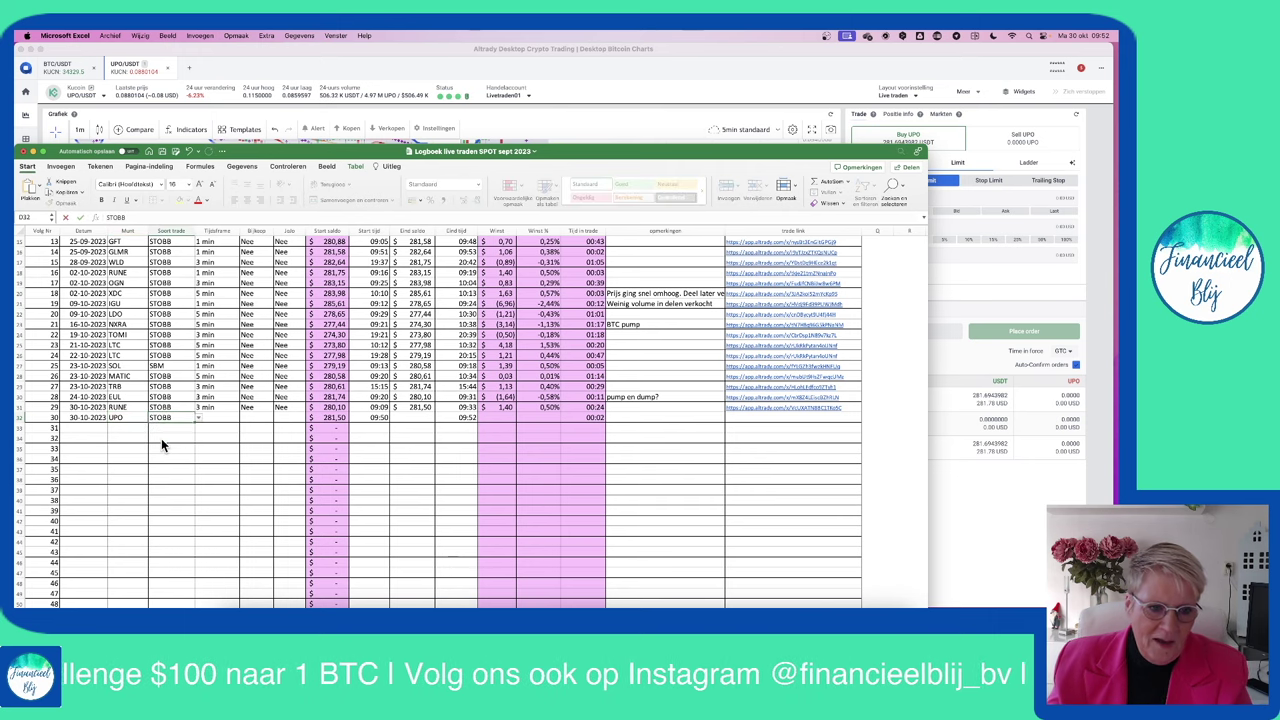
{"action": "left_click", "coordinate": [161, 438]}
- Set trade 30's timeframe to 1 min and enter Nee in the two columns following it
{"action": "left_click", "coordinate": [222, 420]}
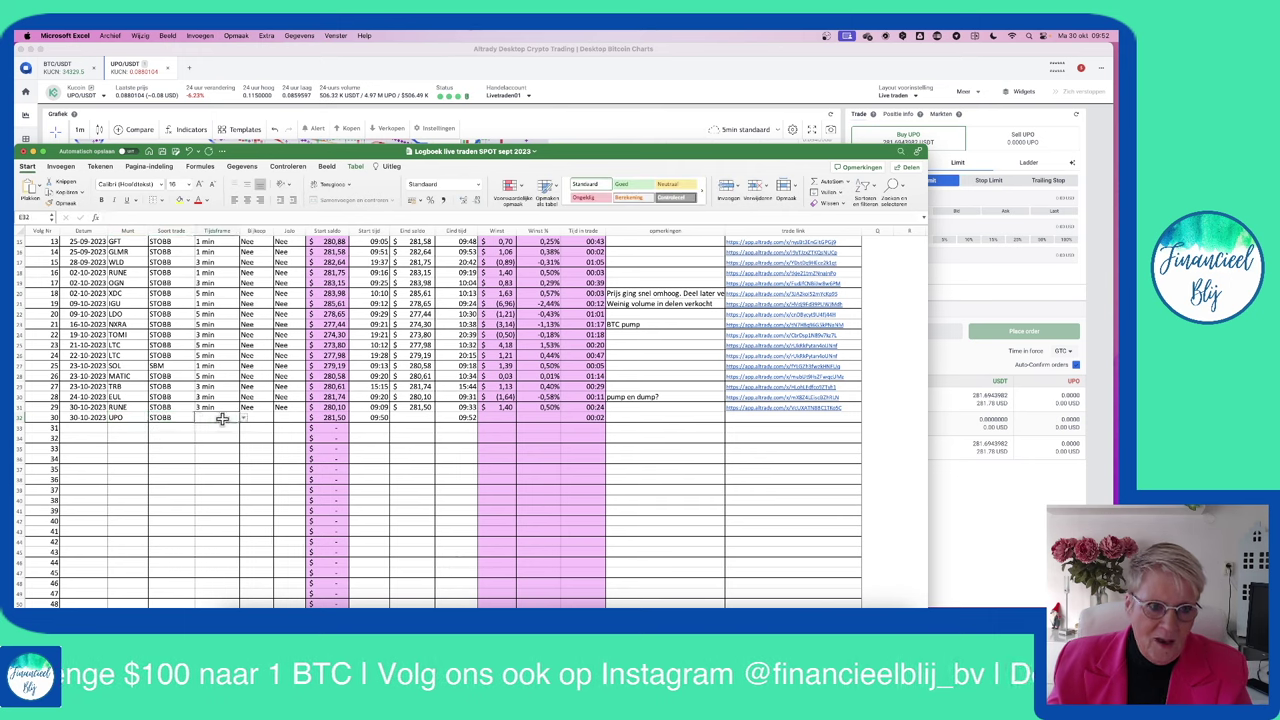
{"action": "type", "text": "1"}
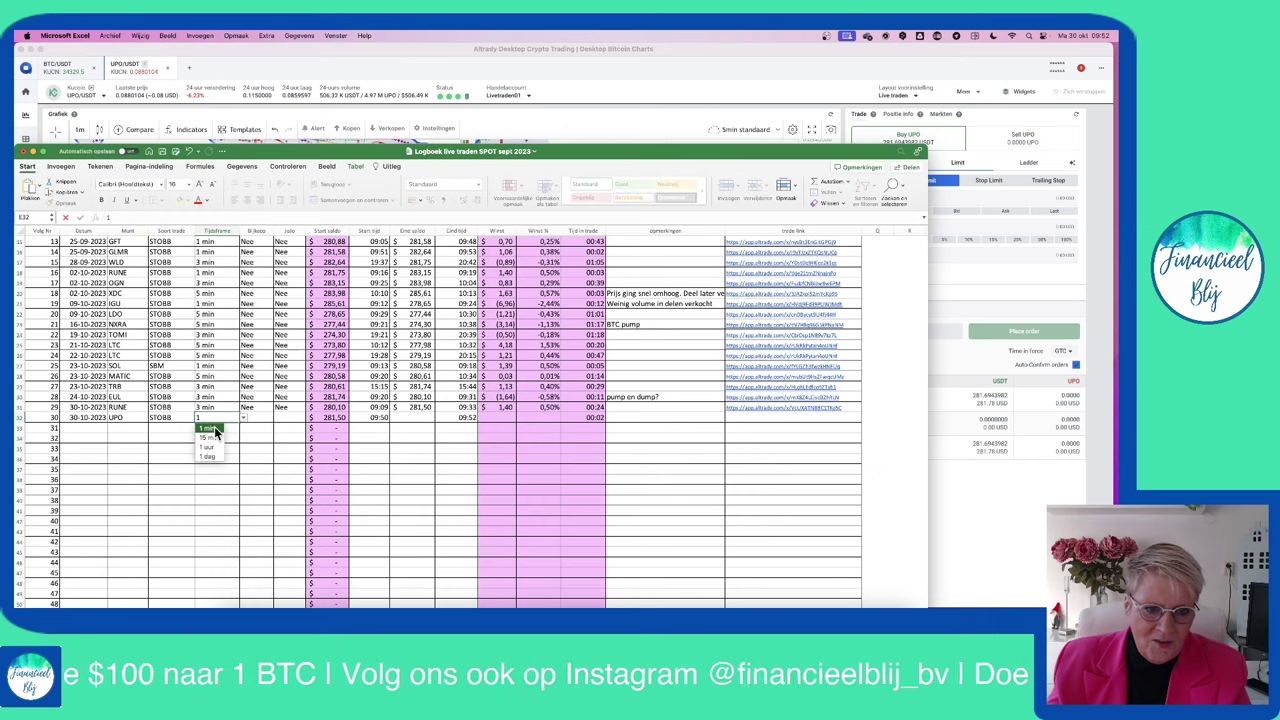
{"action": "left_click", "coordinate": [214, 428]}
{"action": "left_click", "coordinate": [256, 421]}
{"action": "type", "text": "Nee"}
{"action": "key", "text": "Tab"}
{"action": "type", "text": "Nee"}
- Enter 281,78 as the end balance of trade 30
{"action": "key", "text": "Tab"}
{"action": "key", "text": "Tab"}
{"action": "key", "text": "Tab"}
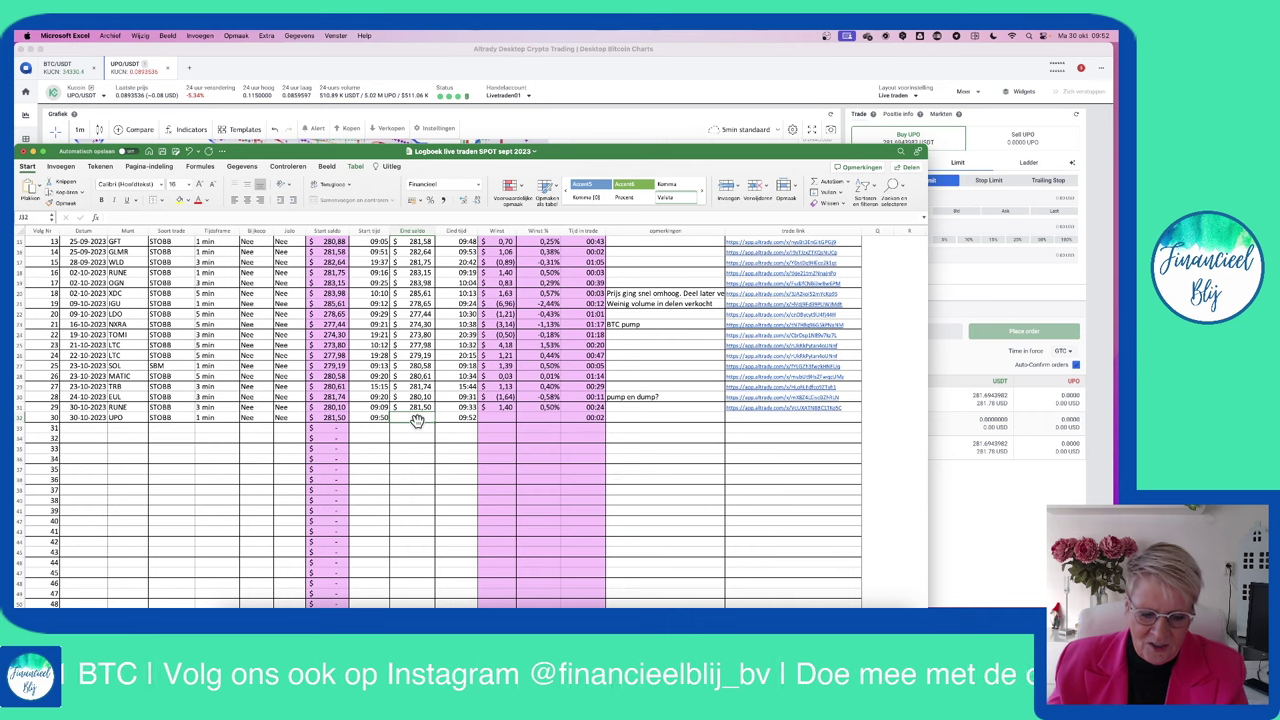
{"action": "type", "text": "281,78"}
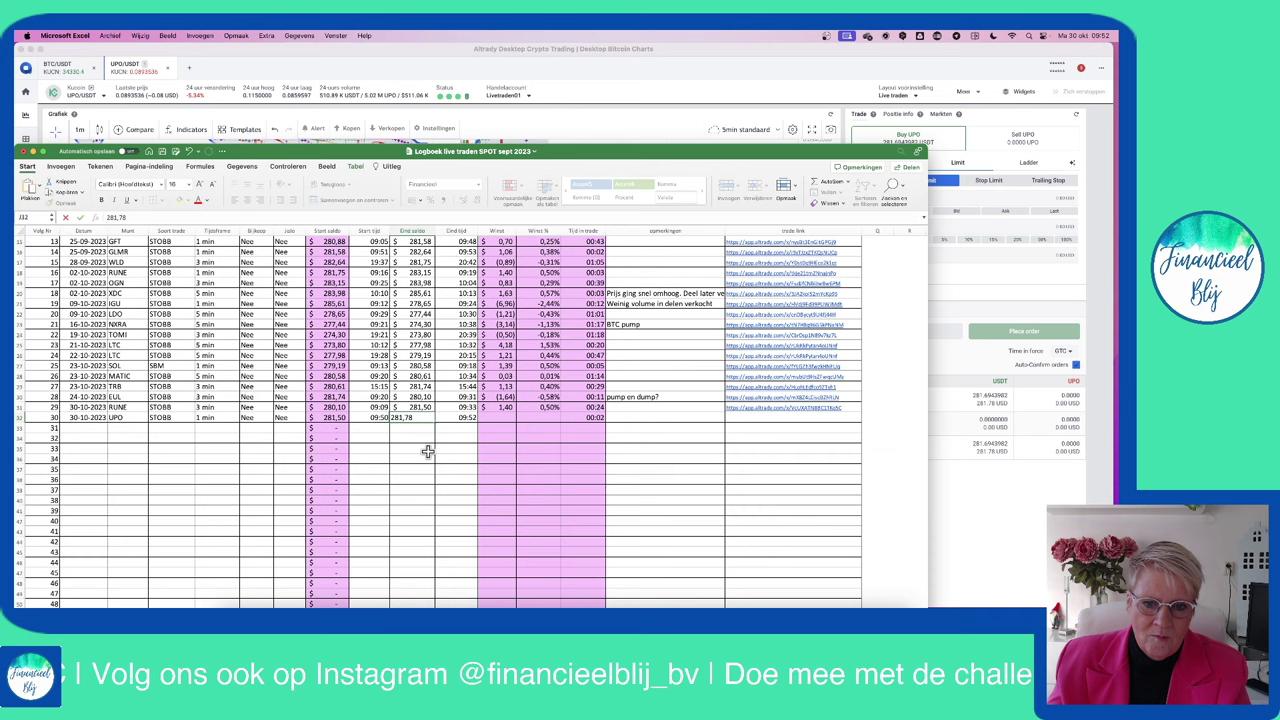
{"action": "key", "text": "Return"}
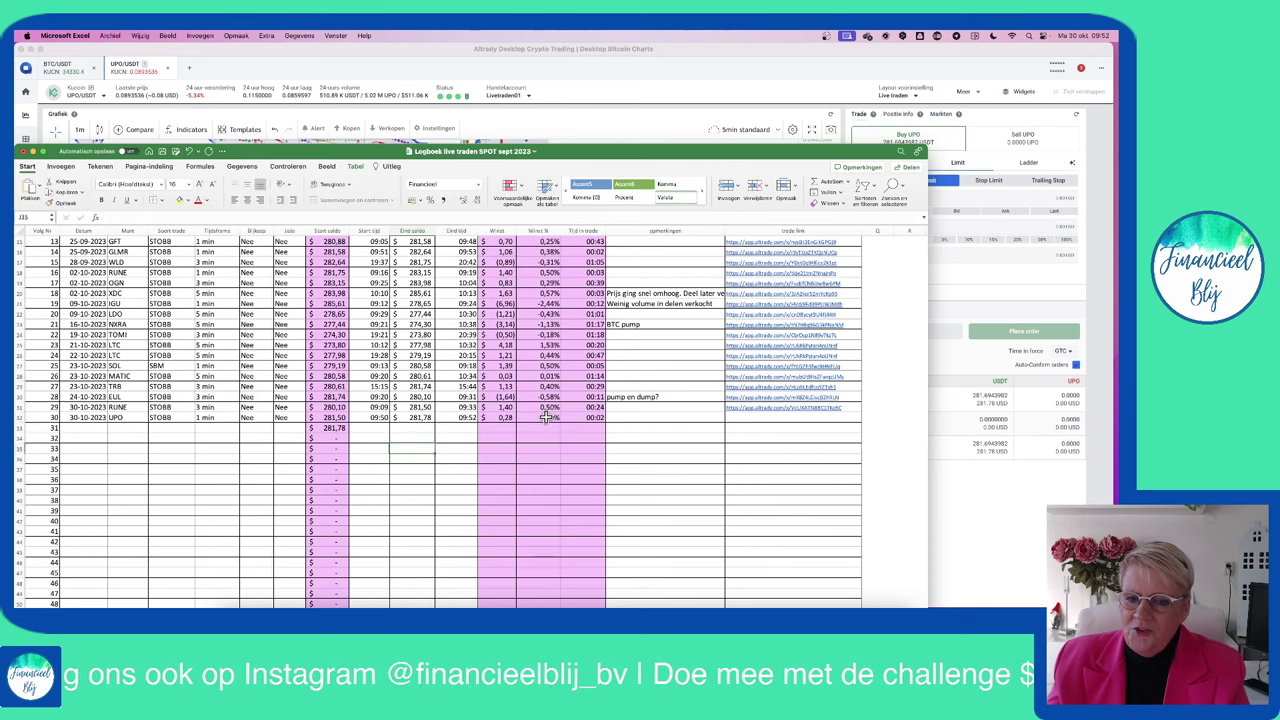
- Switch to Altrady and copy the link to the UPO/USDT chart image
{"action": "left_click", "coordinate": [733, 93]}
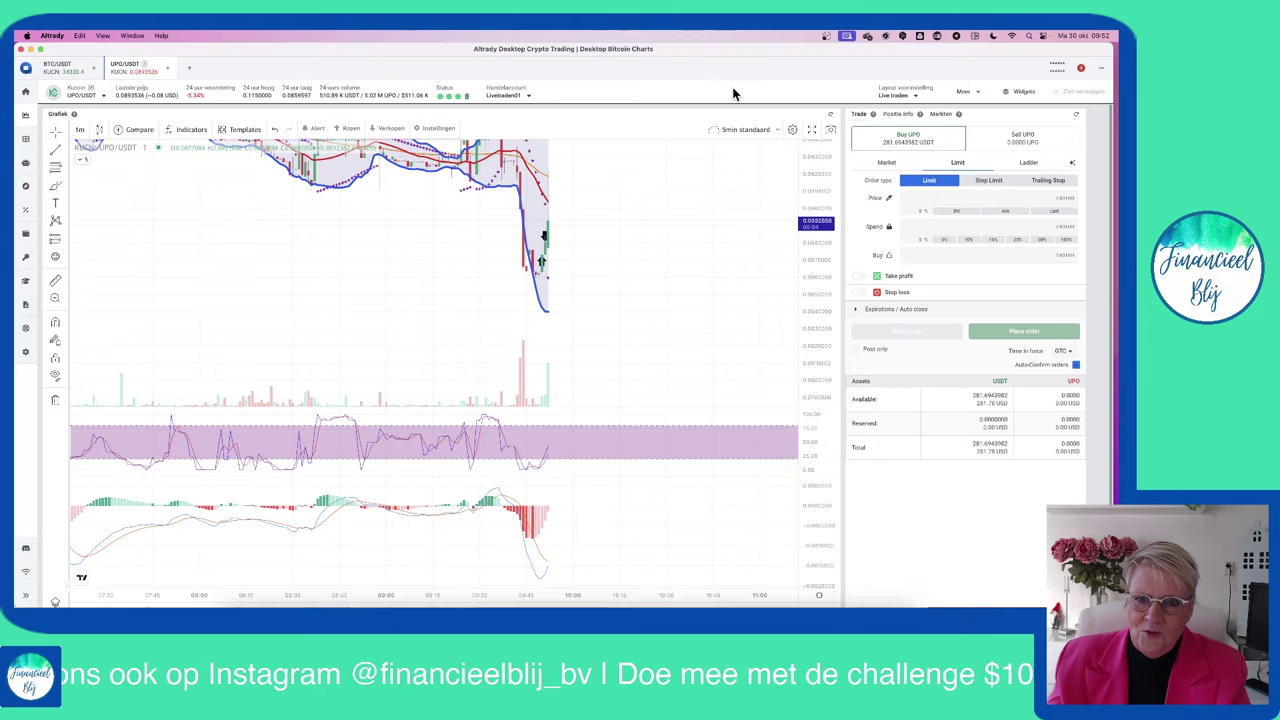
{"action": "left_click", "coordinate": [831, 131]}
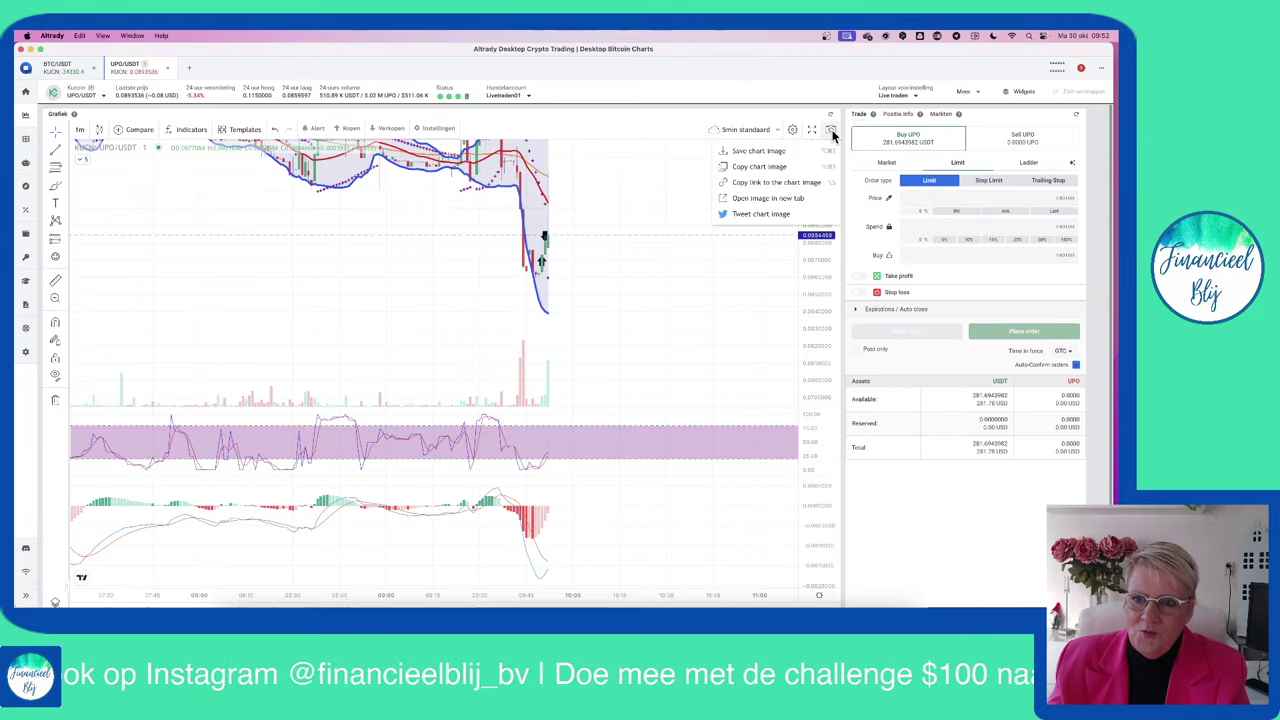
{"action": "left_click", "coordinate": [763, 184]}
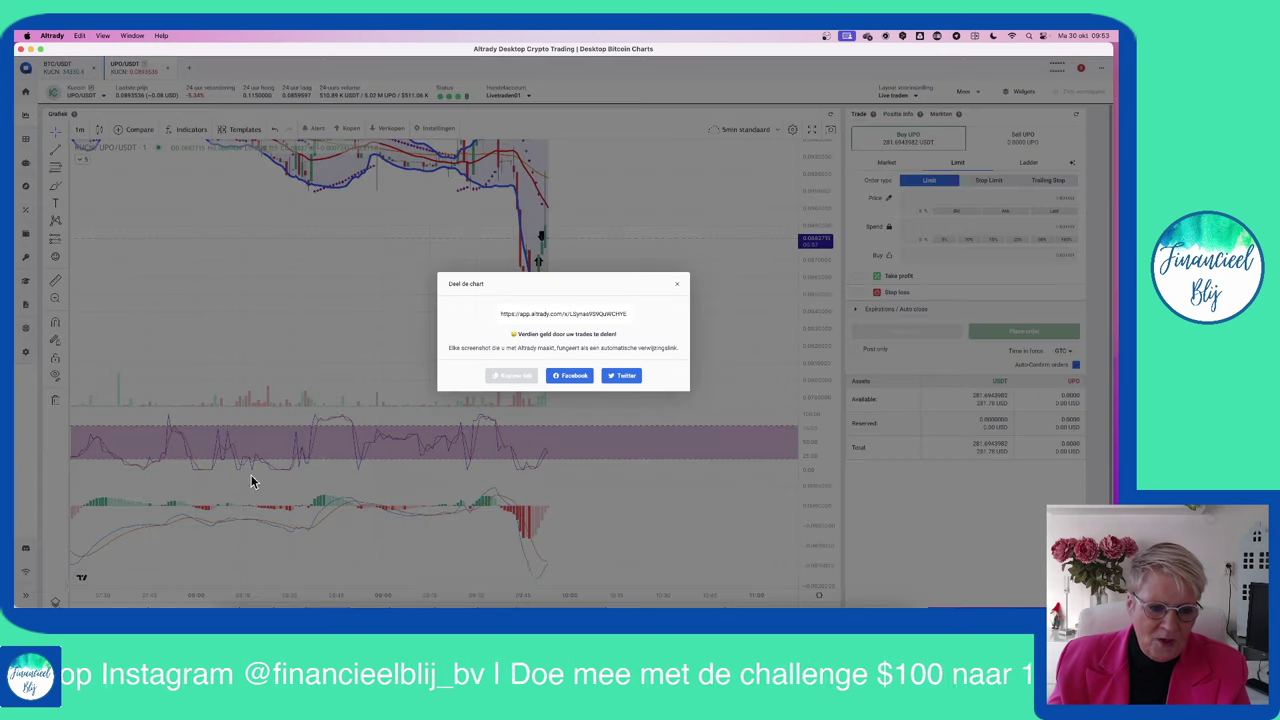
{"action": "left_click", "coordinate": [679, 288]}
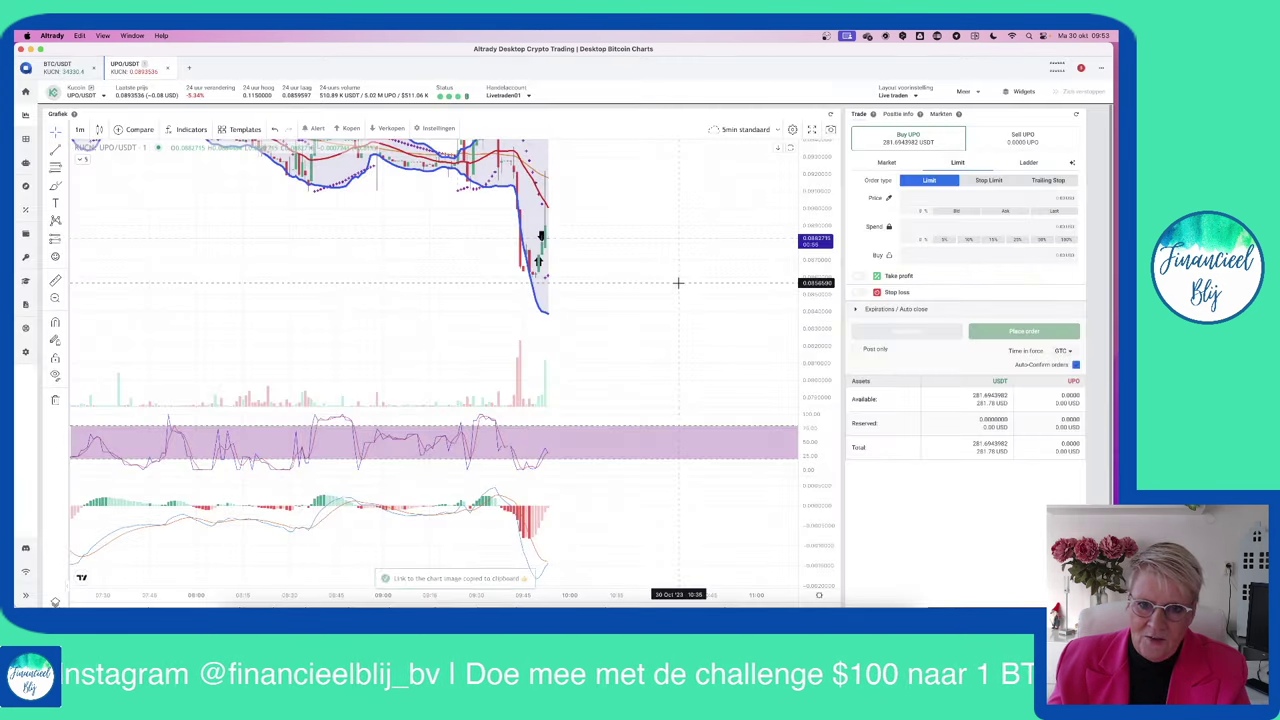
- Switch to the Excel logbook and paste the chart link as a hyperlink in the trade link column of trade 30
{"action": "left_click", "coordinate": [116, 606]}
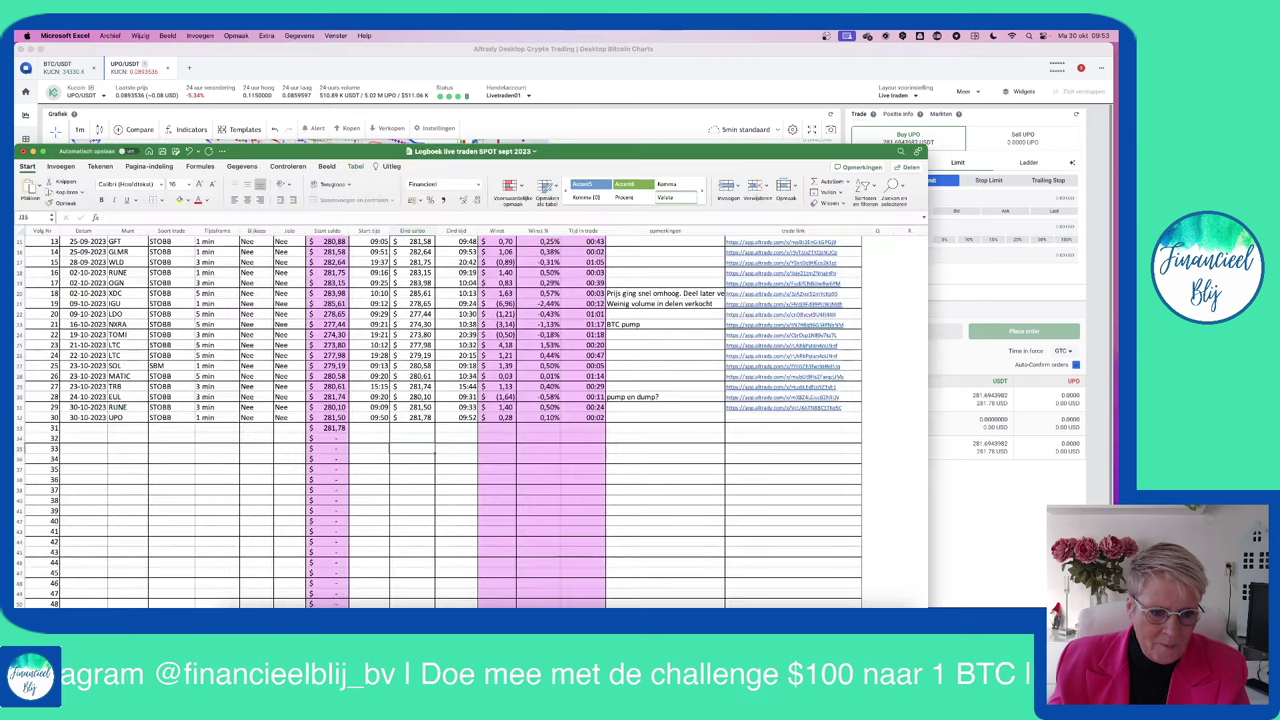
{"action": "right_click", "coordinate": [732, 418]}
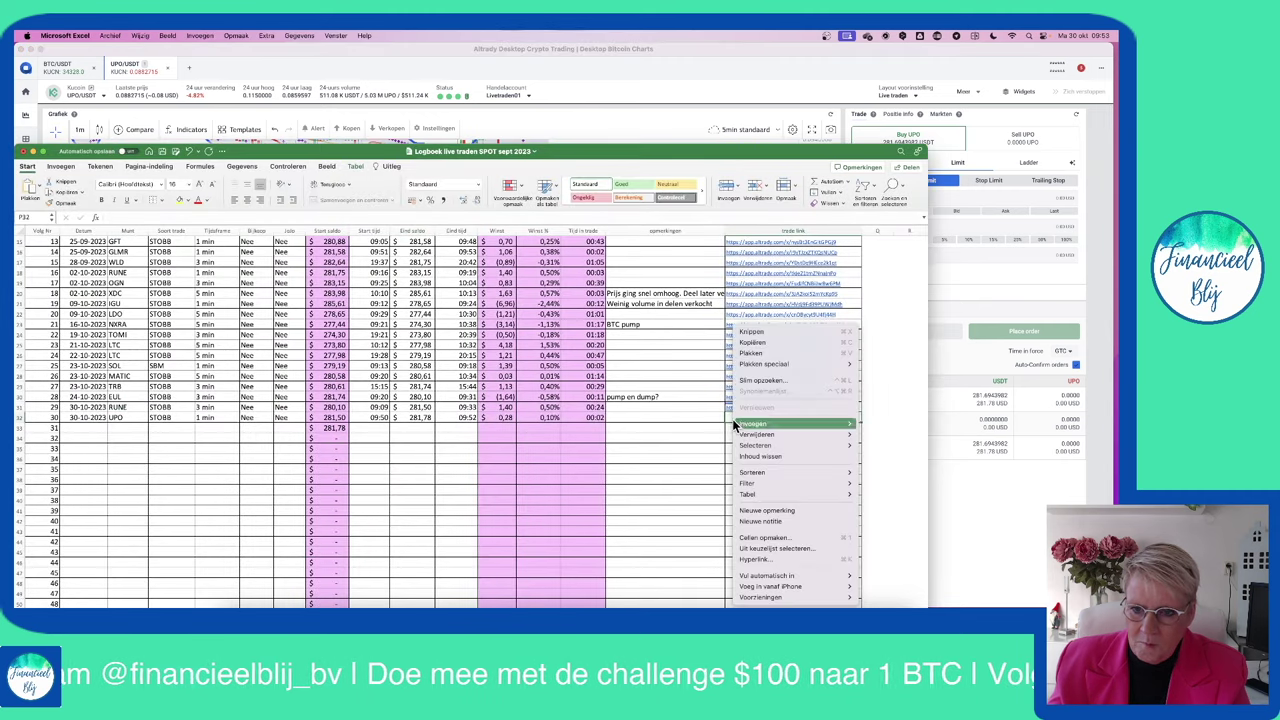
{"action": "left_click", "coordinate": [752, 353]}
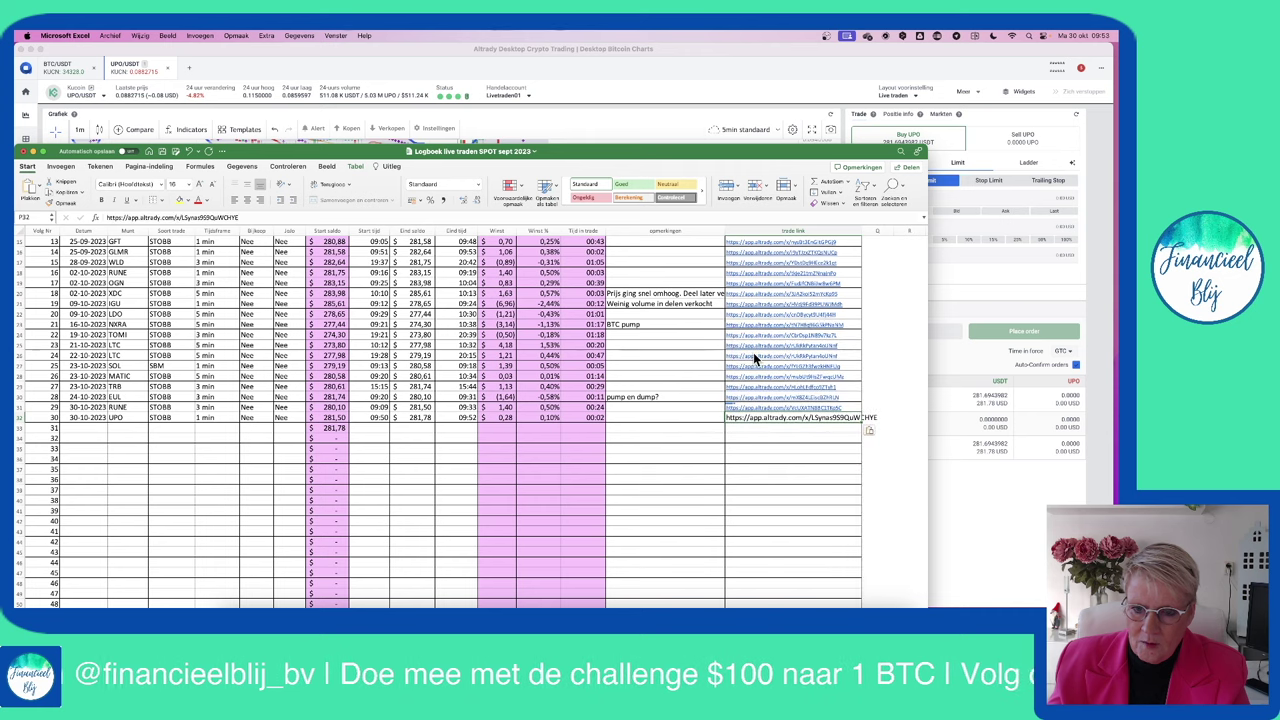
{"action": "double_click", "coordinate": [776, 420]}
{"action": "double_click", "coordinate": [786, 446]}
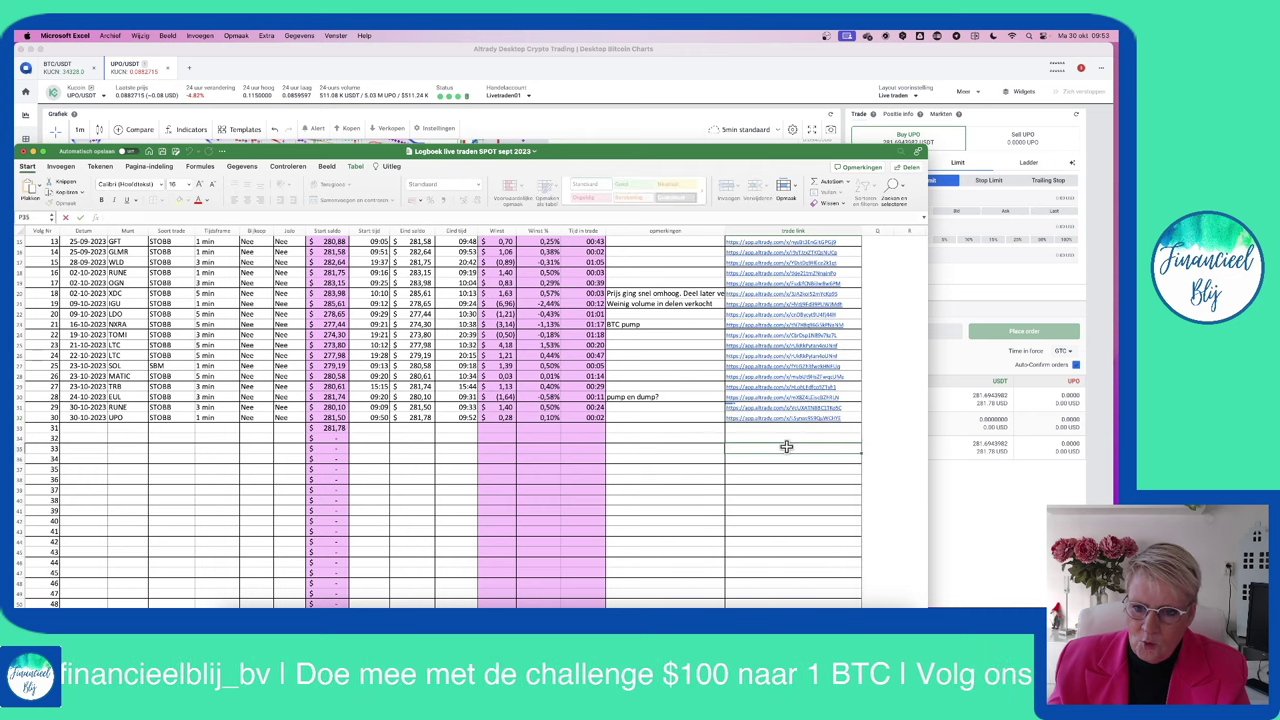
{"action": "key", "text": "Escape"}
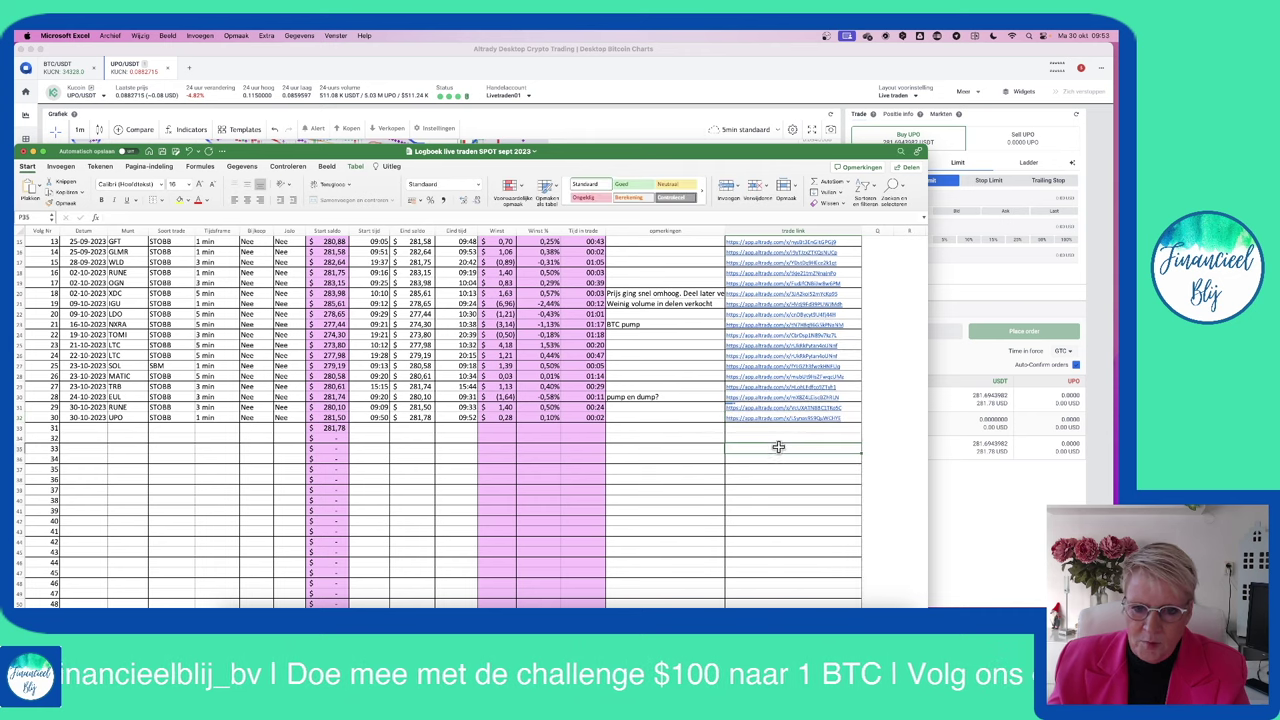
- Switch to Altrady and review the position info of the closed UPO trade before returning to the order form
{"action": "left_click", "coordinate": [618, 88]}
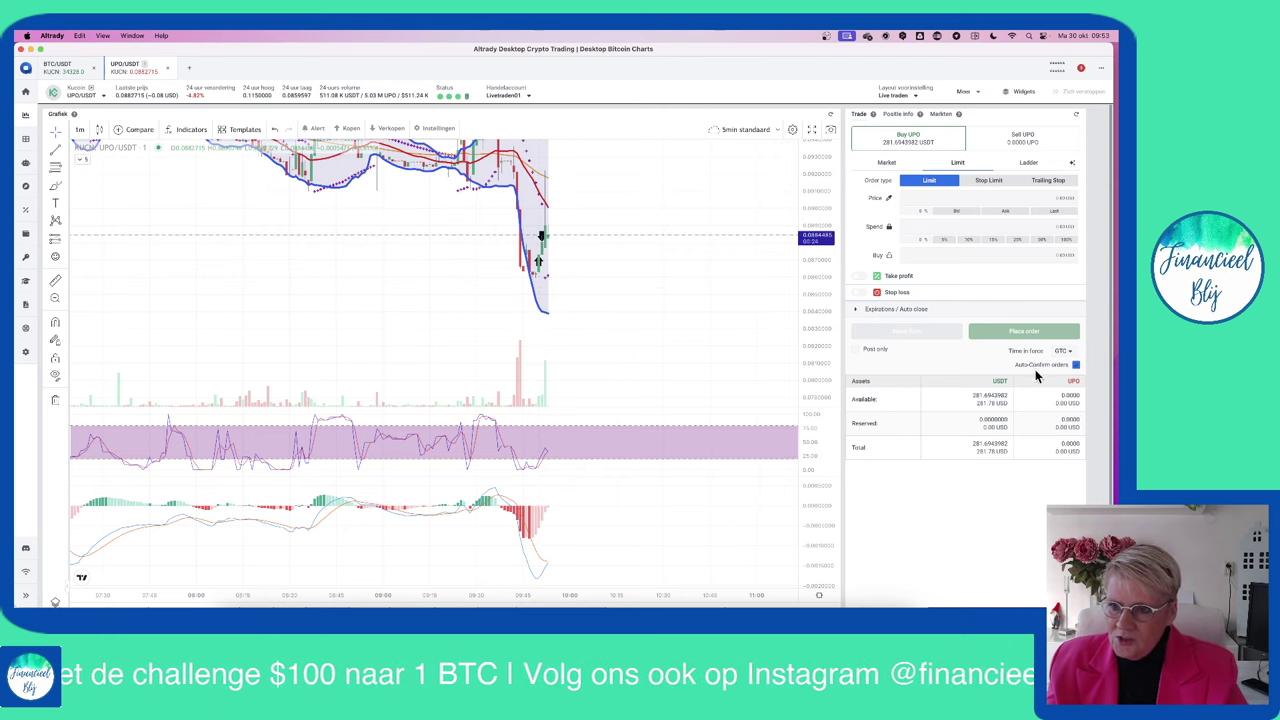
{"action": "left_click", "coordinate": [903, 114]}
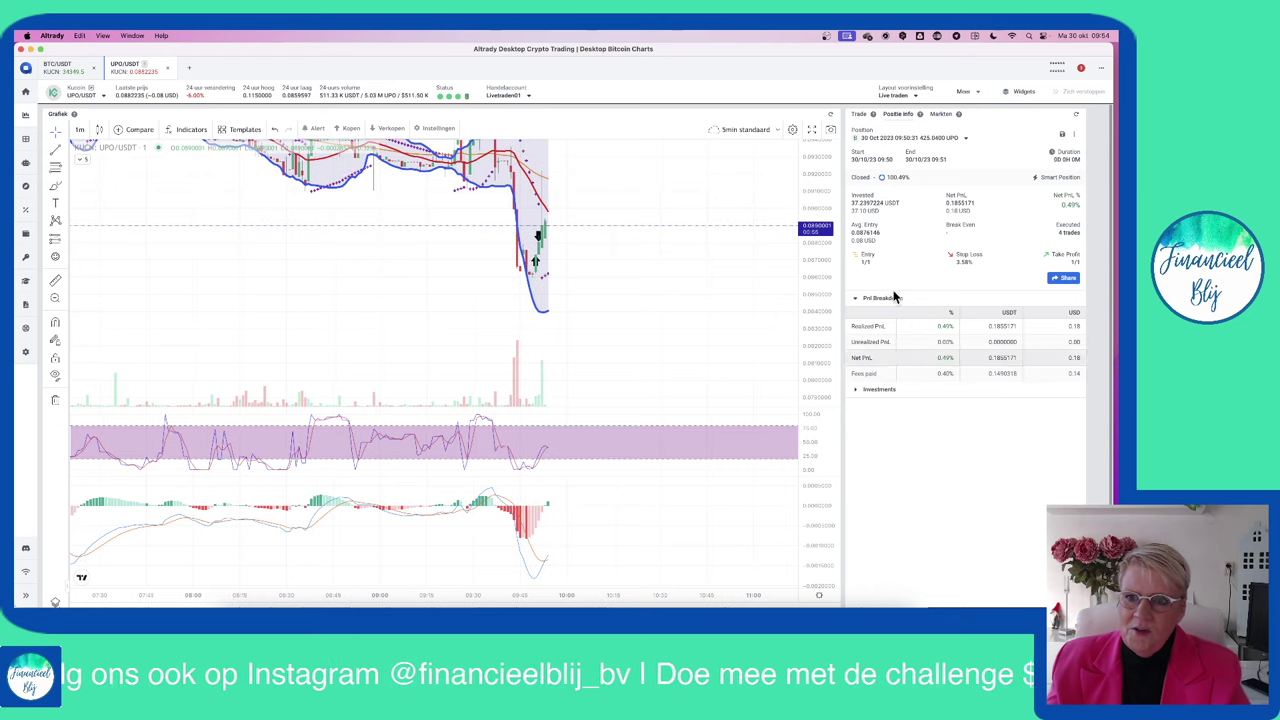
{"action": "left_click", "coordinate": [858, 114]}
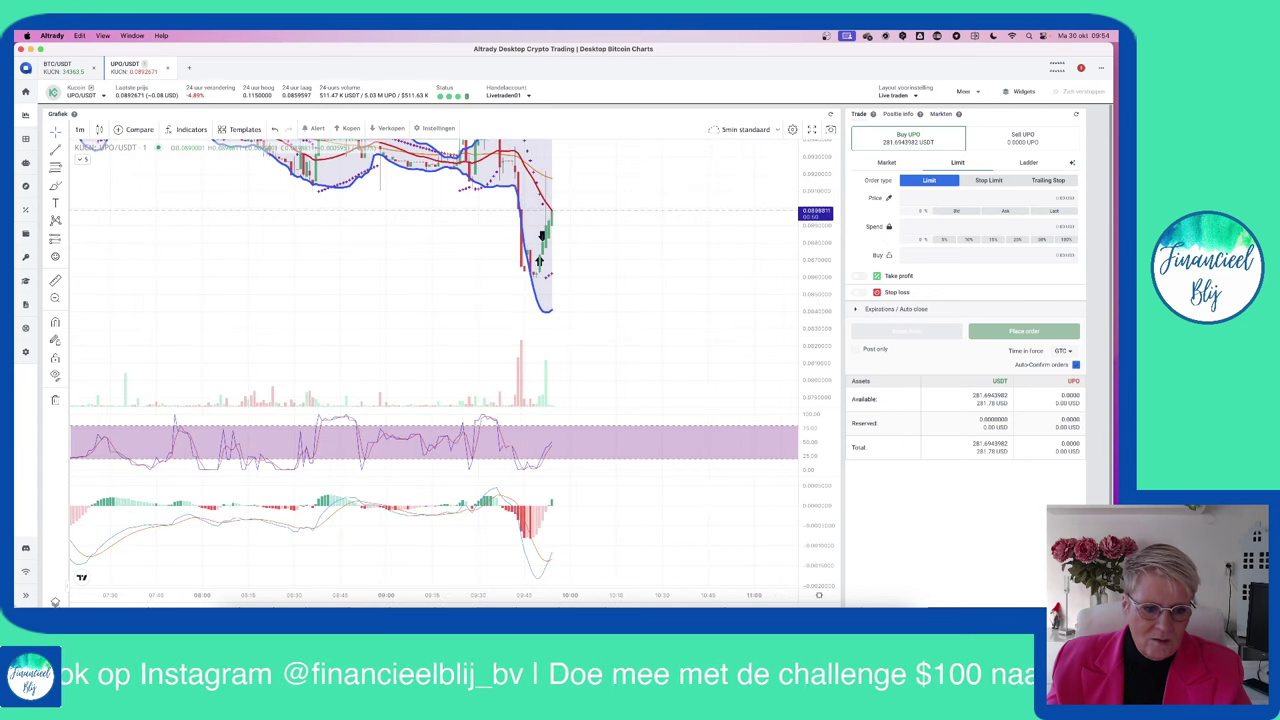
- Glance at the Excel logbook, return to Altrady and view more of the UPO chart's price range and earlier history
{"action": "key", "text": "super+Tab"}
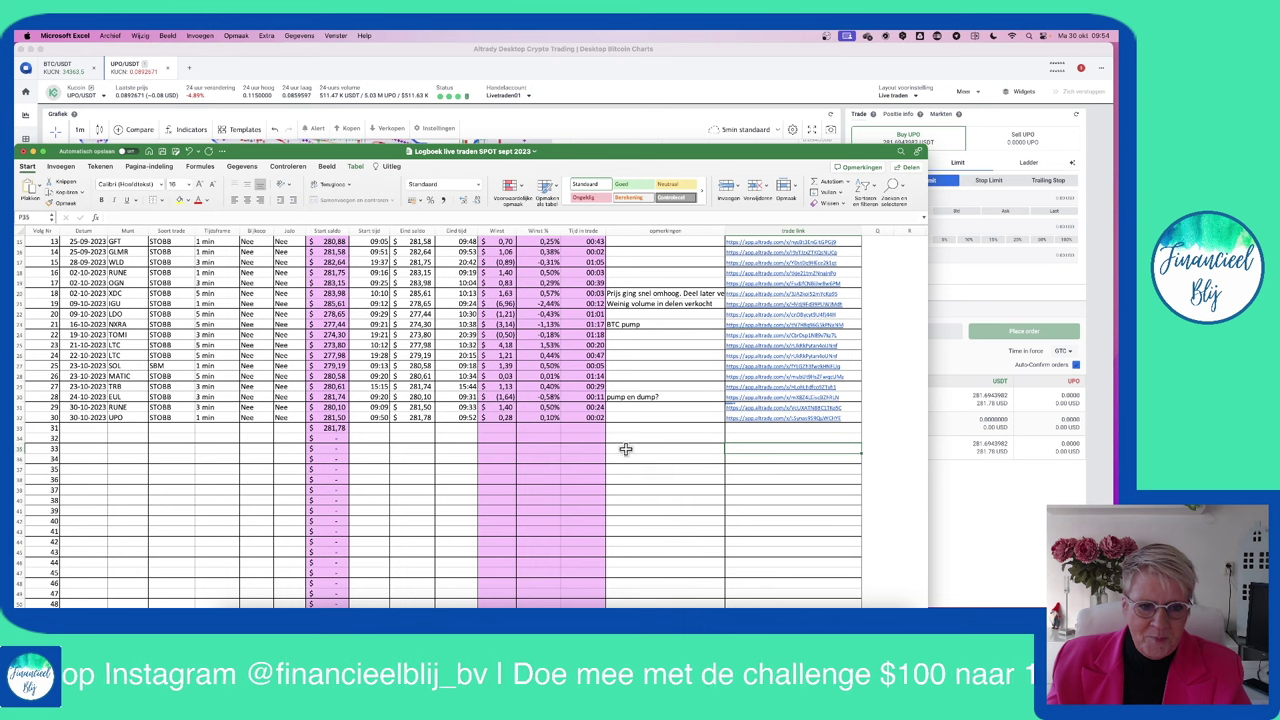
{"action": "left_click", "coordinate": [748, 91]}
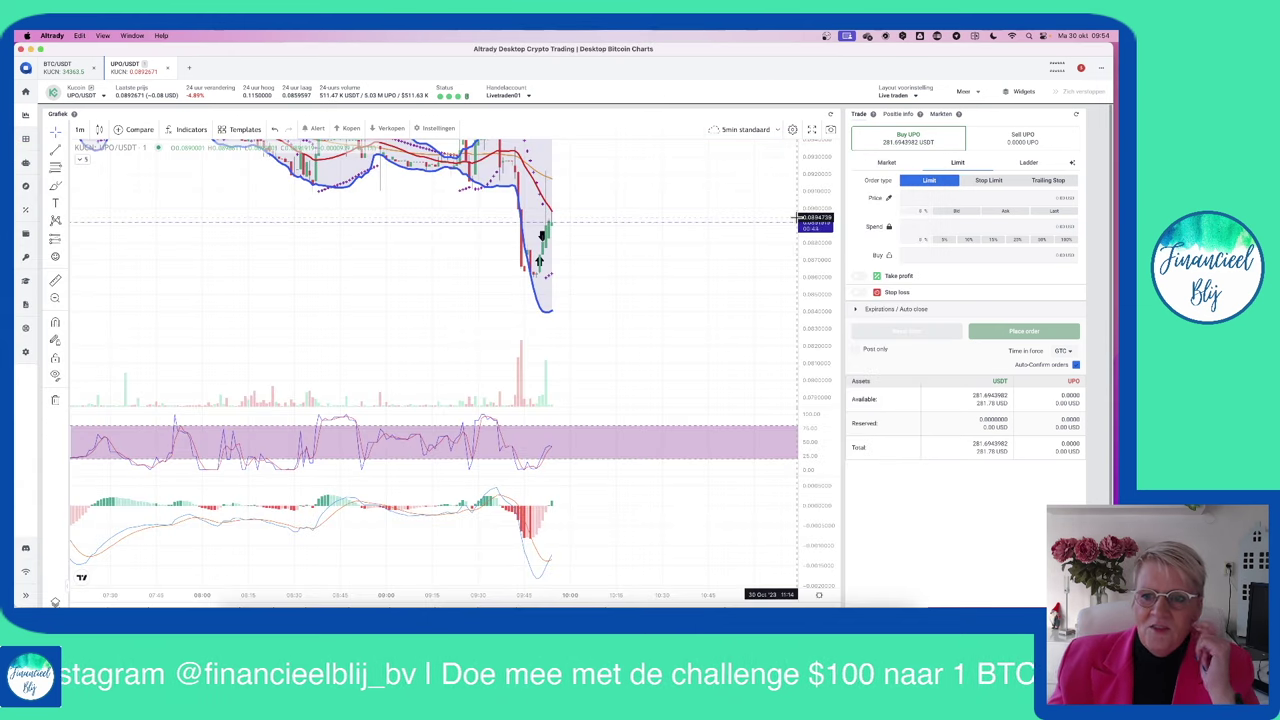
{"action": "left_click_drag", "start_coordinate": [806, 205], "coordinate": [820, 320]}
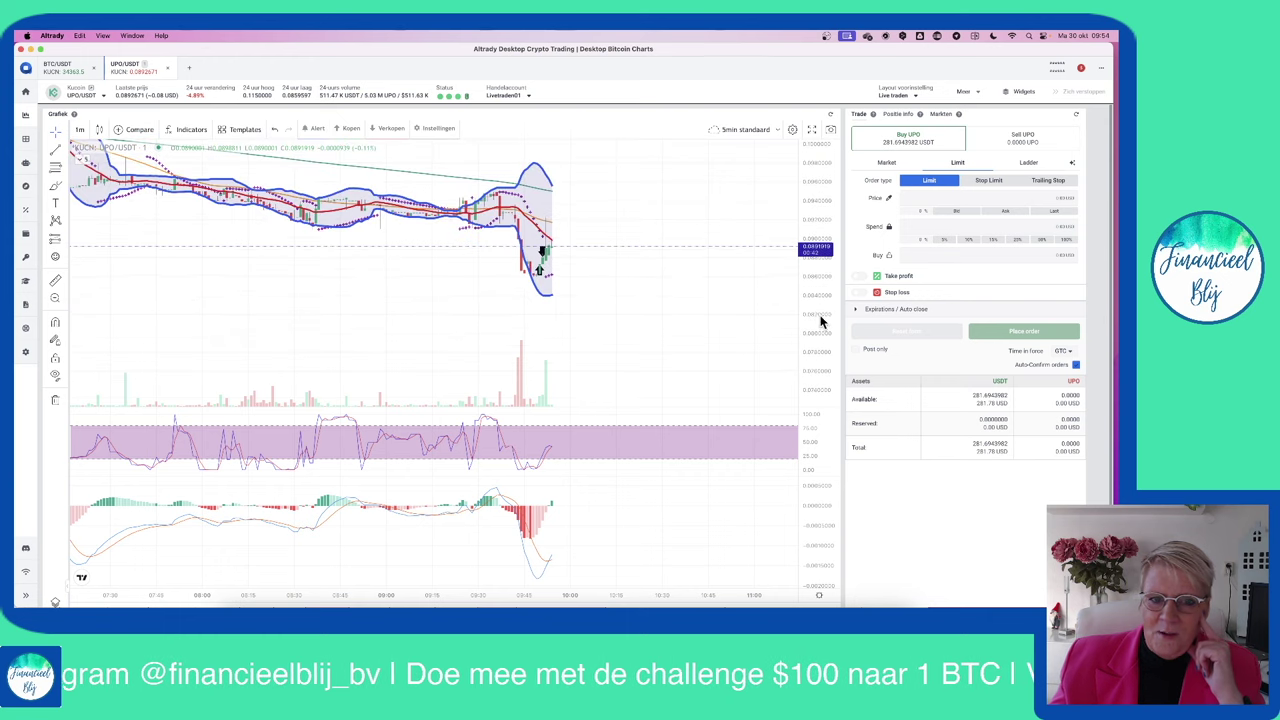
{"action": "left_click_drag", "start_coordinate": [606, 317], "coordinate": [705, 340]}
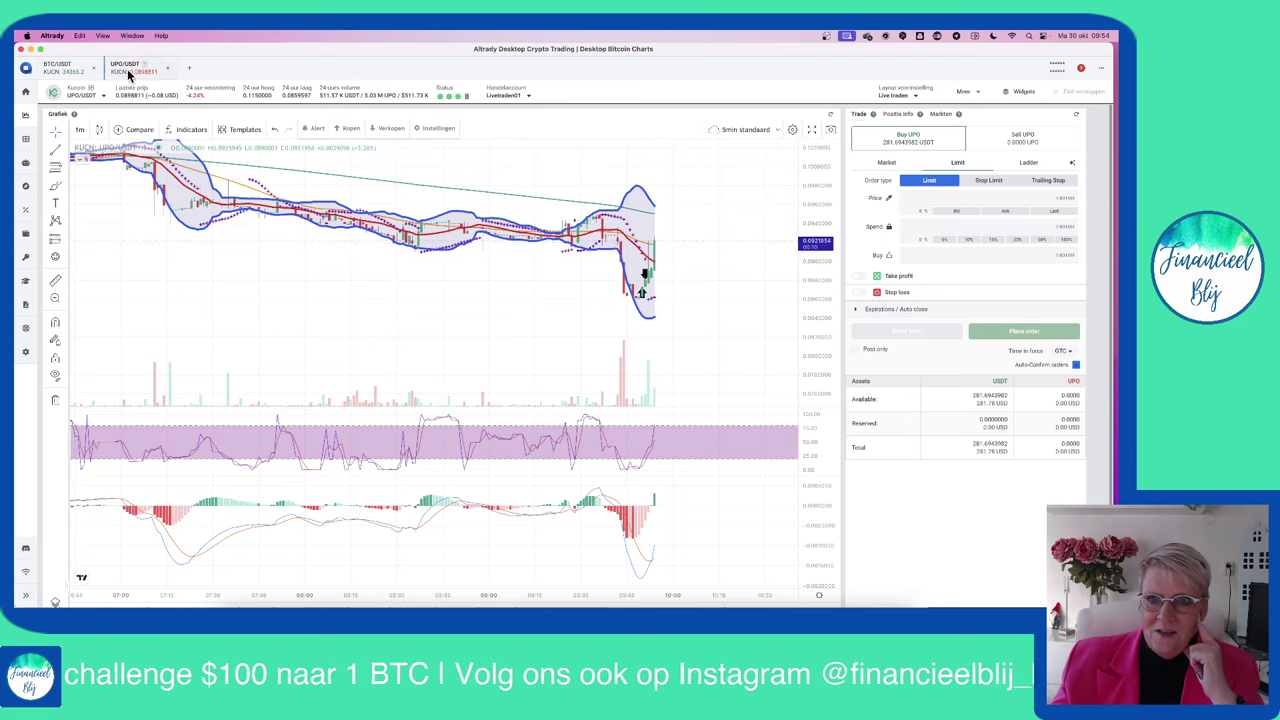
- Close the UPO/USDT market and examine the TOMI/USDT, ROUTE/USDT and MYRIA/USDT charts for a possible new trade
{"action": "left_click", "coordinate": [168, 72]}
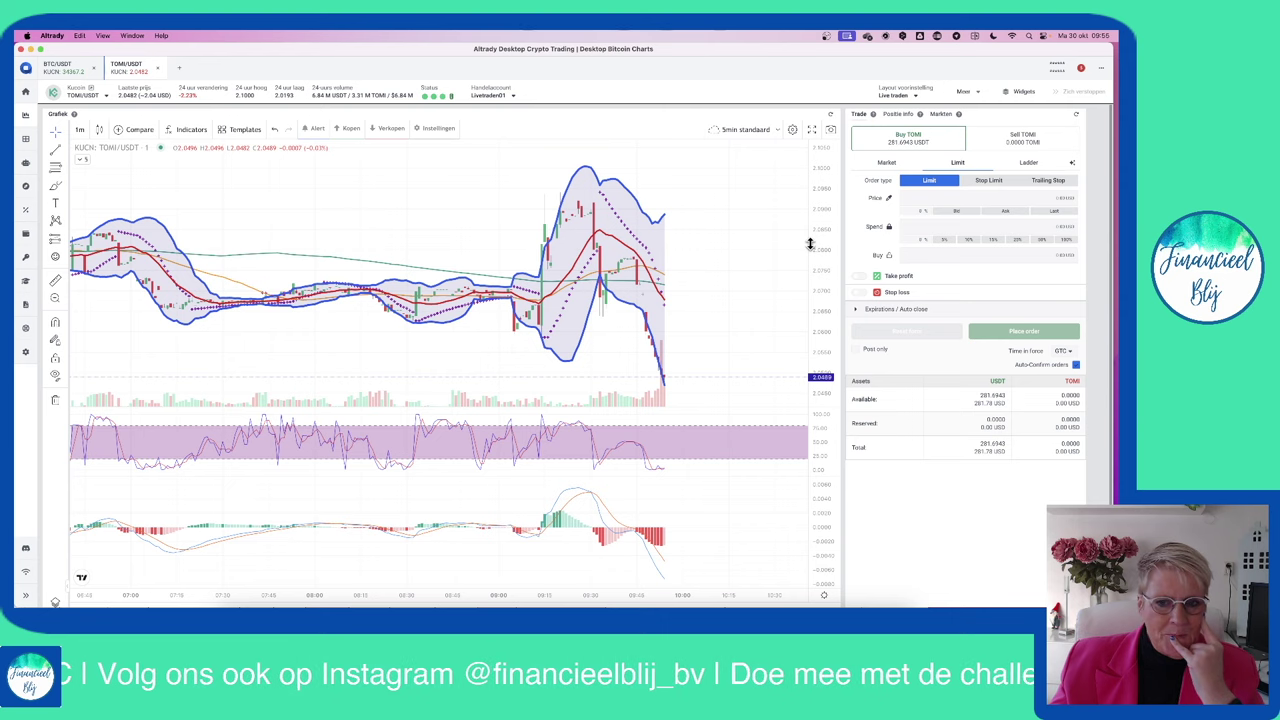
{"action": "left_click_drag", "start_coordinate": [831, 214], "coordinate": [836, 248]}
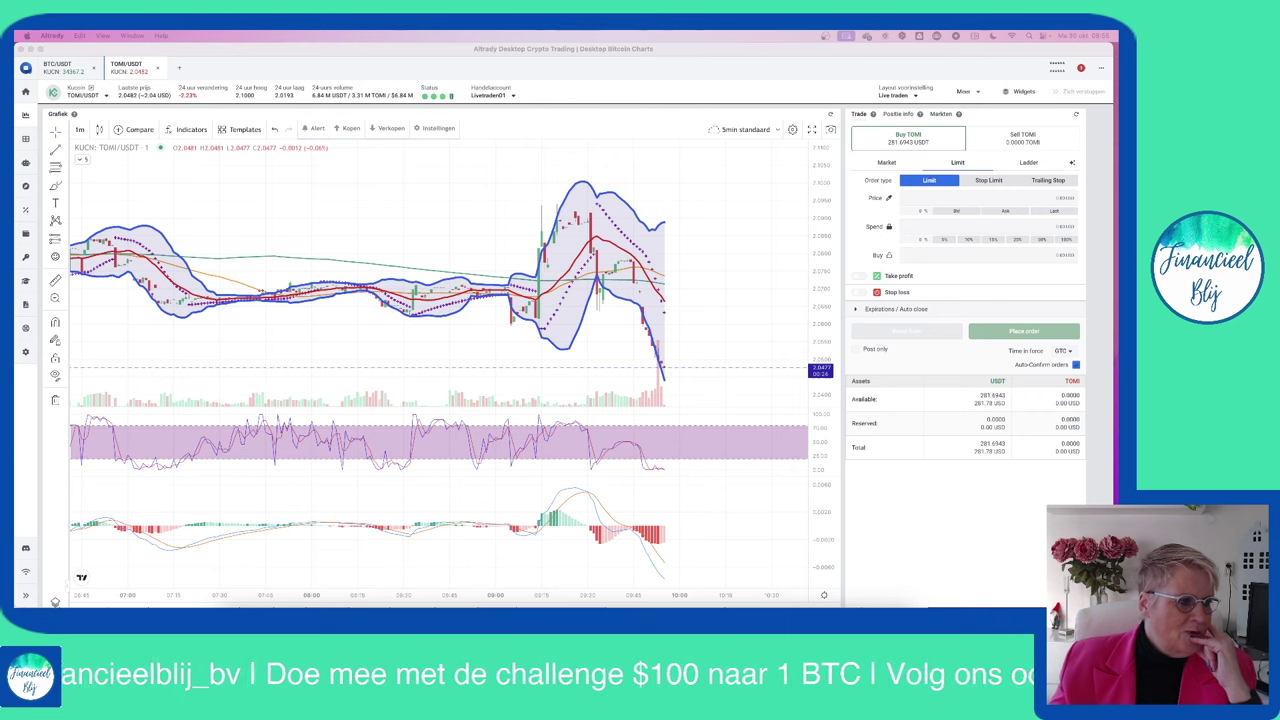
{"action": "left_click", "coordinate": [27, 304]}
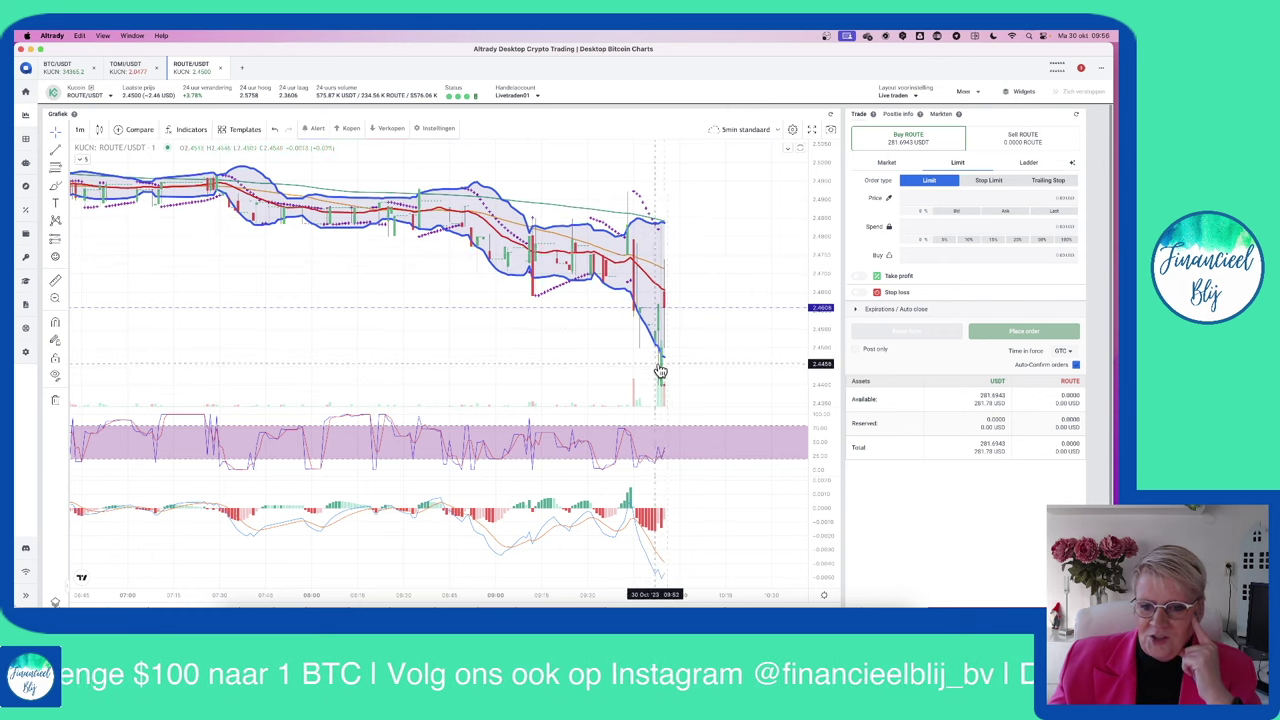
{"action": "scroll", "coordinate": [700, 352], "scroll_direction": "right", "scroll_amount": 5}
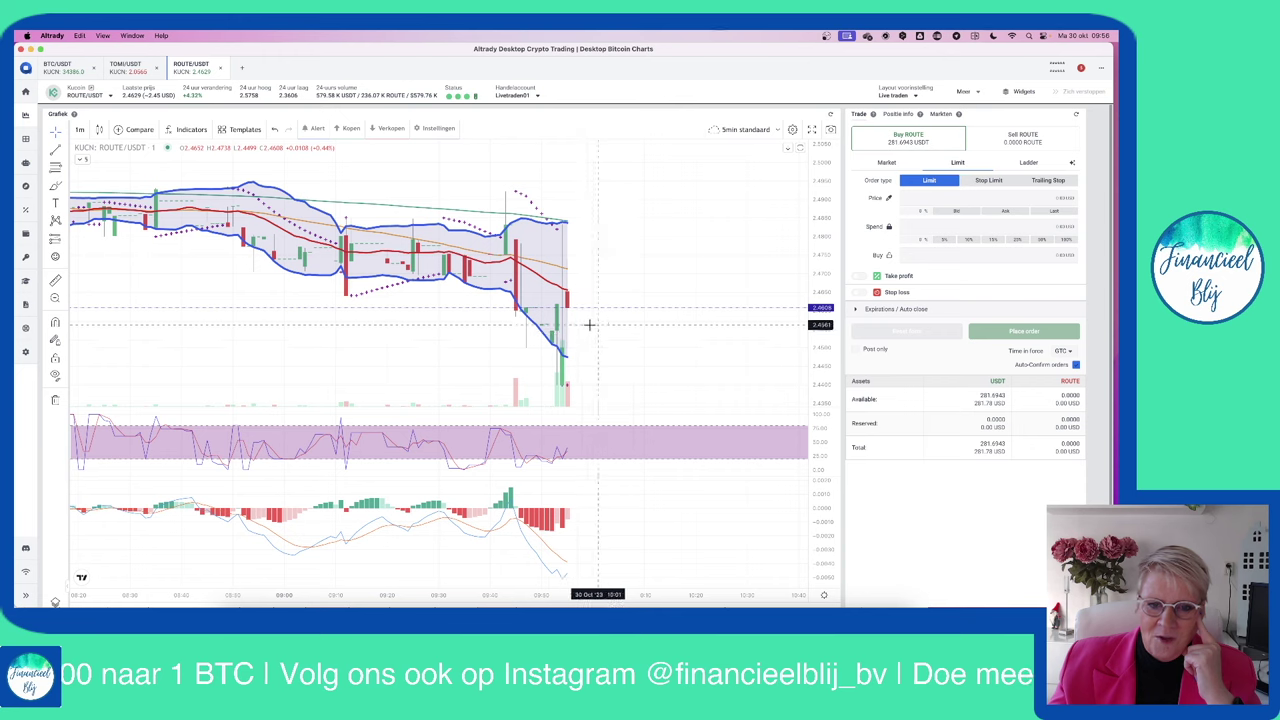
{"action": "left_click_drag", "start_coordinate": [508, 335], "coordinate": [660, 345]}
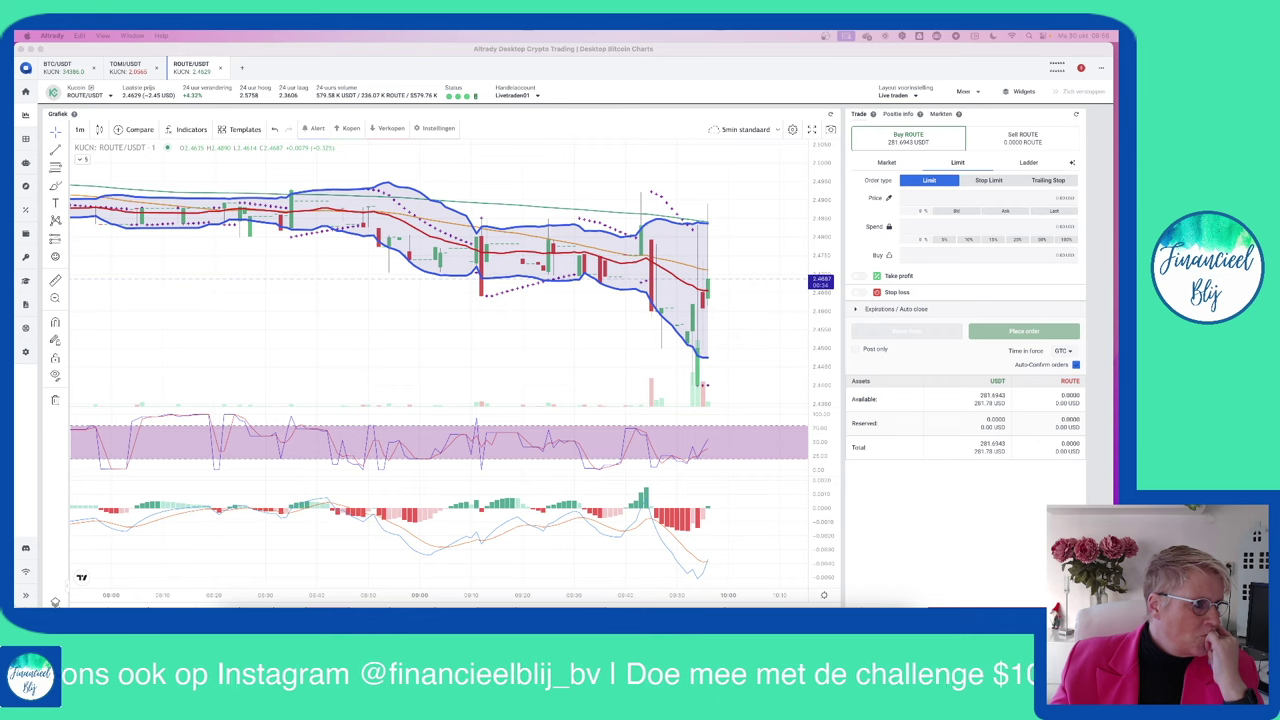
{"action": "key", "text": "Return"}
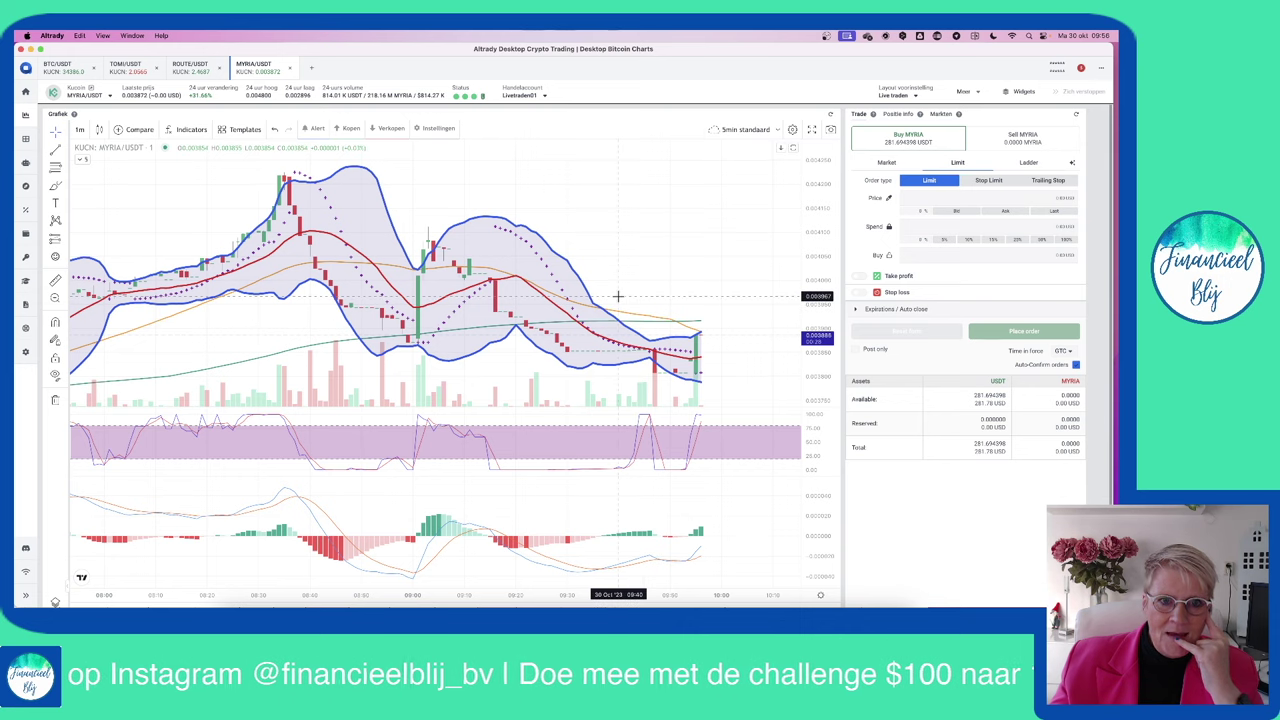
{"action": "left_click_drag", "start_coordinate": [656, 253], "coordinate": [674, 203]}
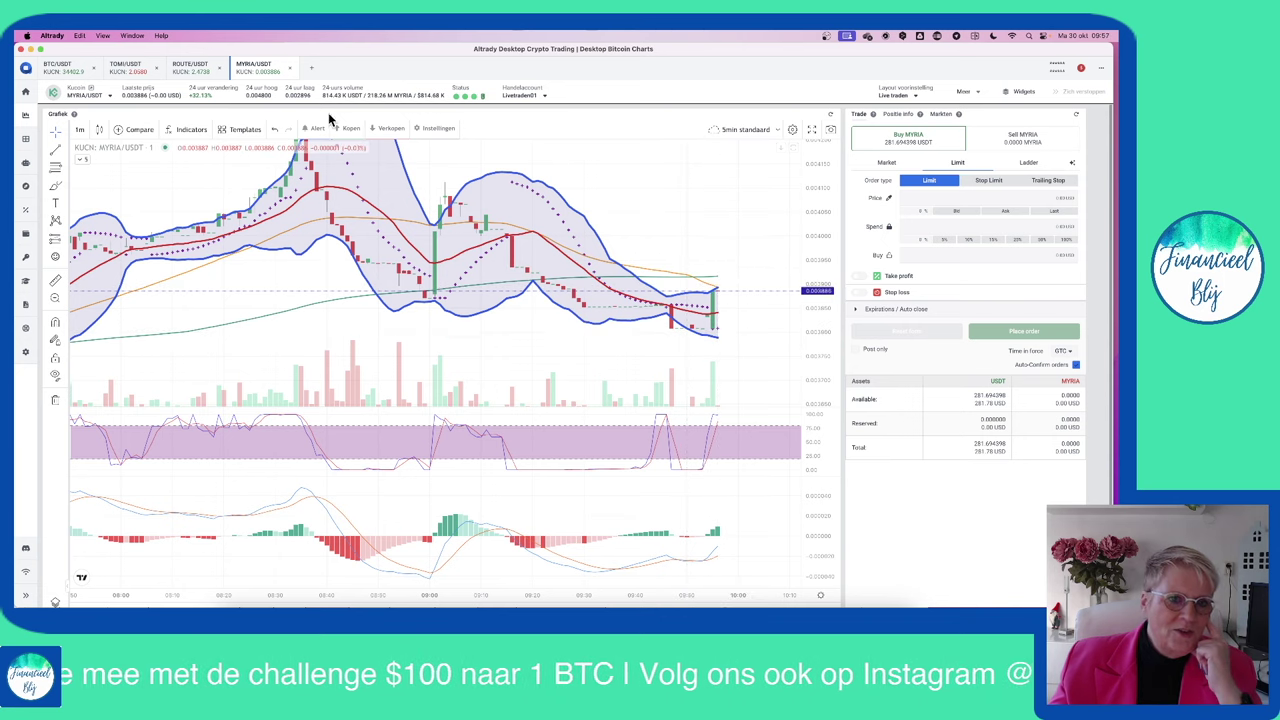
- Close the MYRIA/USDT, ROUTE/USDT and TOMI/USDT markets, keeping only BTC/USDT open
{"action": "left_click", "coordinate": [290, 71]}
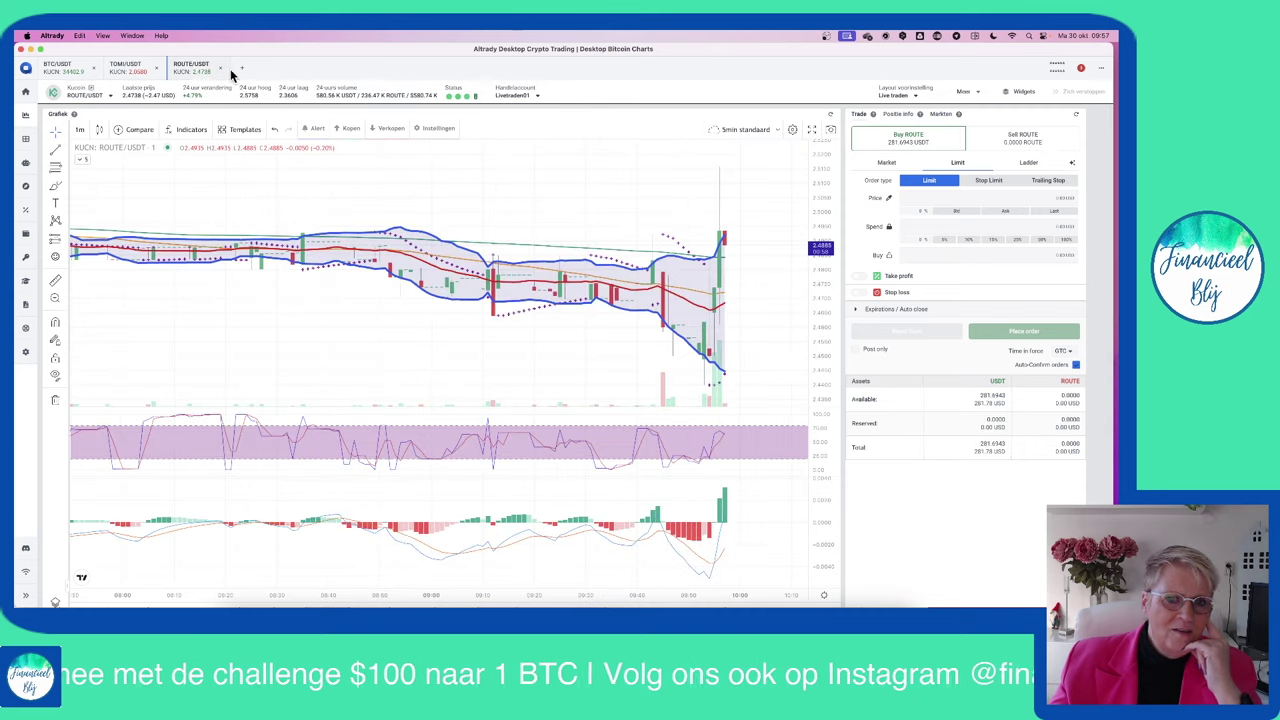
{"action": "left_click", "coordinate": [220, 67]}
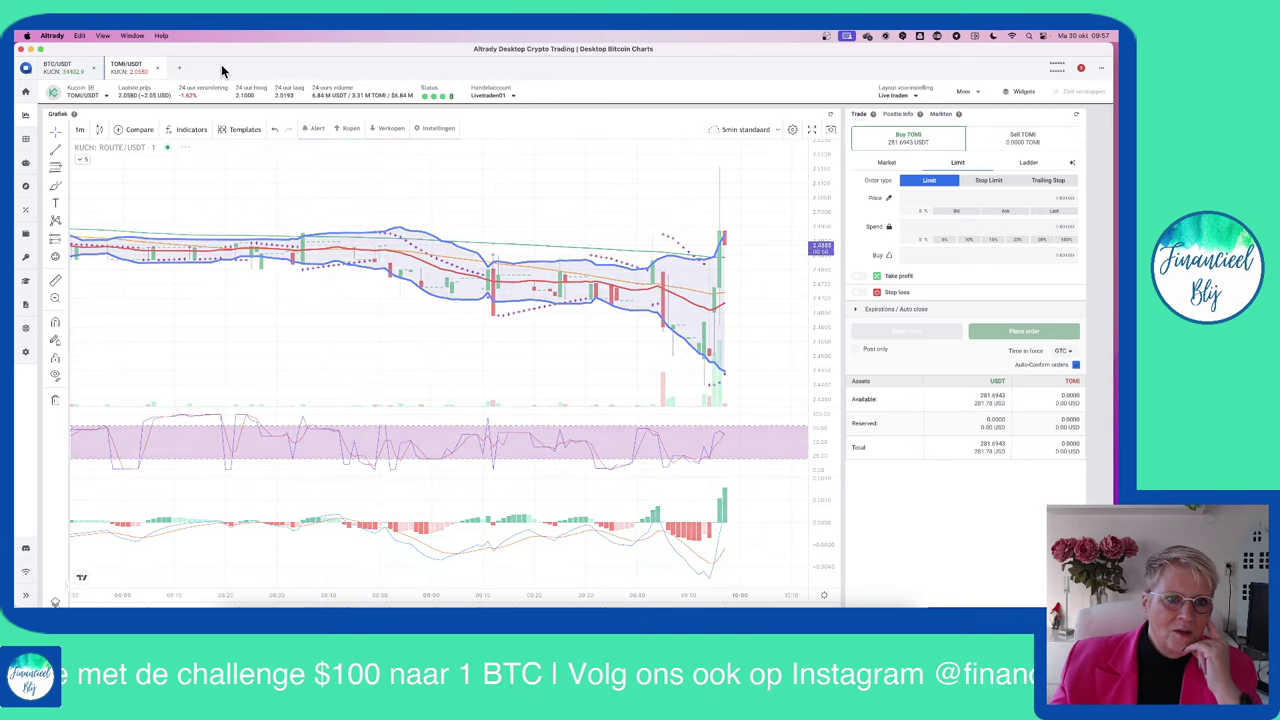
{"action": "left_click", "coordinate": [158, 70]}
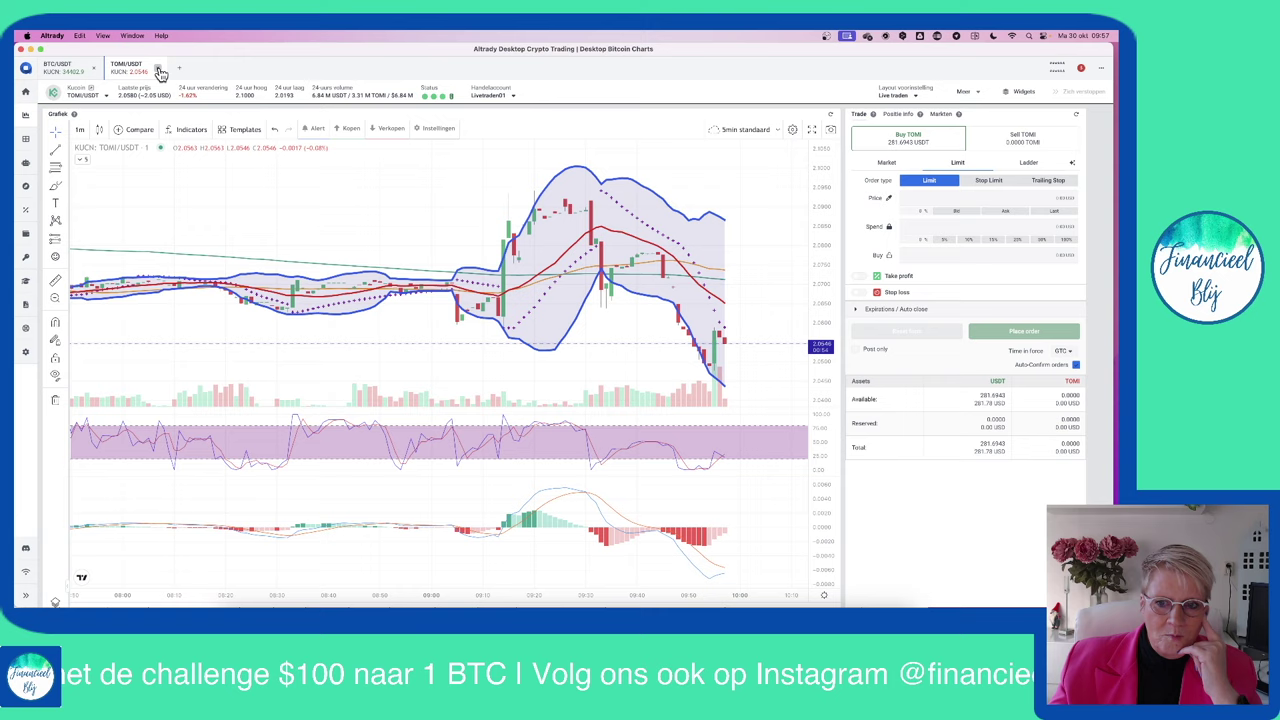
{"action": "key", "text": "super+Tab"}
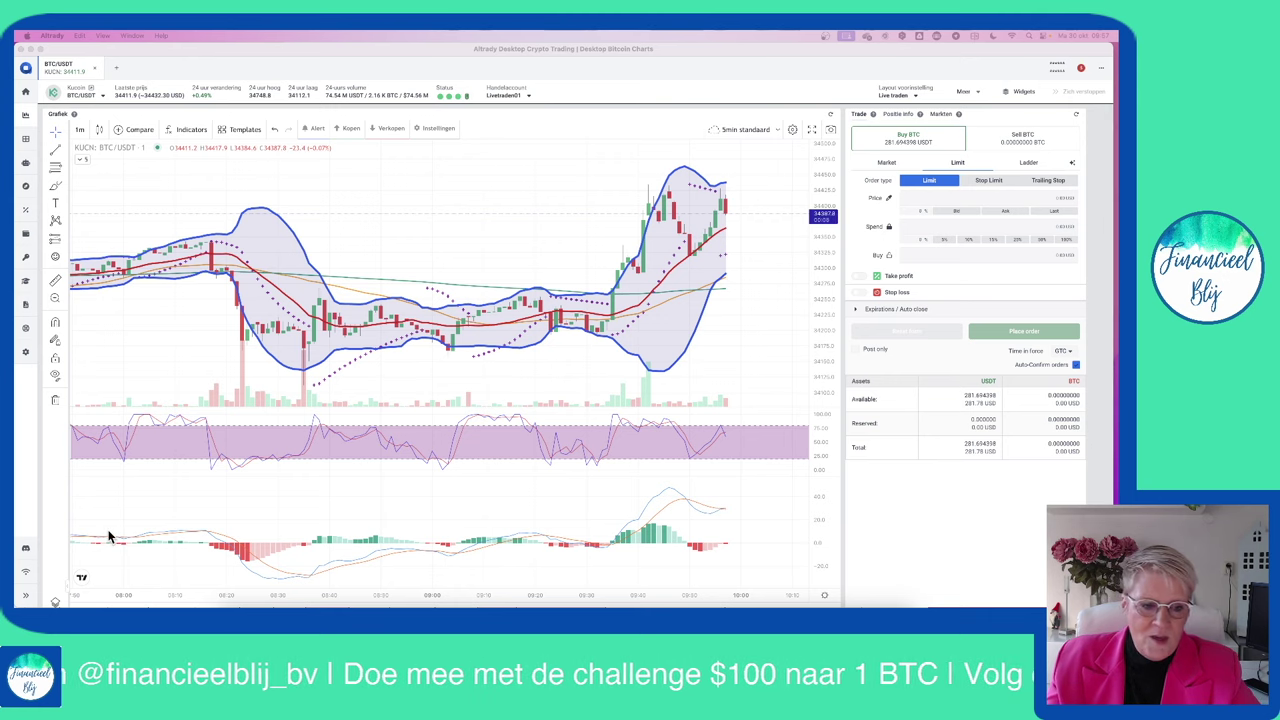
- Switch to the Excel logbook and review the trade plan and the settings and progress sheets before returning to the trade list
{"action": "key", "text": "super+Tab"}
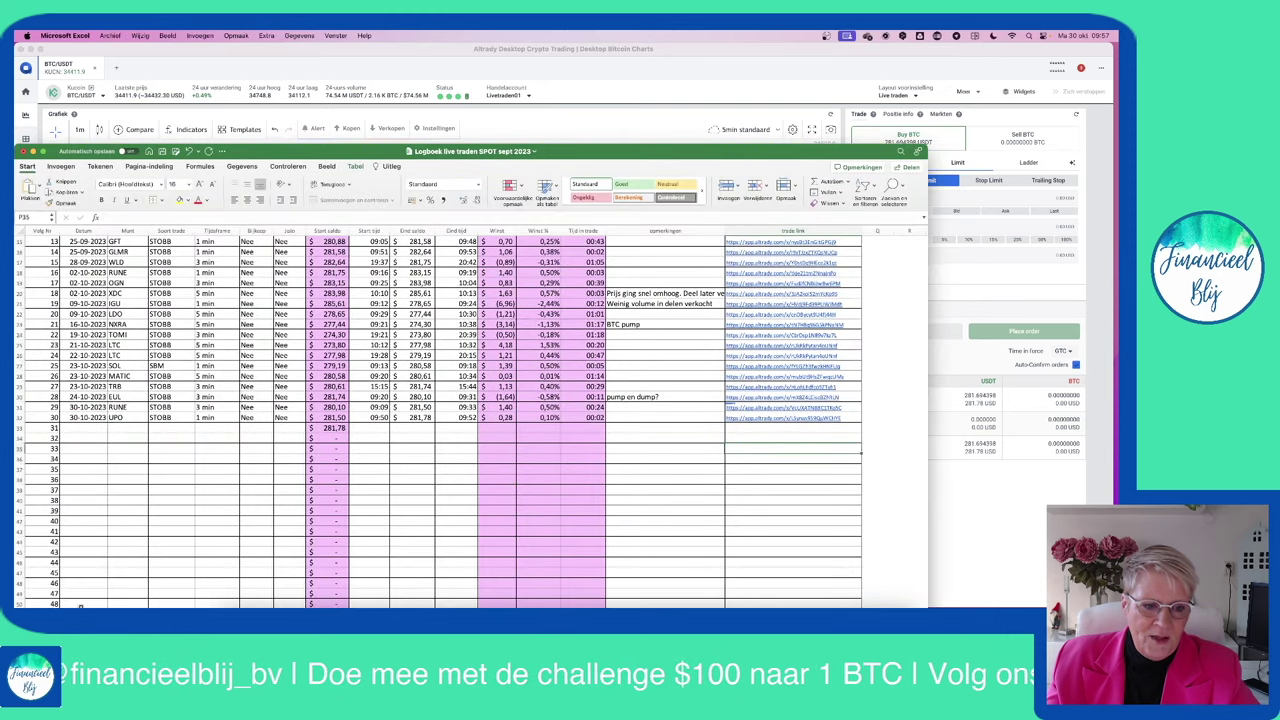
{"action": "key", "text": "ctrl+Page_Down"}
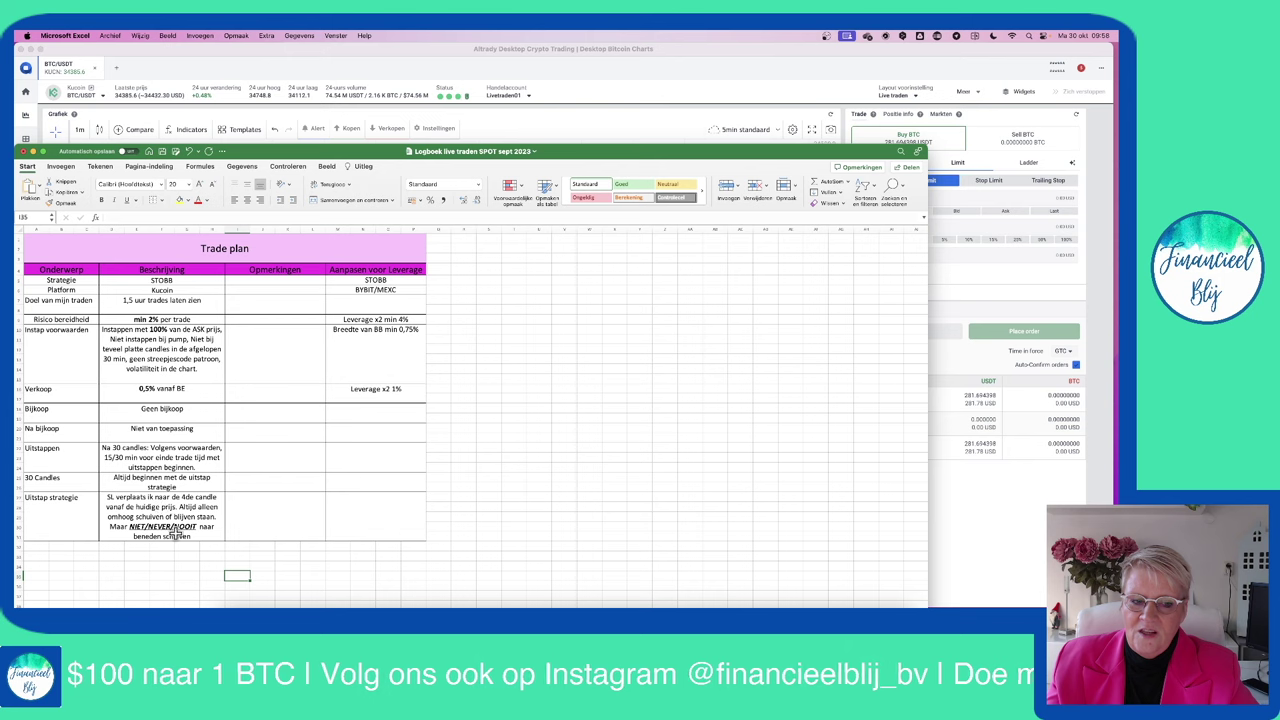
{"action": "key", "text": "ctrl+Page_Up"}
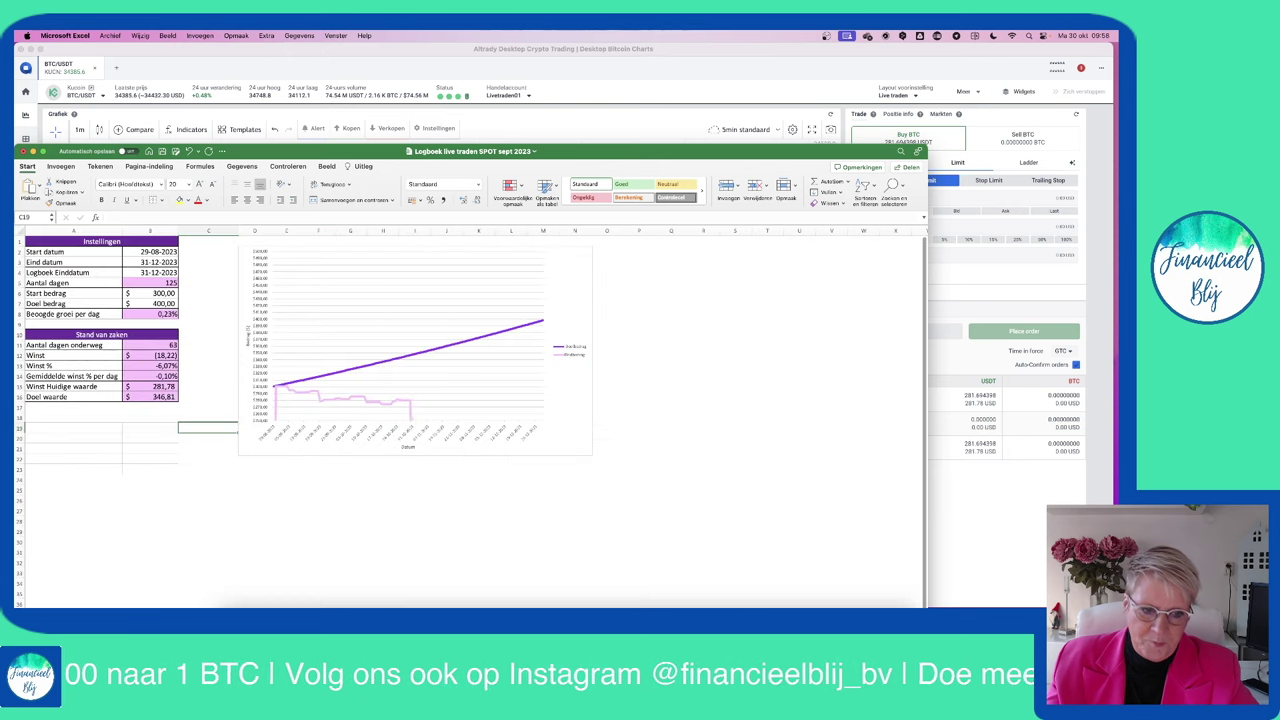
{"action": "key", "text": "ctrl+Page_Up"}
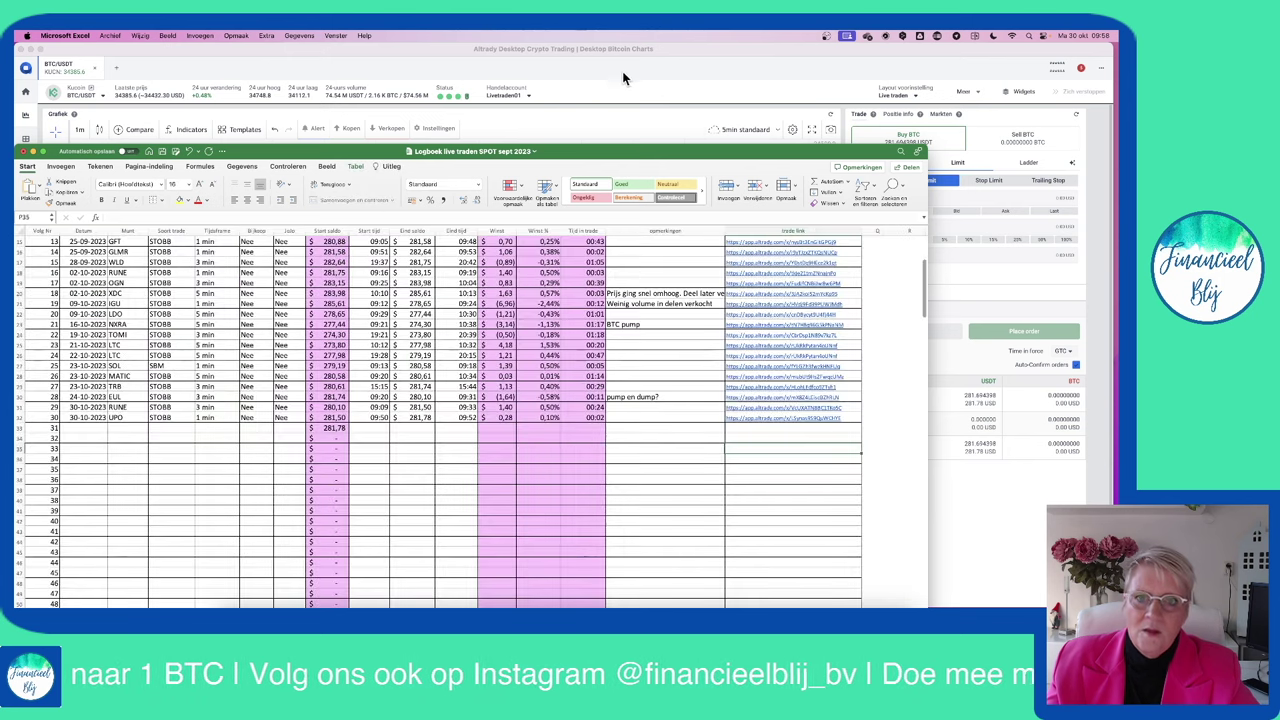
- Return to the BTC/USDT chart in Altrady, try a limit buy at the ask price of 34414.3, and remove it again
{"action": "left_click", "coordinate": [625, 68]}
{"action": "left_click_drag", "start_coordinate": [625, 305], "coordinate": [518, 307]}
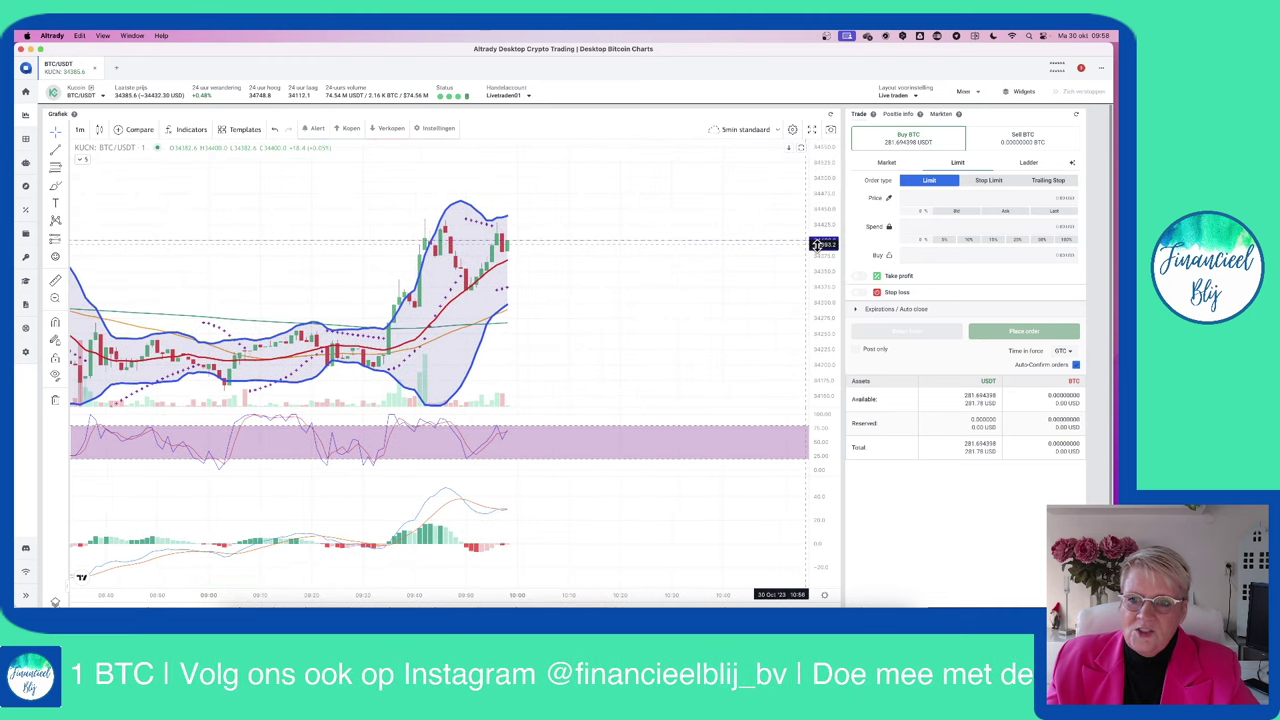
{"action": "left_click_drag", "start_coordinate": [820, 338], "coordinate": [820, 362]}
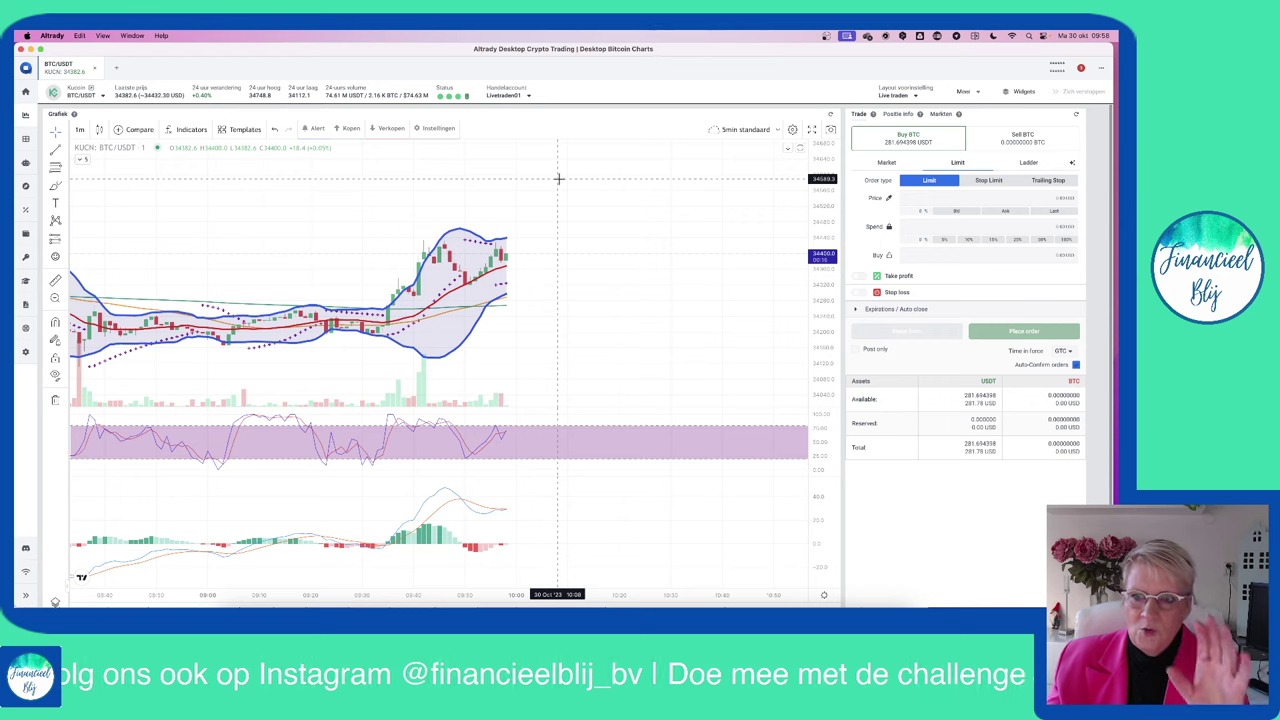
{"action": "left_click", "coordinate": [1008, 213]}
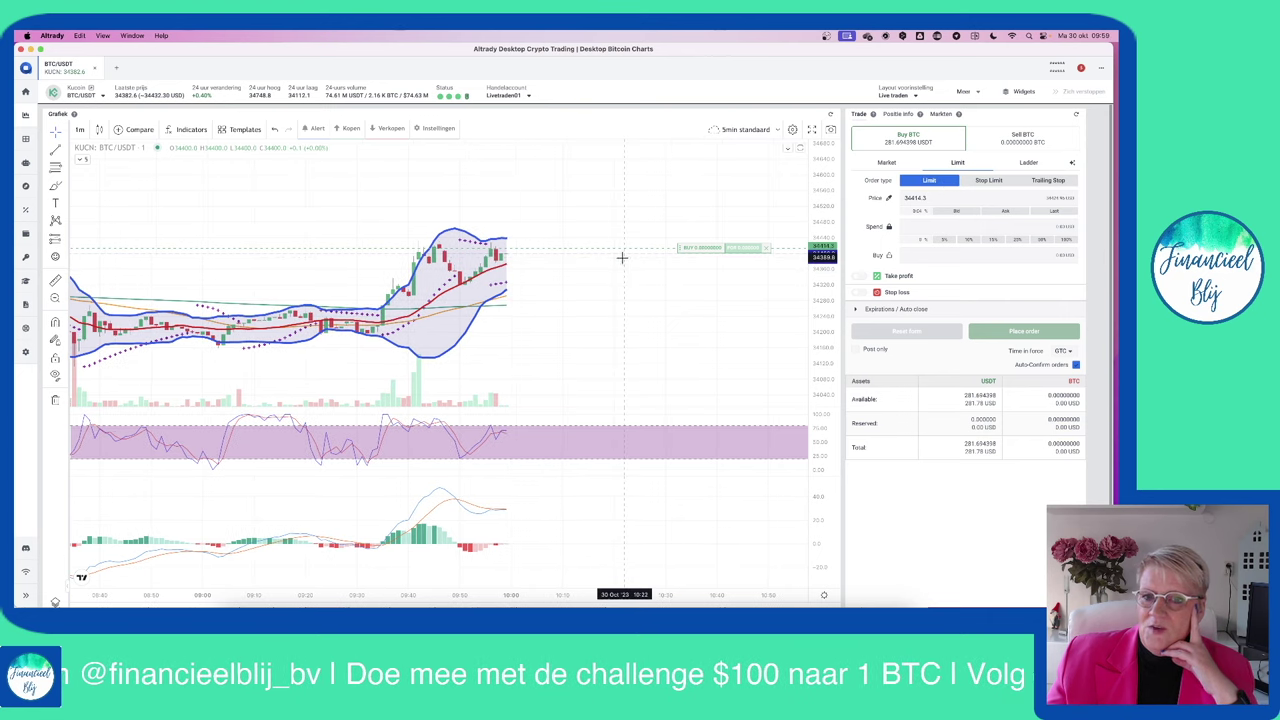
{"action": "left_click", "coordinate": [767, 248]}
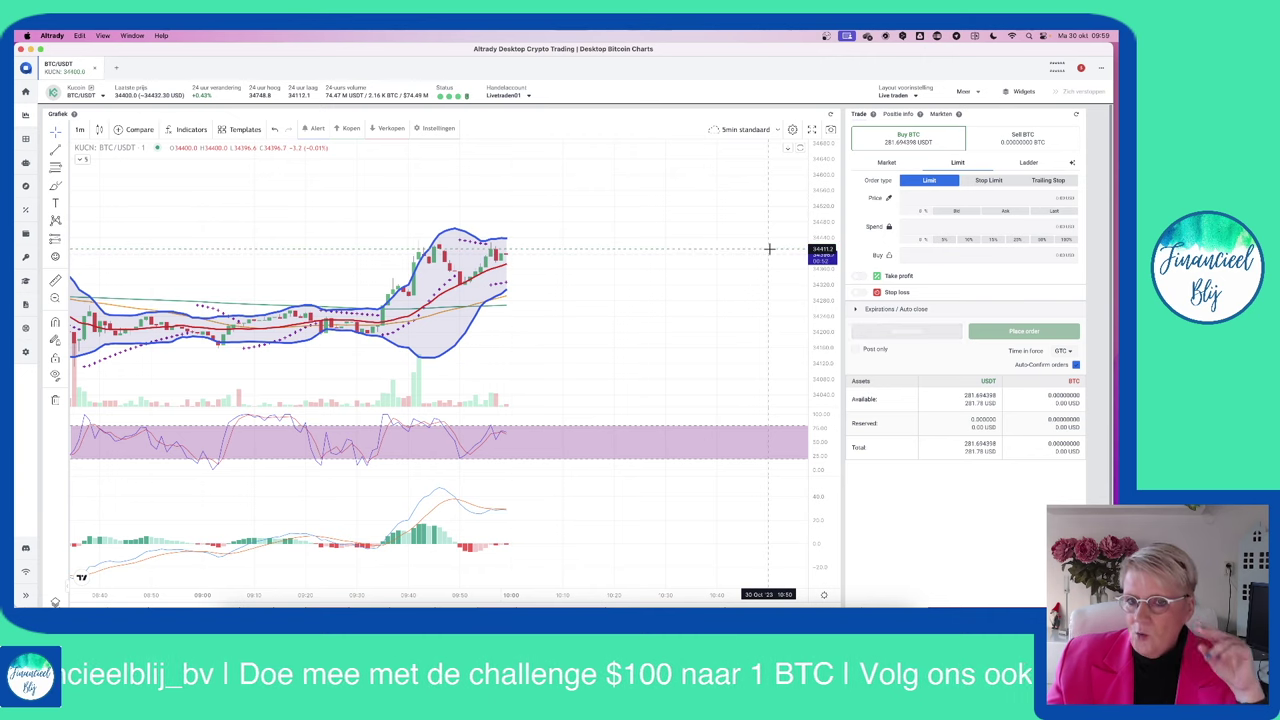
- Draft a two-order scaled ladder buy for BTC with 100% of the balance, the end price at the bid and the start price at 34371
{"action": "left_click", "coordinate": [1030, 165]}
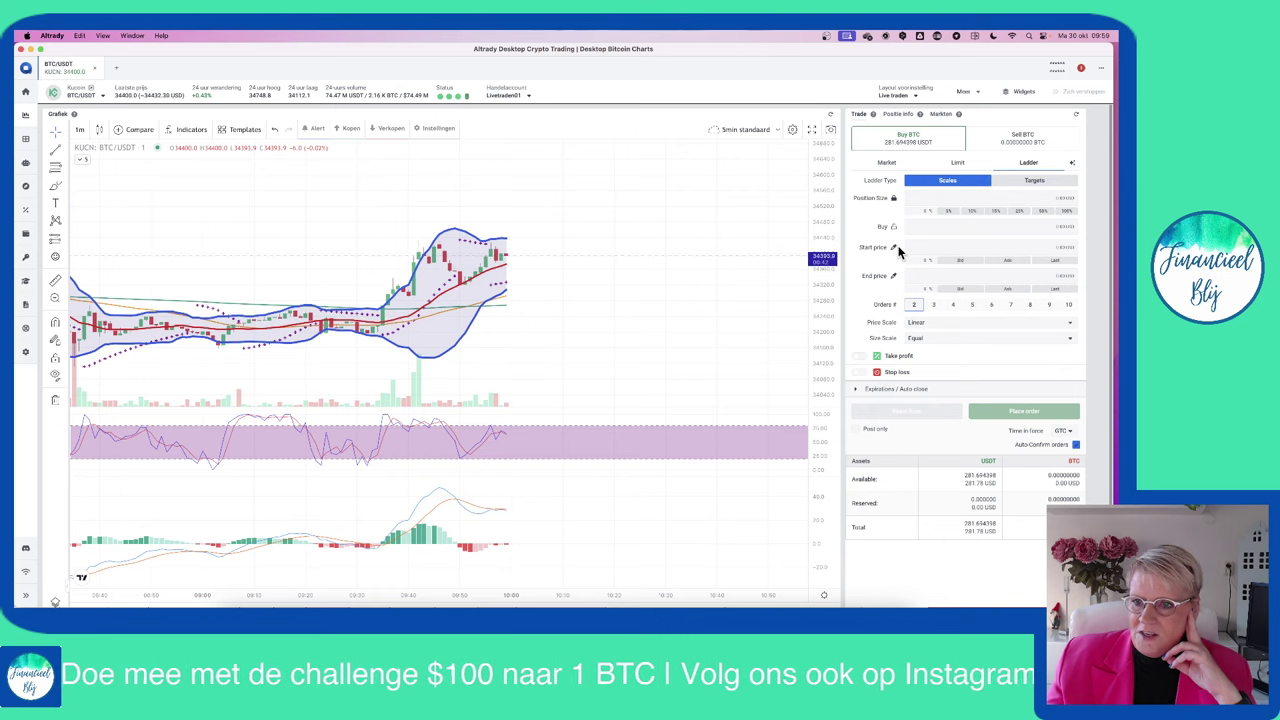
{"action": "left_click", "coordinate": [1070, 212]}
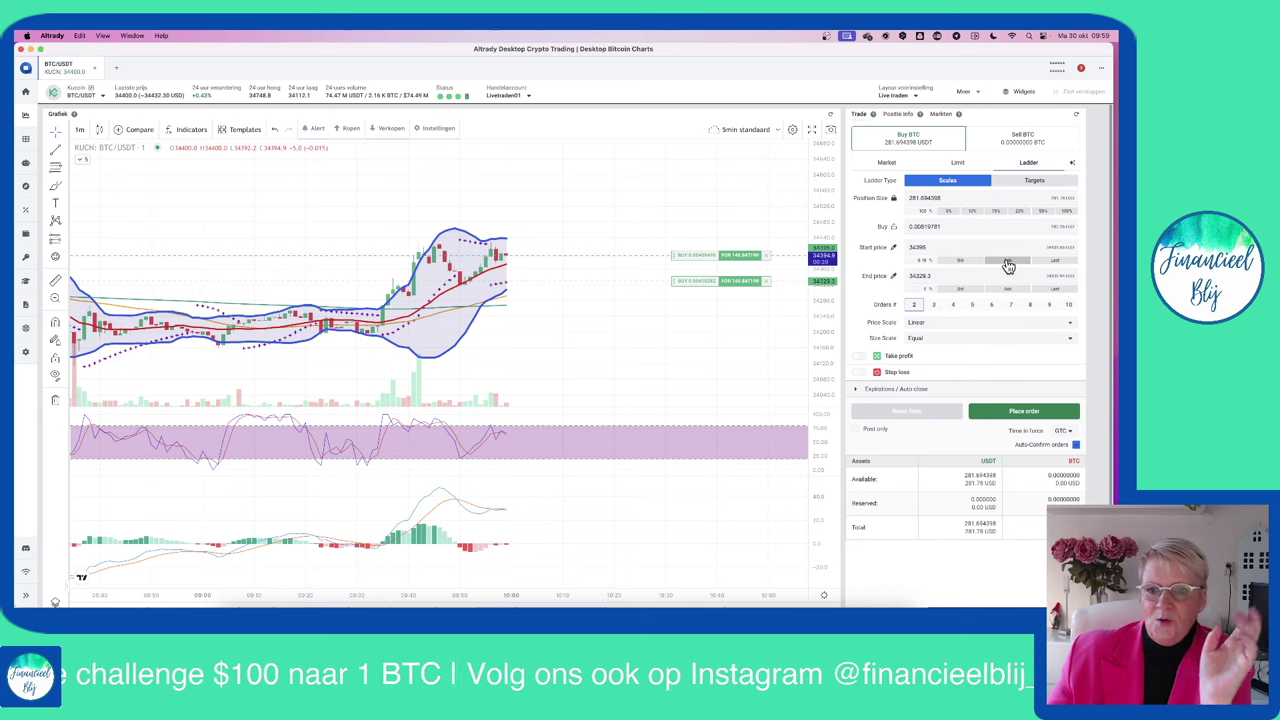
{"action": "left_click", "coordinate": [961, 291]}
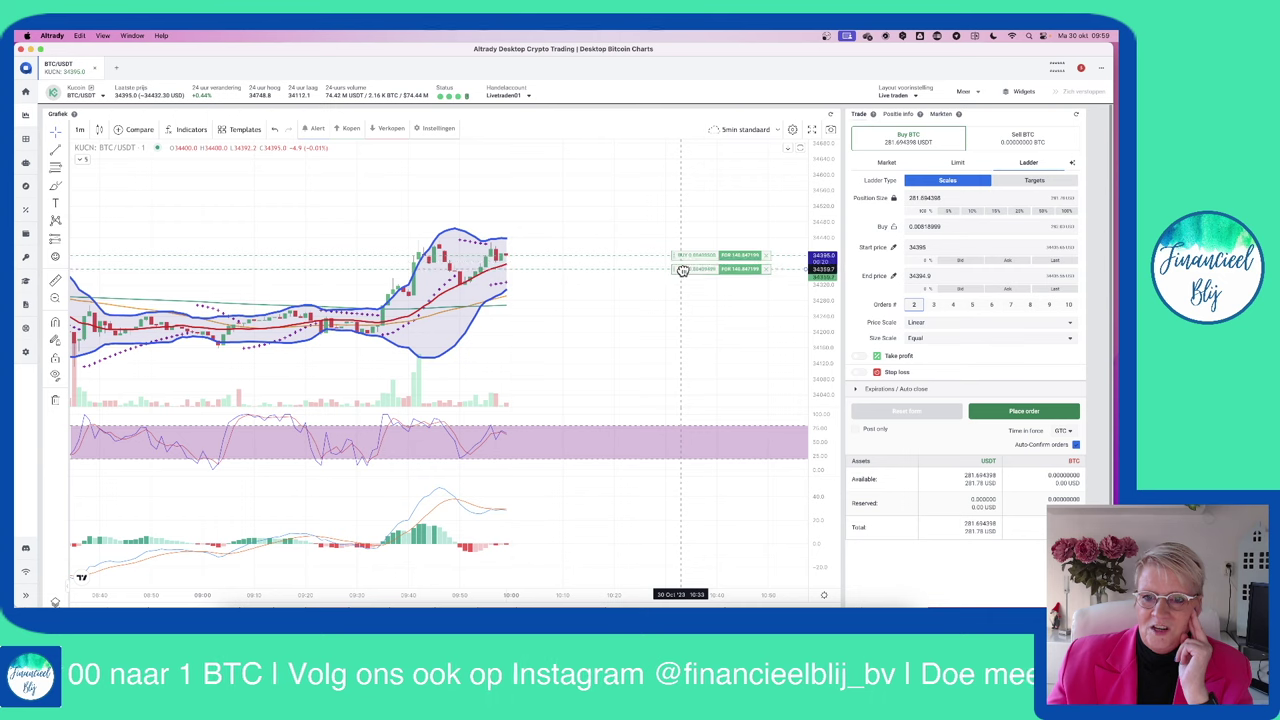
{"action": "left_click_drag", "start_coordinate": [683, 266], "coordinate": [680, 269]}
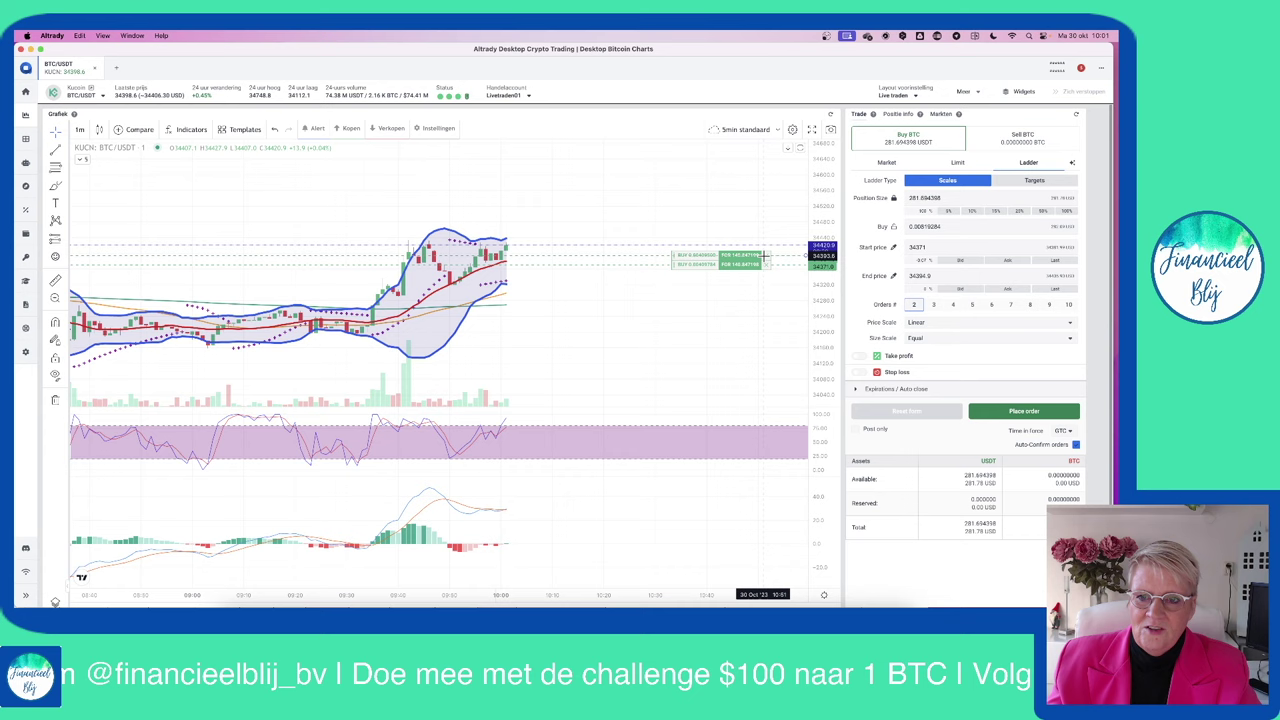
- Draft a BTC limit buy with its price picked from the chart at 34378.5, and replace that price with the ask of 34413.9
{"action": "left_click", "coordinate": [955, 163]}
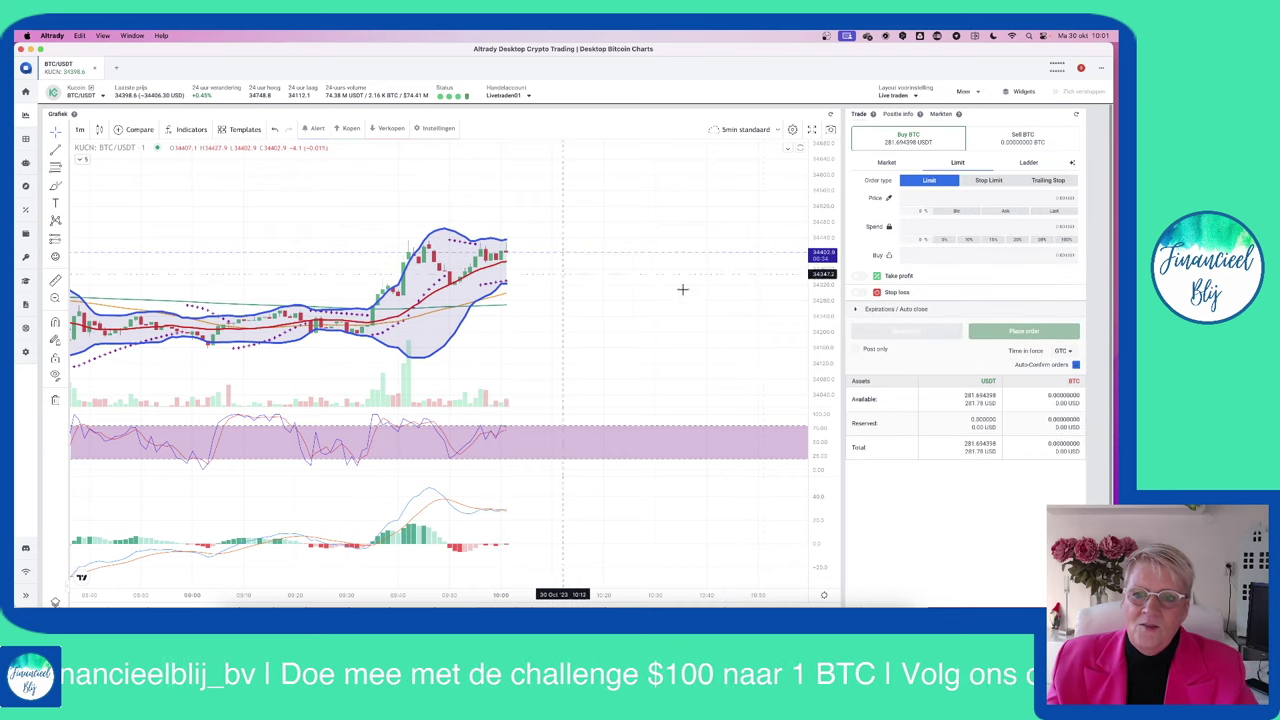
{"action": "left_click", "coordinate": [888, 197]}
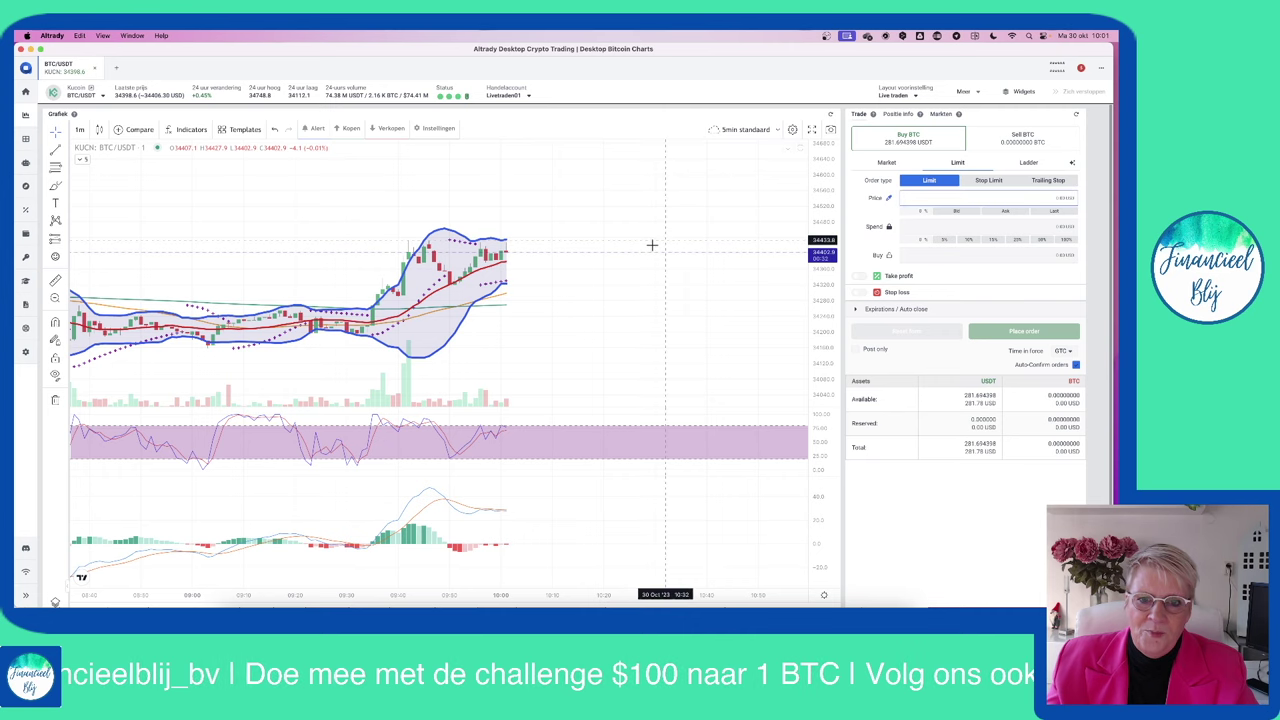
{"action": "left_click", "coordinate": [511, 262]}
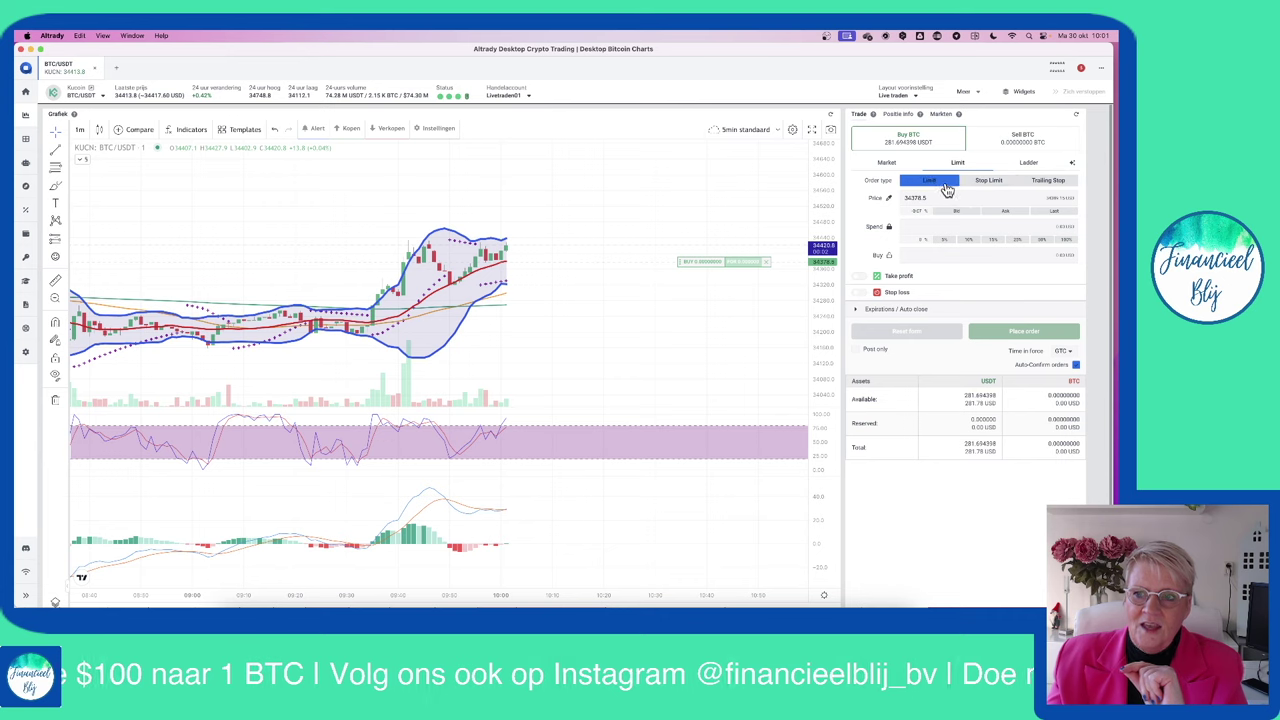
{"action": "left_click", "coordinate": [1008, 214]}
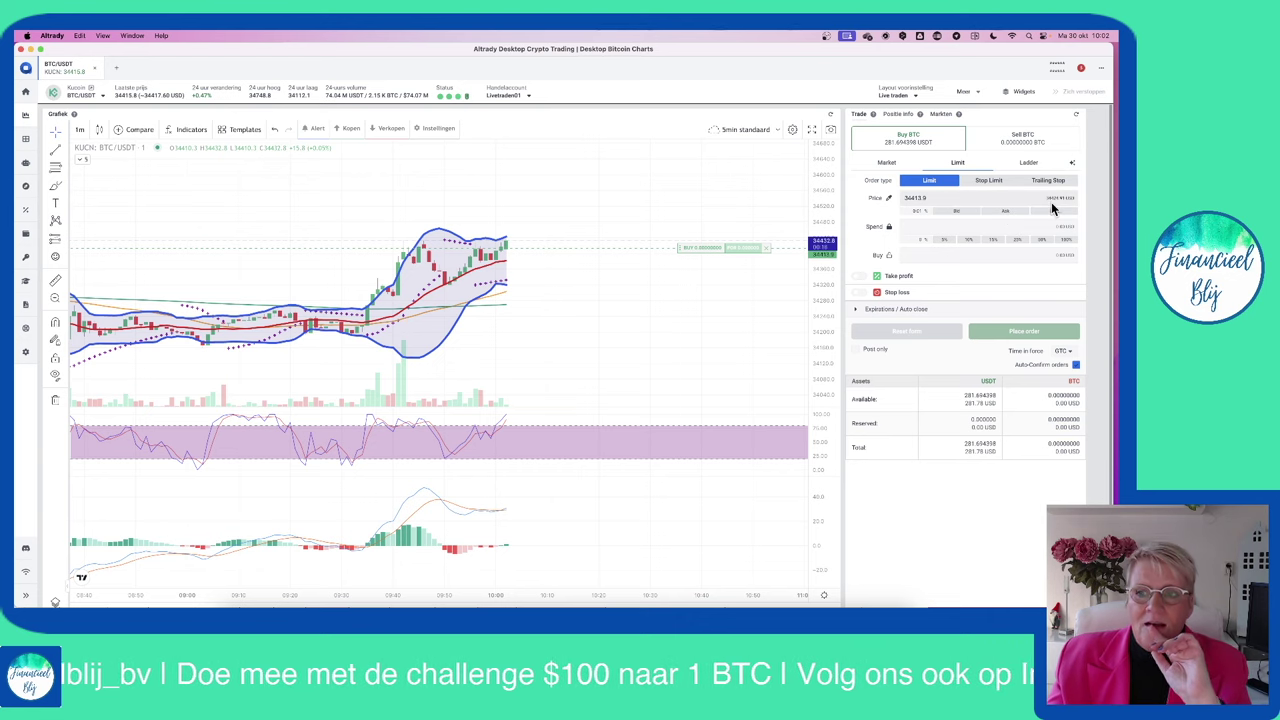
- Draft a BTC market buy that spends 100% of the available balance, 281.694398 USDT
{"action": "left_click", "coordinate": [885, 165]}
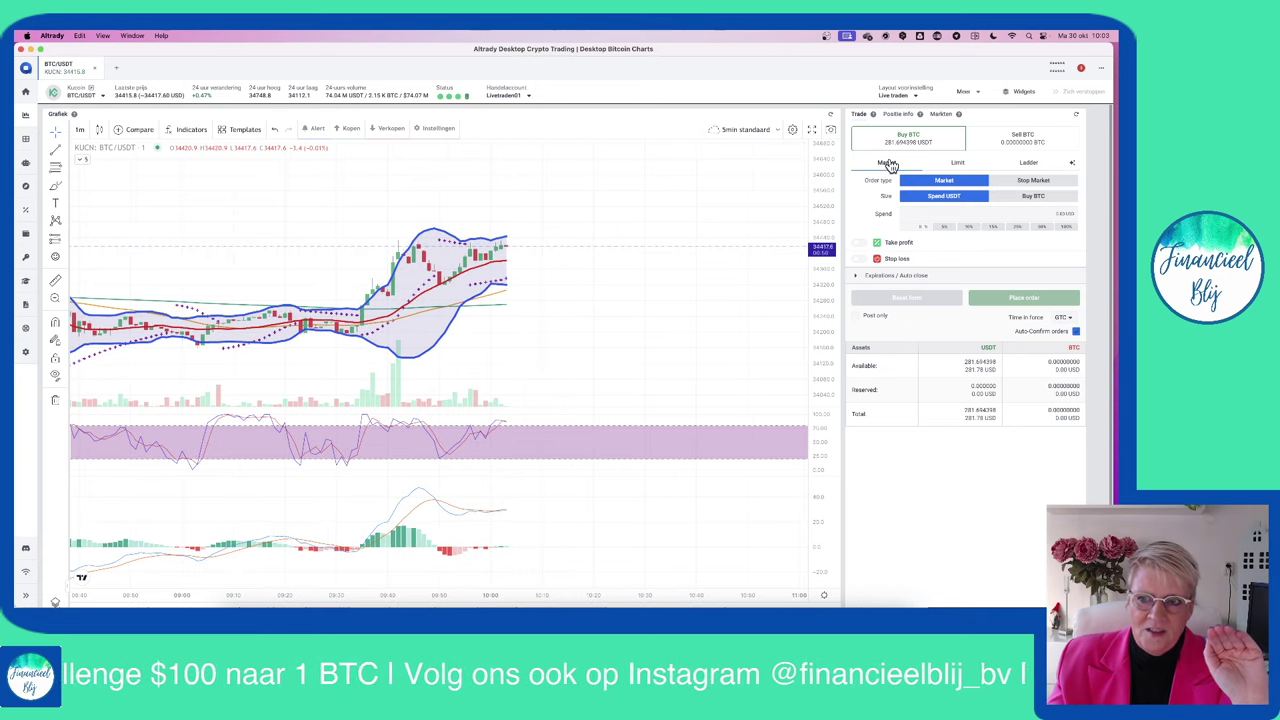
{"action": "left_click", "coordinate": [1066, 228]}
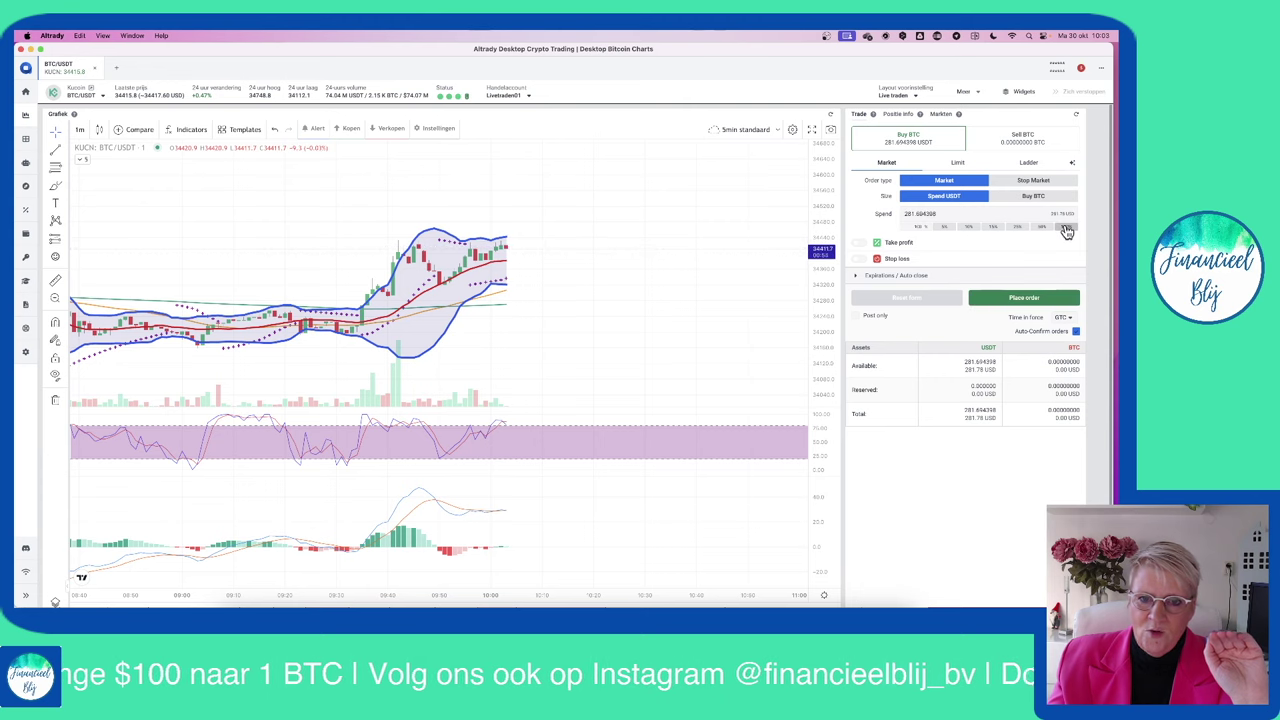
{"action": "left_click", "coordinate": [1042, 305]}
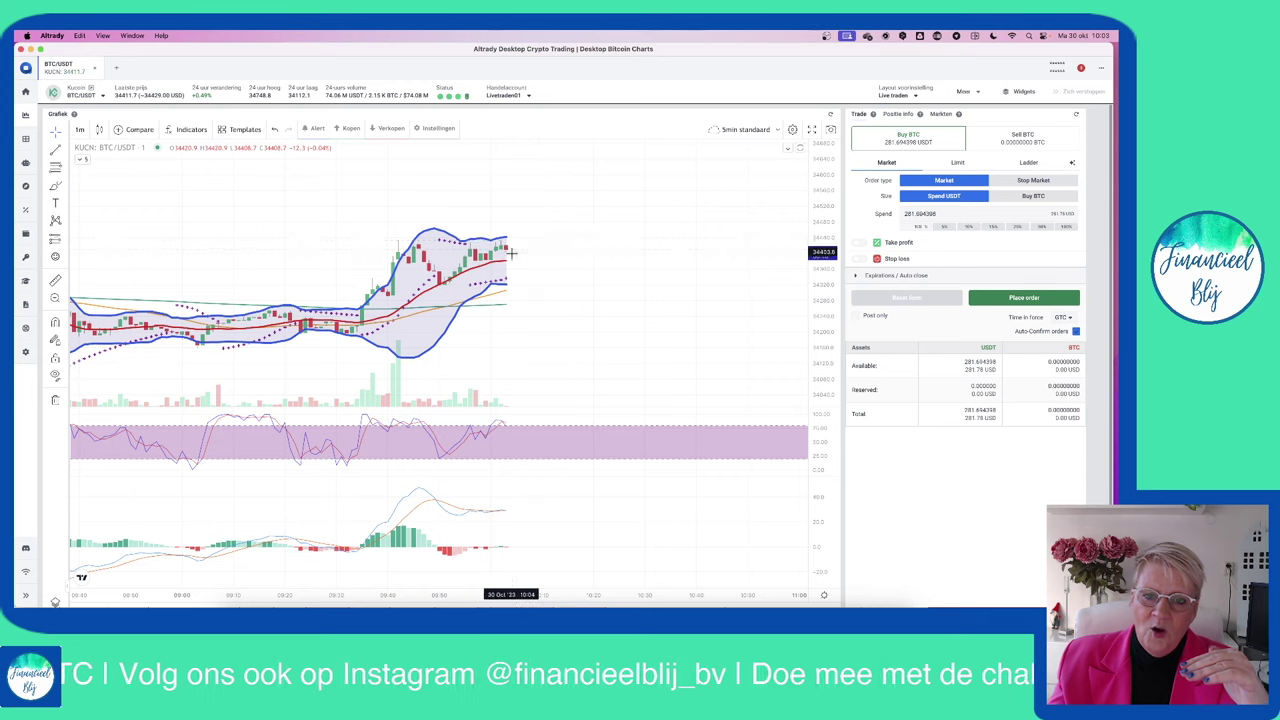
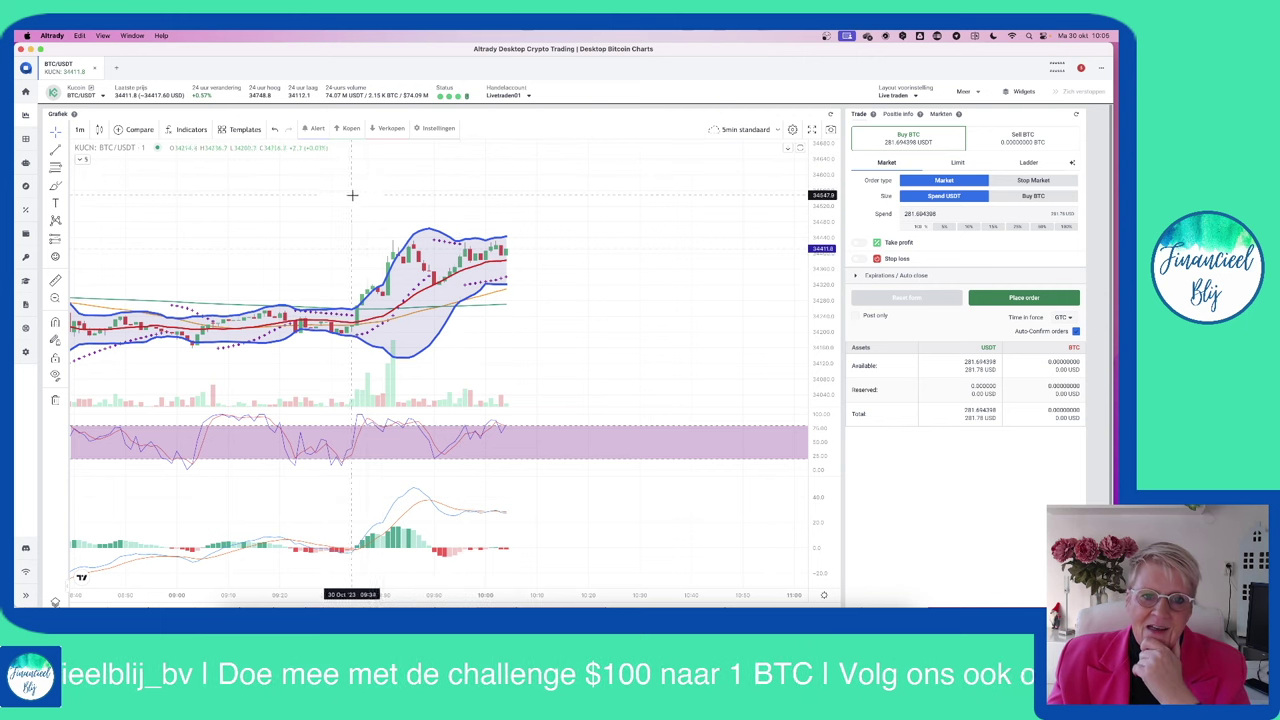
- Examine earlier BTC/USDT price history and compare the chart on the 1-hour and 15-minute timeframes
{"action": "left_click_drag", "start_coordinate": [352, 195], "coordinate": [569, 194]}
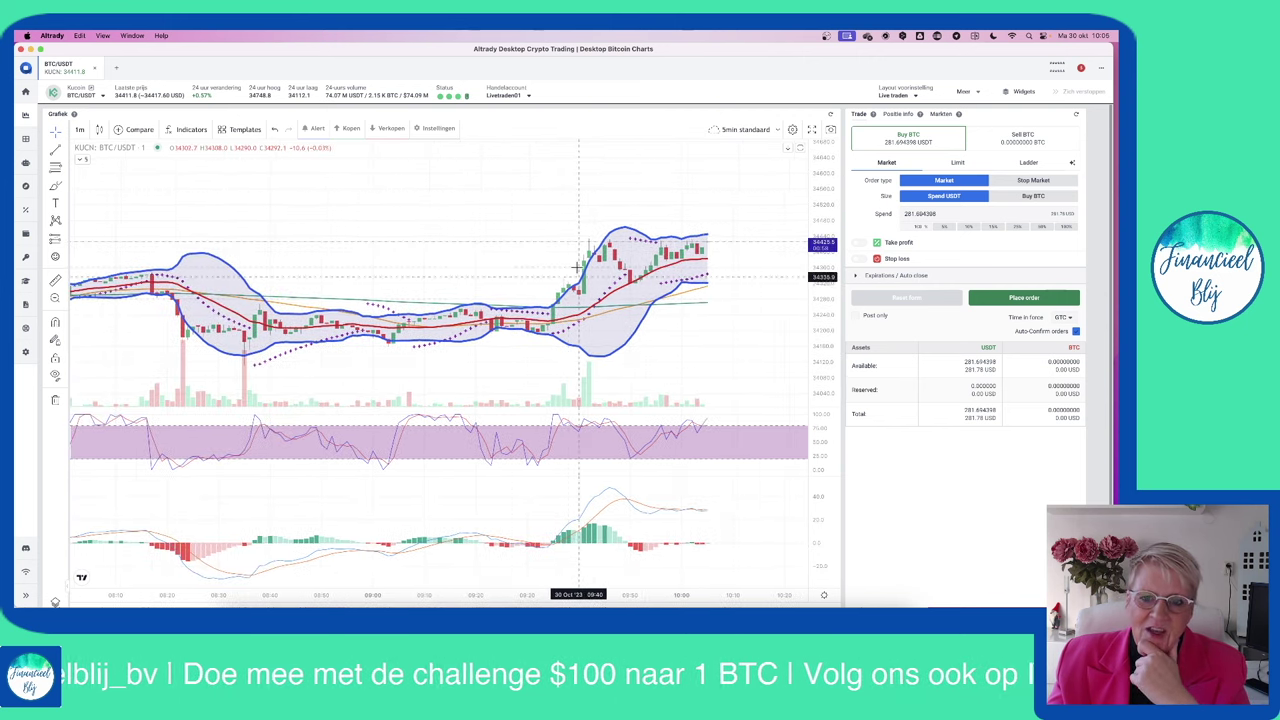
{"action": "left_click", "coordinate": [84, 130]}
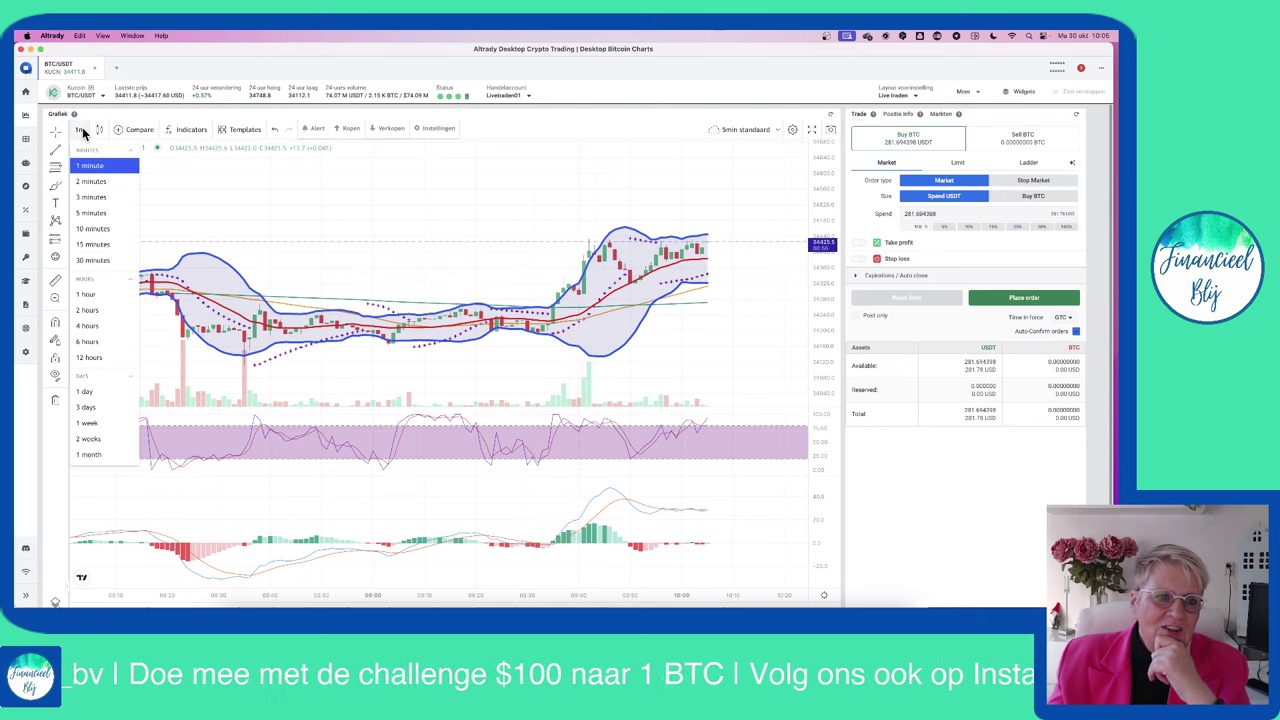
{"action": "left_click", "coordinate": [88, 294]}
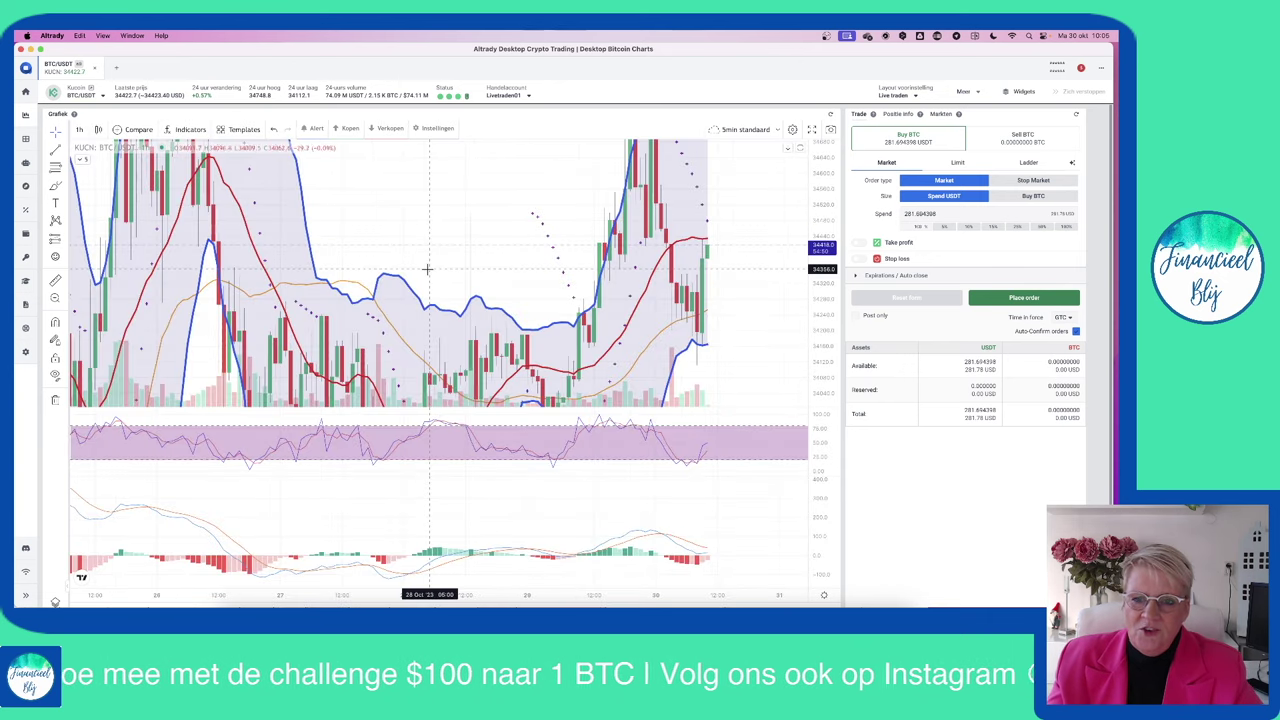
{"action": "left_click_drag", "start_coordinate": [823, 222], "coordinate": [818, 378]}
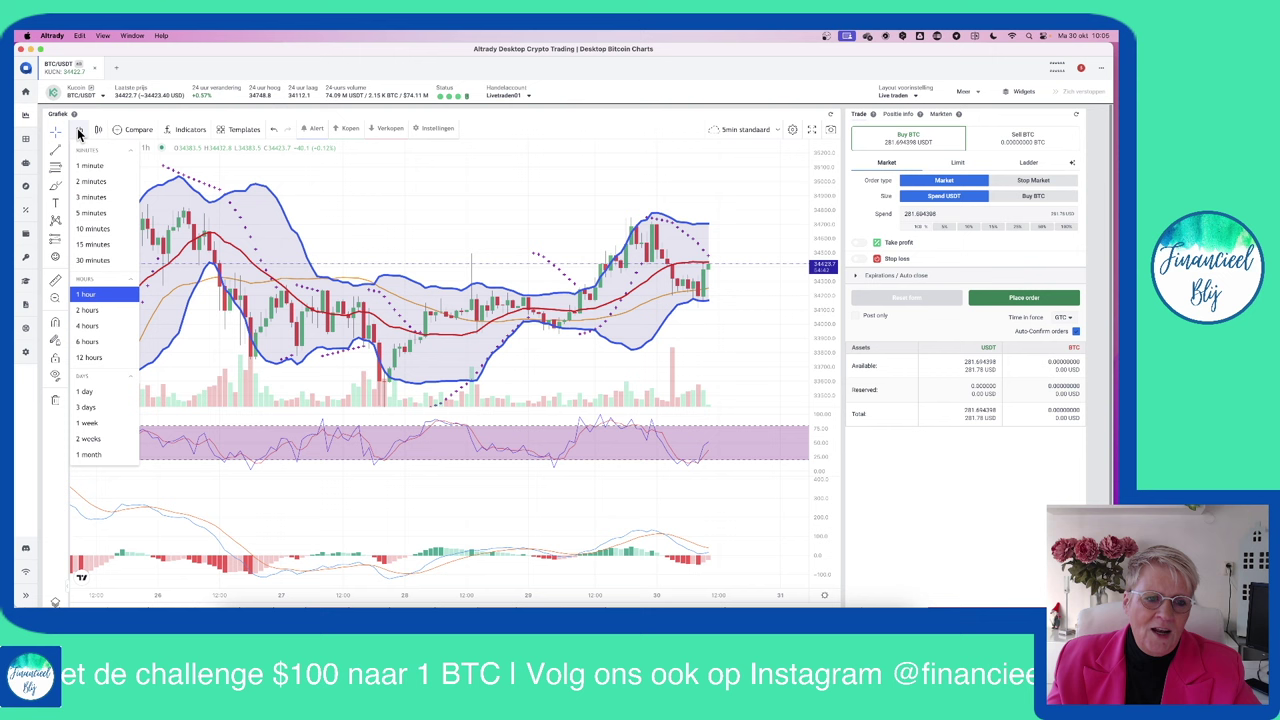
{"action": "left_click", "coordinate": [90, 247]}
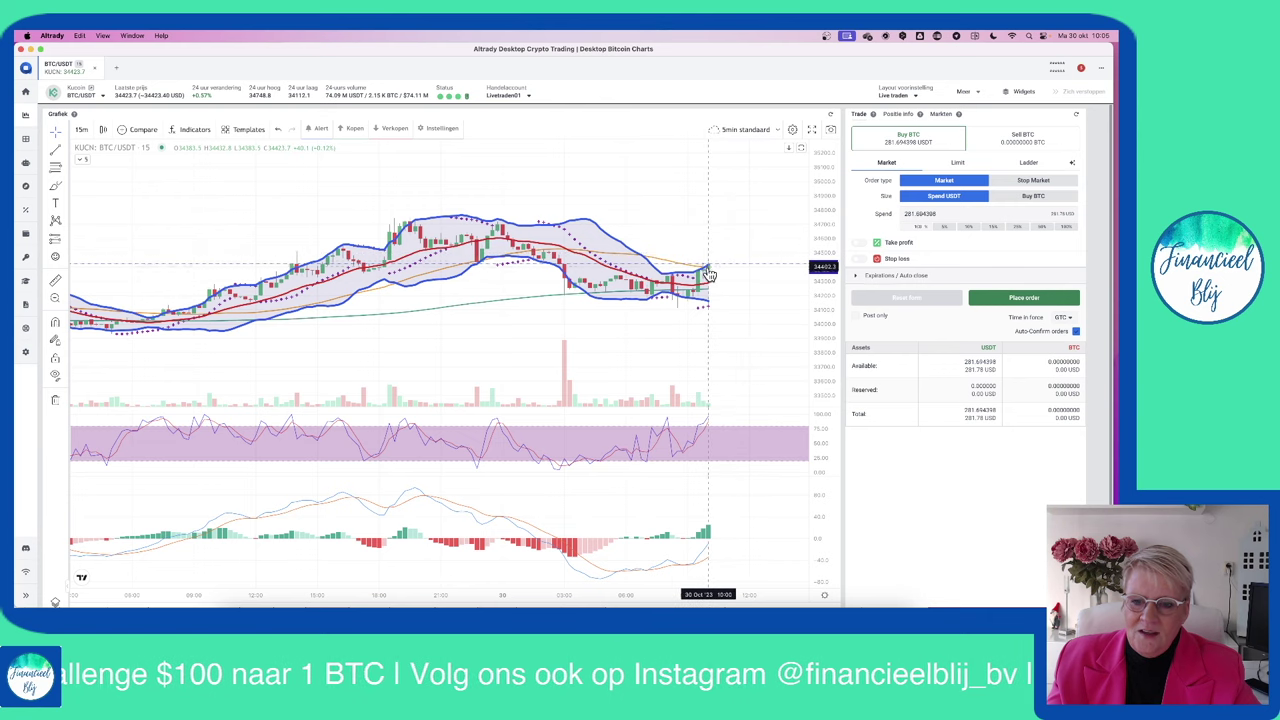
- Enlarge the stochastic and MACD panes one after the other to inspect them on the 15-minute BTC/USDT chart, restoring the layout each time
{"action": "double_click", "coordinate": [720, 422]}
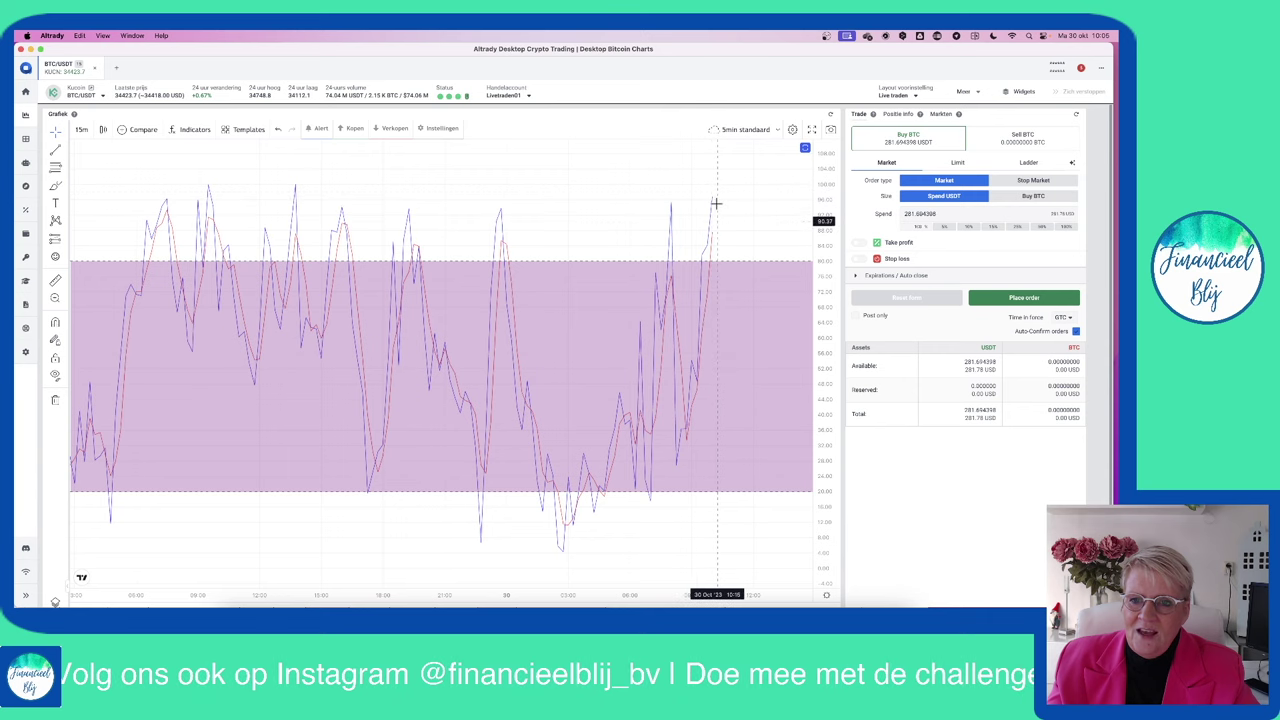
{"action": "double_click", "coordinate": [718, 200]}
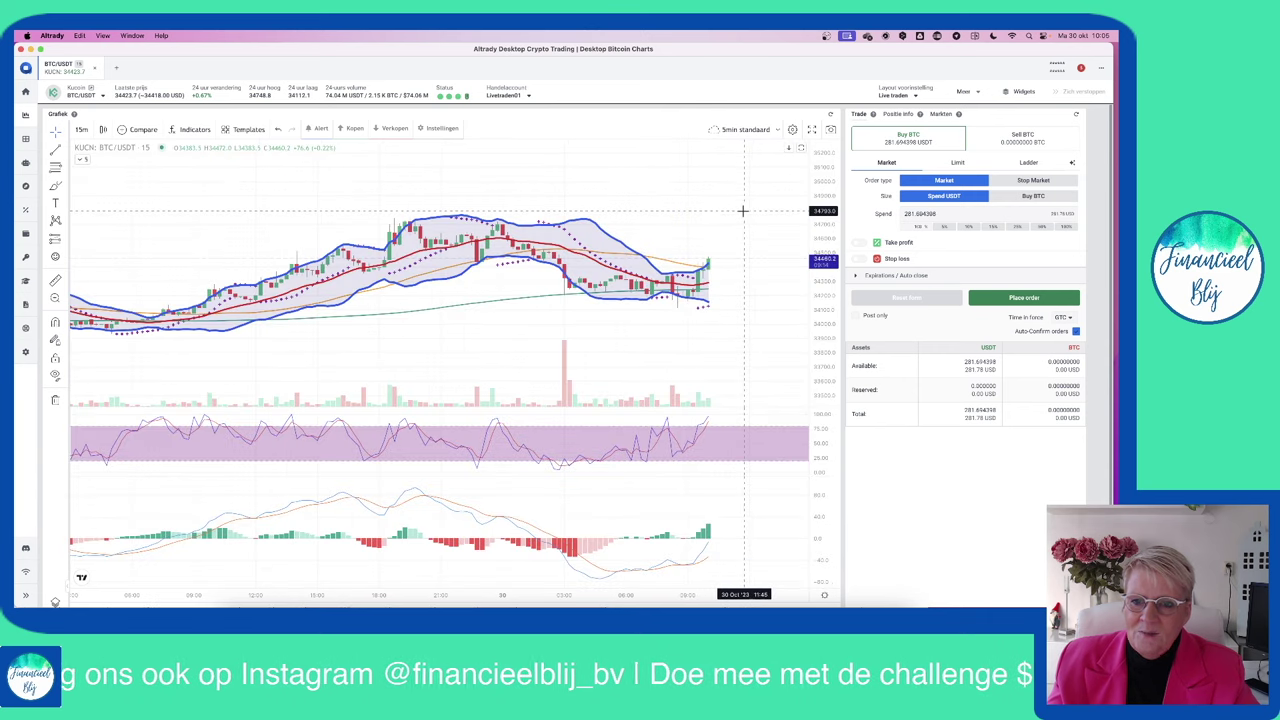
{"action": "double_click", "coordinate": [728, 523]}
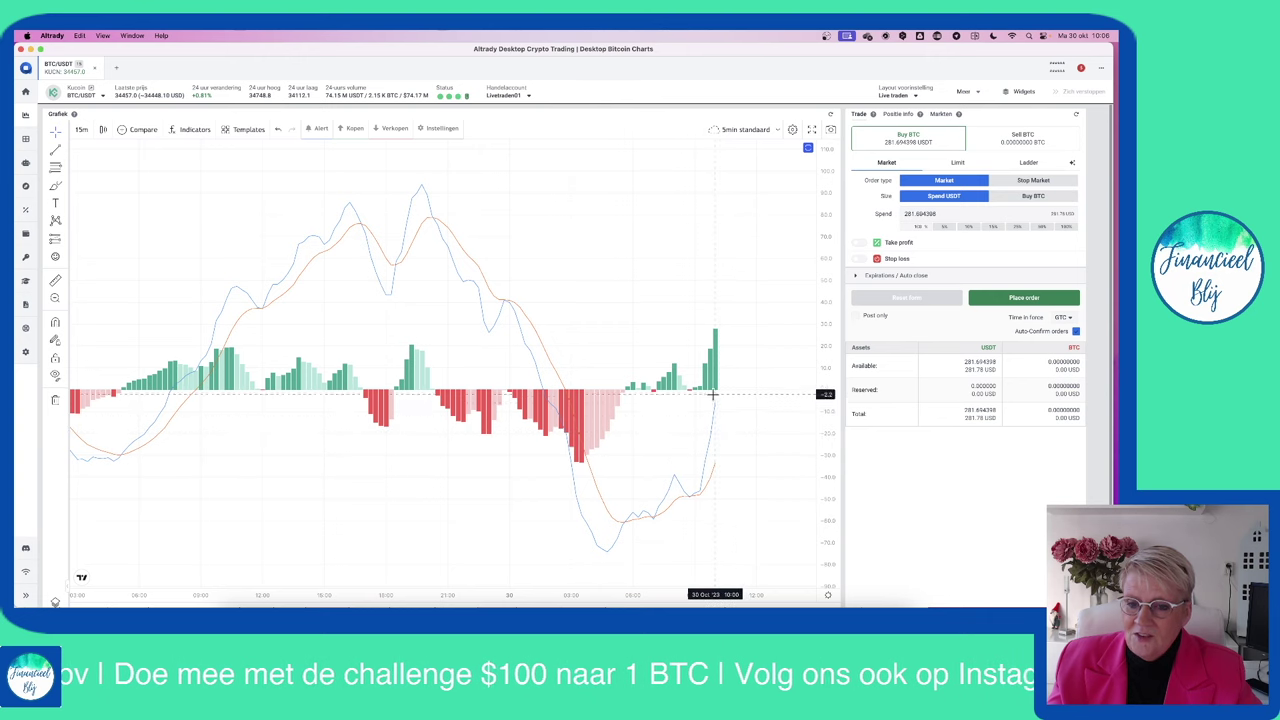
{"action": "double_click", "coordinate": [743, 296]}
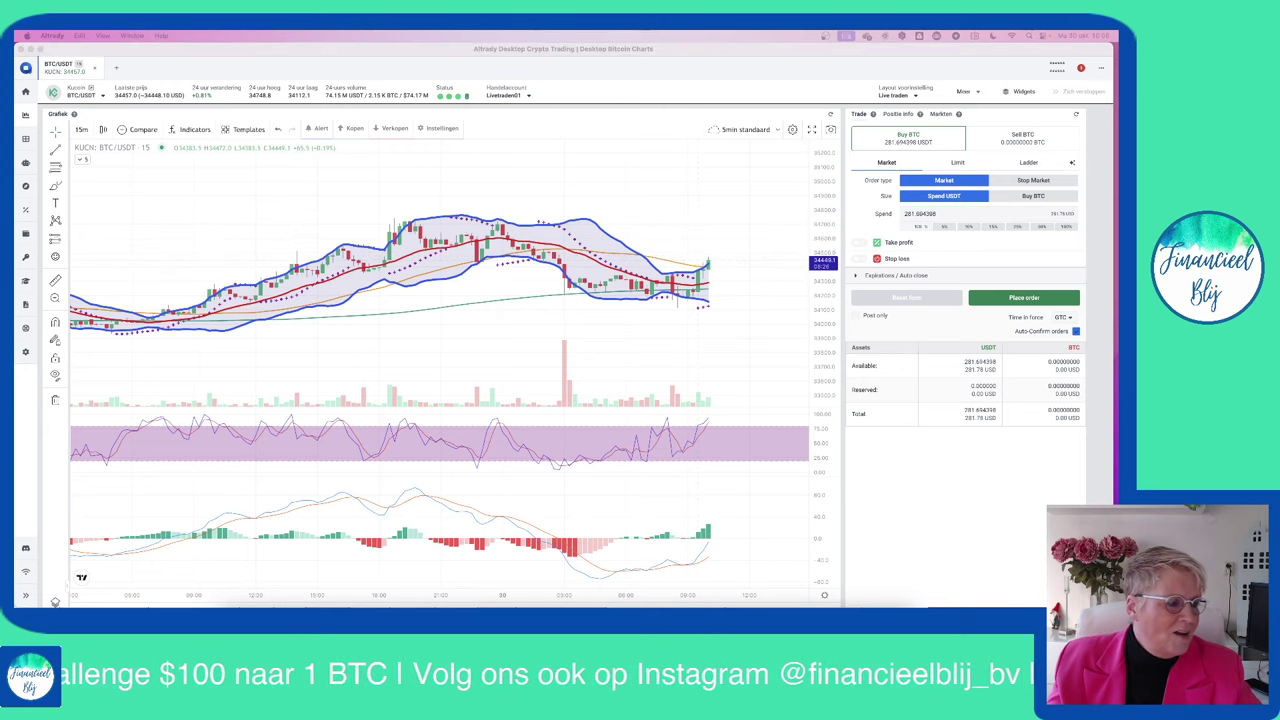
- Open the UNFI/USDT market and fill in a limit buy at the ask price of 10.648 with 100% of the balance
{"action": "key", "text": "Return"}
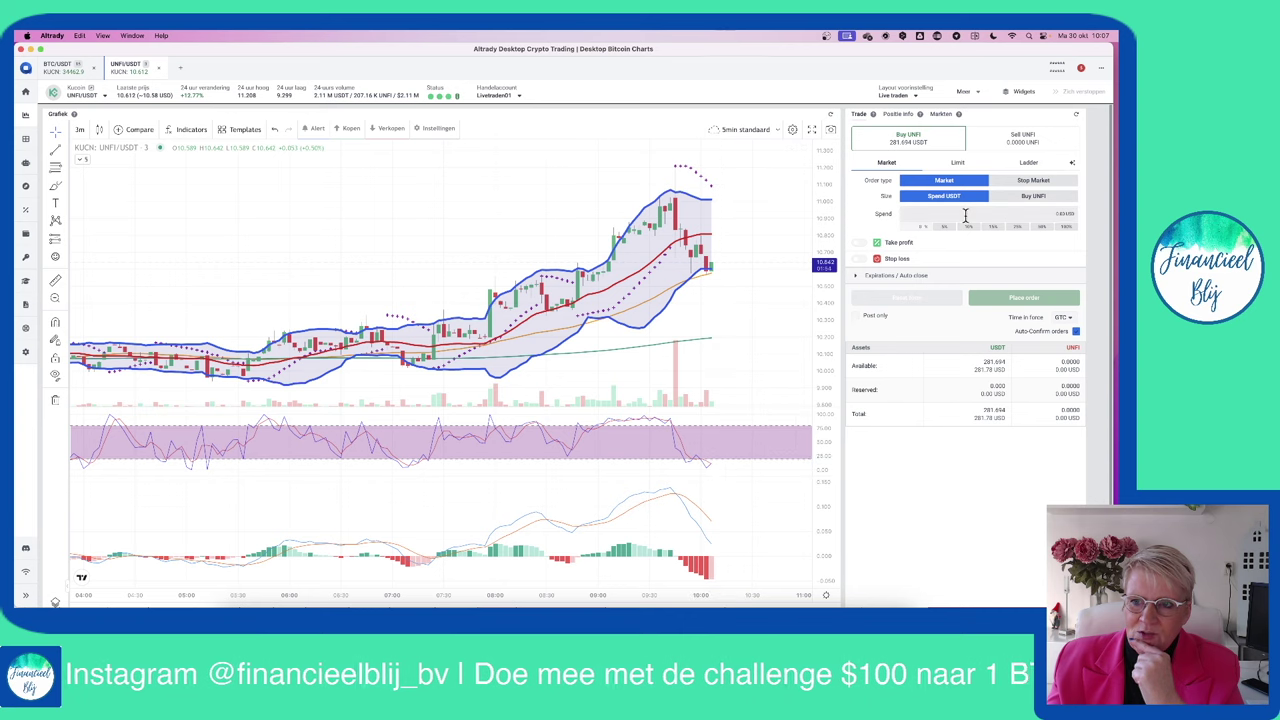
{"action": "left_click", "coordinate": [959, 164]}
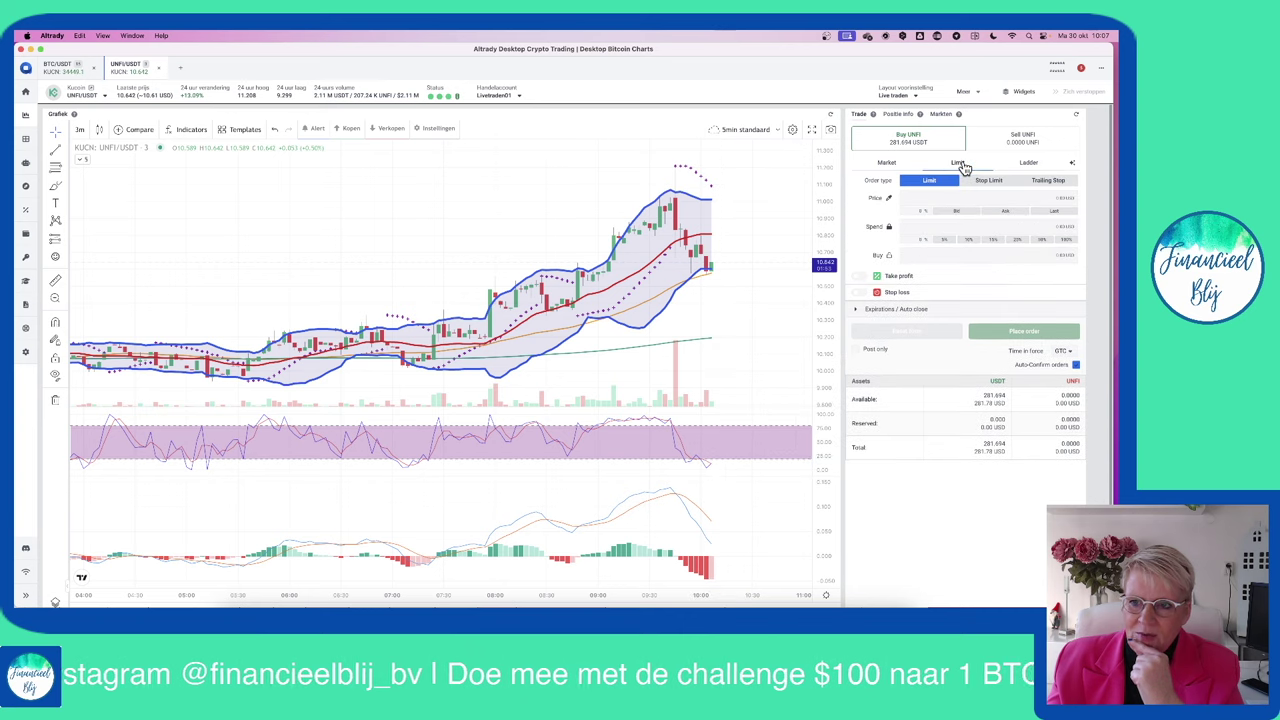
{"action": "left_click", "coordinate": [1007, 215]}
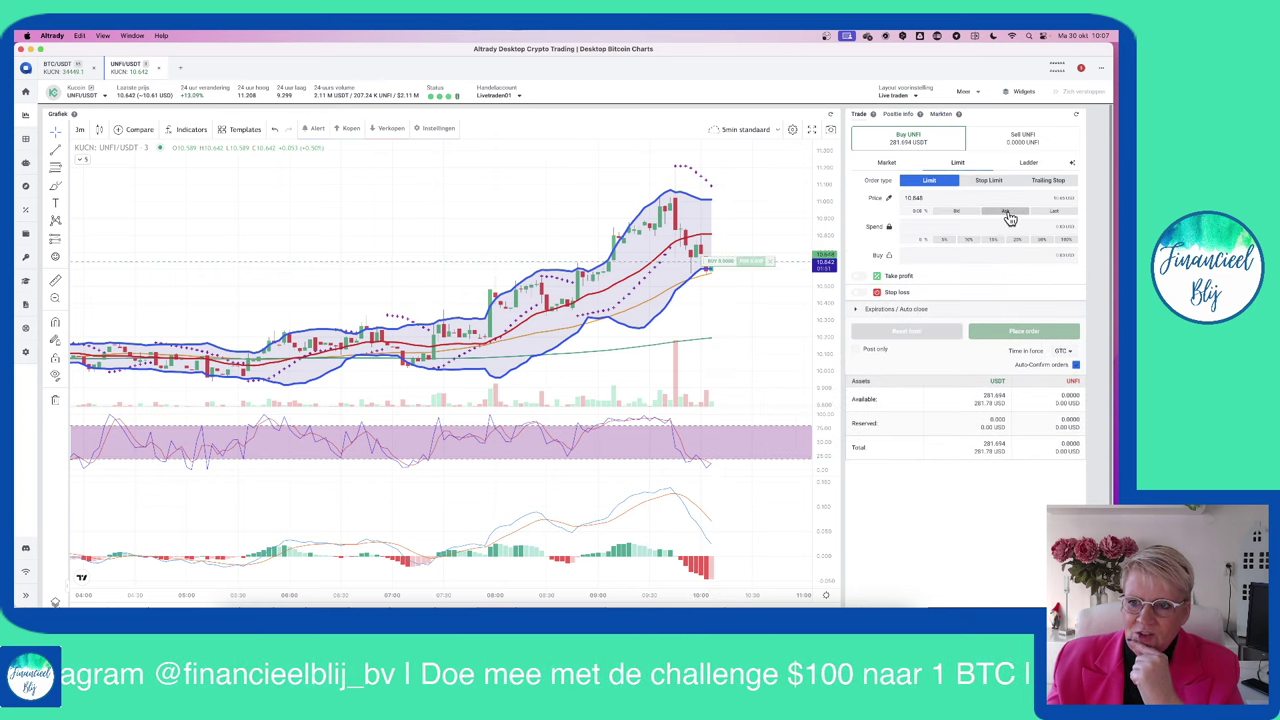
{"action": "left_click", "coordinate": [1066, 240]}
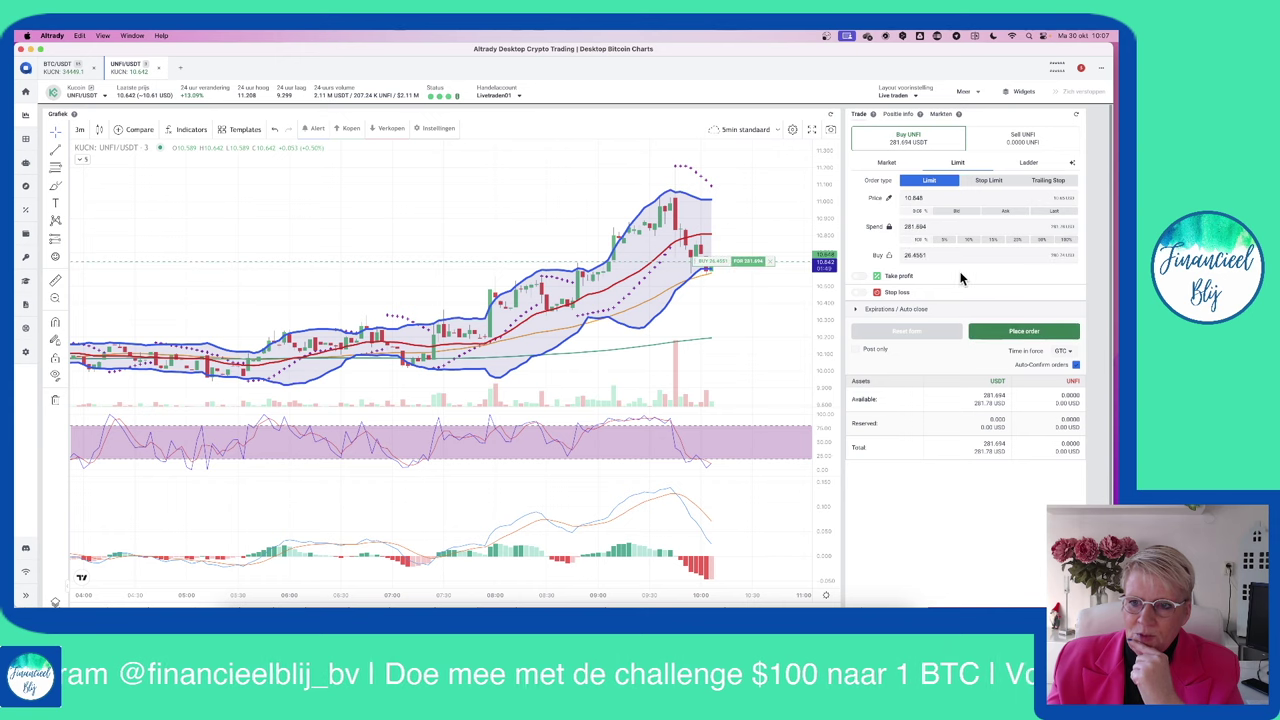
- Place the UNFI limit buy at the ask price of 10.64 with a 0.5% take profit and a stop-market stop loss at 10.435
{"action": "left_click", "coordinate": [861, 278]}
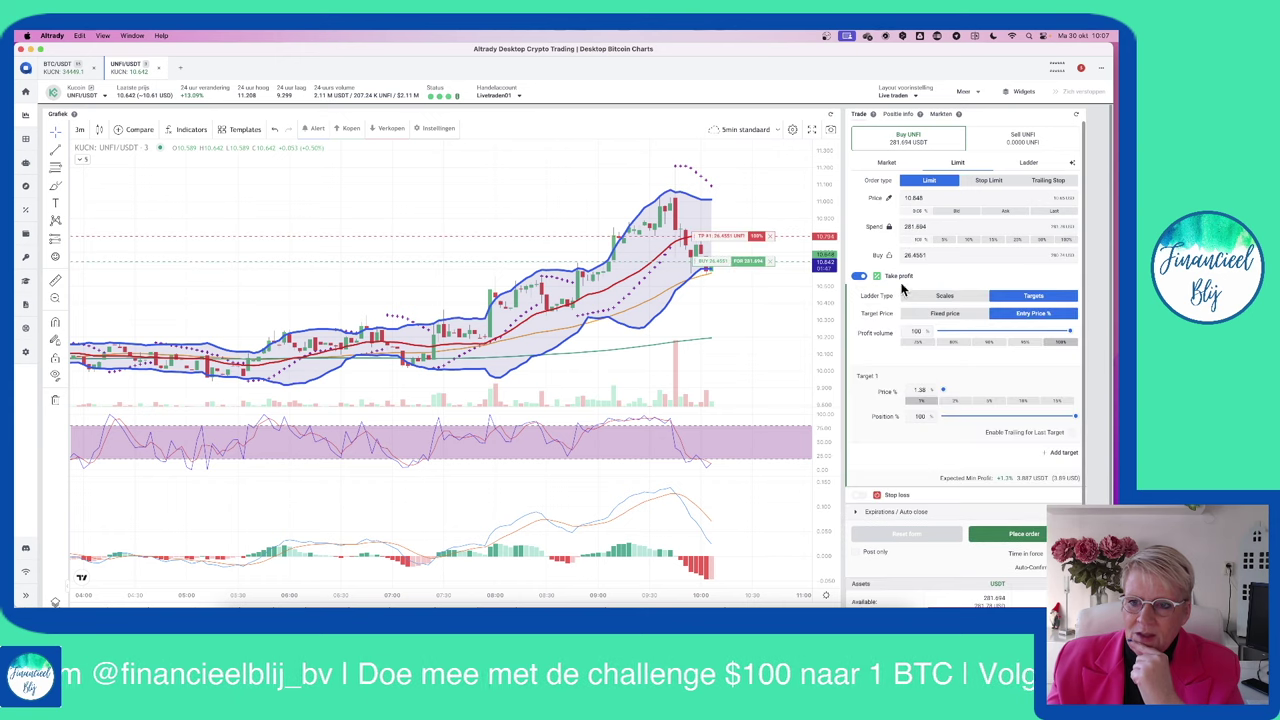
{"action": "left_click", "coordinate": [922, 390]}
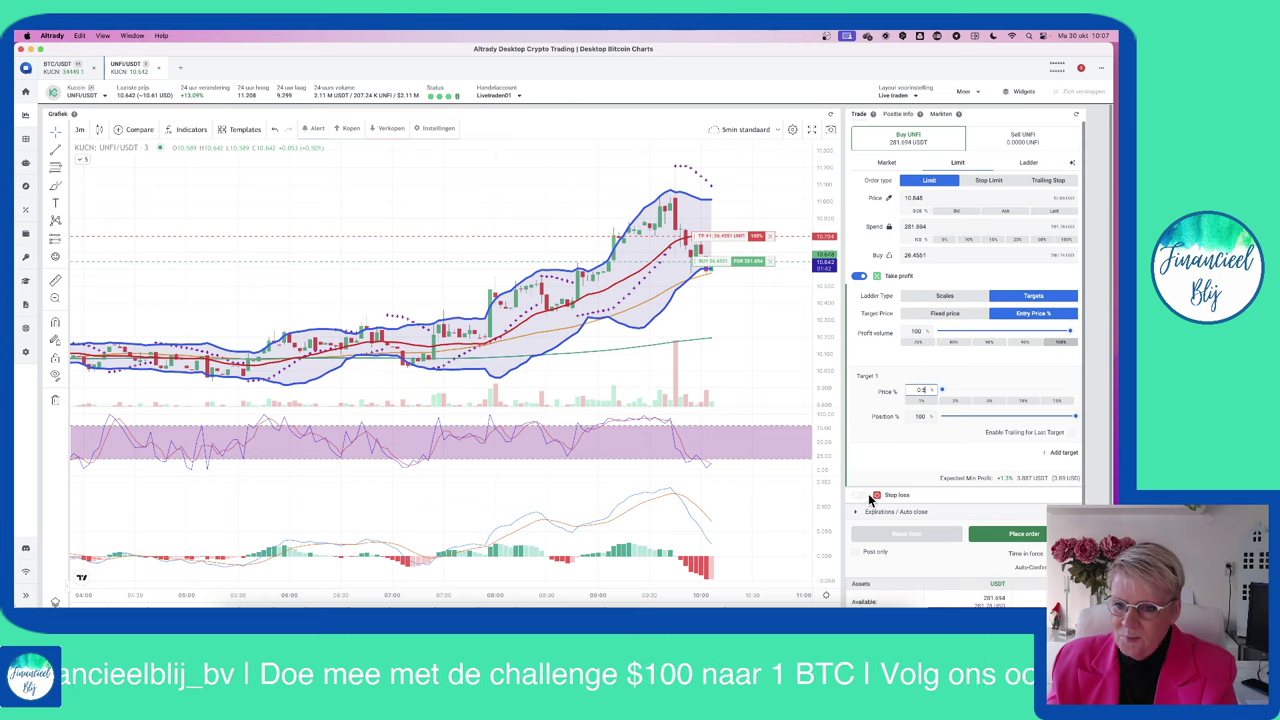
{"action": "left_click", "coordinate": [862, 497]}
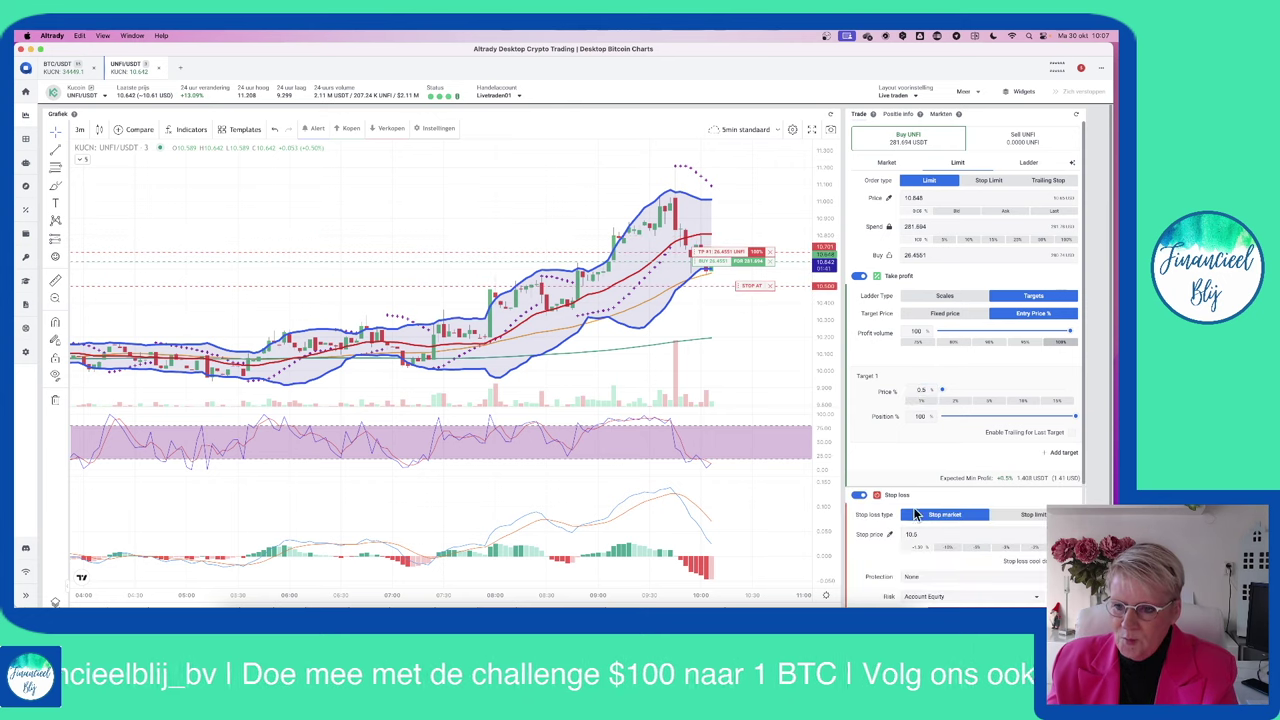
{"action": "left_click", "coordinate": [1035, 549]}
{"action": "left_click", "coordinate": [1008, 214]}
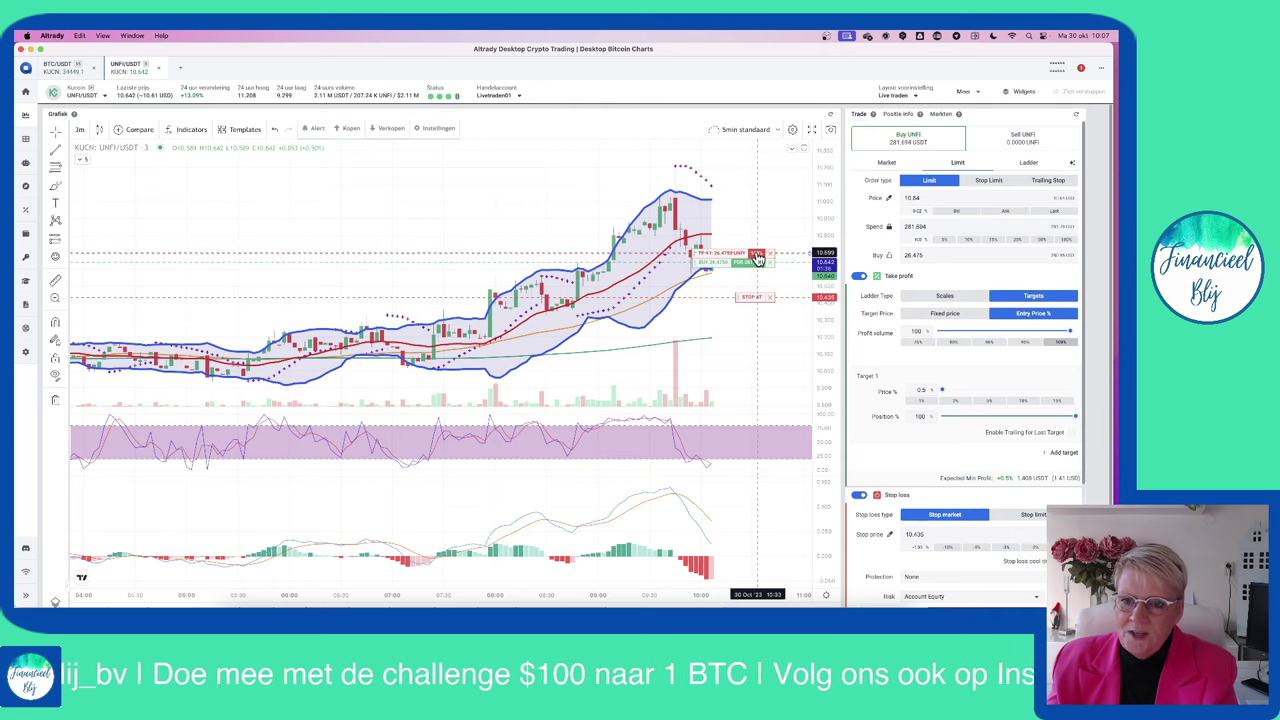
{"action": "left_click_drag", "start_coordinate": [743, 234], "coordinate": [537, 225]}
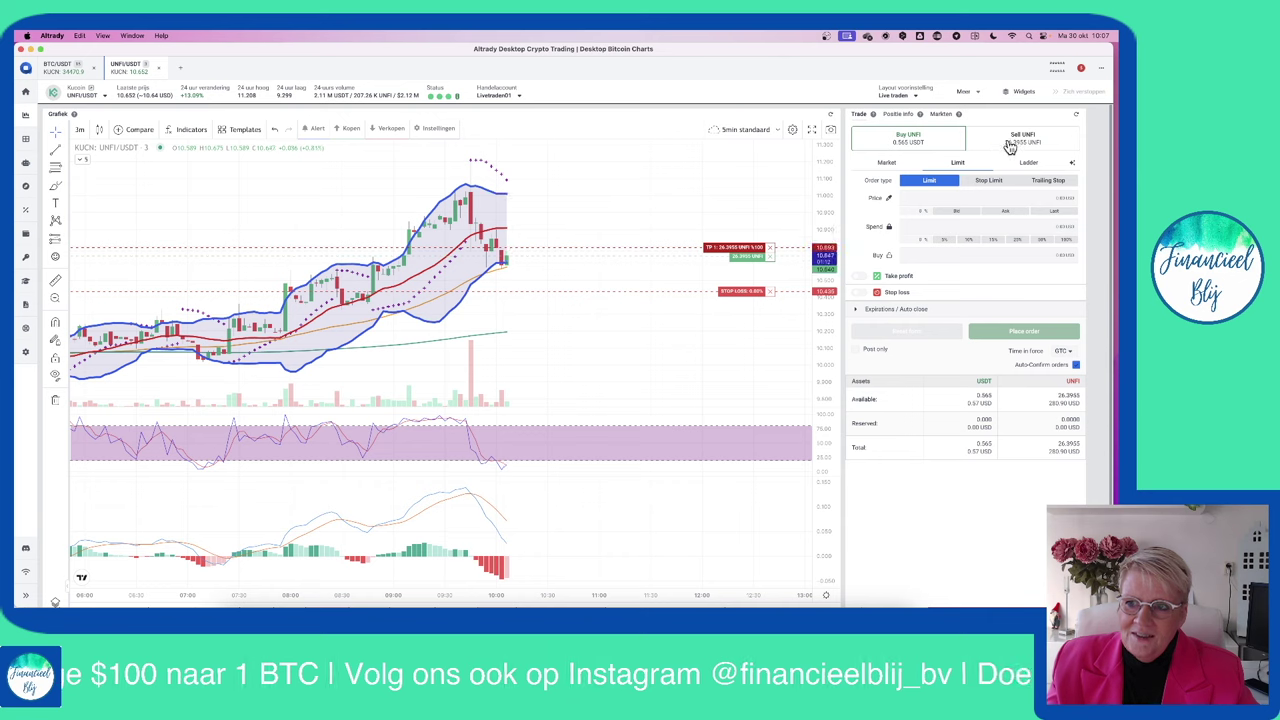
{"action": "left_click", "coordinate": [928, 184]}
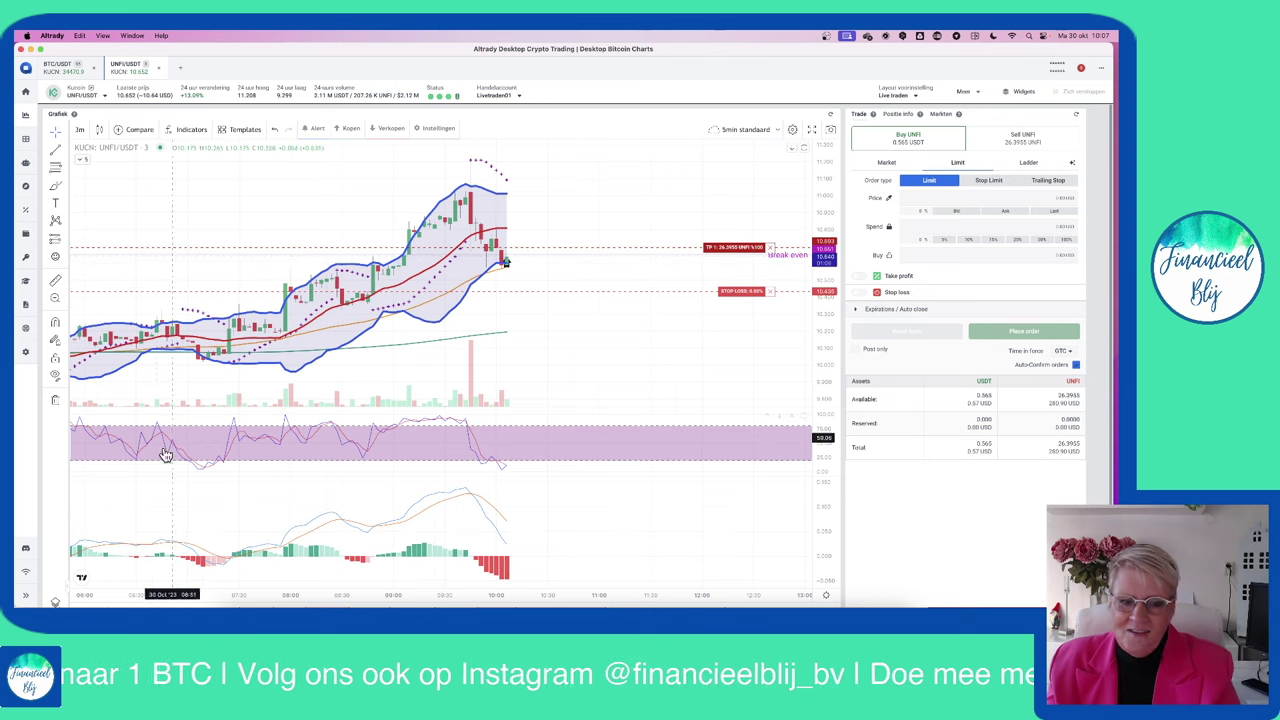
- Switch to the Excel logbook and enter start time 10:07, date 30-10-2023 and coin UNFI for trade 31
{"action": "key", "text": "super+Tab"}
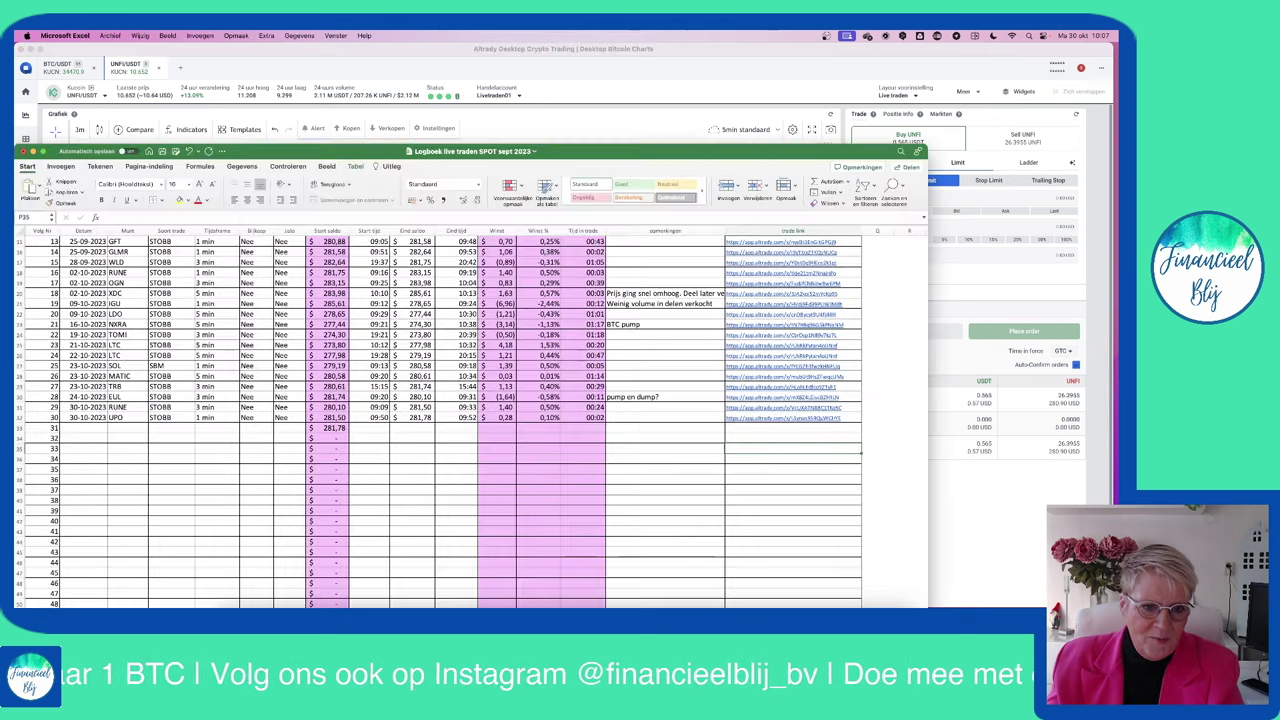
{"action": "left_click", "coordinate": [380, 428]}
{"action": "type", "text": "10"}
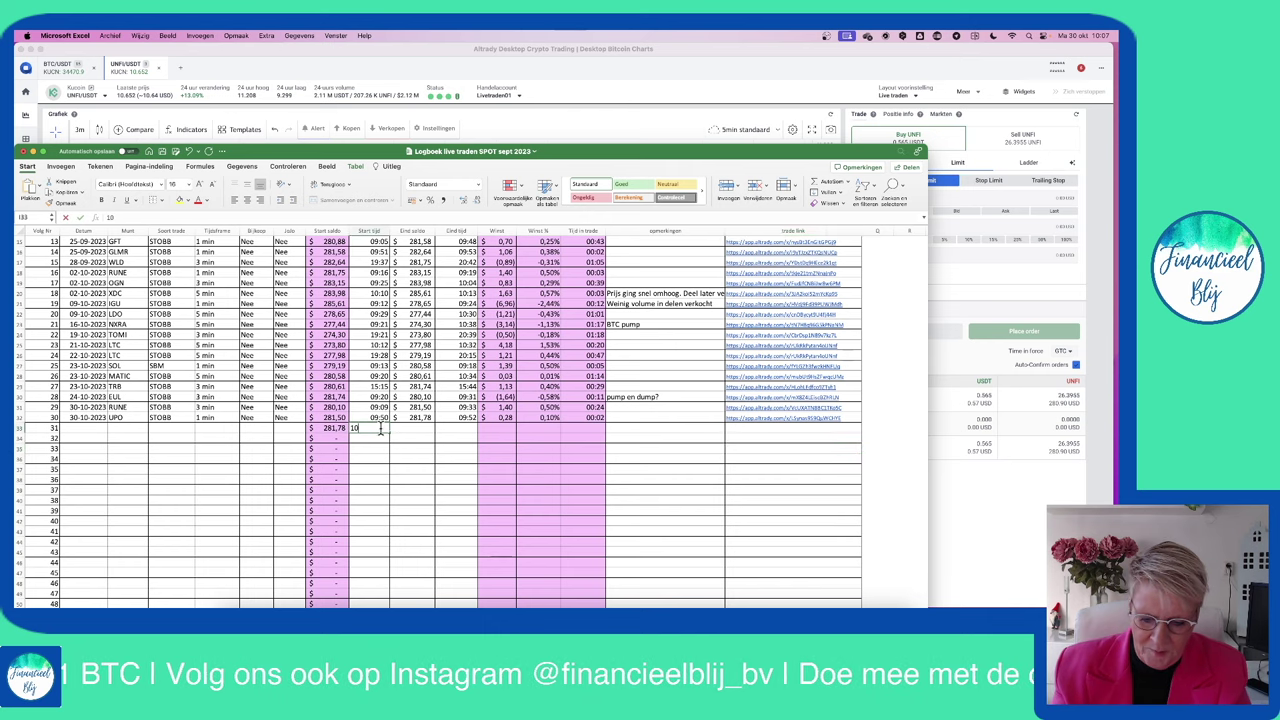
{"action": "type", "text": ":"}
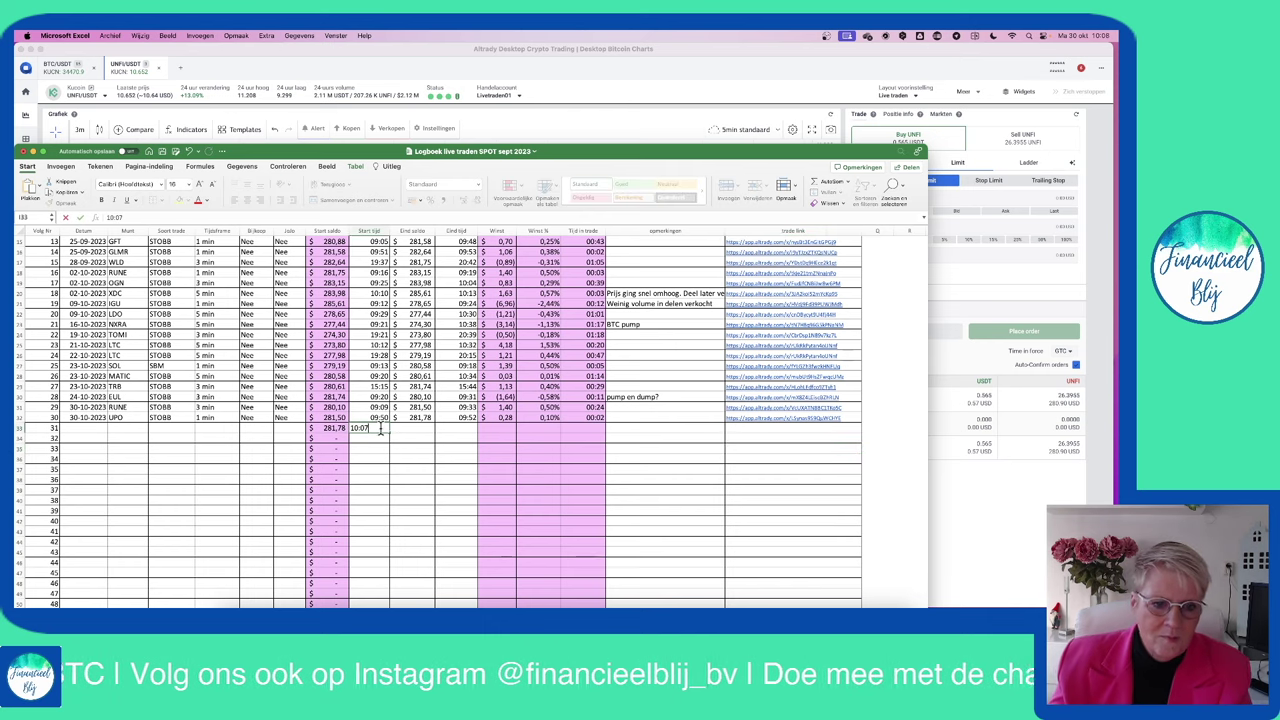
{"action": "type", "text": "07"}
{"action": "left_click", "coordinate": [89, 428]}
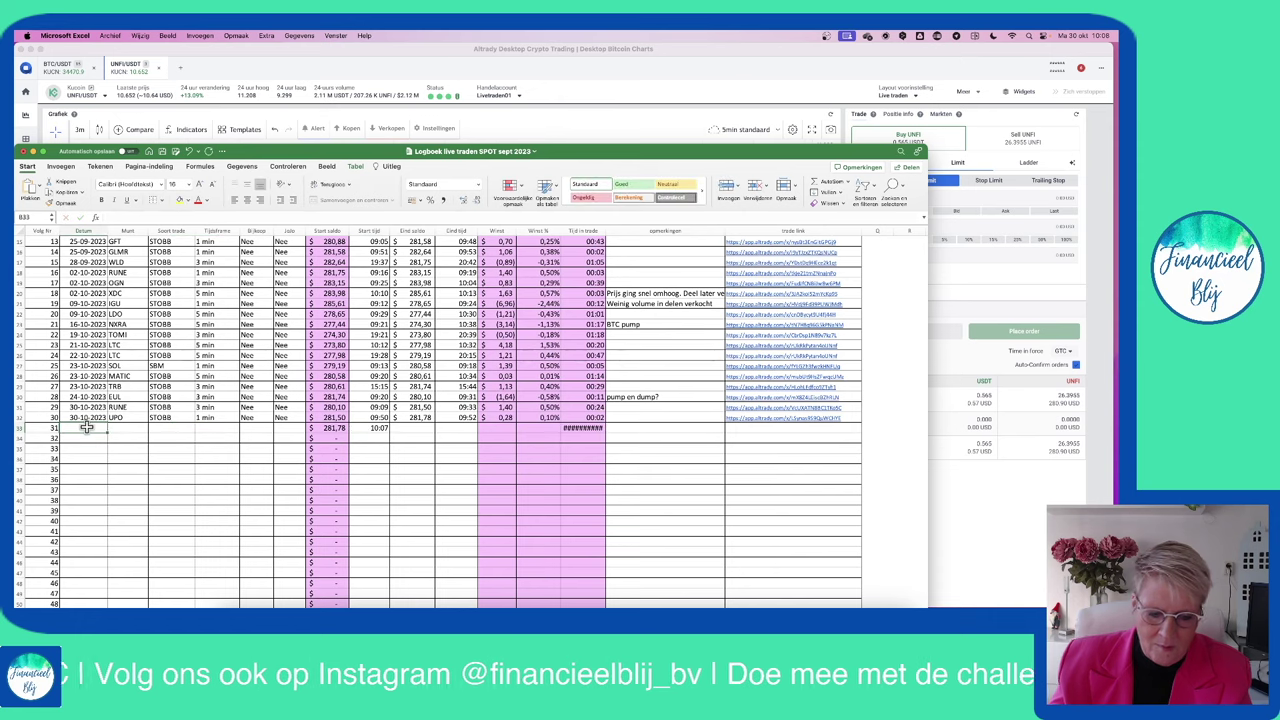
{"action": "type", "text": "30-"}
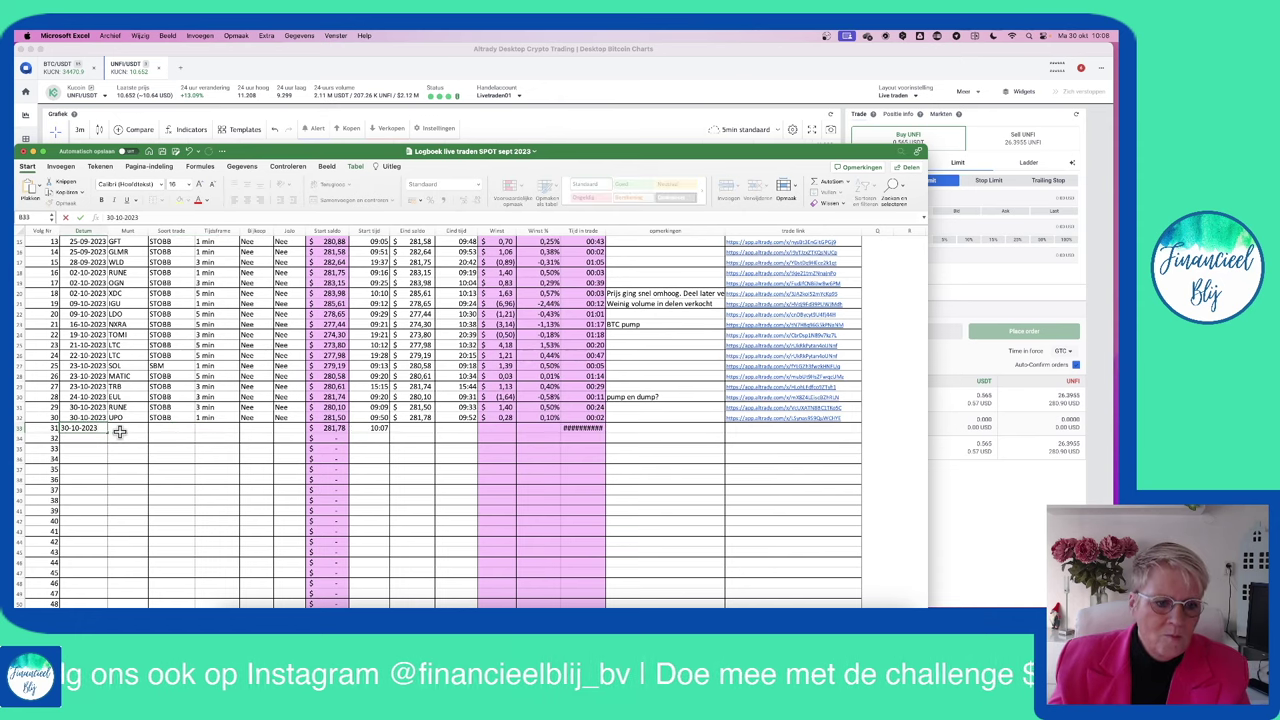
{"action": "type", "text": "10-2023"}
{"action": "left_click", "coordinate": [119, 431]}
{"action": "type", "text": "UNFI"}
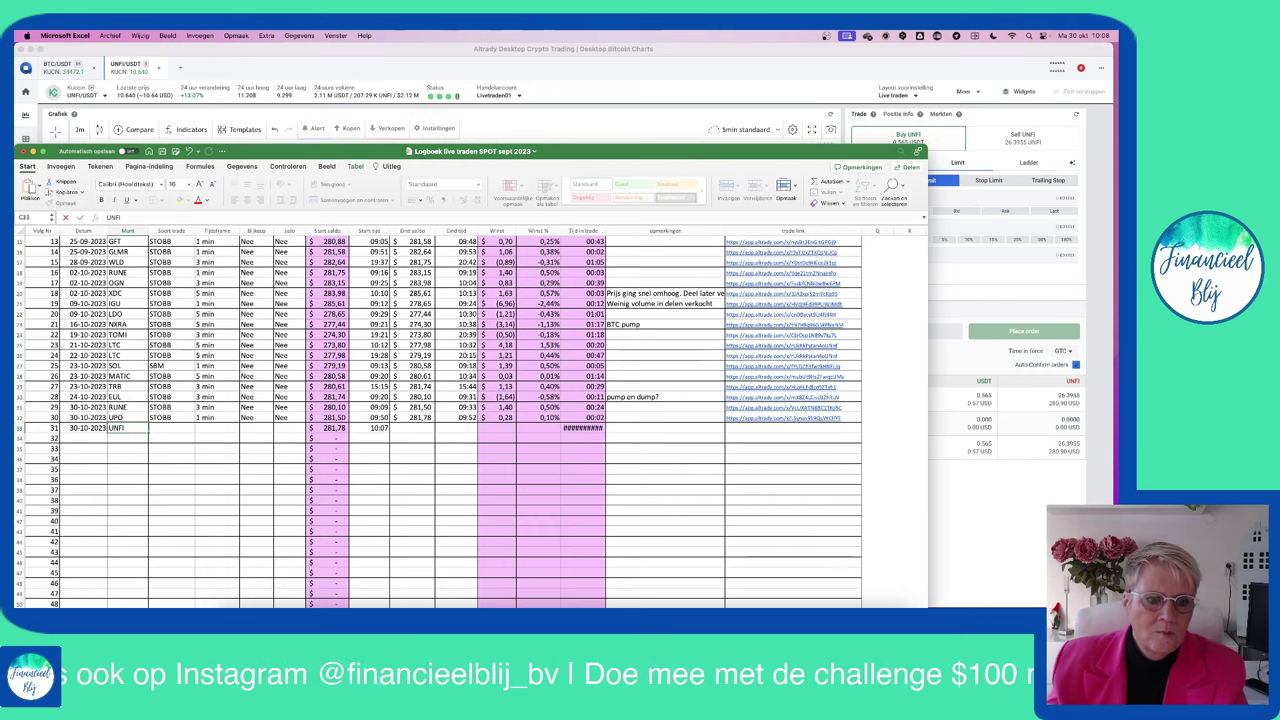
- Complete trade 31's setup details with trade type STOBB, timeframe 3 min, and Nee in the two columns before the start balance
{"action": "left_click", "coordinate": [169, 430]}
{"action": "type", "text": "S"}
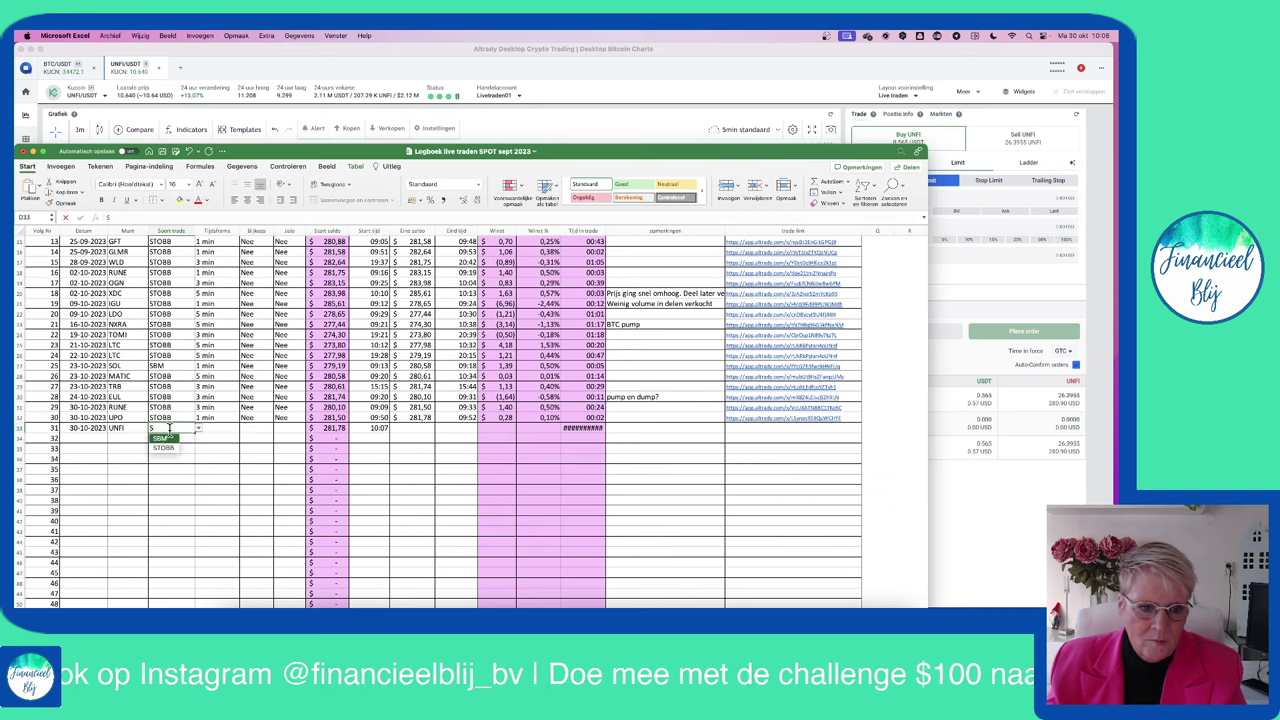
{"action": "left_click", "coordinate": [170, 447]}
{"action": "left_click", "coordinate": [219, 428]}
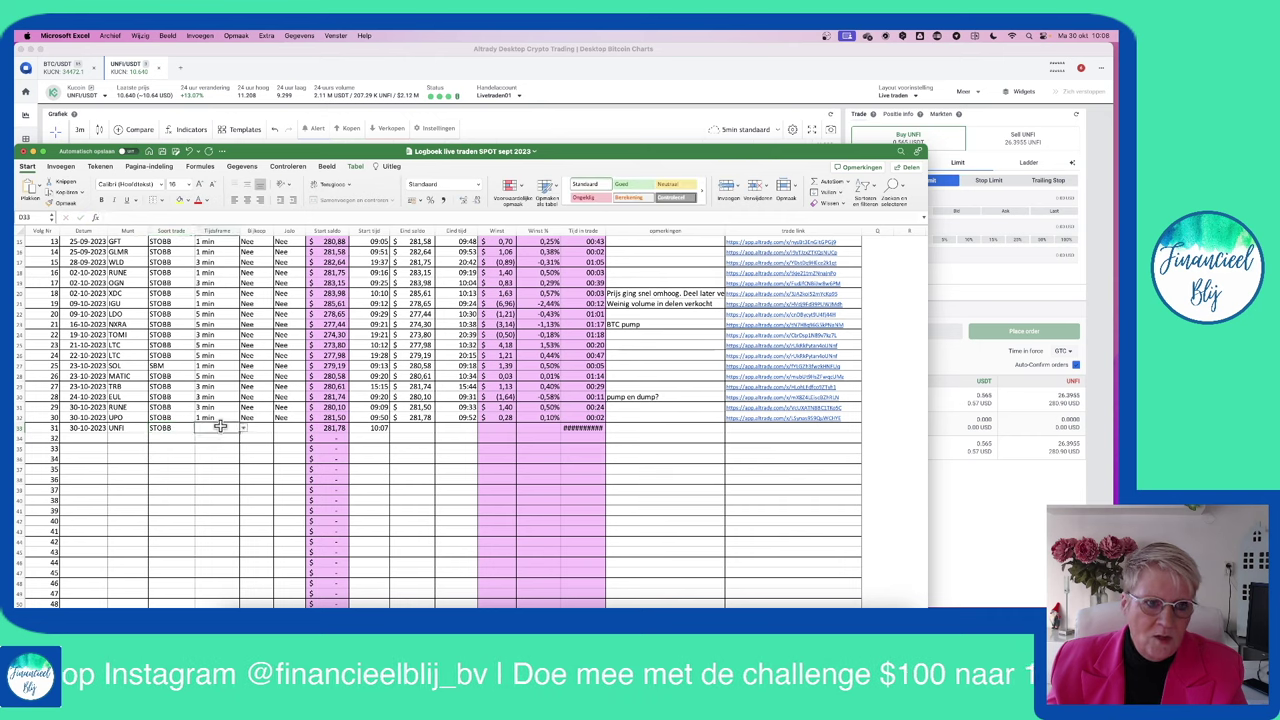
{"action": "type", "text": "3"}
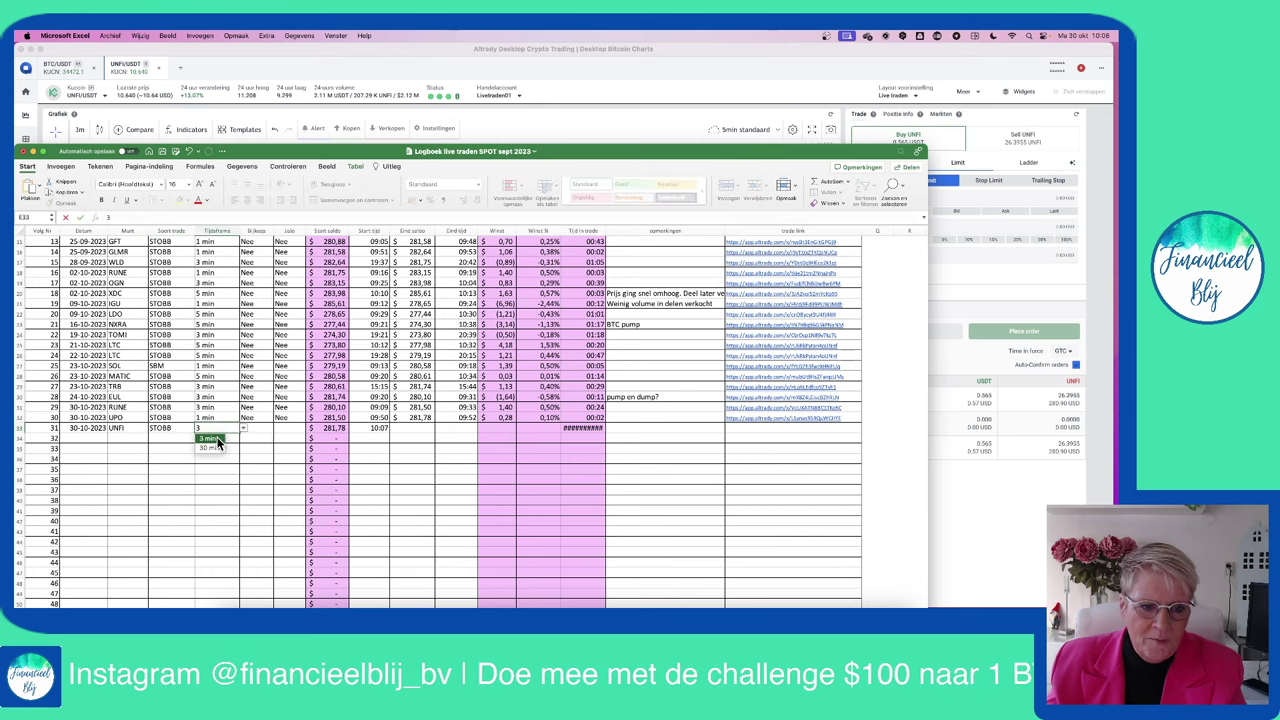
{"action": "left_click", "coordinate": [217, 442]}
{"action": "left_click", "coordinate": [252, 430]}
{"action": "type", "text": "Nee"}
{"action": "key", "text": "Tab"}
{"action": "type", "text": "Nee"}
{"action": "key", "text": "Tab"}
{"action": "key", "text": "Tab"}
{"action": "key", "text": "Tab"}
{"action": "key", "text": "Tab"}
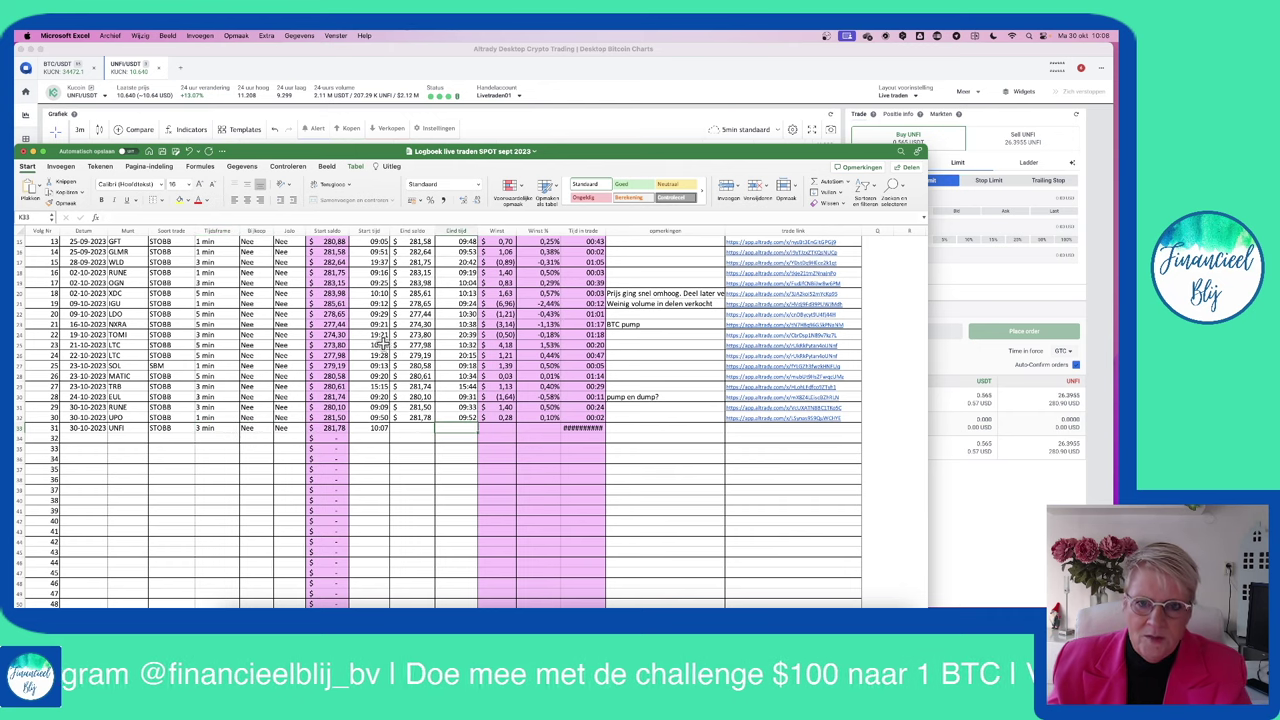
- Return to Altrady, check the BTC/USDT chart against UNFI/USDT, and inspect the UNFI MACD pane enlarged before restoring the layout
{"action": "left_click", "coordinate": [602, 98]}
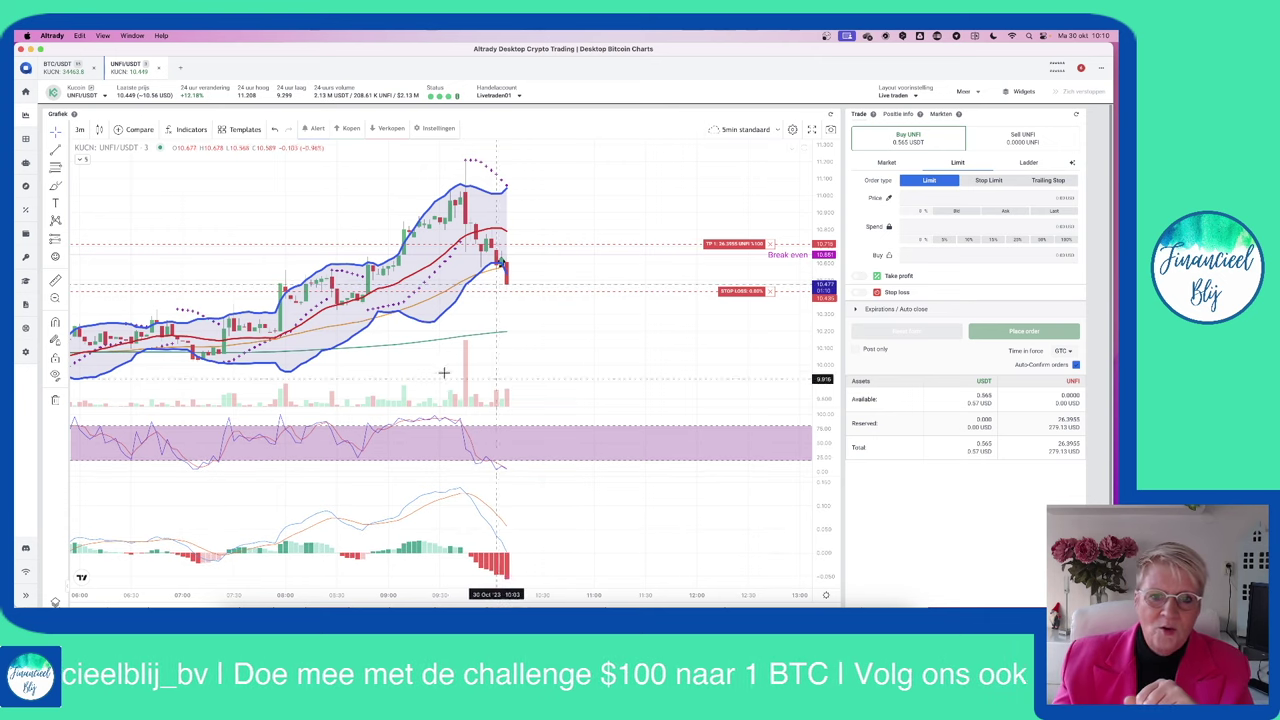
{"action": "left_click", "coordinate": [57, 75]}
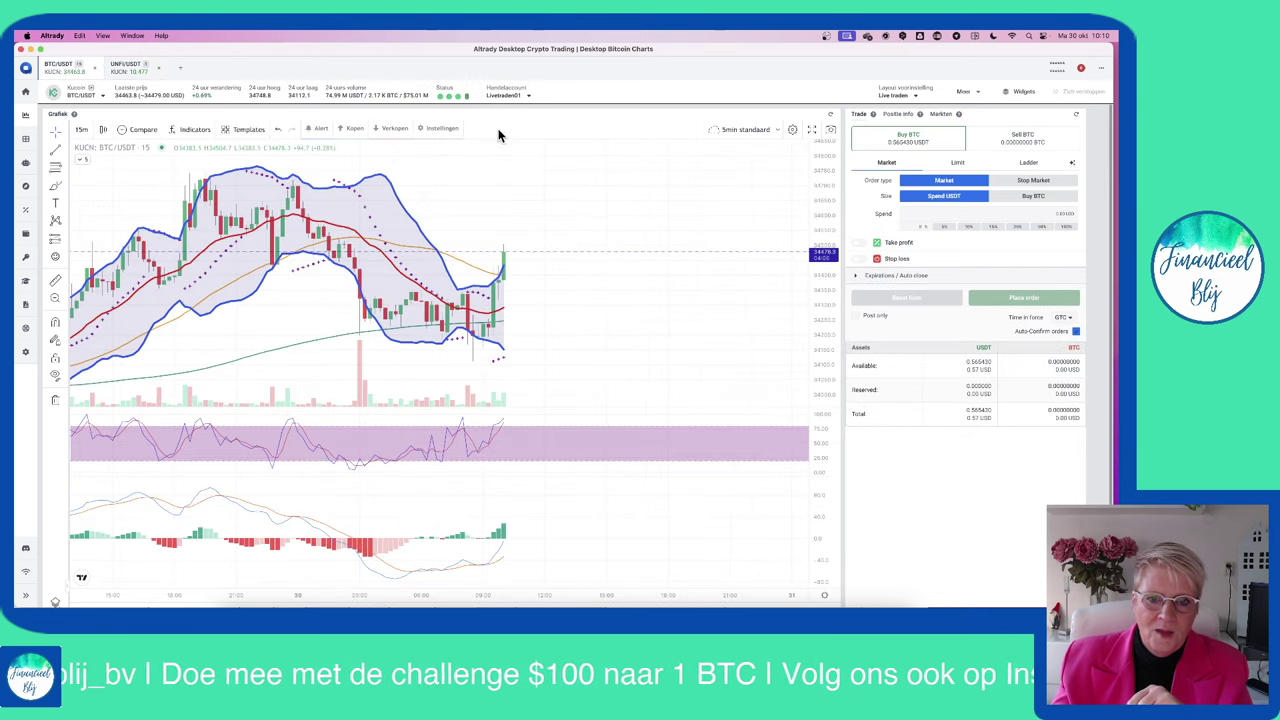
{"action": "left_click", "coordinate": [125, 64]}
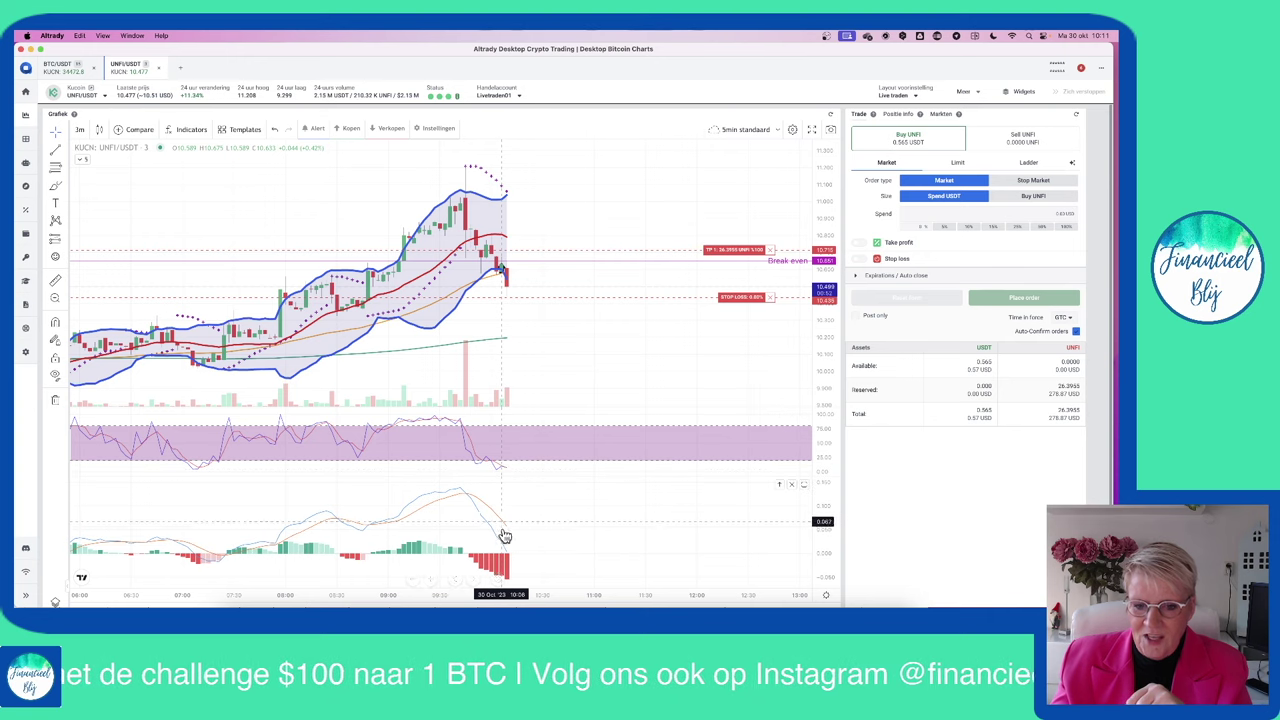
{"action": "double_click", "coordinate": [631, 526]}
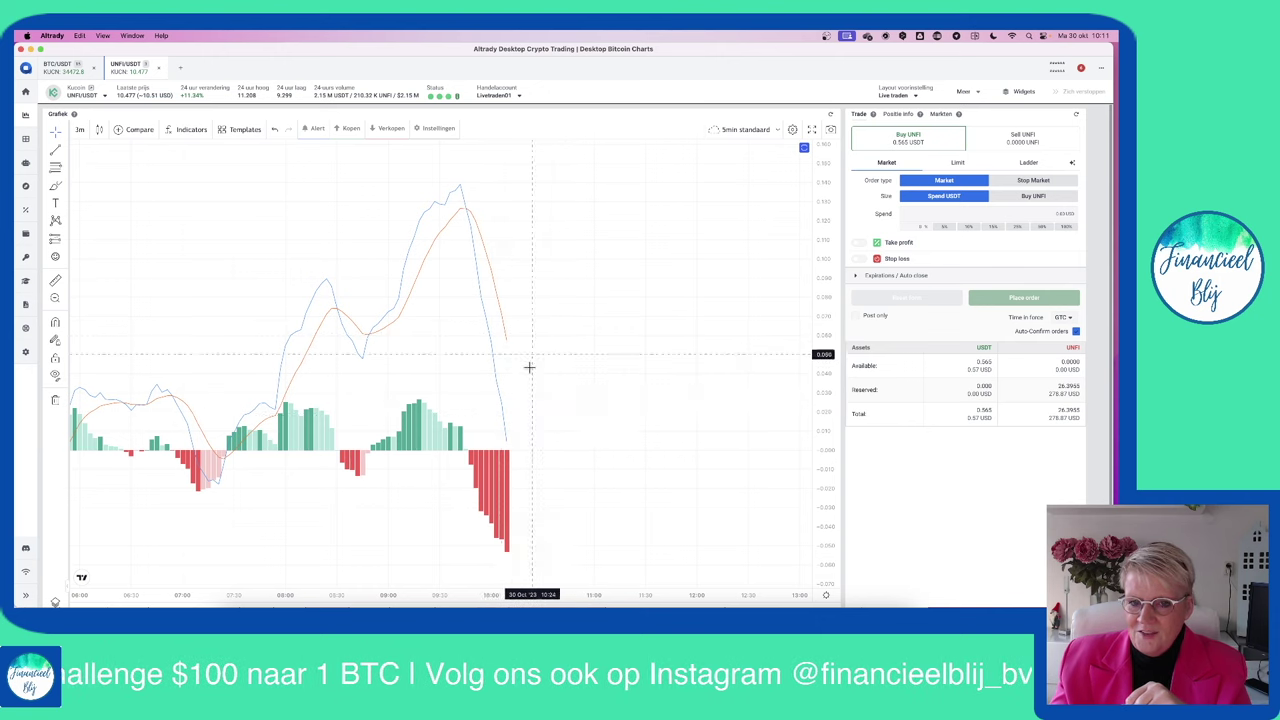
{"action": "double_click", "coordinate": [658, 342]}
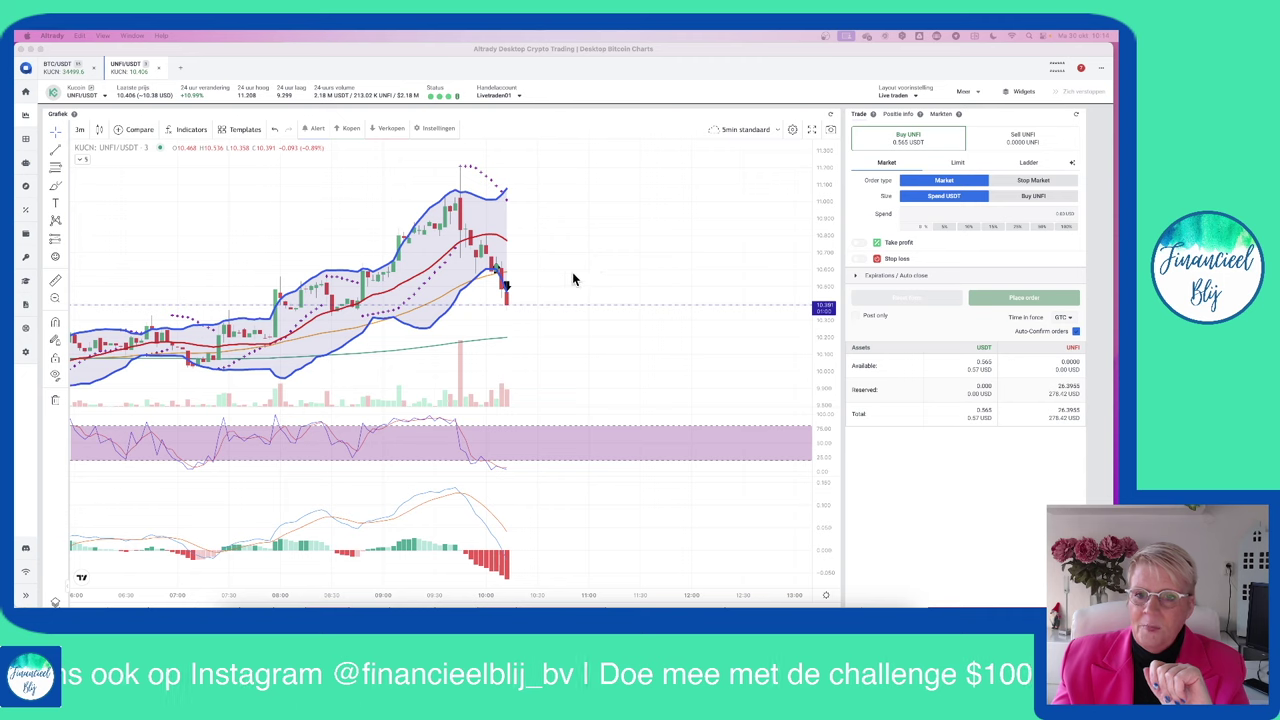
- Show the UNFI/USDT chart with the "alleen vol" indicator template, and switch back to the STOBB + SBM template
{"action": "left_click", "coordinate": [249, 130]}
{"action": "left_click", "coordinate": [249, 130]}
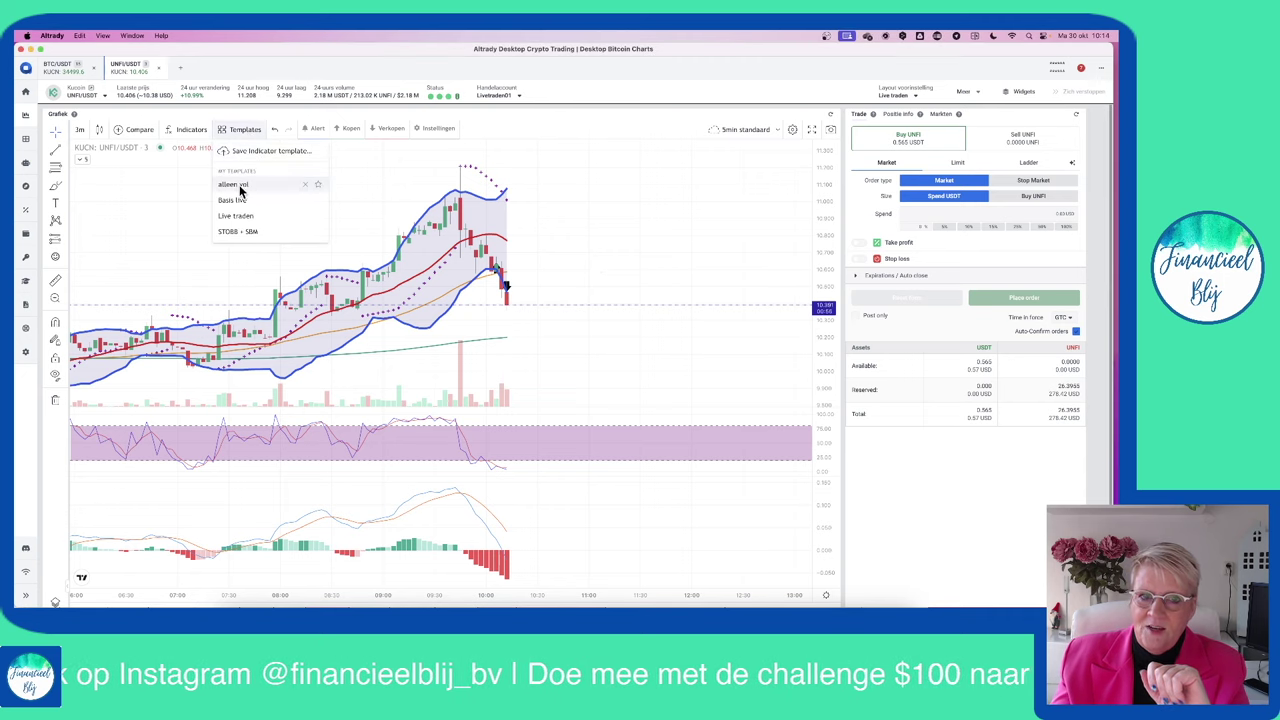
{"action": "left_click", "coordinate": [240, 184]}
{"action": "left_click", "coordinate": [240, 129]}
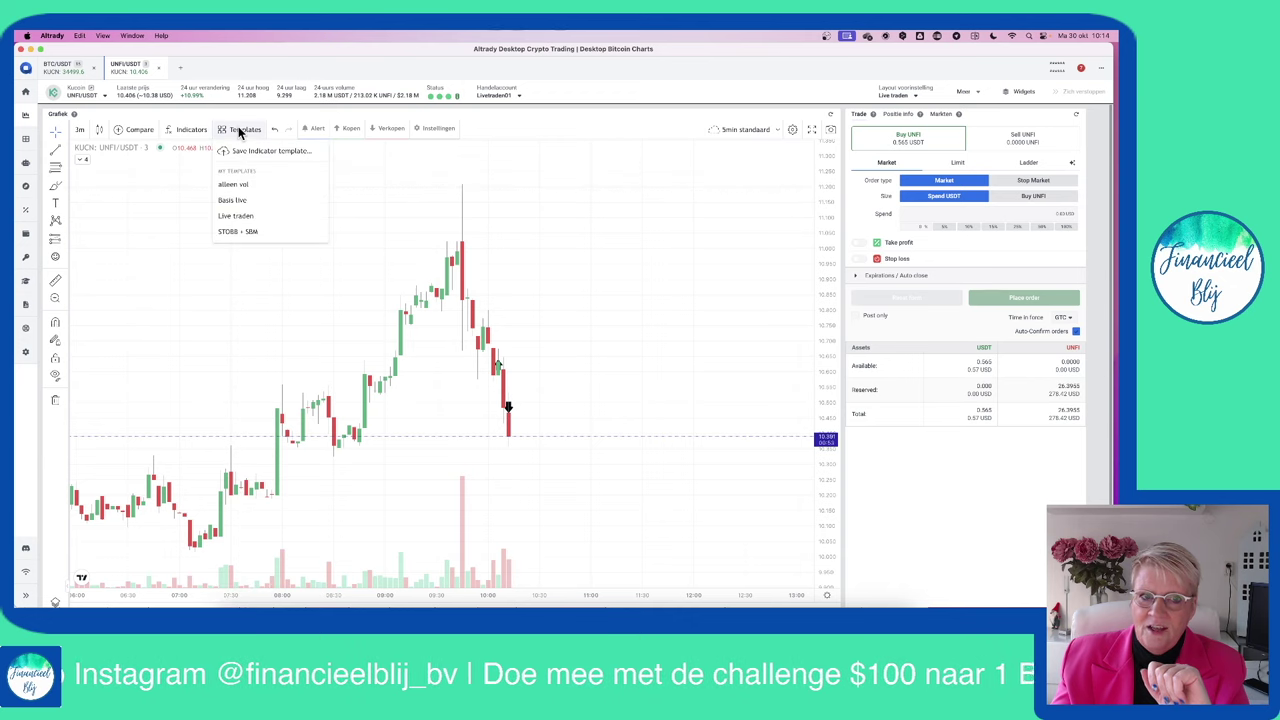
{"action": "left_click", "coordinate": [236, 232]}
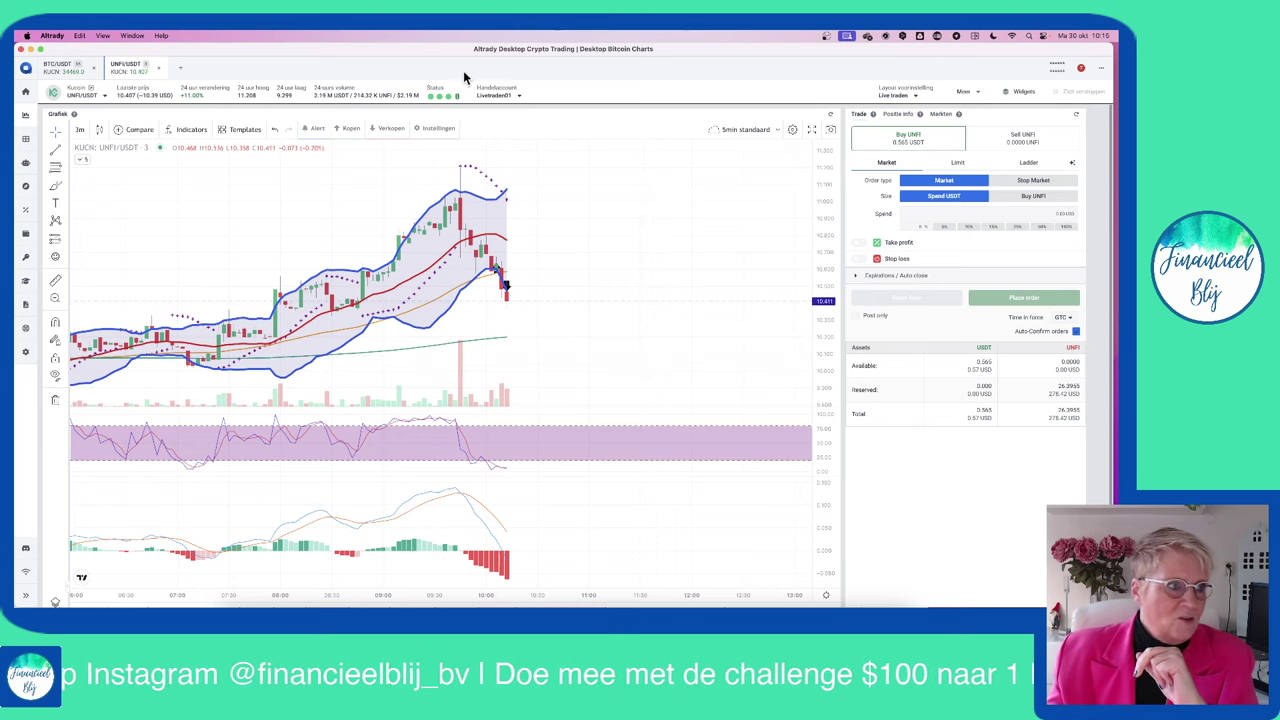
- Enlarge the Sienscan browser window and review the scanner results and the subscription plans with yearly and monthly pricing
{"action": "left_click_drag", "start_coordinate": [41, 51], "coordinate": [454, 76]}
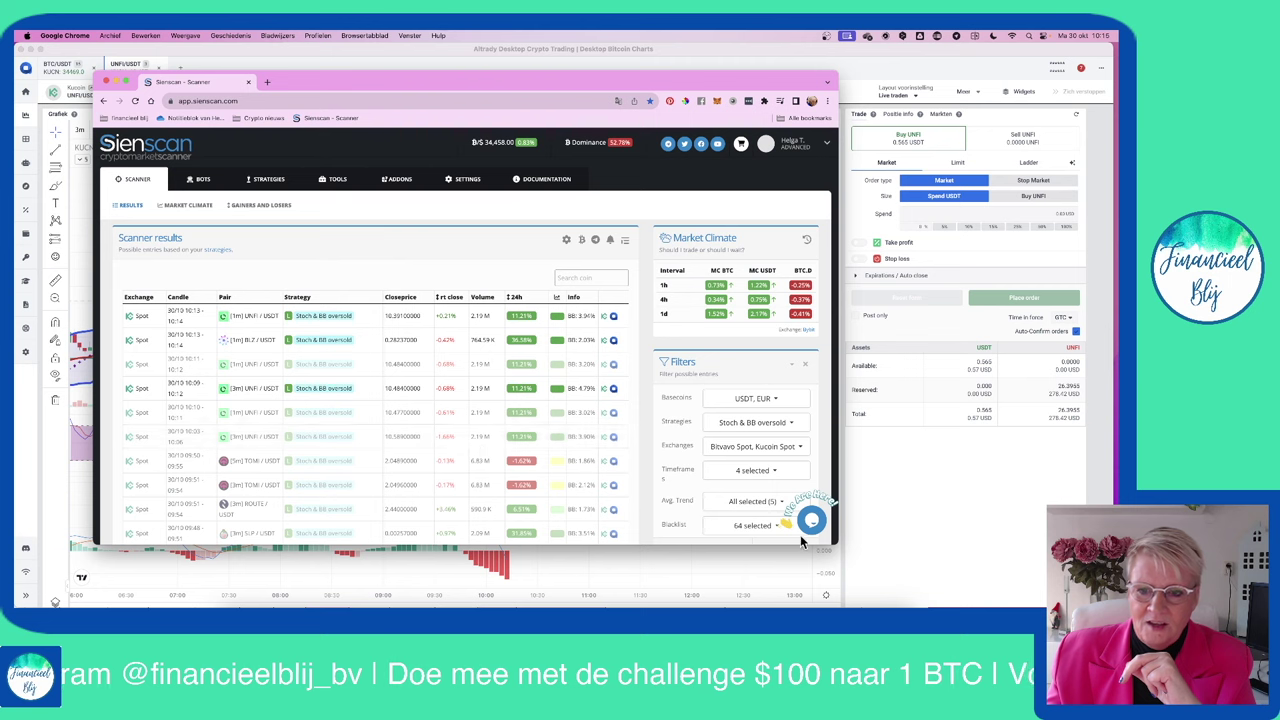
{"action": "left_click_drag", "start_coordinate": [835, 543], "coordinate": [984, 600]}
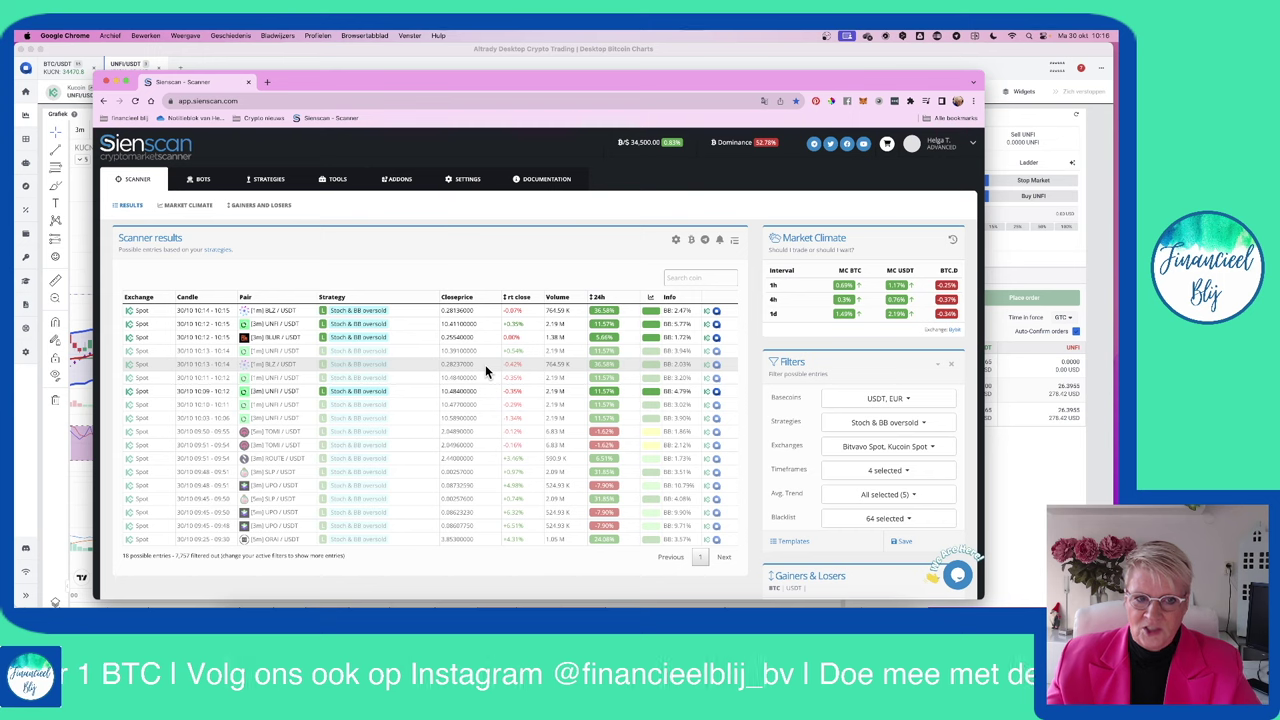
{"action": "left_click", "coordinate": [944, 148]}
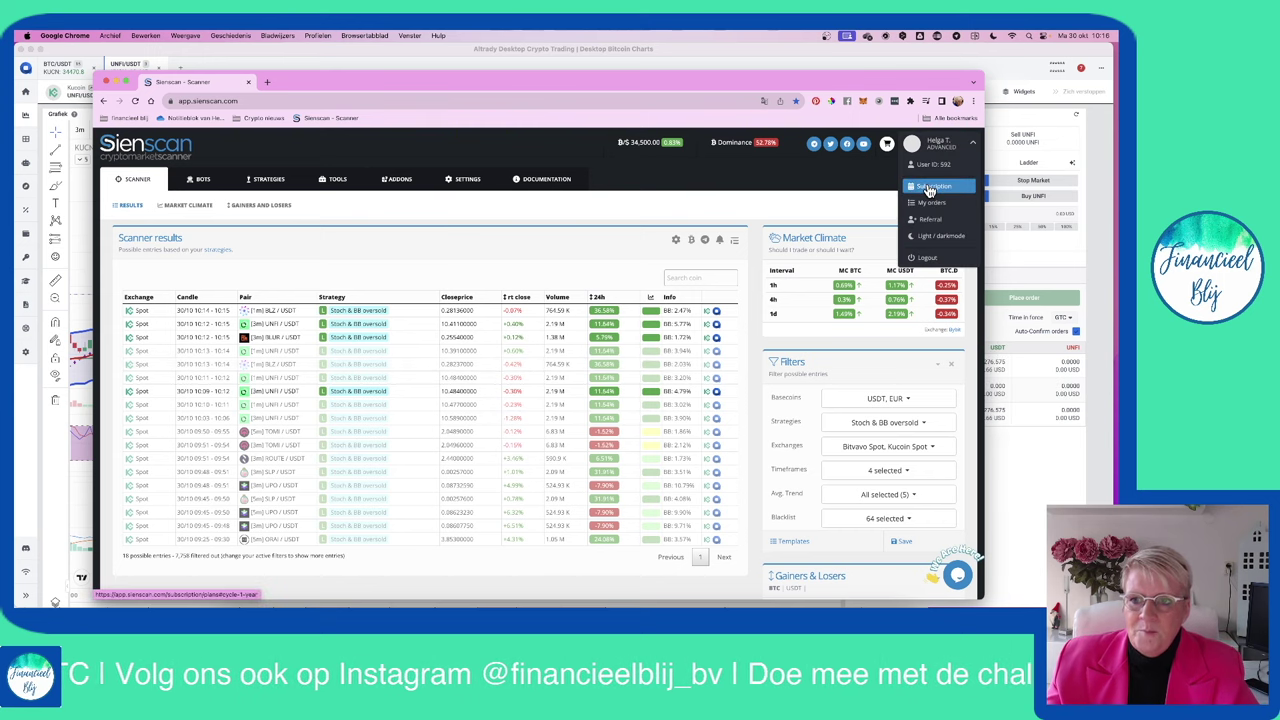
{"action": "left_click", "coordinate": [931, 189]}
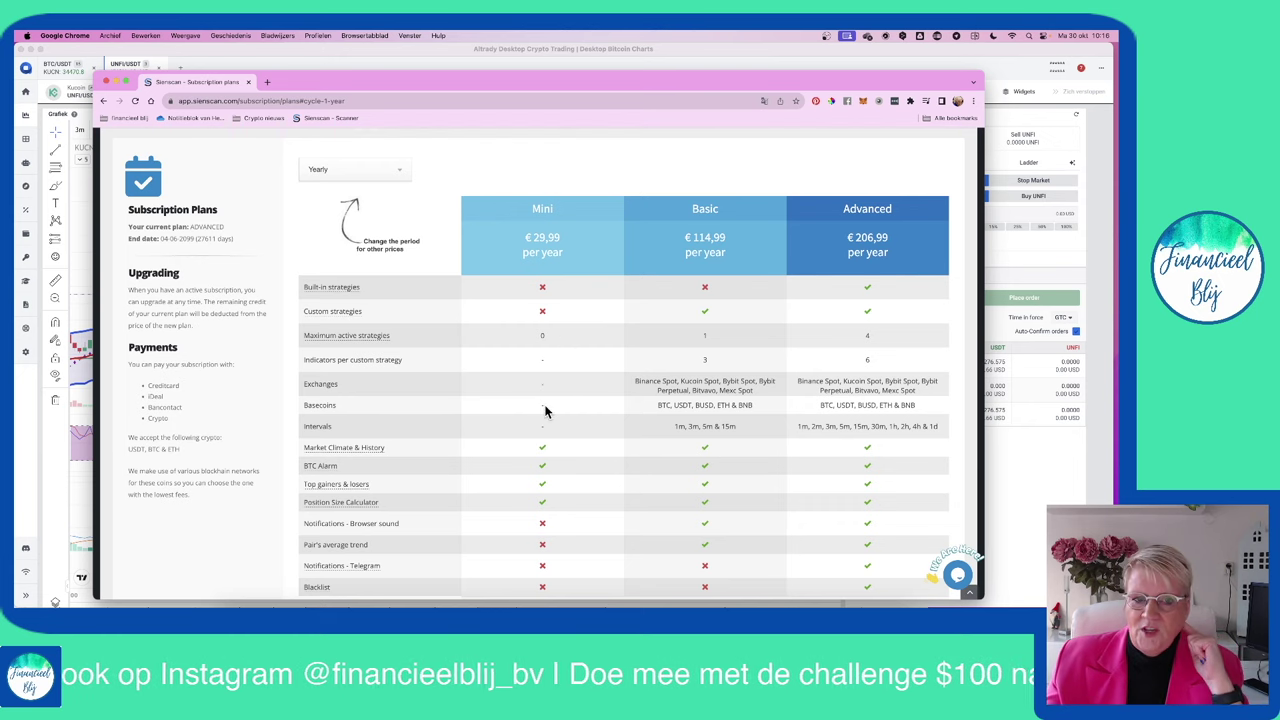
{"action": "scroll", "coordinate": [545, 410], "scroll_direction": "down", "scroll_amount": 1}
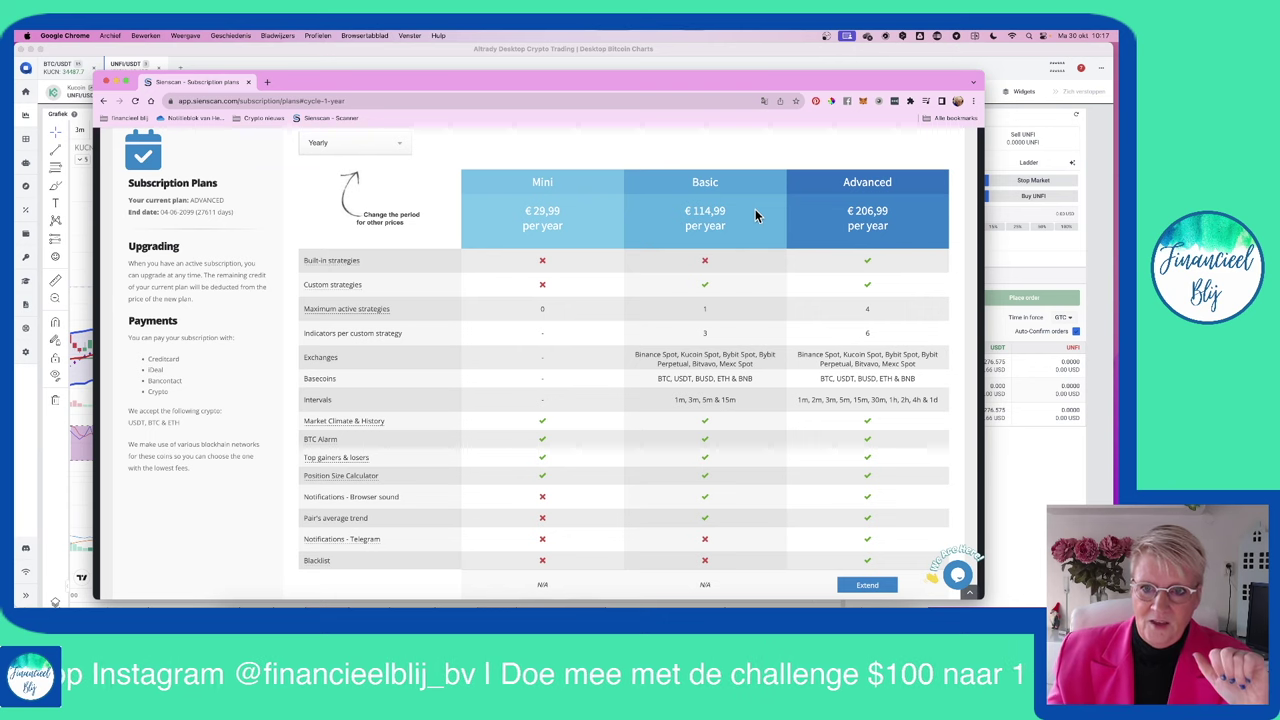
{"action": "left_click", "coordinate": [399, 146]}
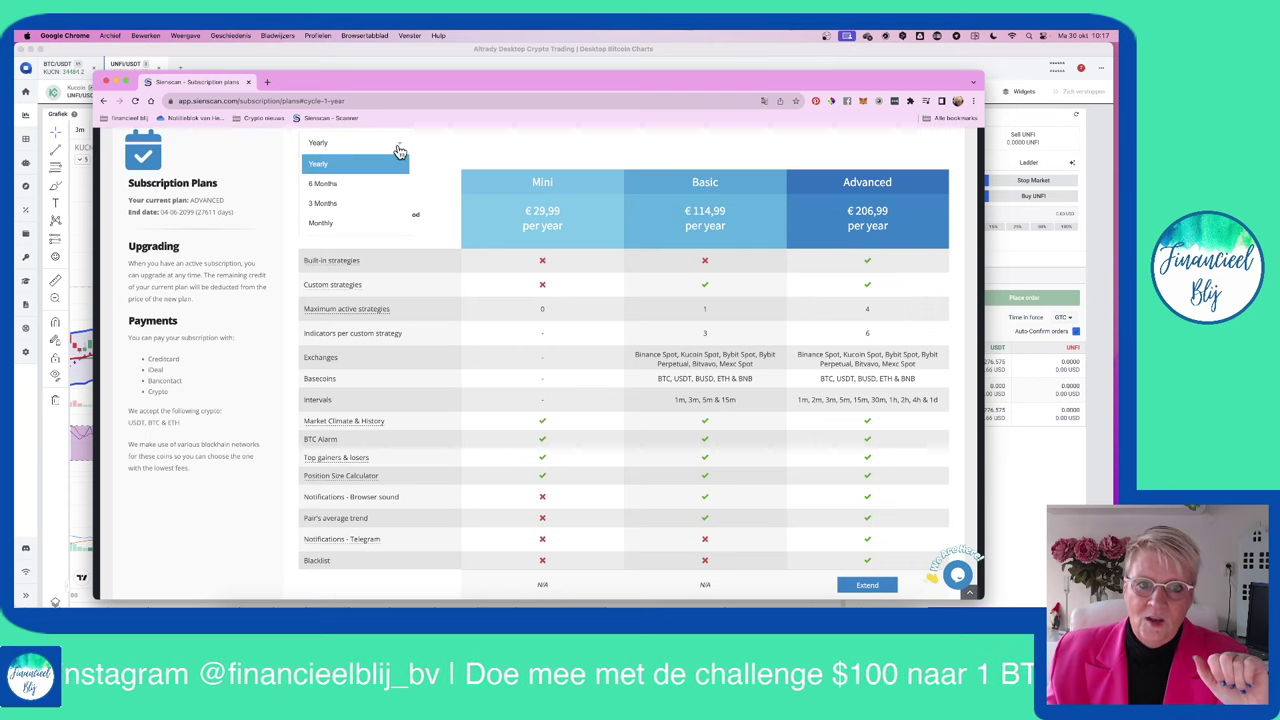
{"action": "left_click", "coordinate": [359, 222]}
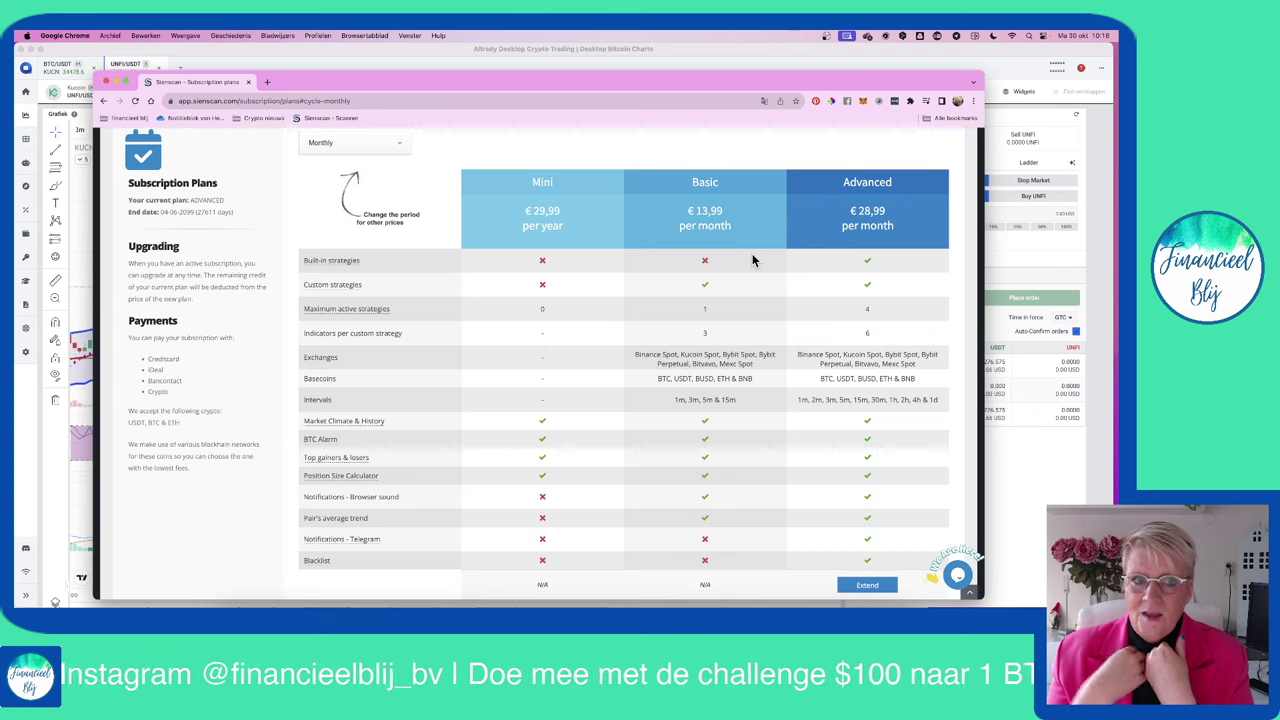
- Close the Sienscan window and compare the current UNFI/USDT and BTC/USDT price action in Altrady
{"action": "left_click", "coordinate": [107, 81]}
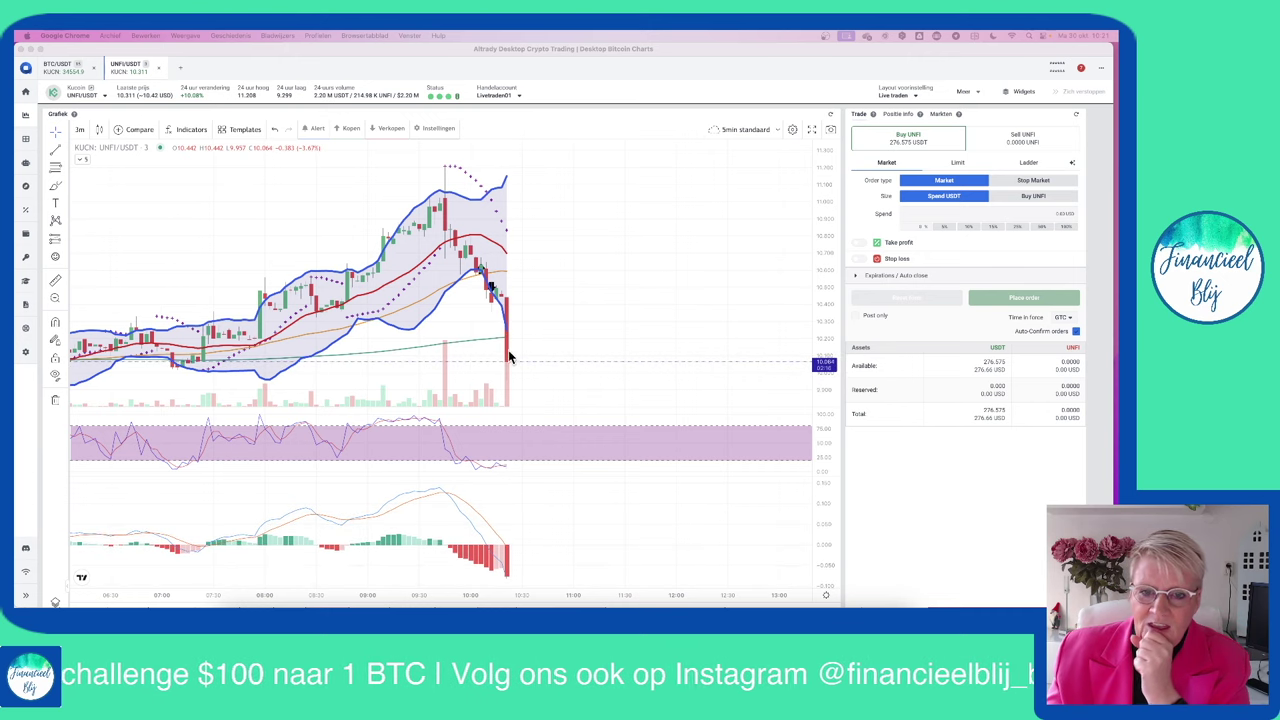
{"action": "left_click", "coordinate": [551, 322]}
{"action": "left_click_drag", "start_coordinate": [551, 269], "coordinate": [552, 265]}
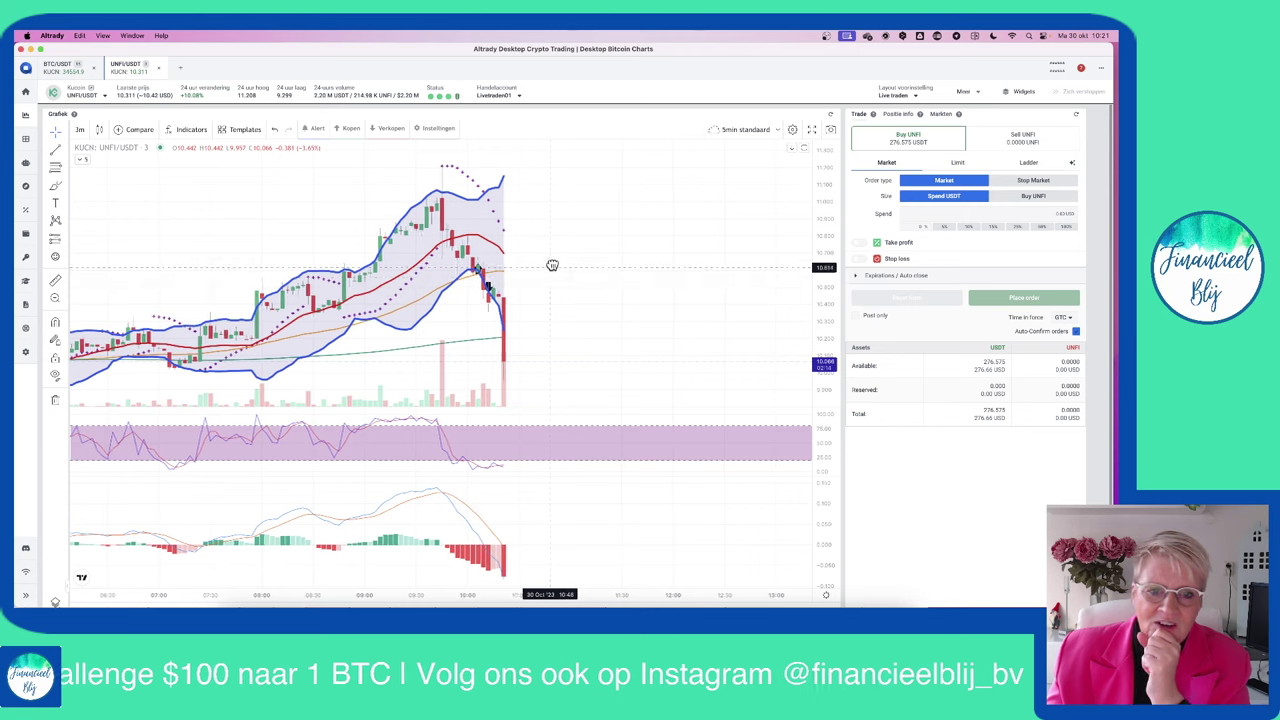
{"action": "left_click", "coordinate": [57, 72]}
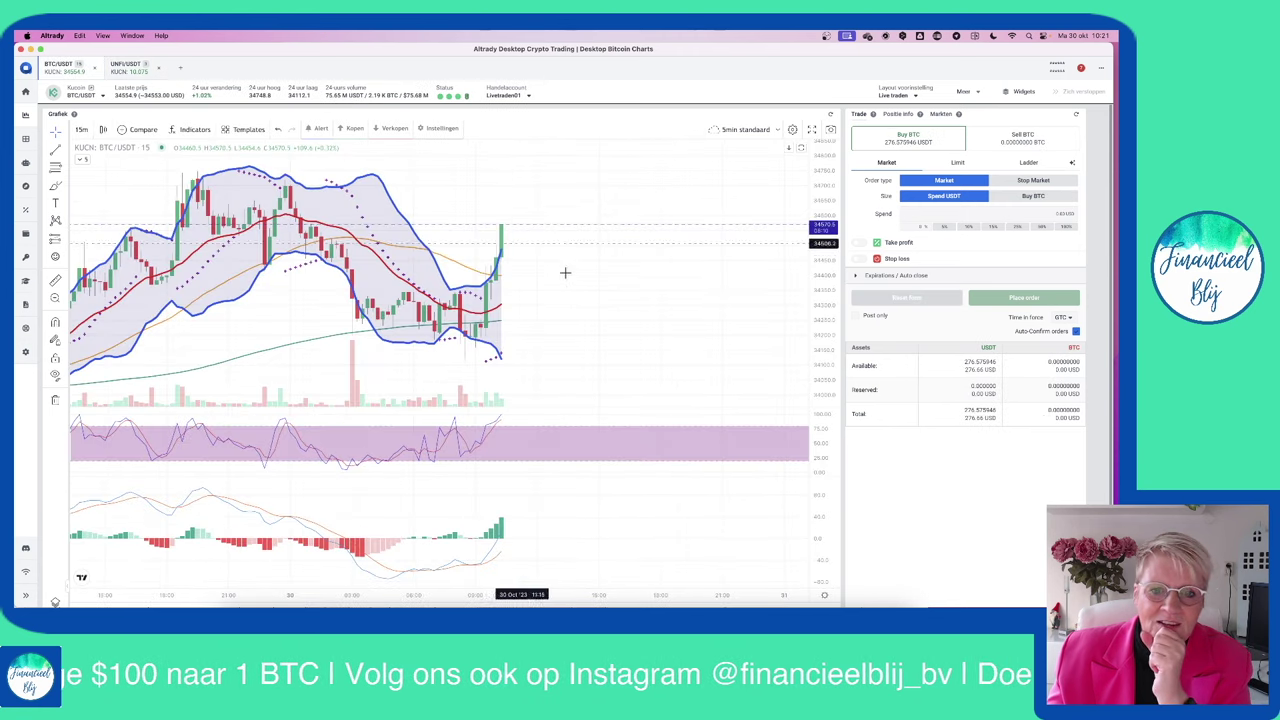
{"action": "left_click", "coordinate": [125, 72]}
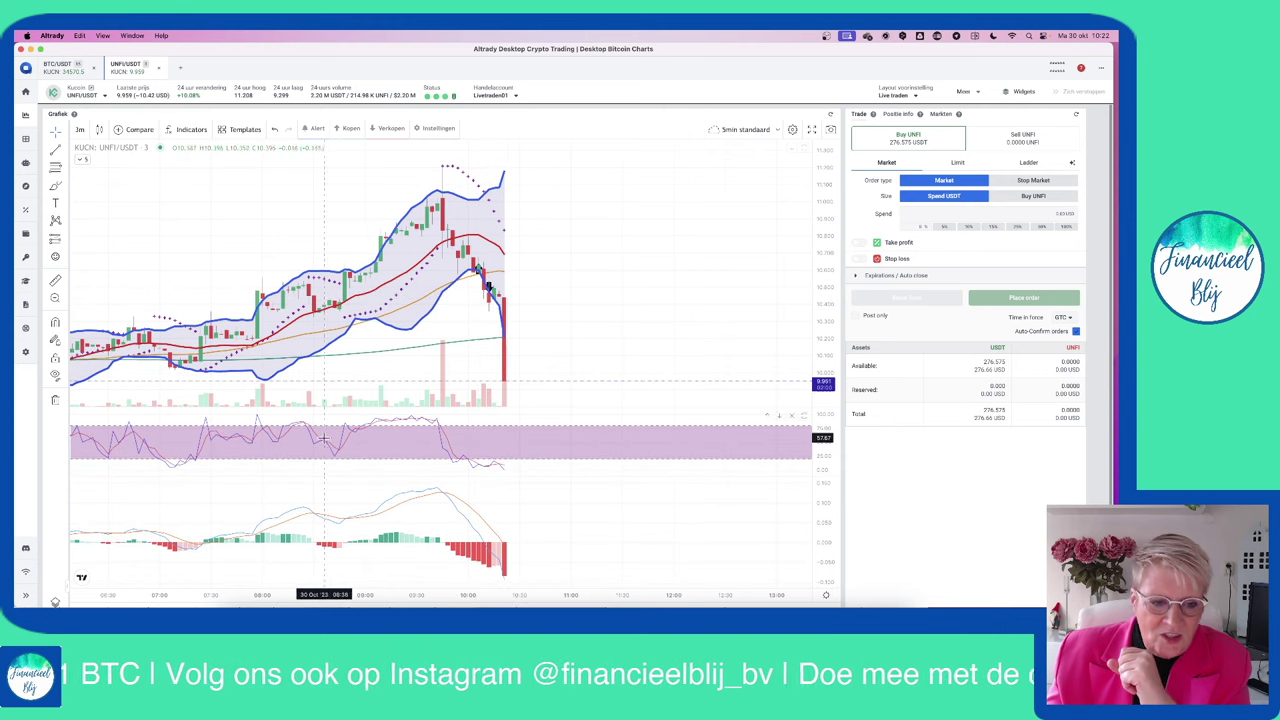
- Switch to the Excel logbook and complete the UNFI trade row with end time 10:12 and end balance 276,57
{"action": "key", "text": "super+Tab"}
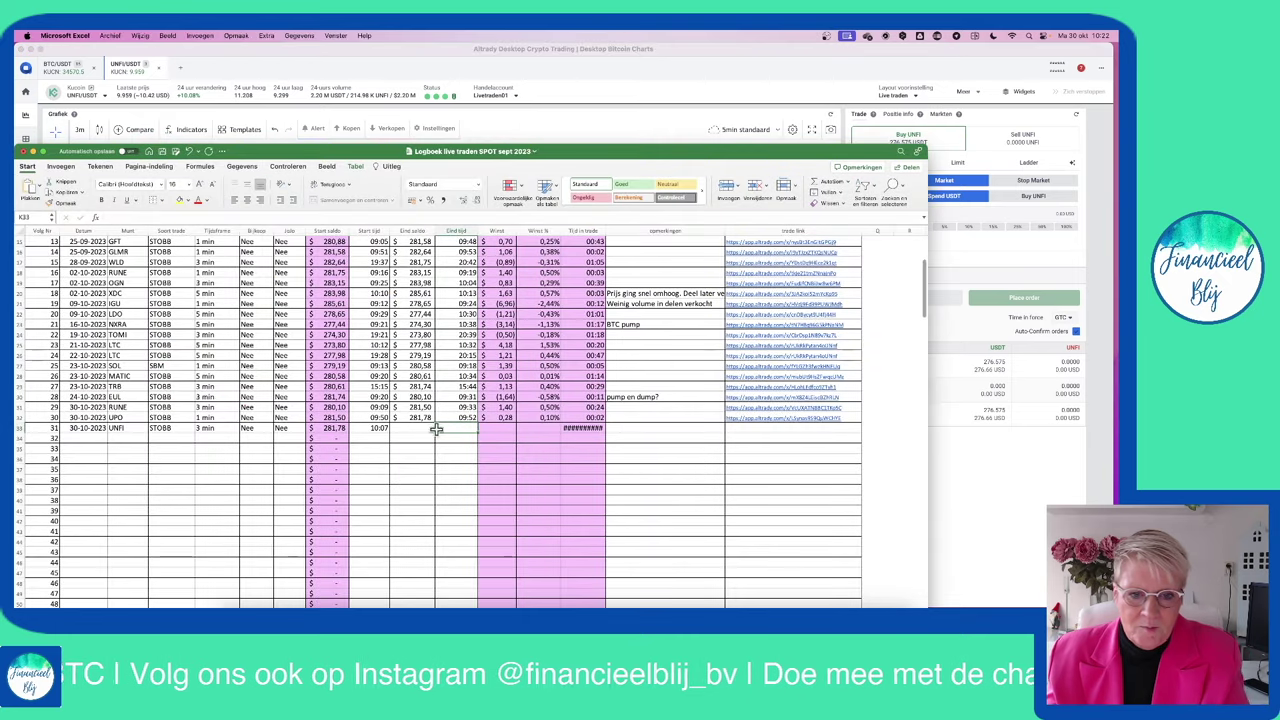
{"action": "type", "text": "10:12"}
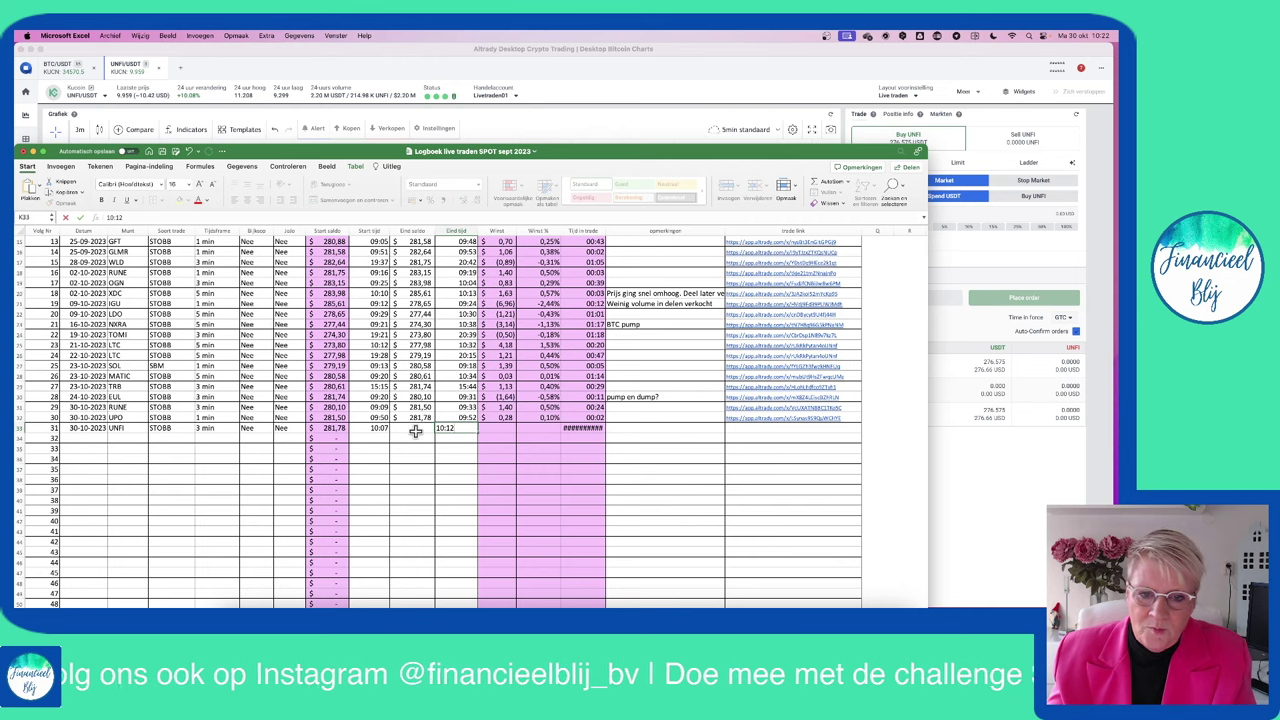
{"action": "left_click", "coordinate": [412, 430]}
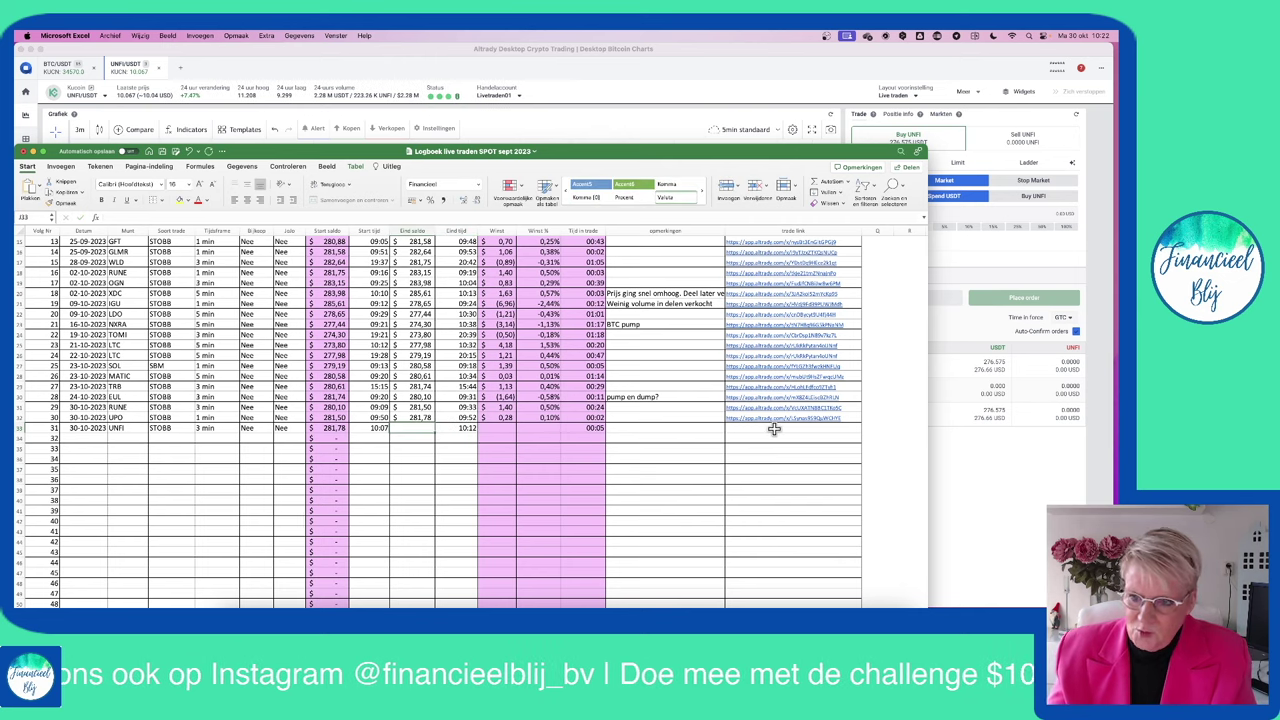
{"action": "type", "text": "27"}
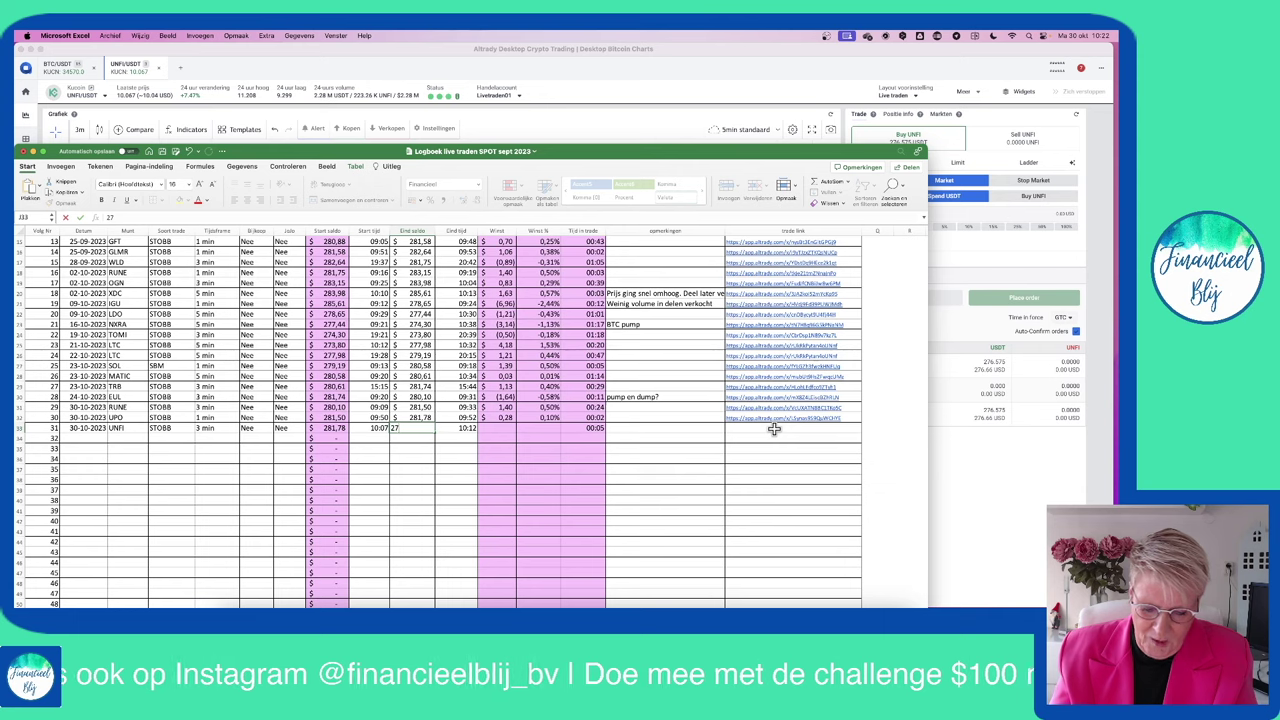
{"action": "type", "text": "6,57"}
{"action": "left_click", "coordinate": [626, 487]}
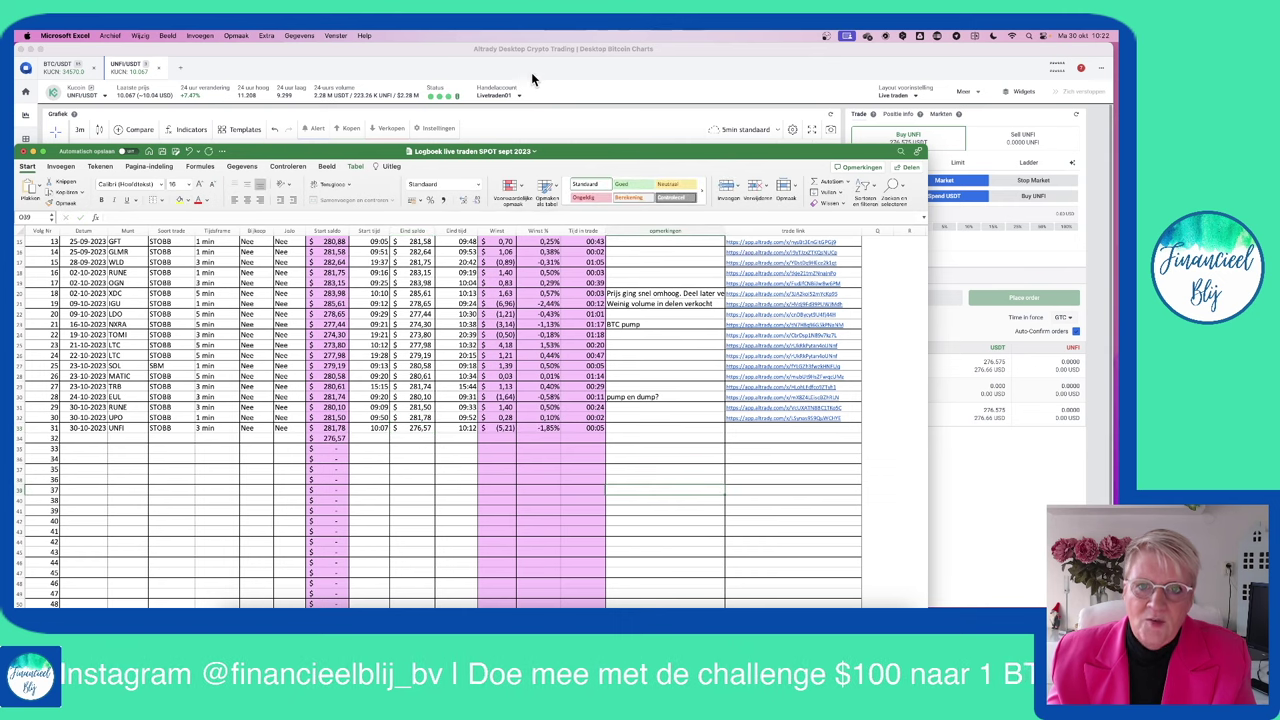
- Create a share link of the UNFI/USDT chart in Altrady and paste it as a hyperlink in the UNFI row's trade link cell in Excel
{"action": "left_click", "coordinate": [582, 112]}
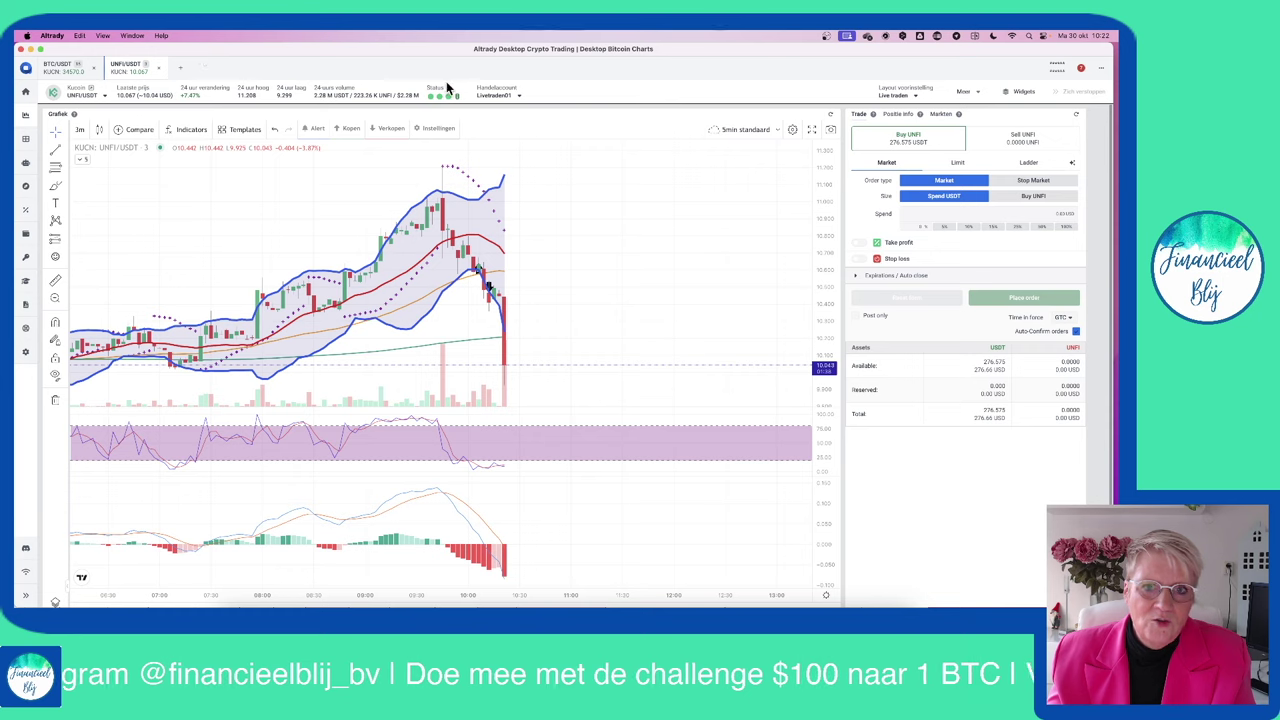
{"action": "left_click", "coordinate": [831, 132]}
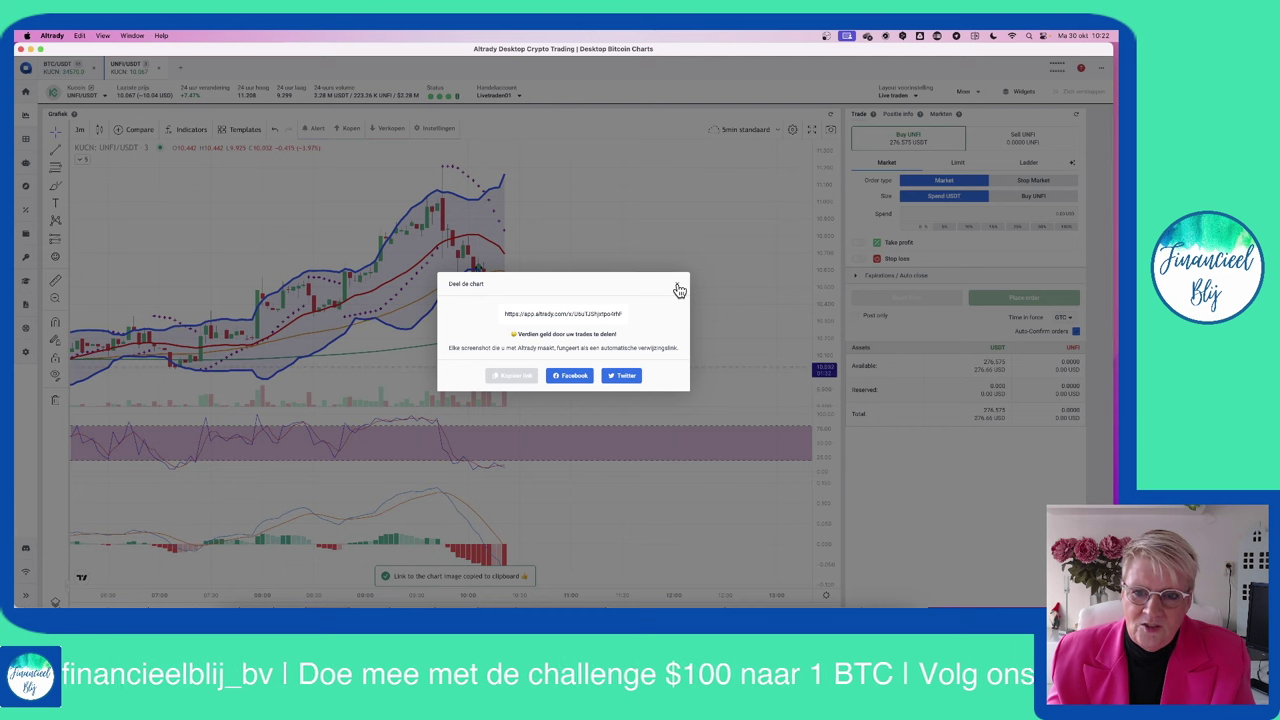
{"action": "left_click", "coordinate": [679, 289]}
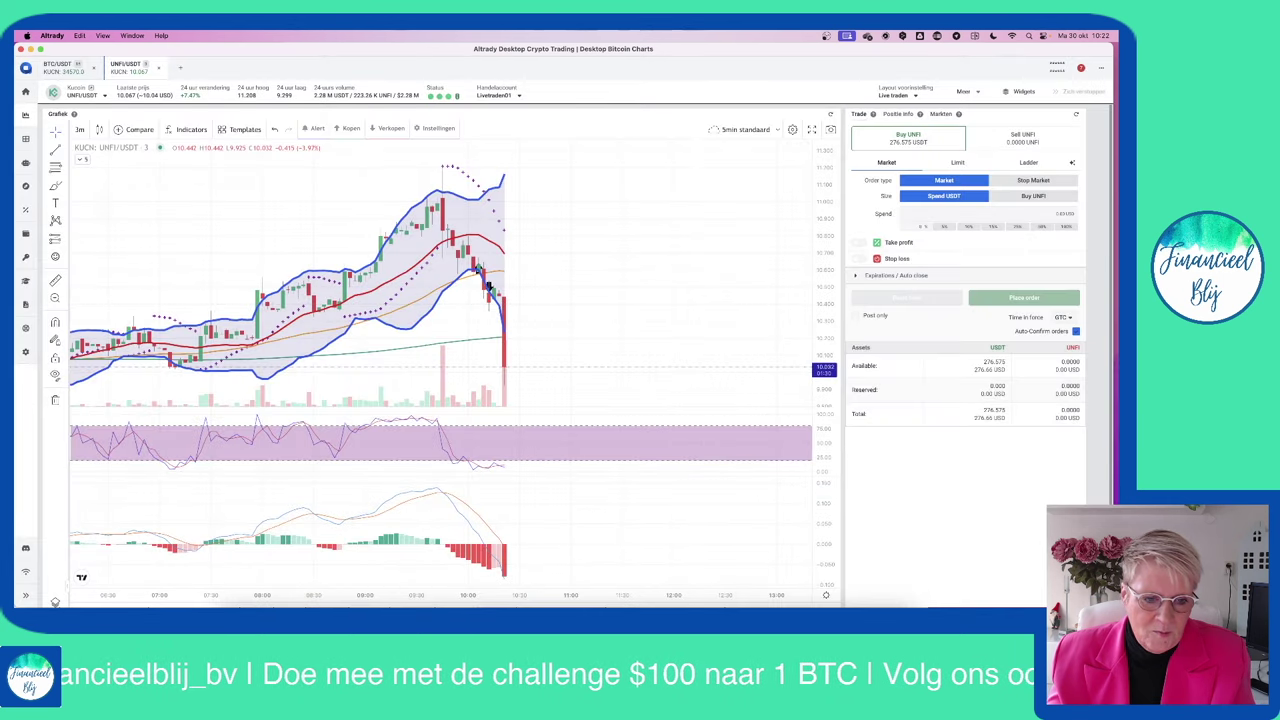
{"action": "key", "text": "super+Tab"}
{"action": "right_click", "coordinate": [750, 433]}
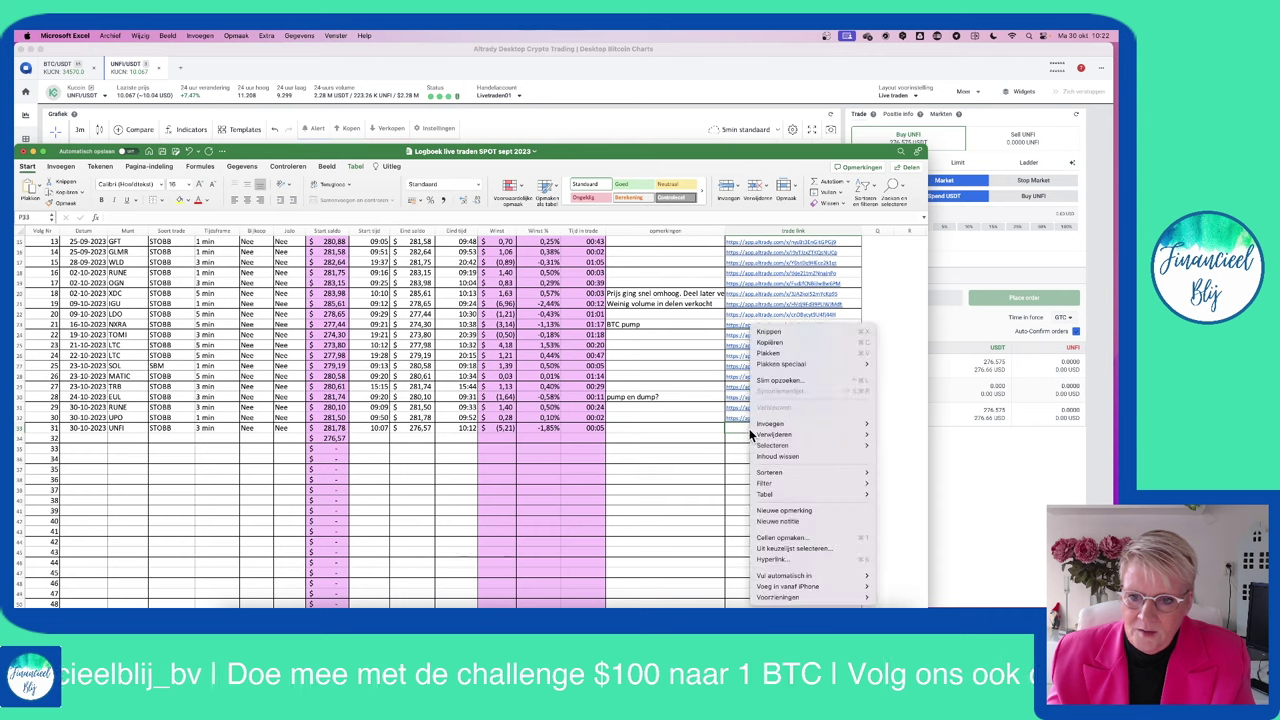
{"action": "left_click", "coordinate": [768, 353]}
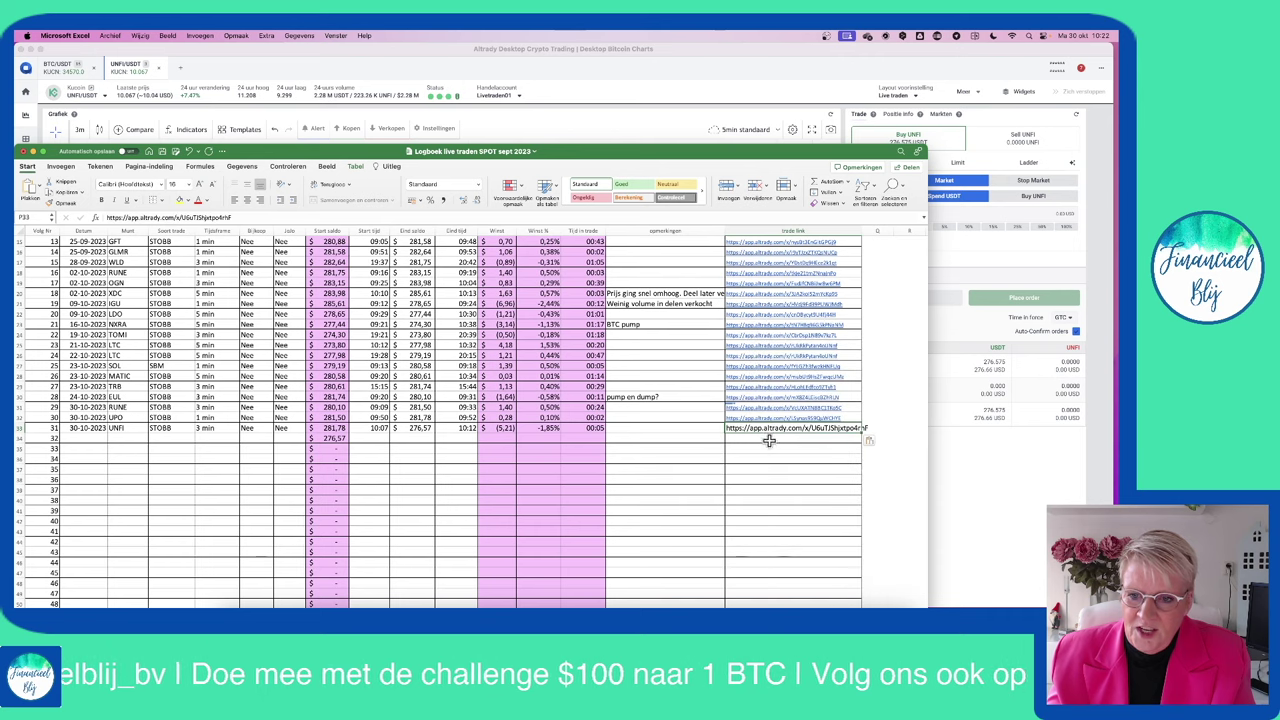
{"action": "key", "text": "F2"}
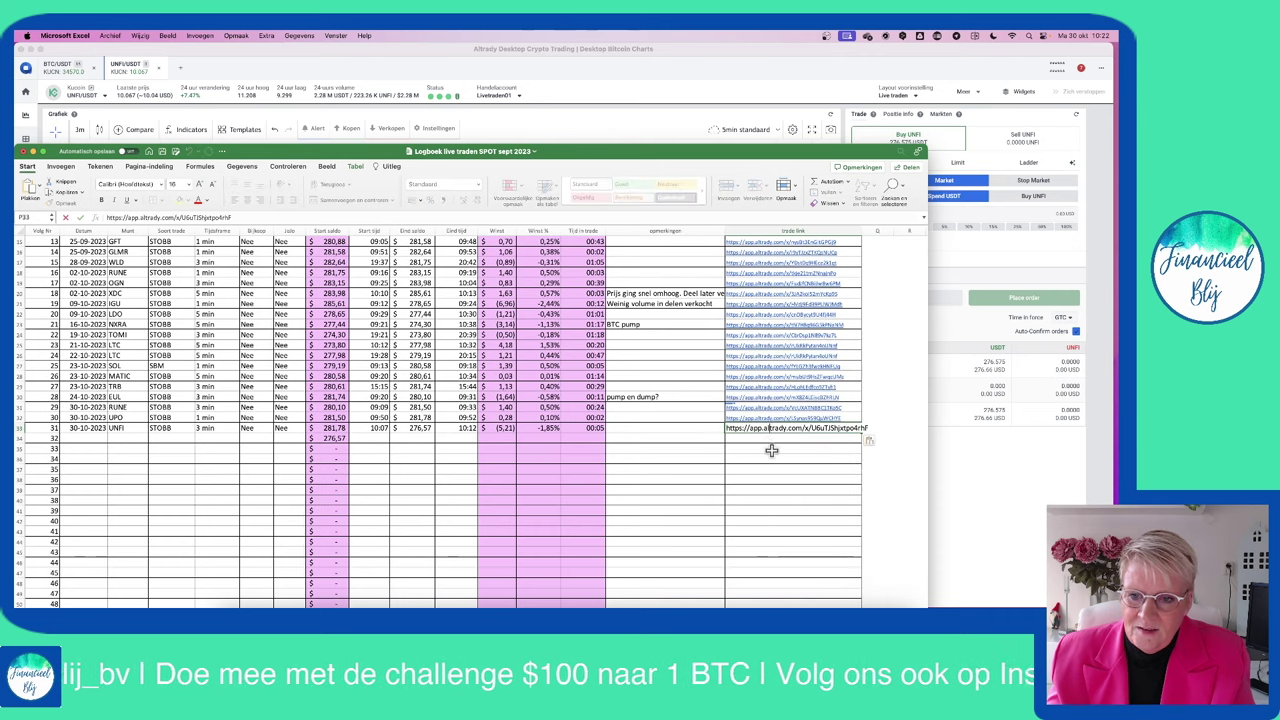
{"action": "key", "text": "Return"}
- Enter the remark "BTC aan het stijgen" for the UNFI trade
{"action": "left_click", "coordinate": [634, 429]}
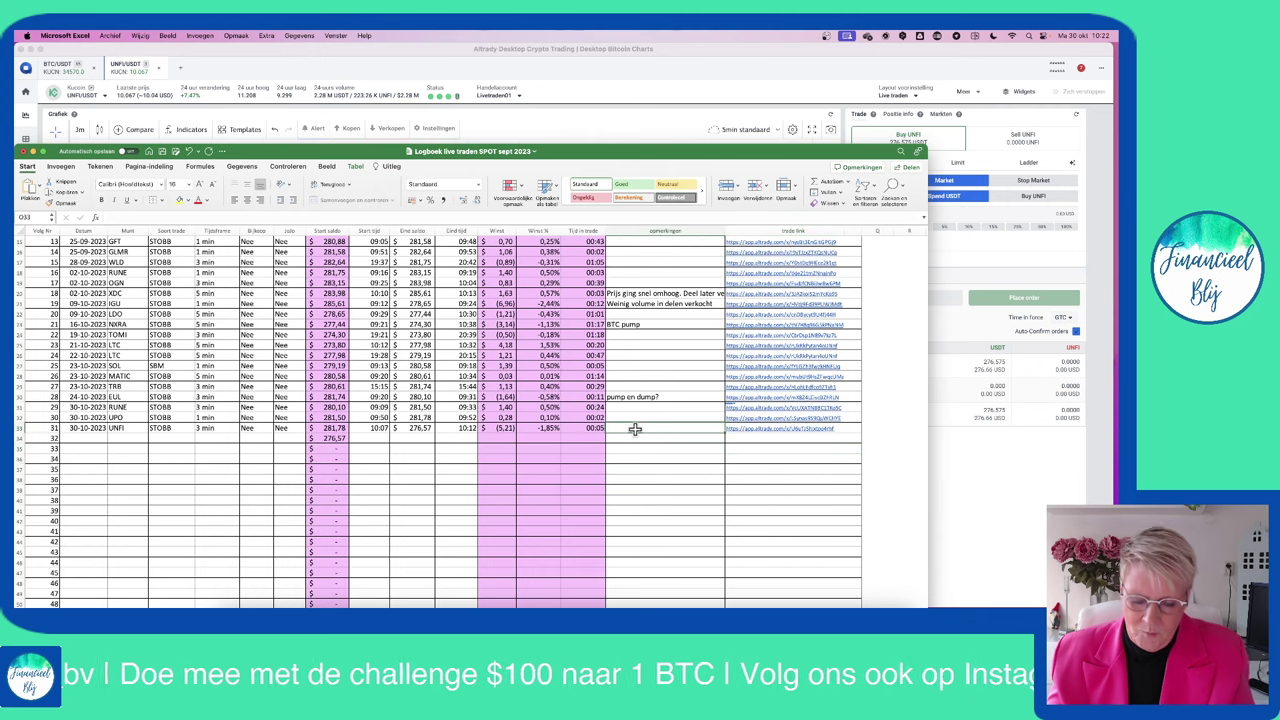
{"action": "type", "text": "BTC pump"}
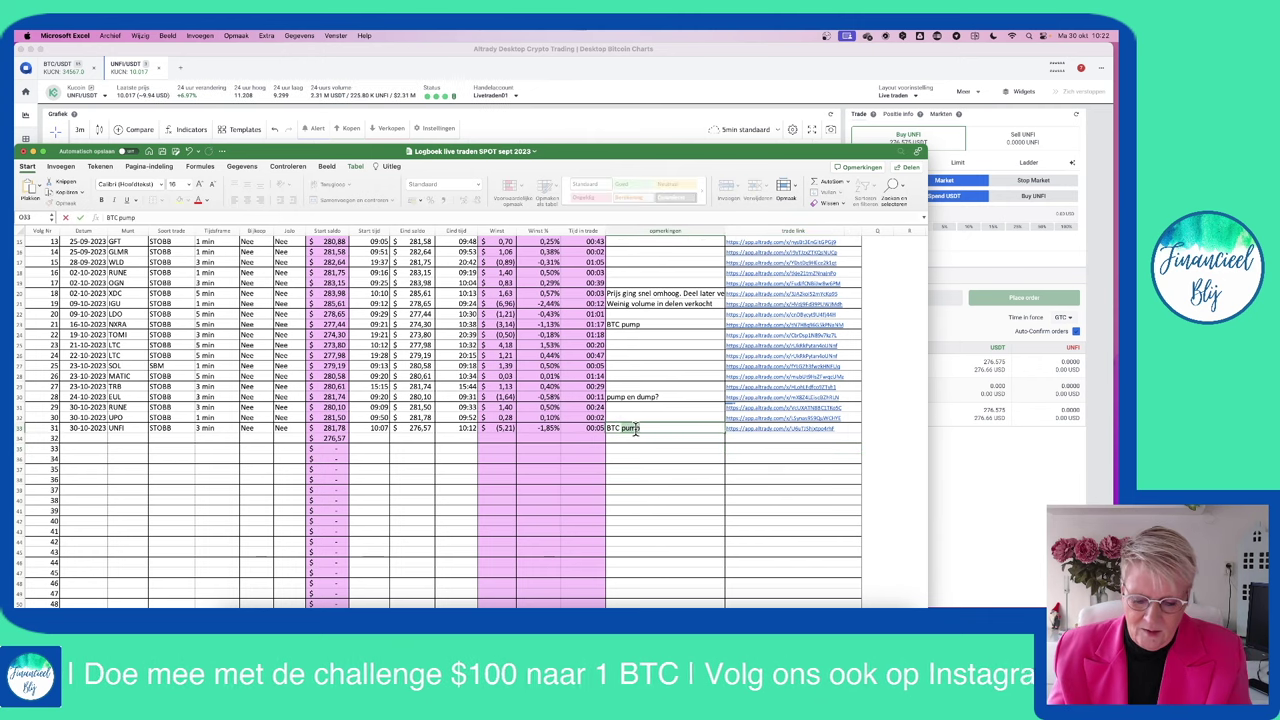
{"action": "type", "text": "aan h"}
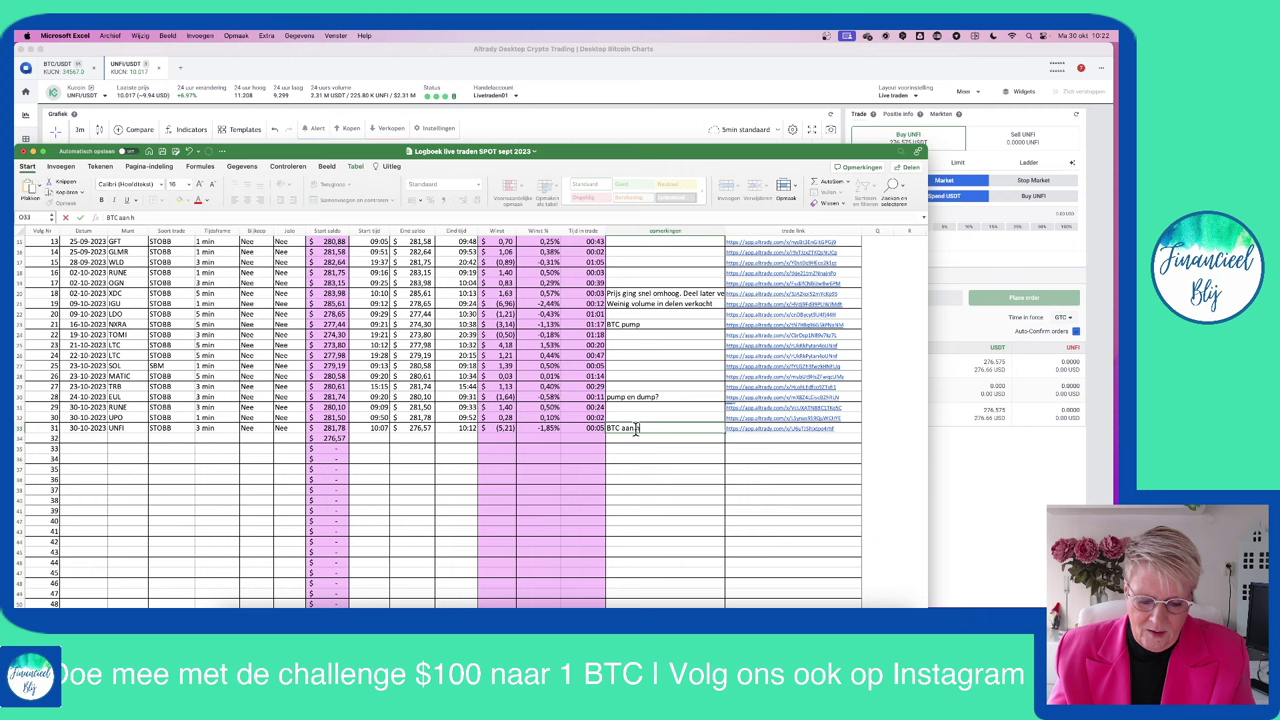
{"action": "type", "text": "et stijgen"}
{"action": "left_click", "coordinate": [634, 491]}
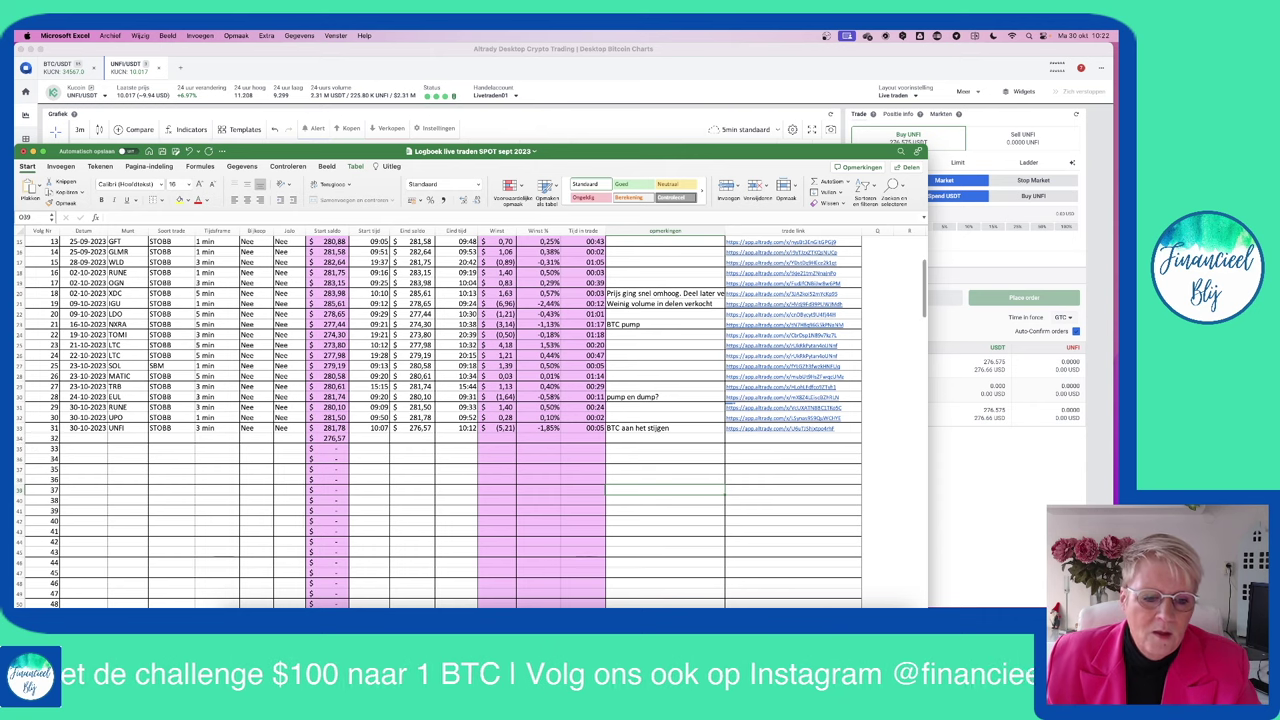
- Review the daily results sheet for 30-10-2023, go back to the trade log, and return to the UNFI/USDT chart in Altrady
{"action": "key", "text": "ctrl+Page_Down"}
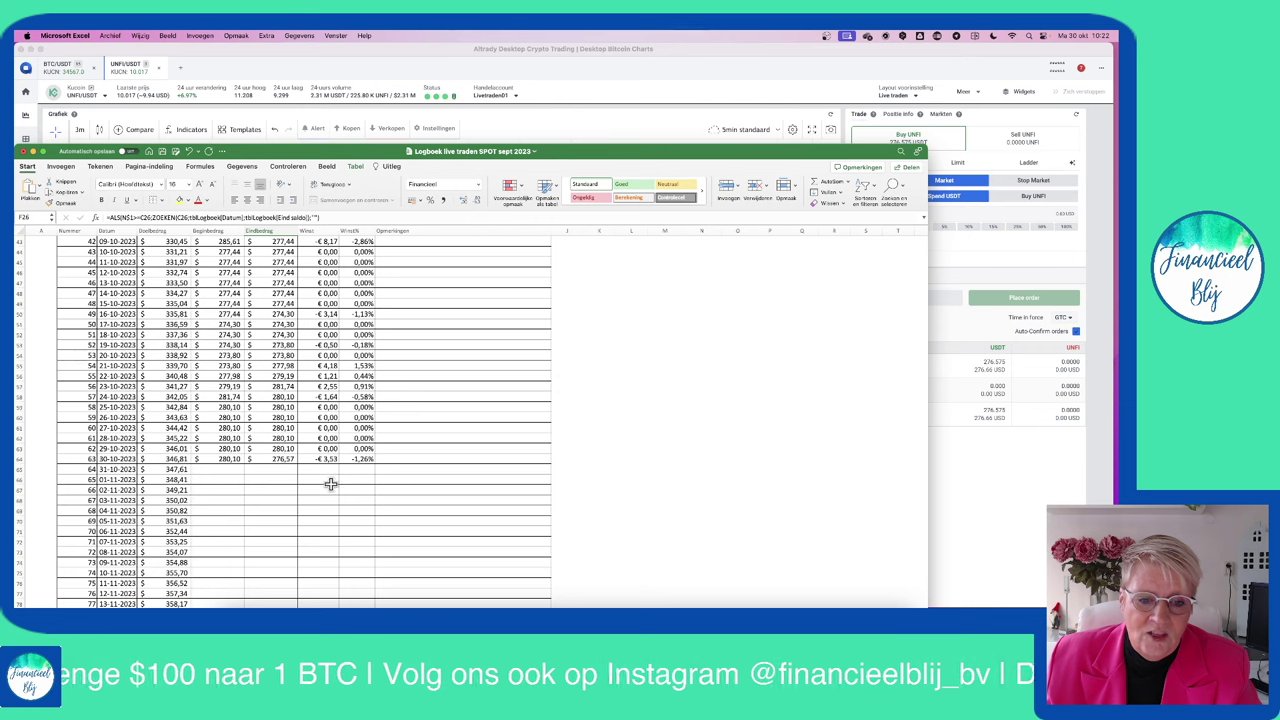
{"action": "left_click", "coordinate": [335, 615]}
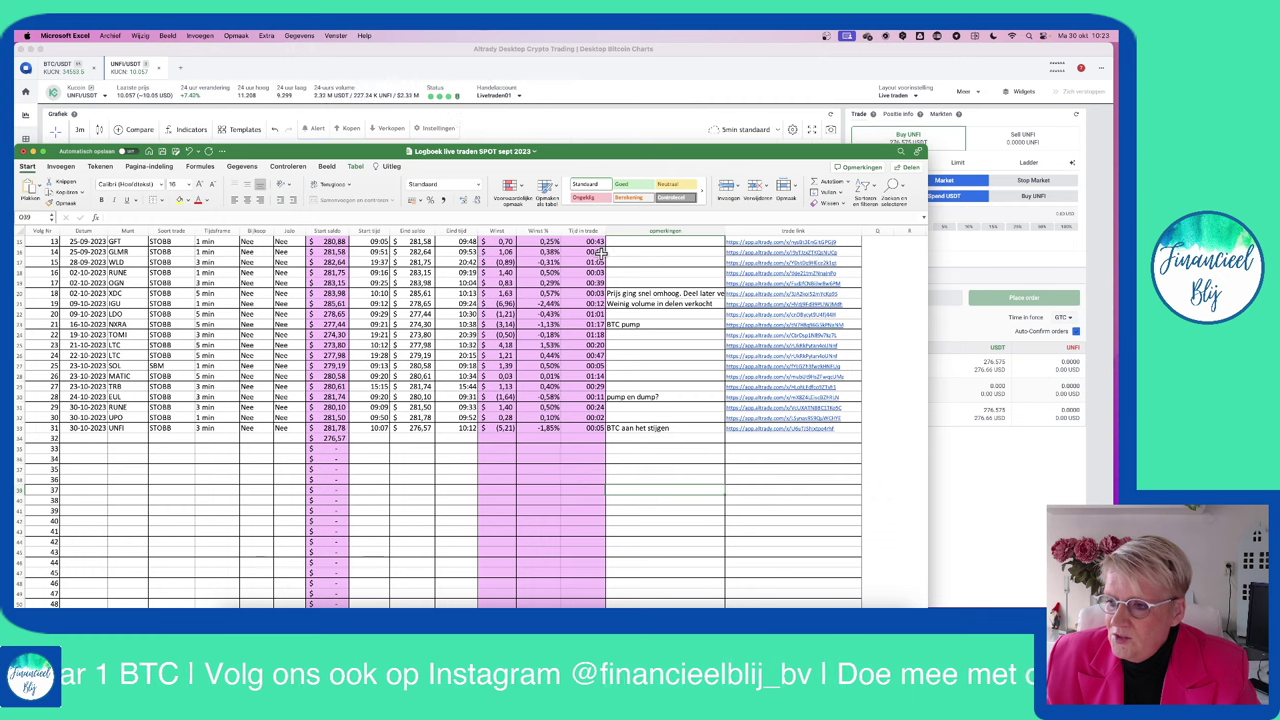
{"action": "left_click", "coordinate": [624, 226]}
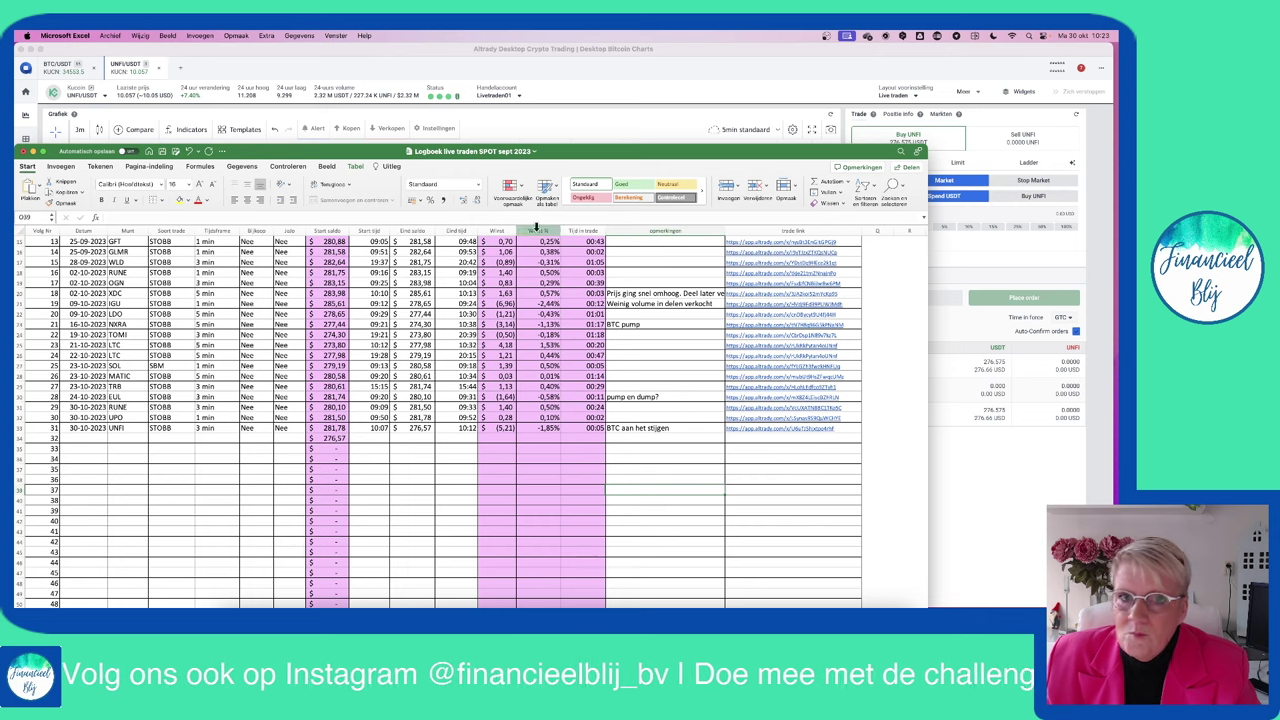
{"action": "left_click", "coordinate": [685, 91]}
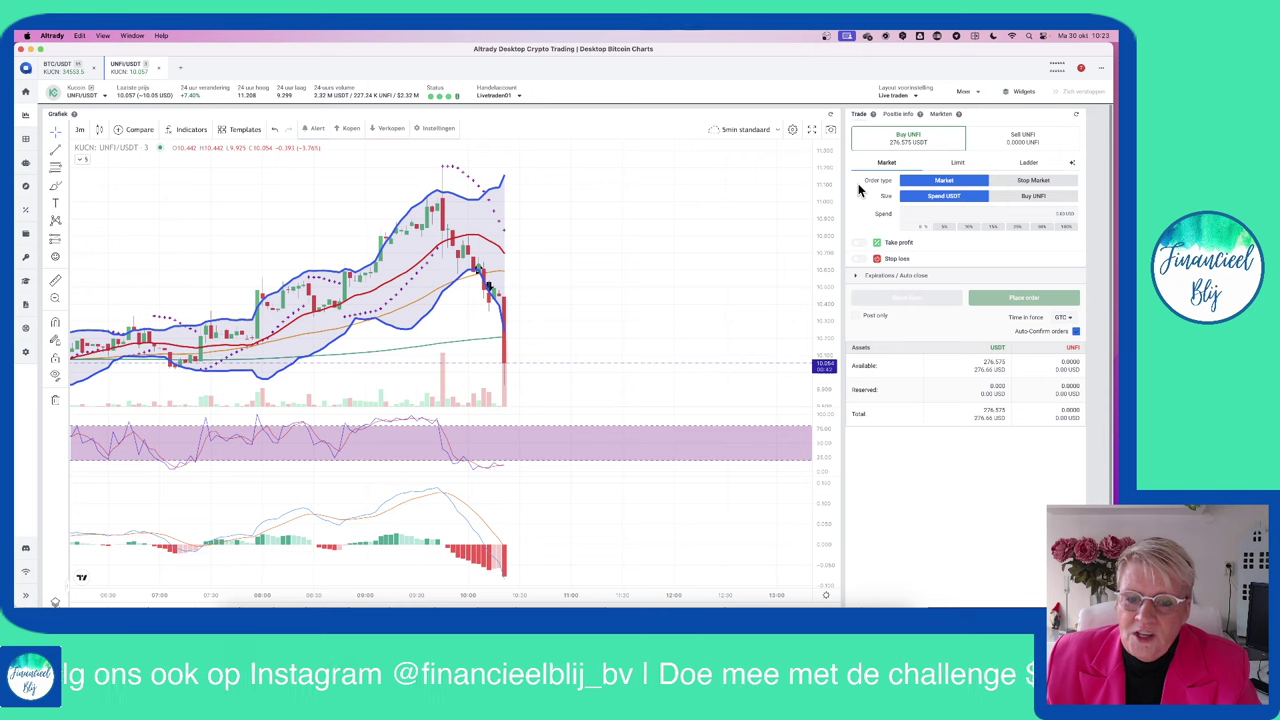